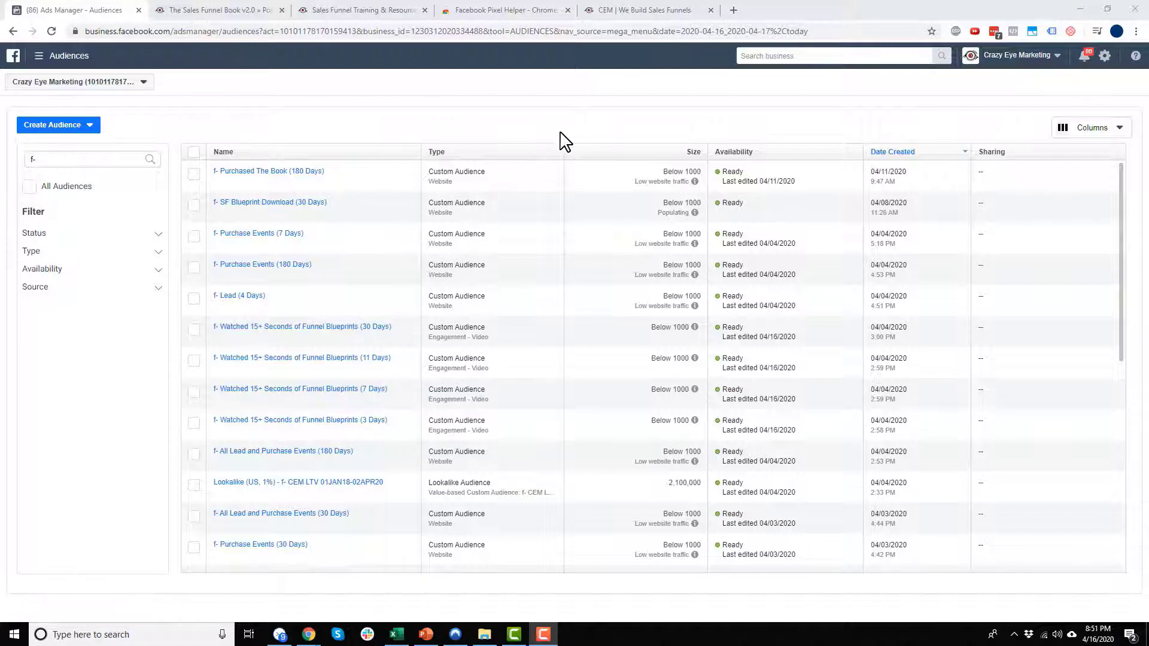
- Glance at the navigation menu, then list the Custom, Lookalike and Saved audience types to create
click(53, 56)
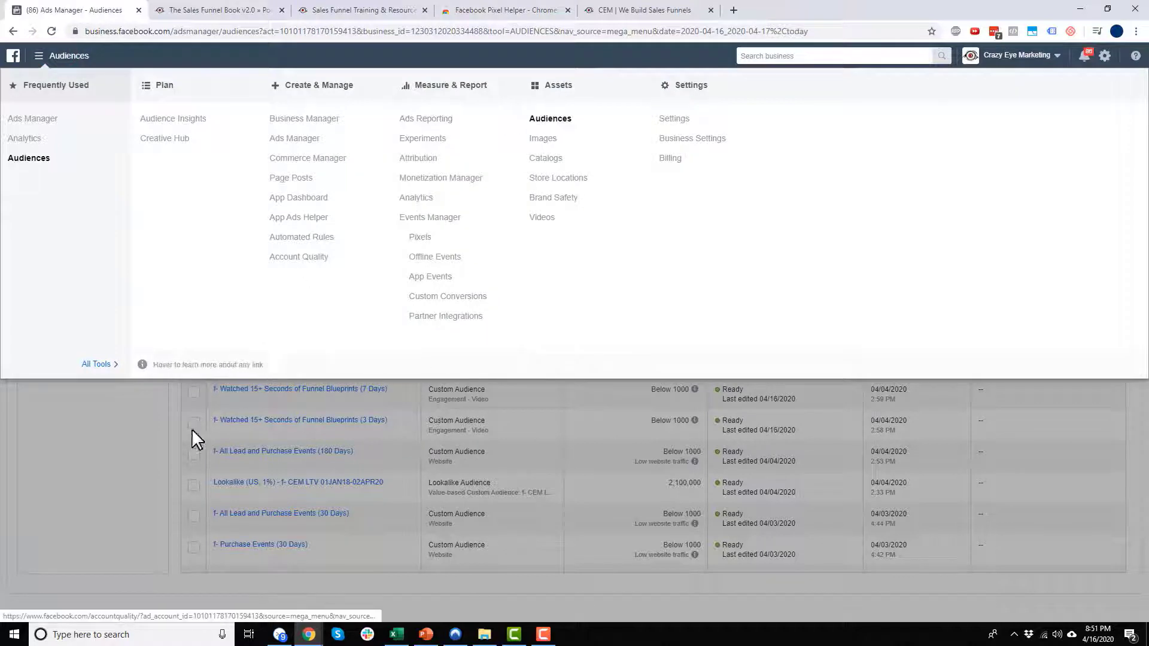
click(94, 466)
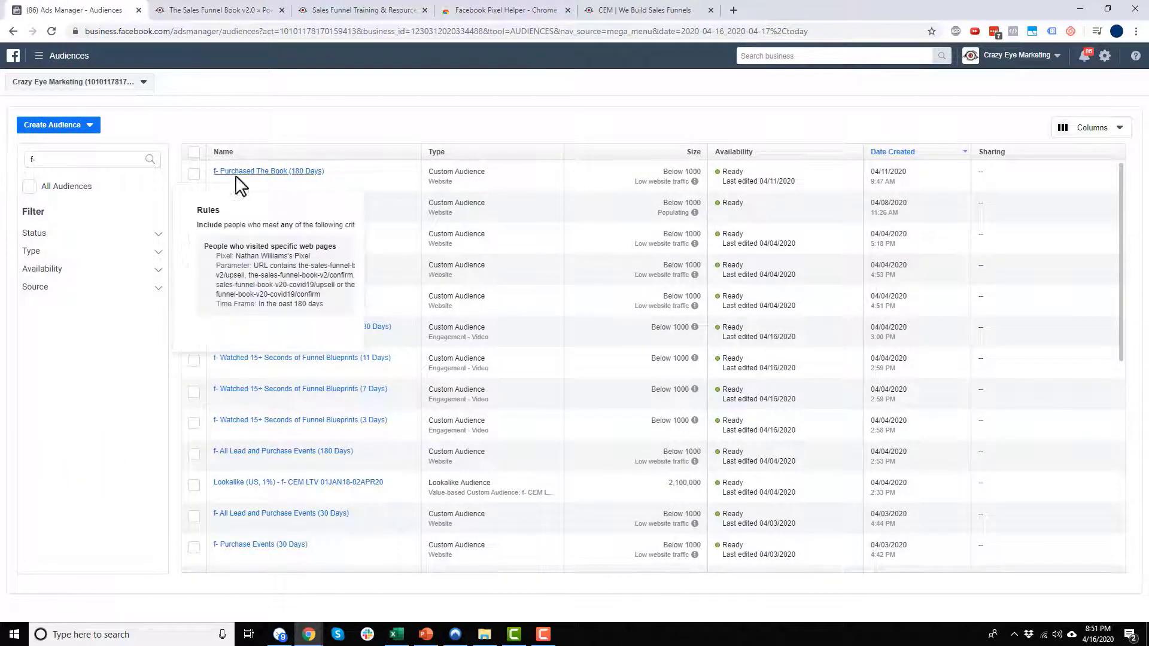
click(89, 125)
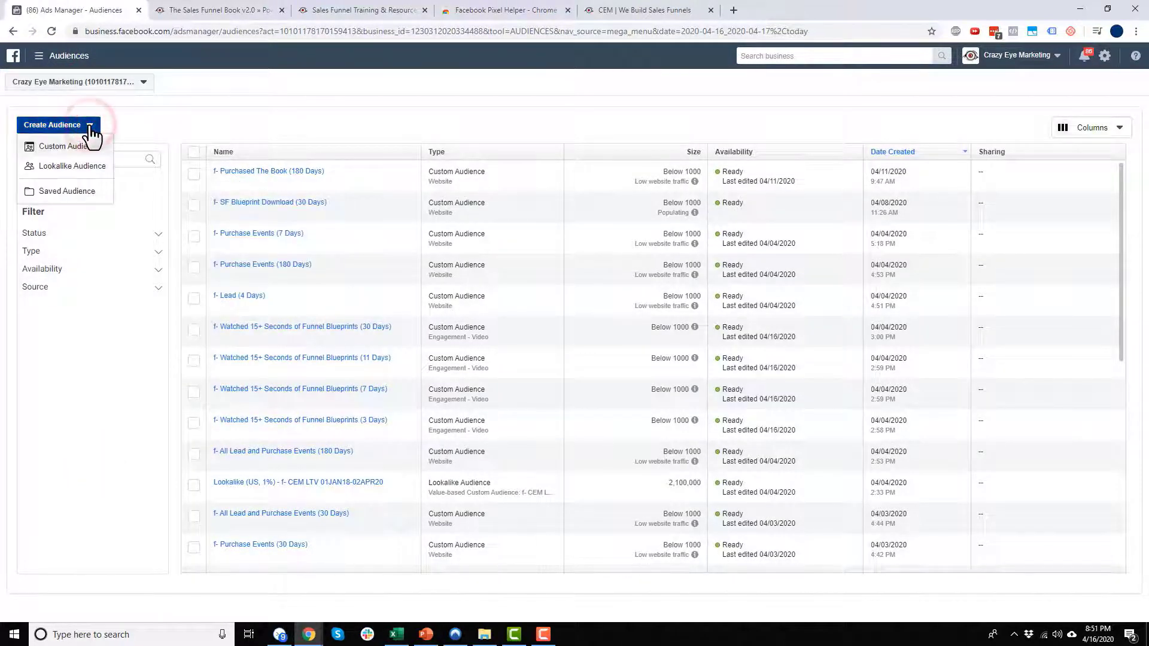
mouse_move(95, 157)
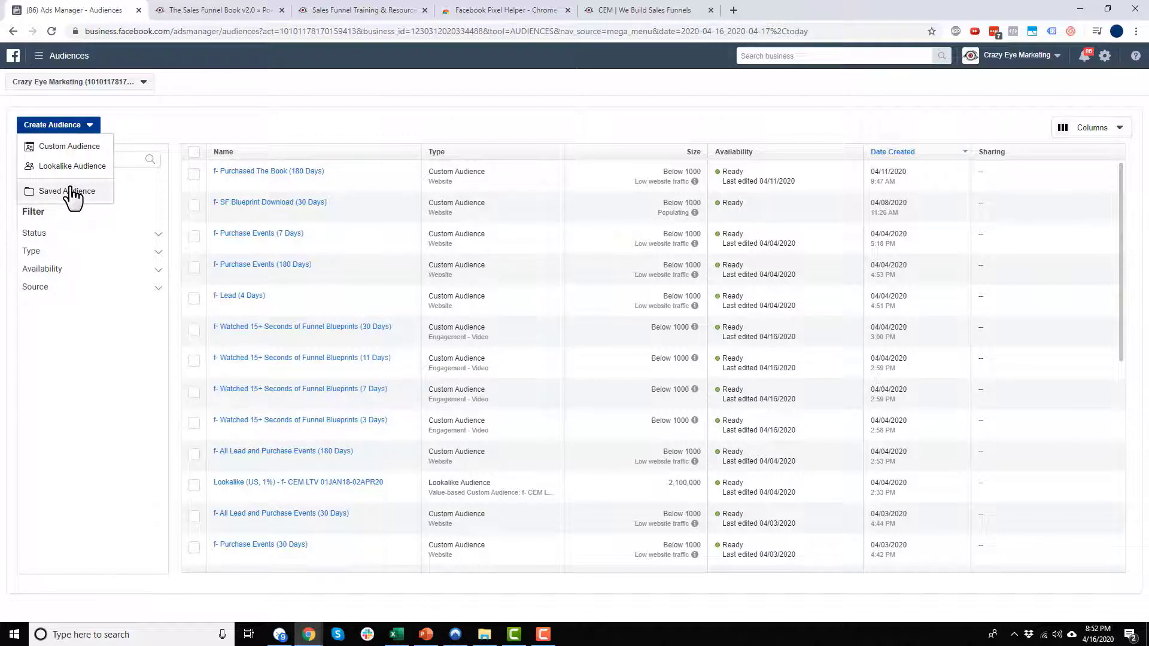
- Start a Custom Audience and choose Website as its source
click(79, 146)
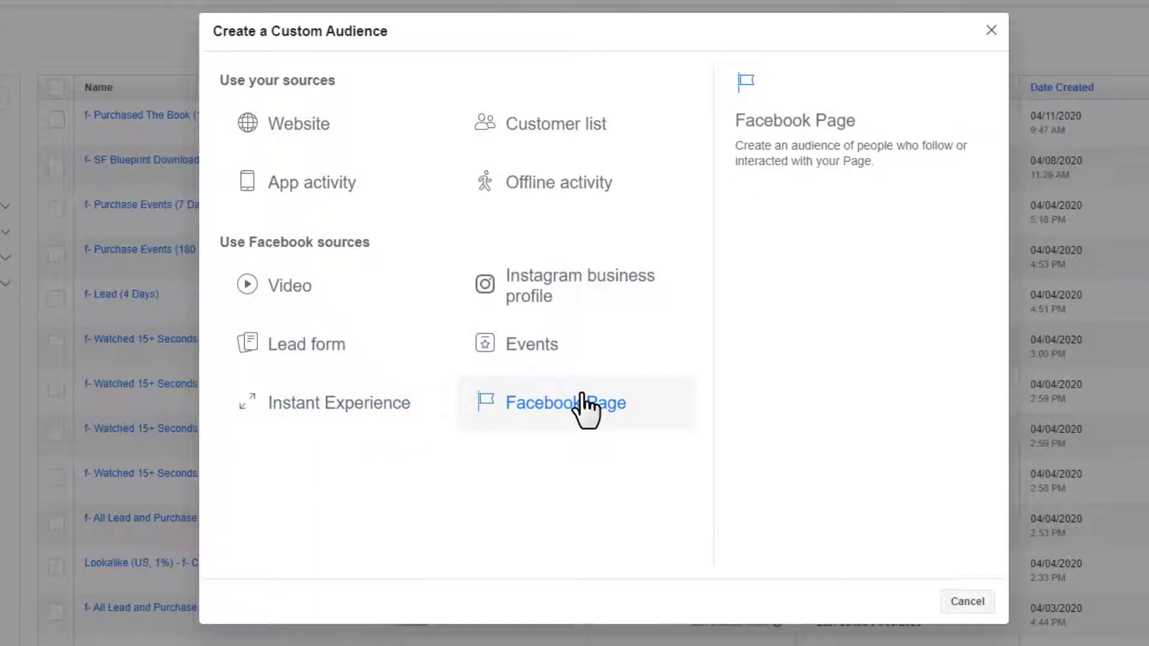
click(338, 137)
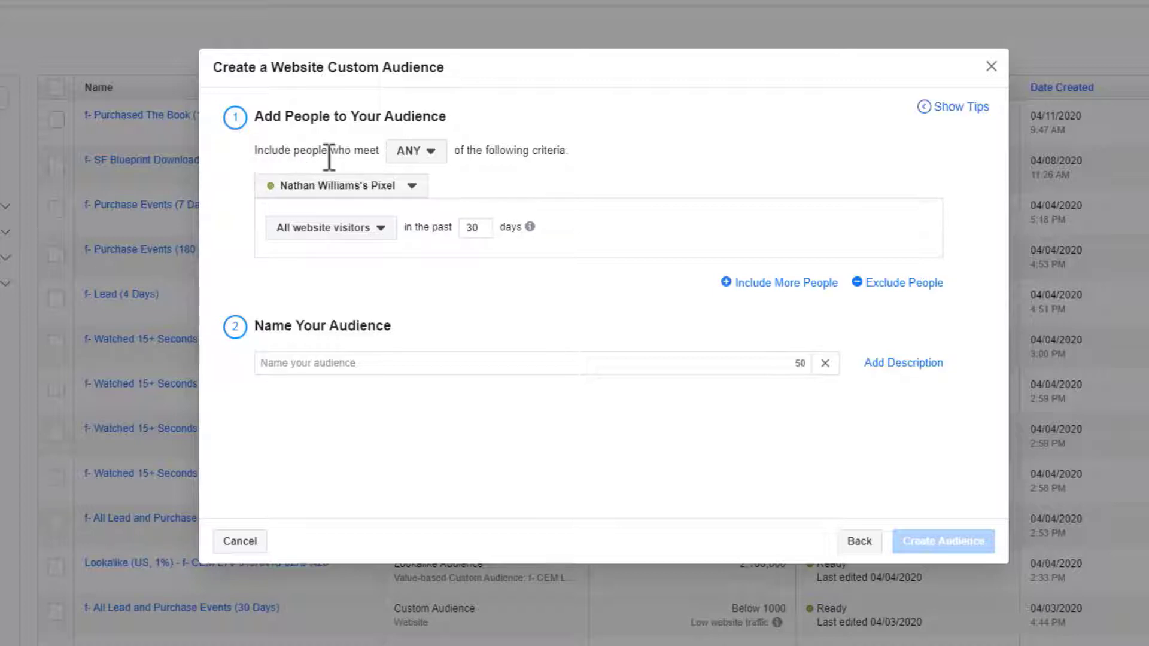
- Review the ANY/ALL matching and pixel options without changing them
click(431, 152)
mouse_move(440, 203)
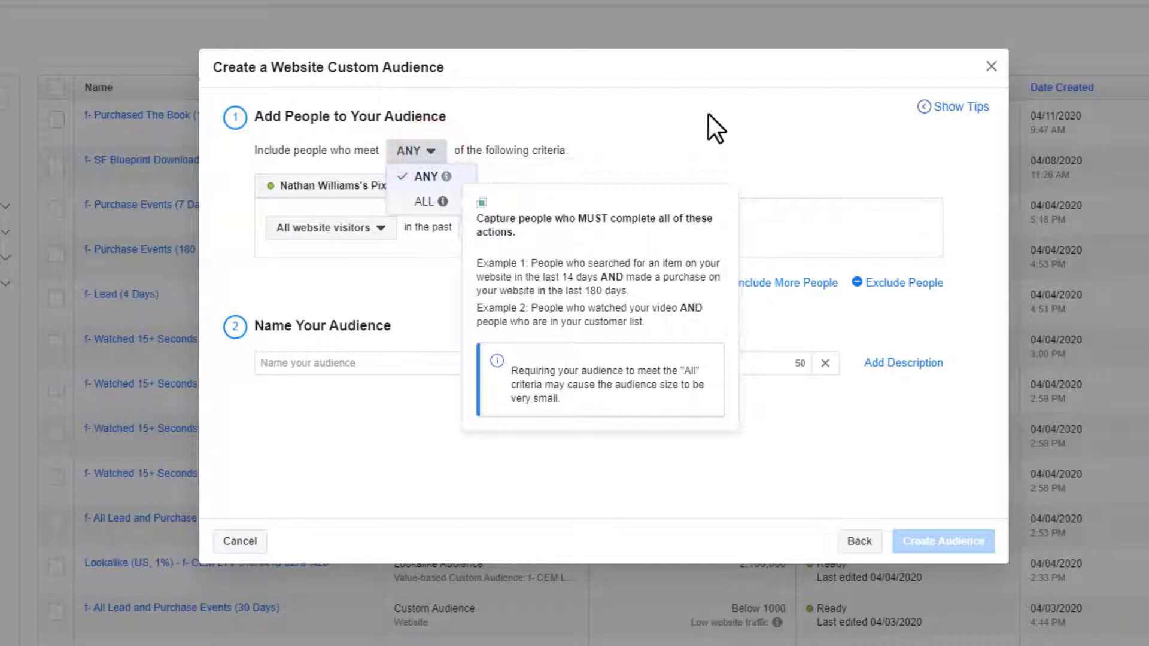
click(759, 127)
click(411, 186)
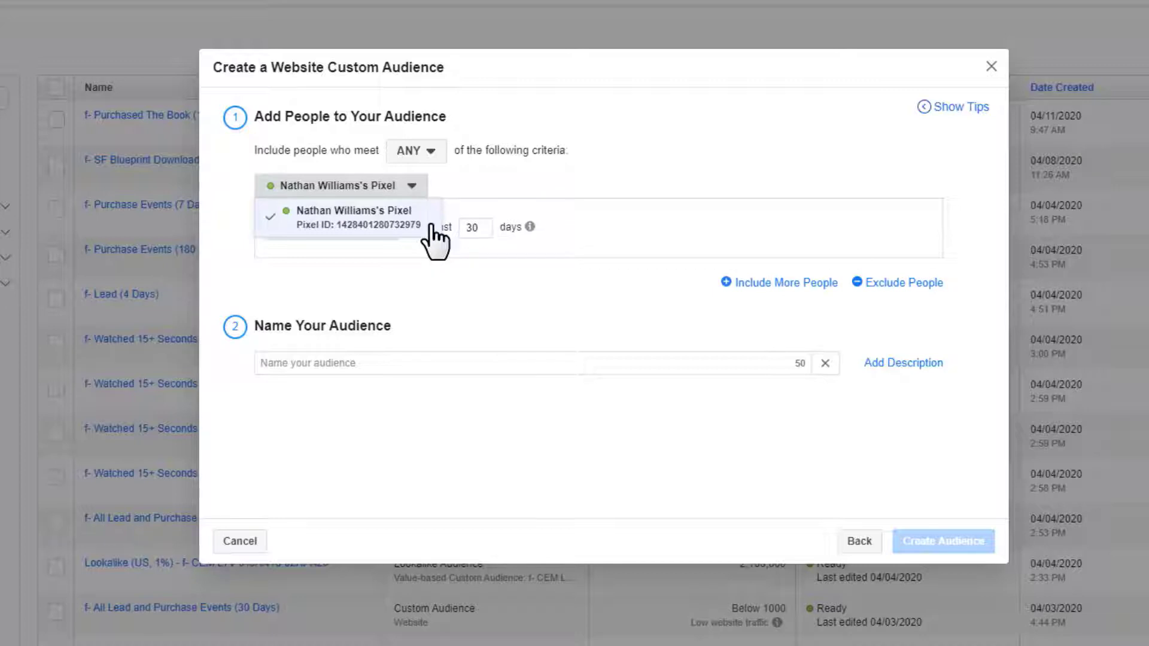
click(616, 170)
- Set the rule to 'People who visited specific web pages' after briefly trying the Lead event
click(340, 232)
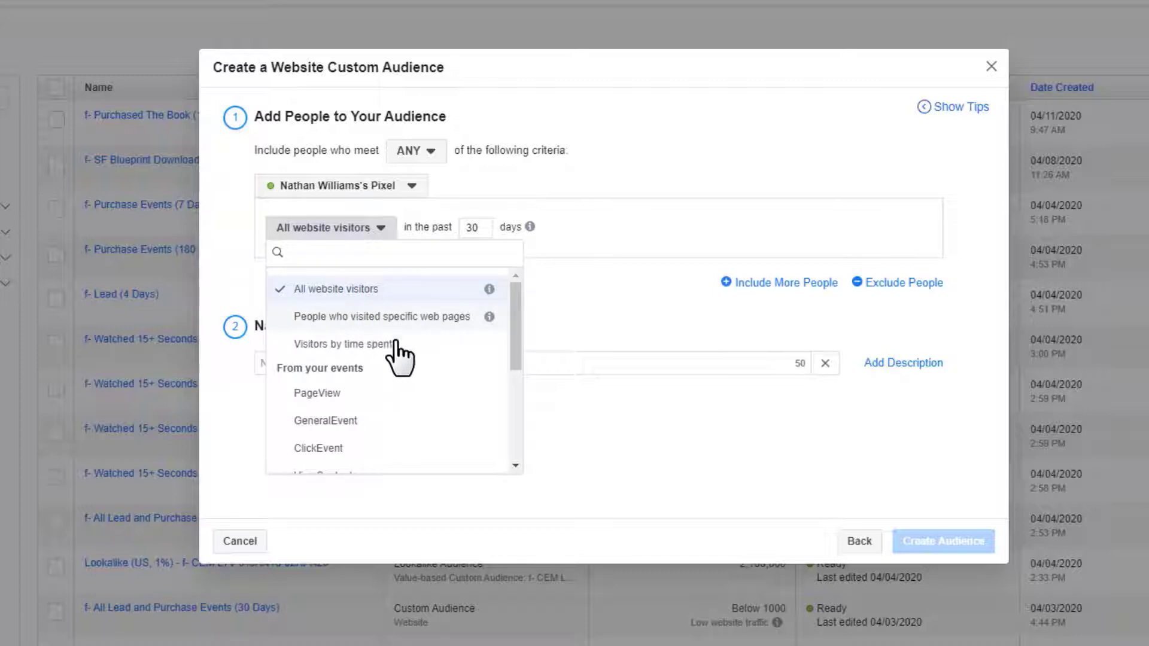
scroll(367, 362, down, 1)
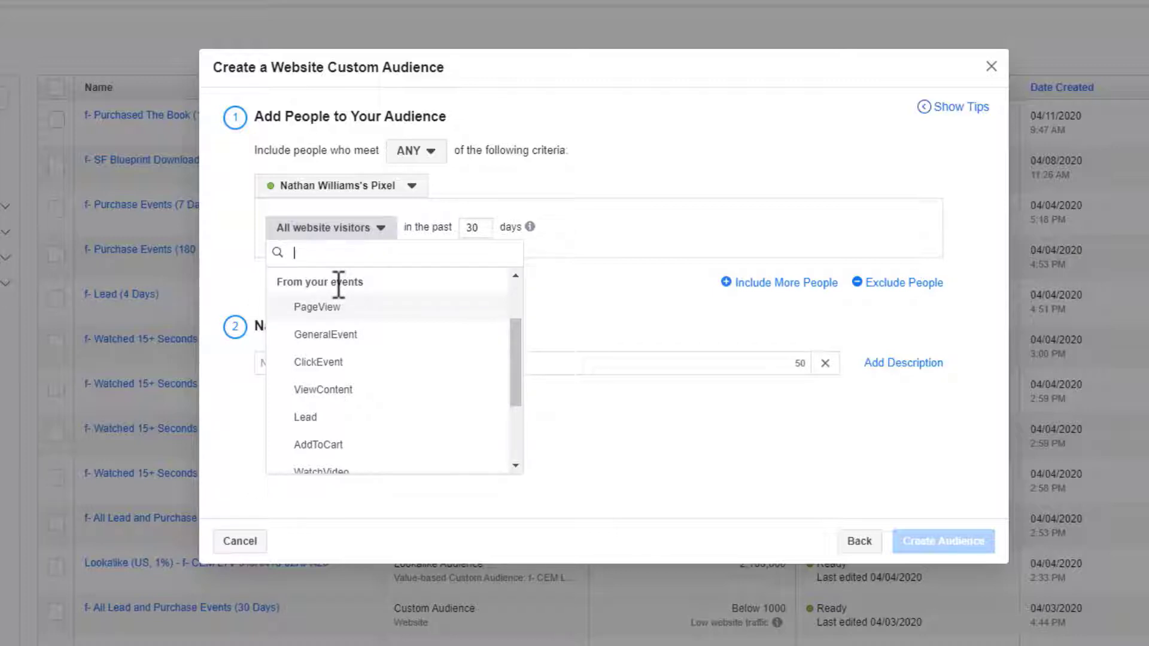
click(343, 417)
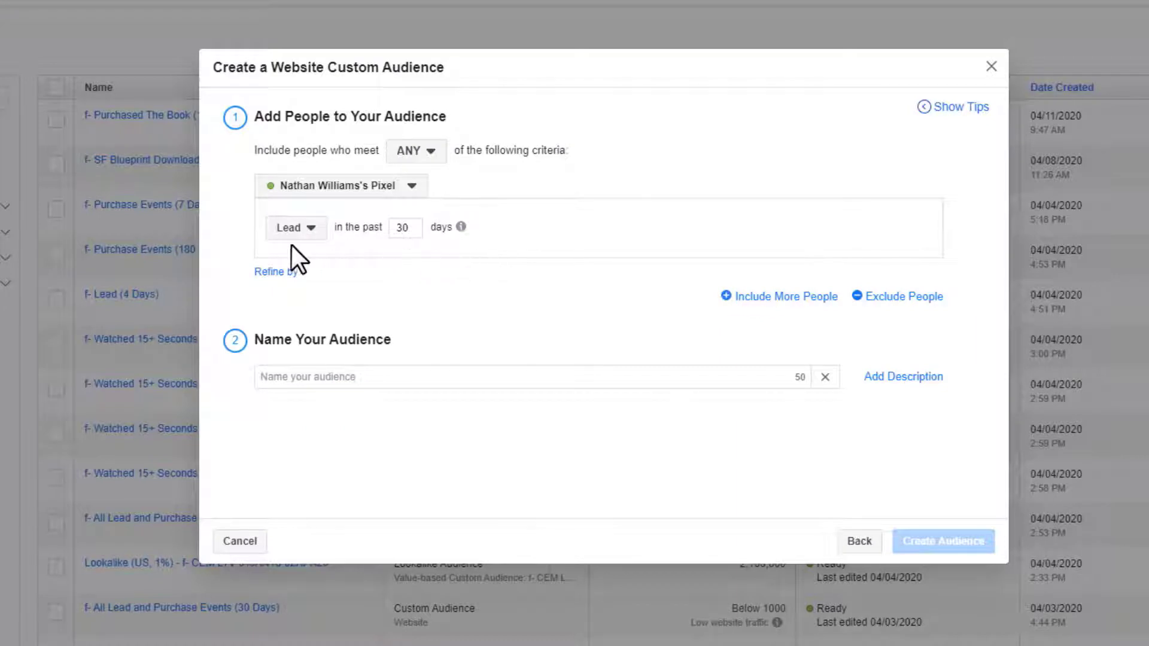
click(299, 229)
scroll(383, 347, down, 2)
scroll(392, 368, down, 1)
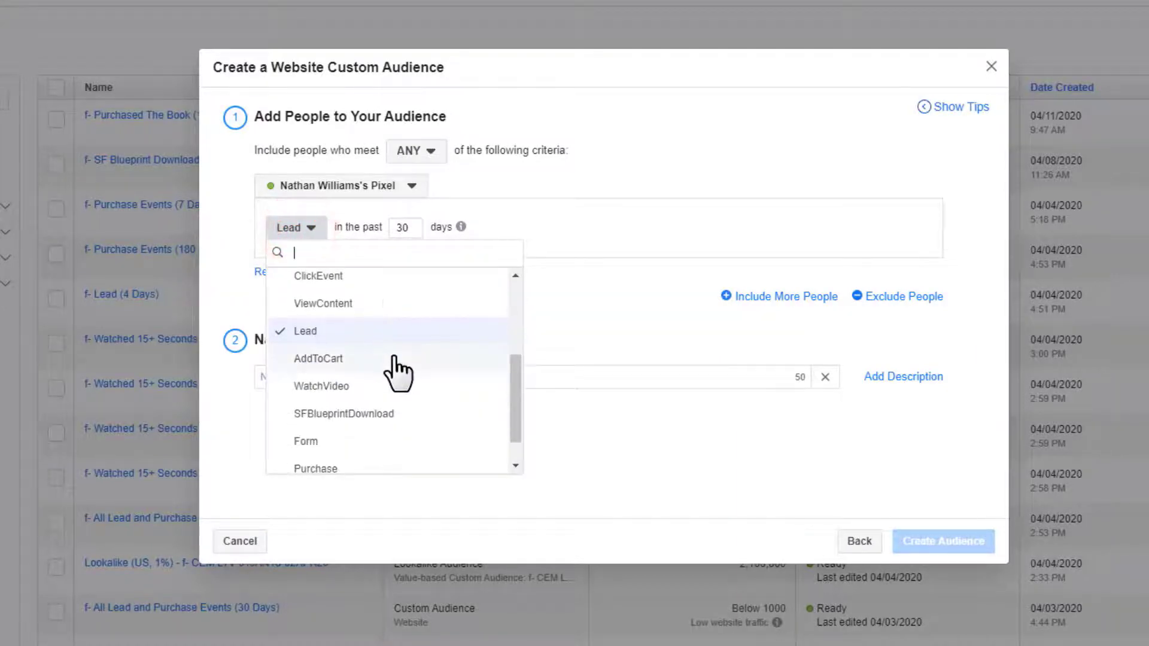
scroll(356, 401, down, 1)
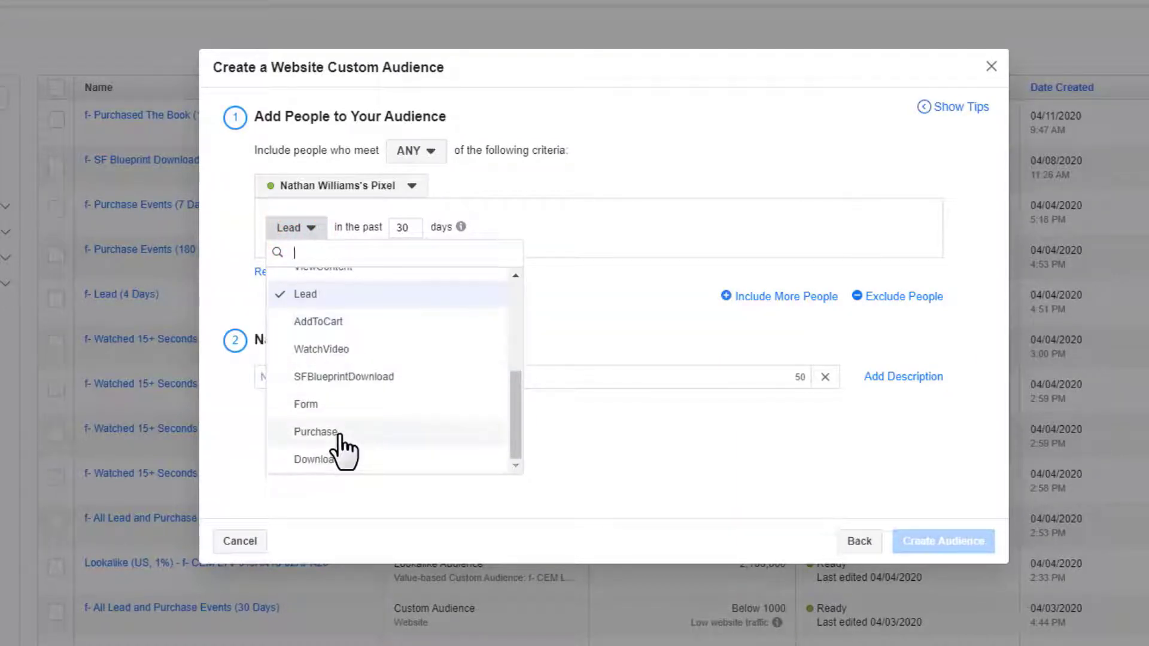
scroll(391, 388, up, 1)
scroll(395, 392, up, 2)
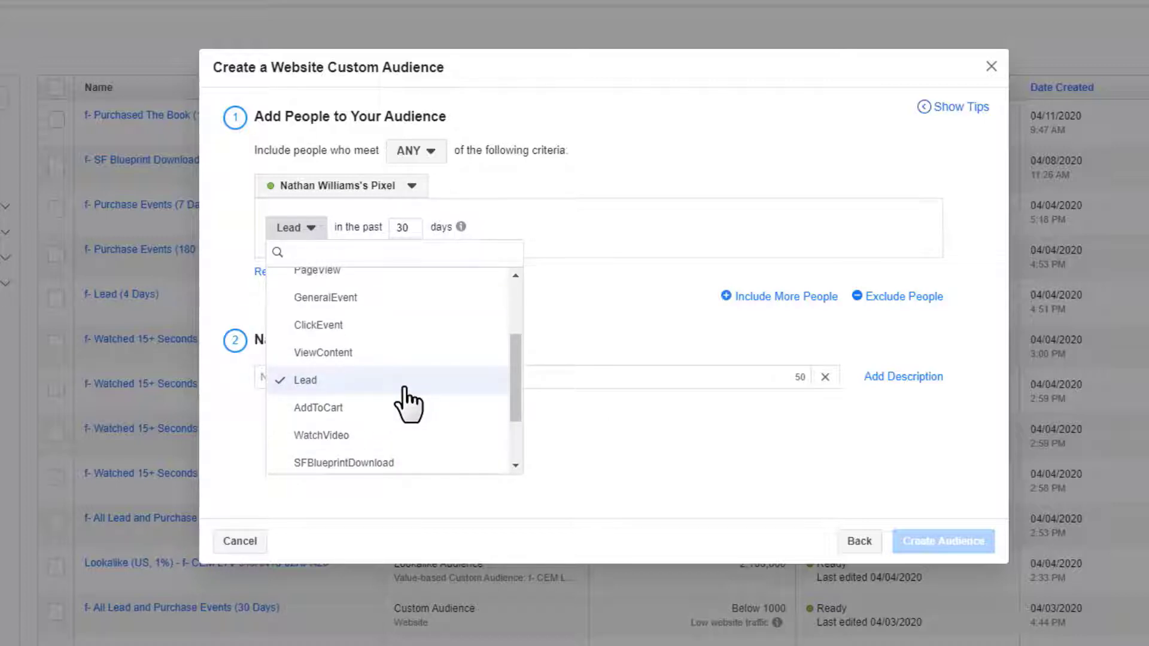
scroll(371, 395, up, 3)
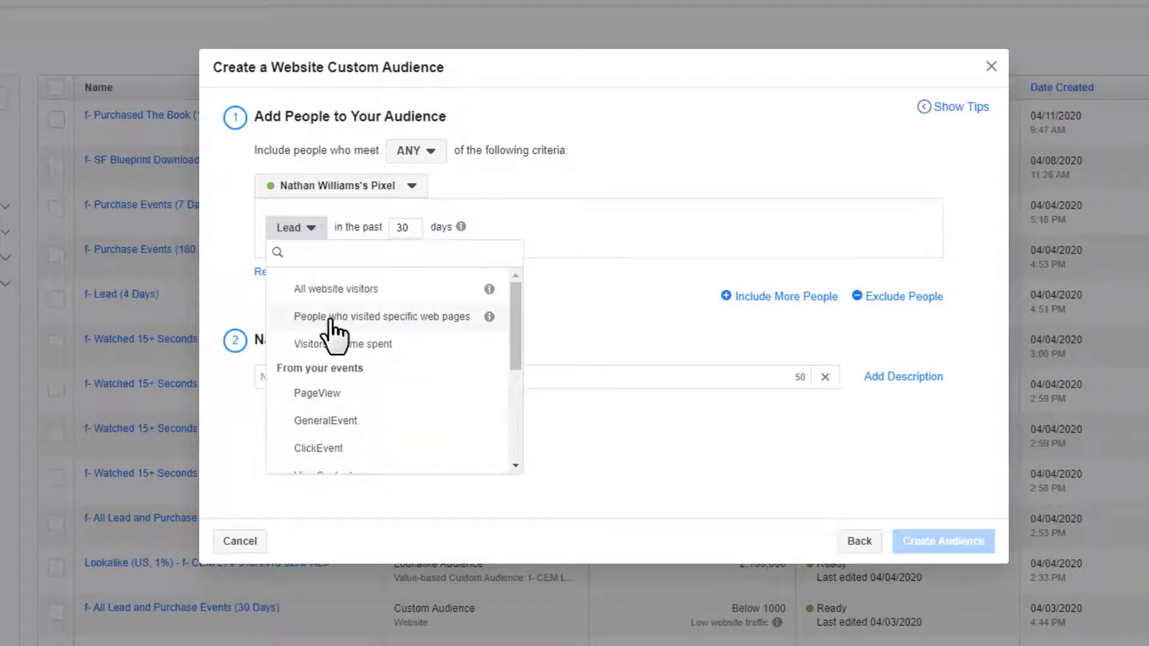
click(386, 320)
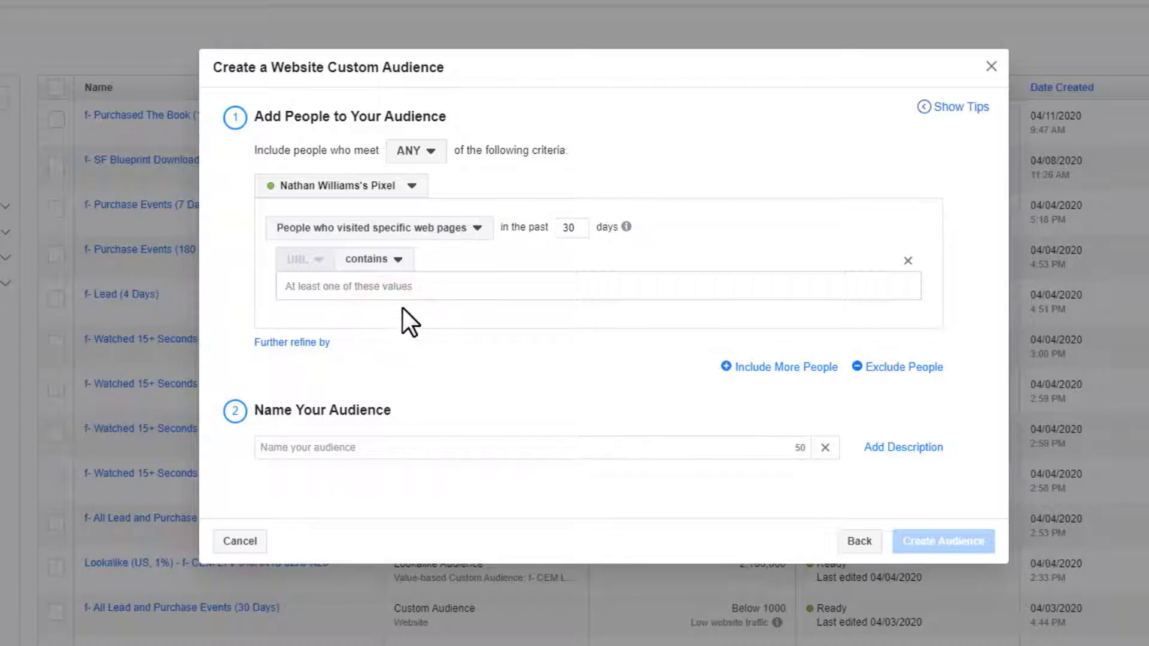
- Change the 'in the past' retention window from 30 to 14 days
double_click(565, 227)
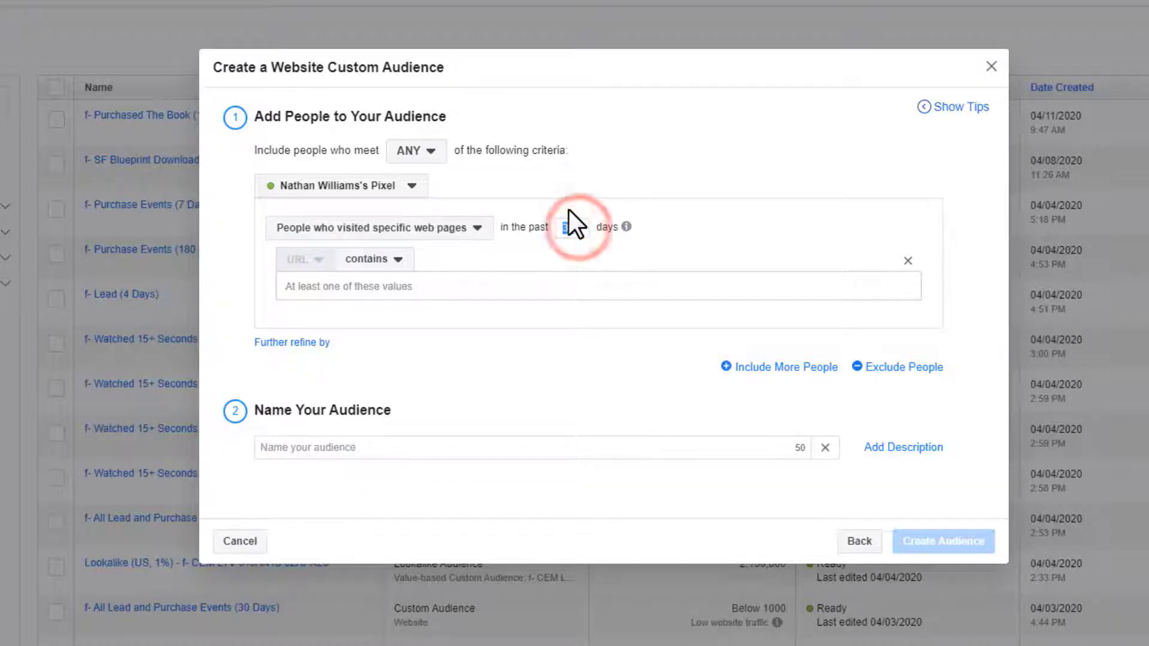
text(1)
mouse_move(631, 224)
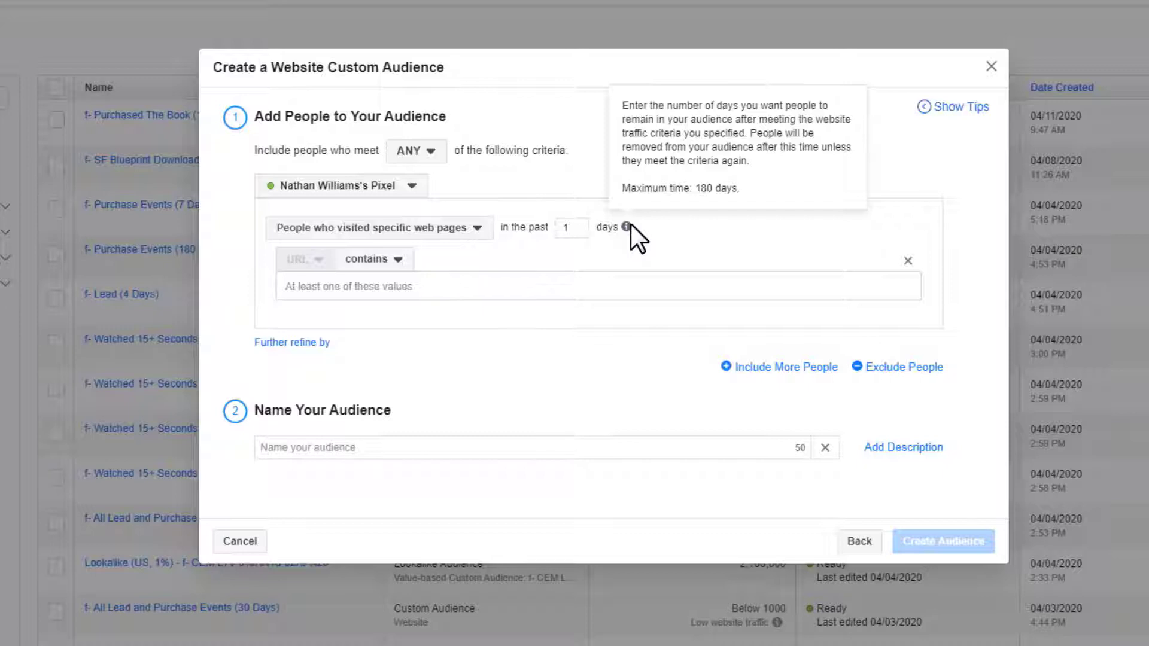
text(80)
click(669, 242)
double_click(575, 229)
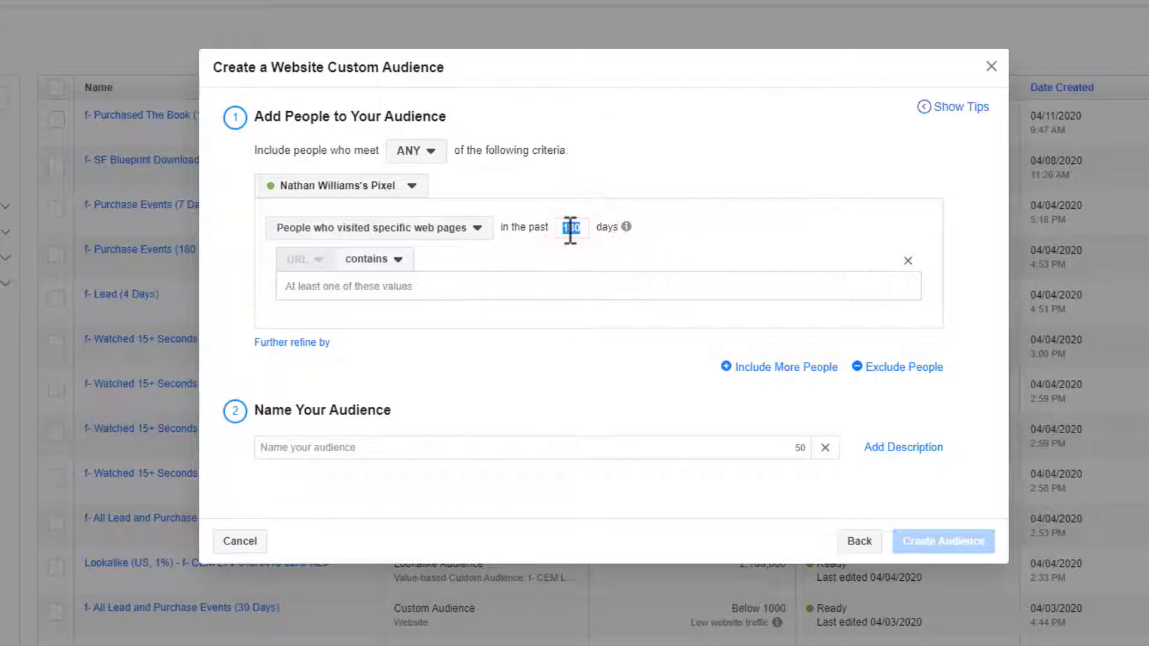
text(14)
- Add cemllc.thrivecart.com as the URL contains value, removing a stray extra entry
click(397, 263)
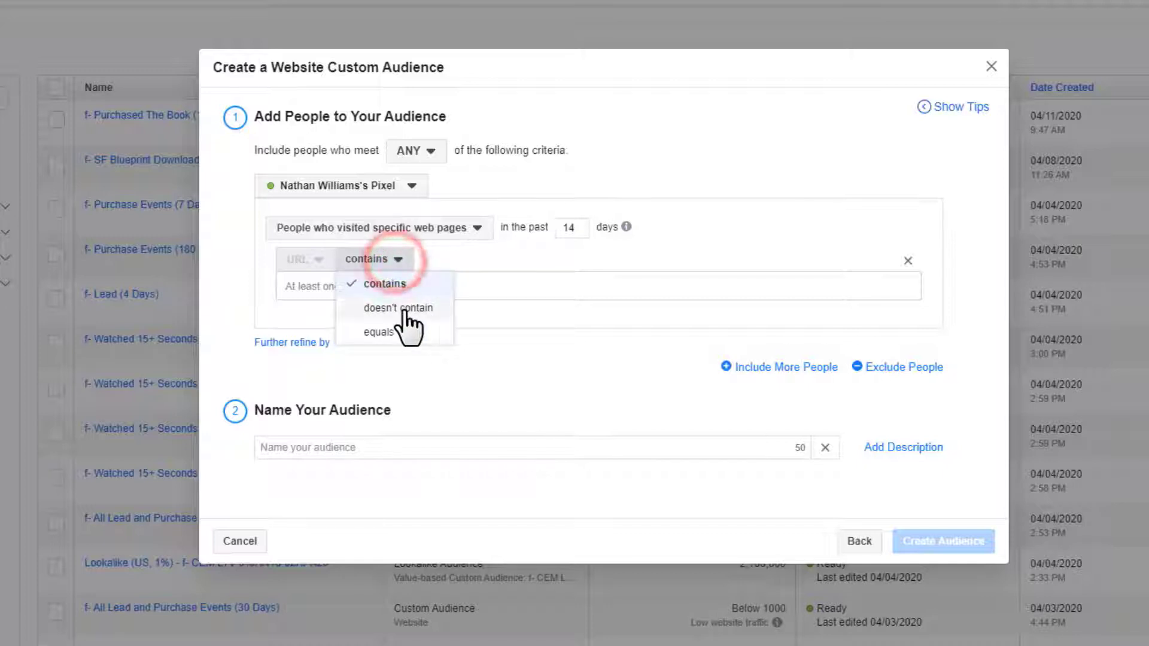
click(584, 286)
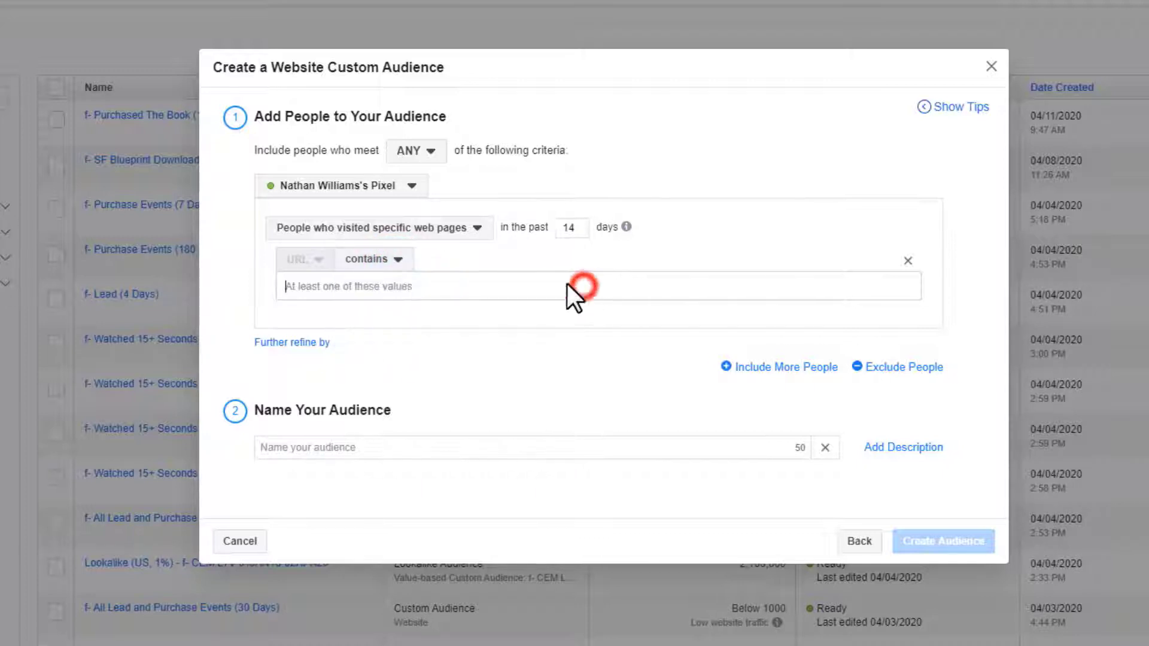
text(cem)
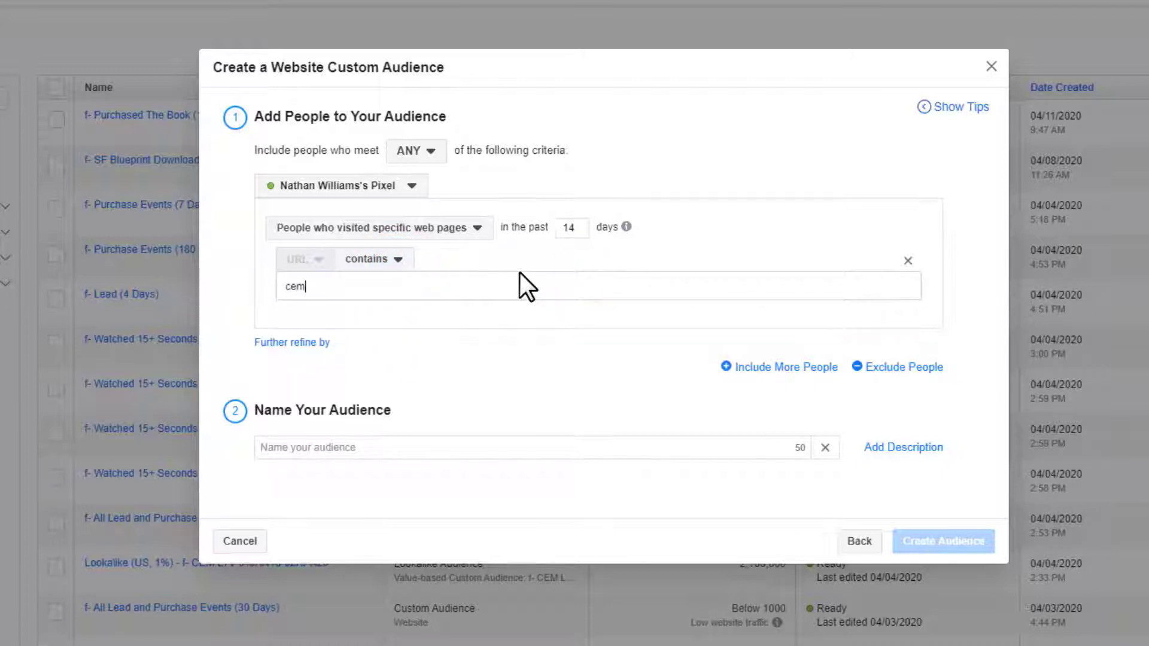
text(llc.thrivecart.com)
key(Return)
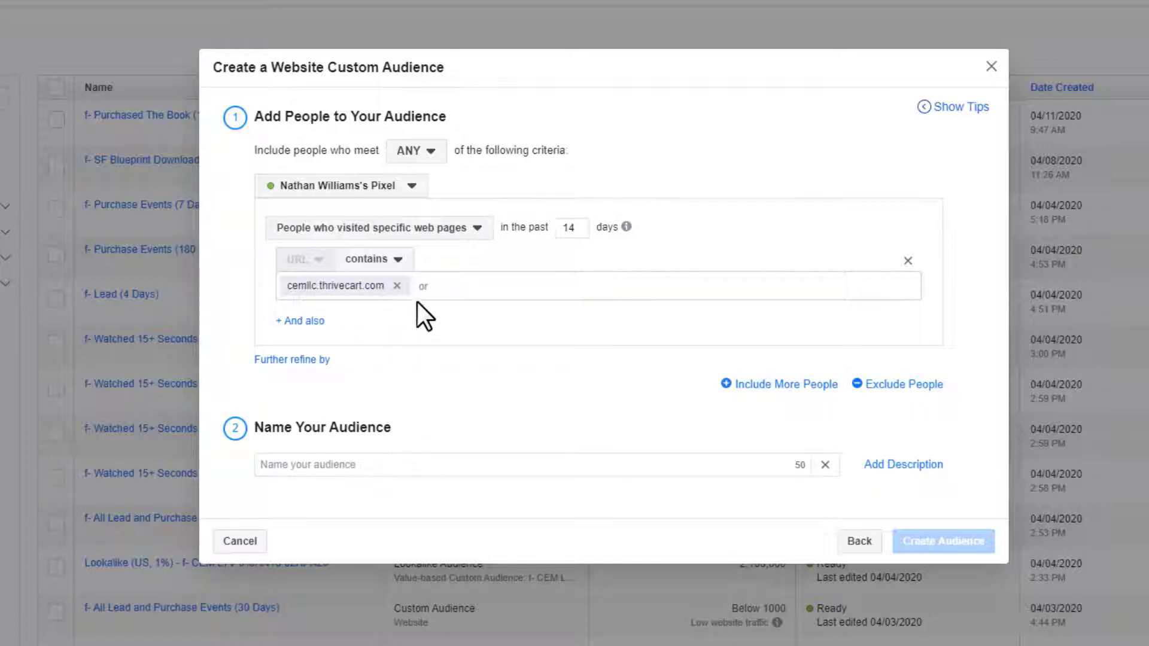
click(443, 287)
text(fjkdsjfkl)
key(Return)
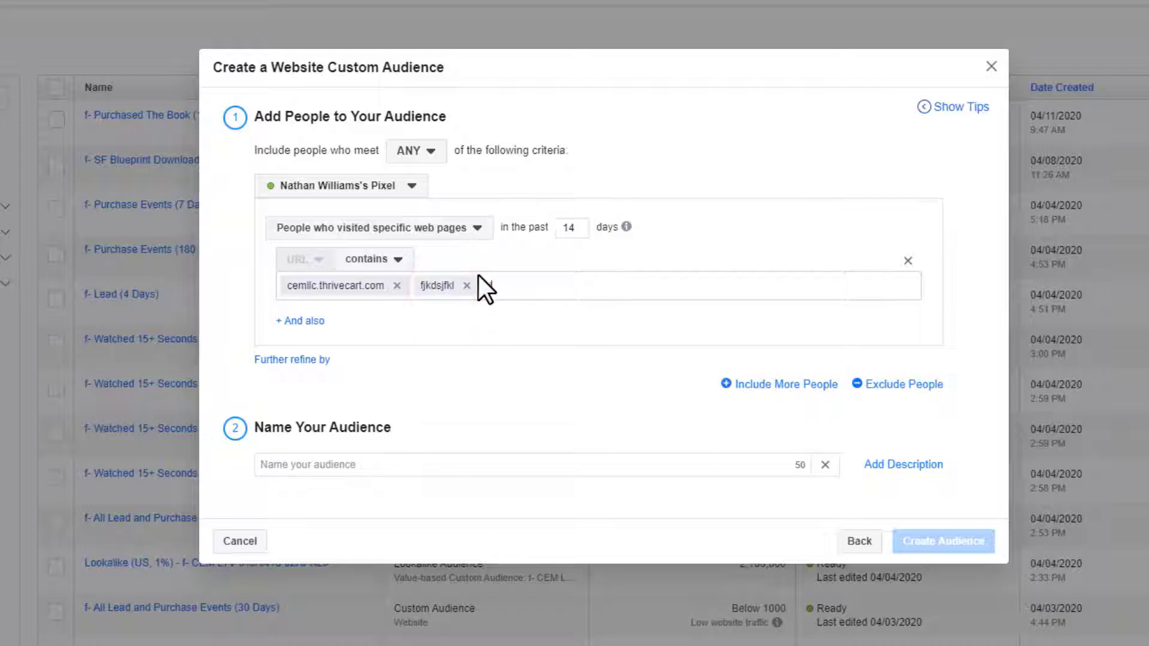
key(BackSpace)
key(BackSpace)
key(BackSpace)
click(470, 288)
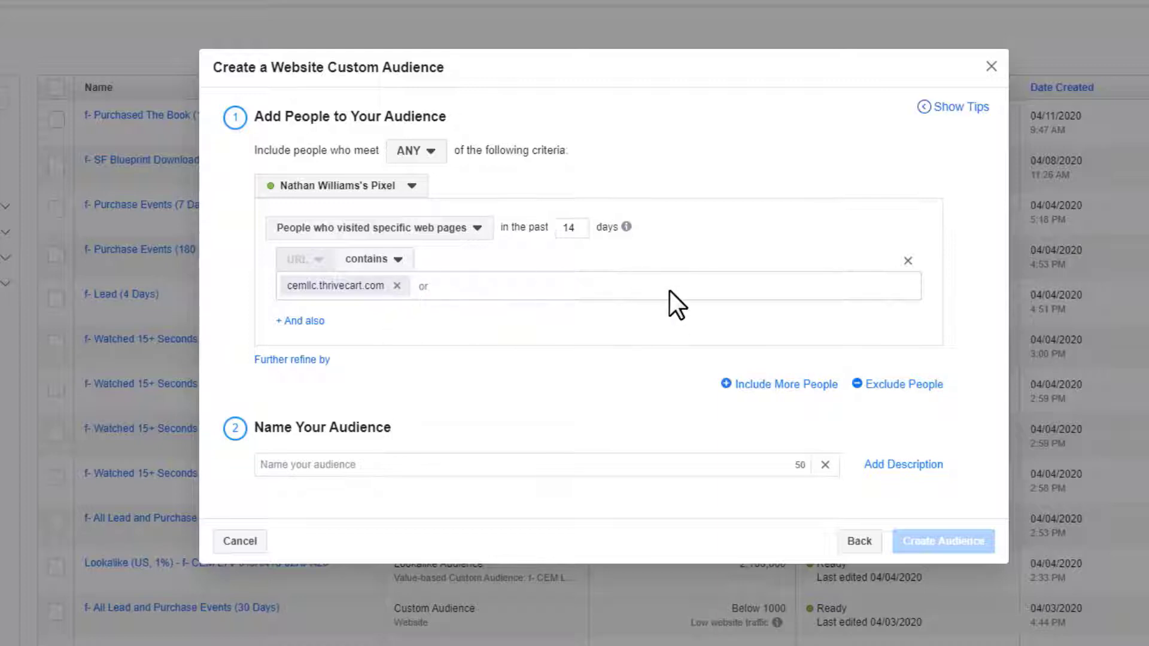
- Add an 'And also' condition requiring the URL to contain book
click(304, 322)
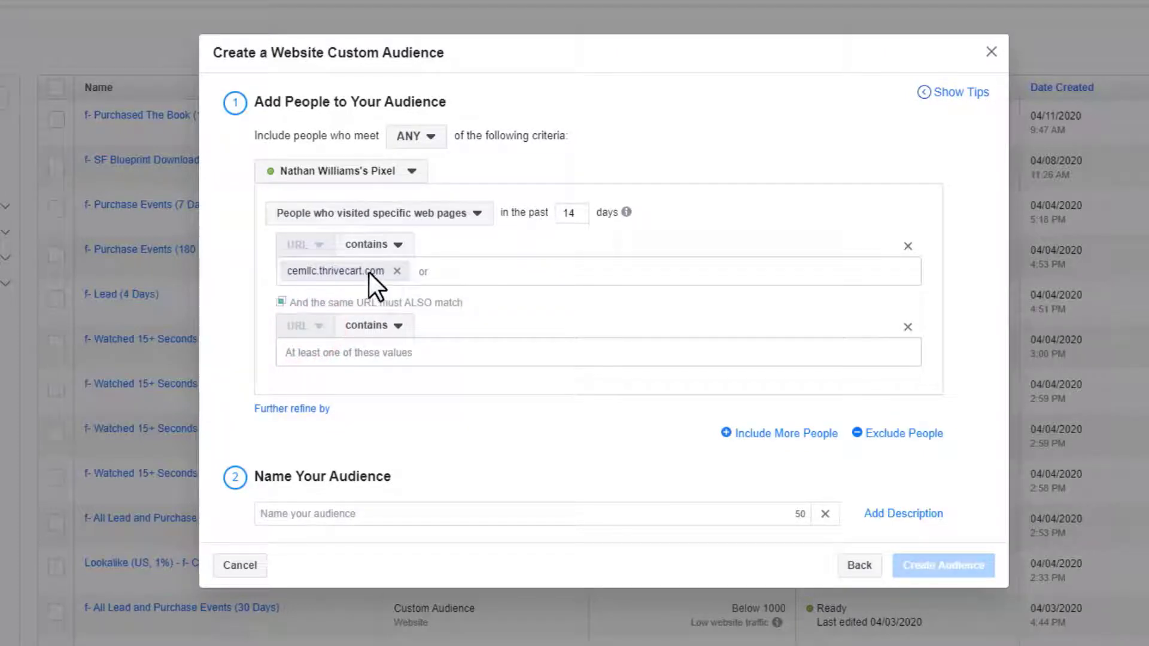
click(408, 359)
text(book)
key(Return)
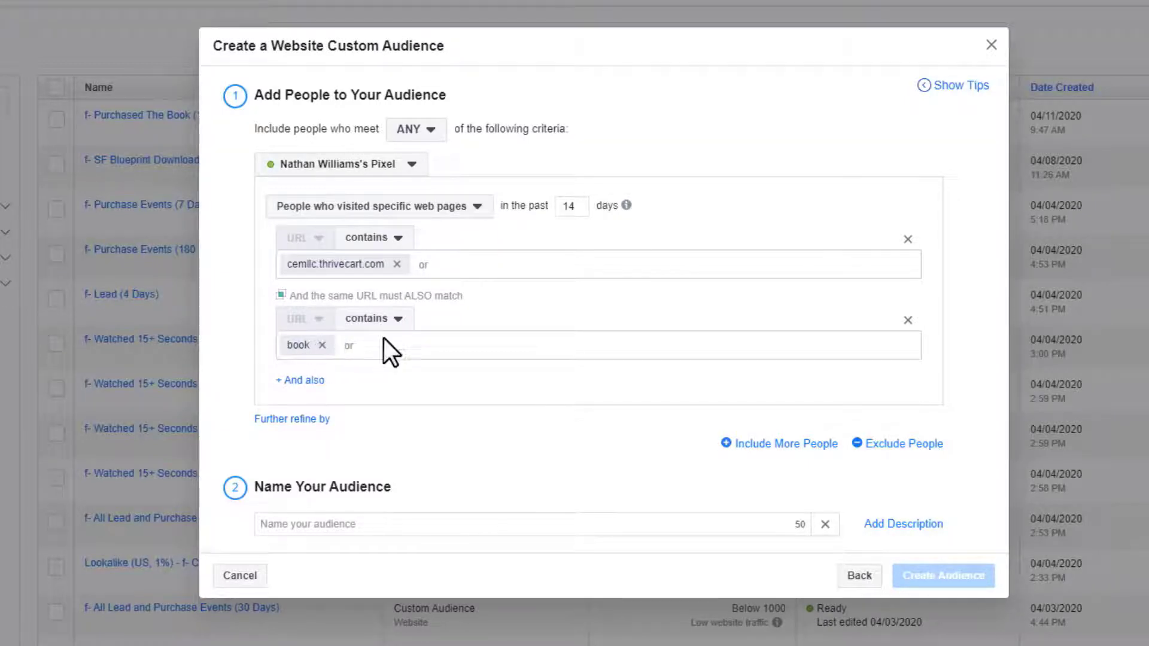
click(305, 381)
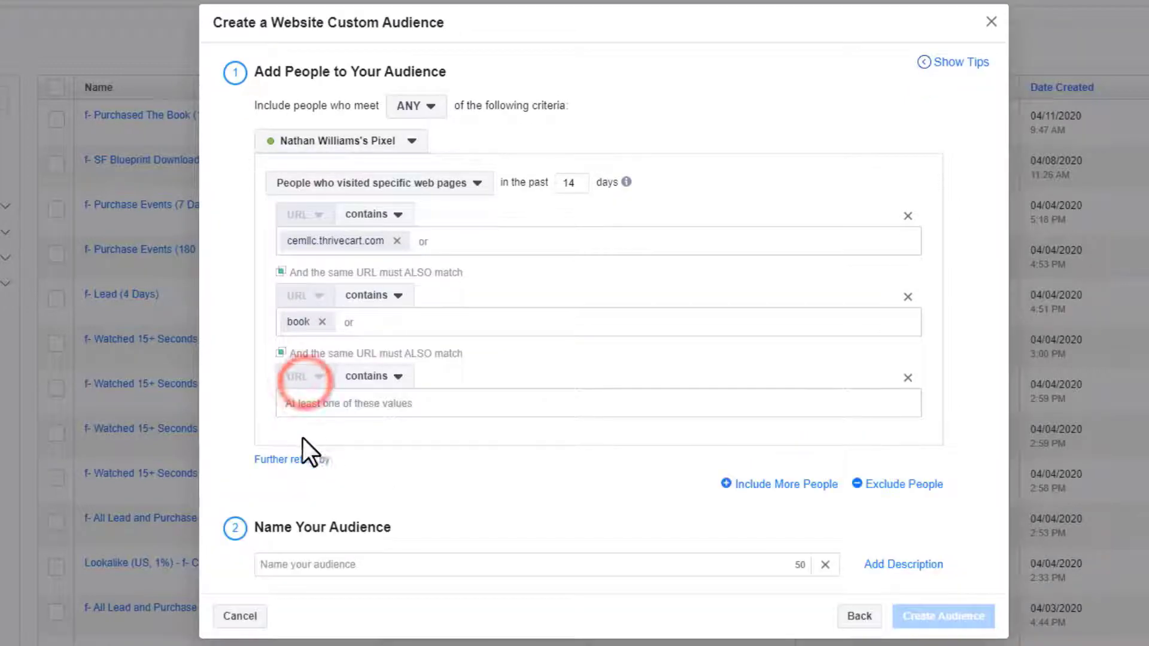
click(908, 377)
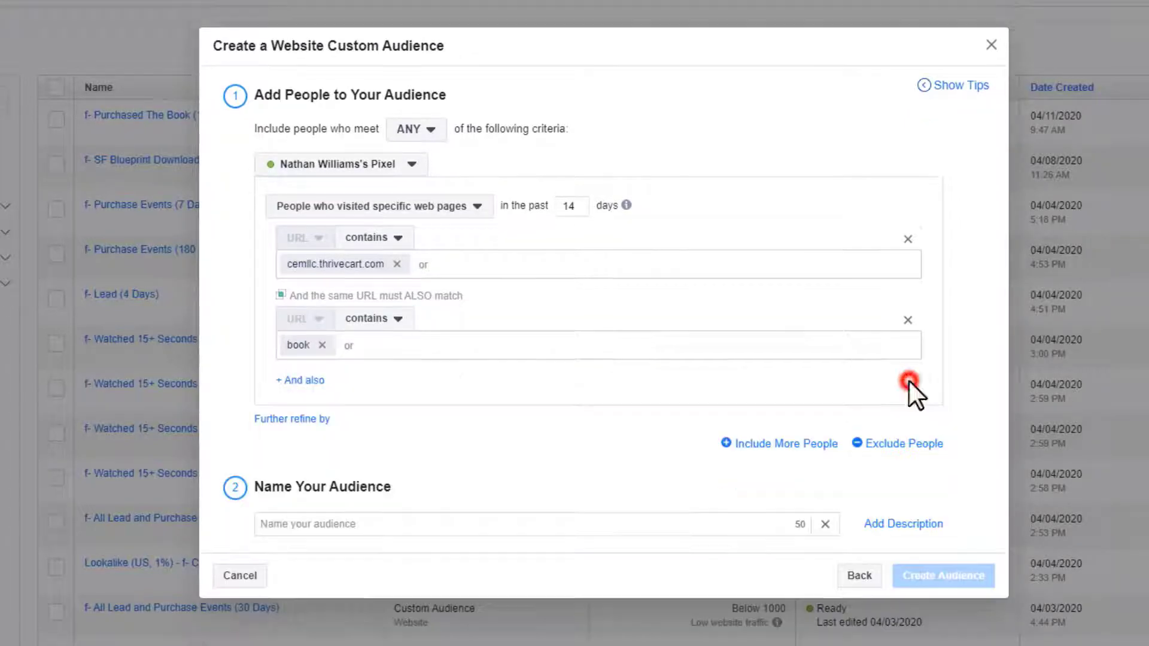
click(297, 419)
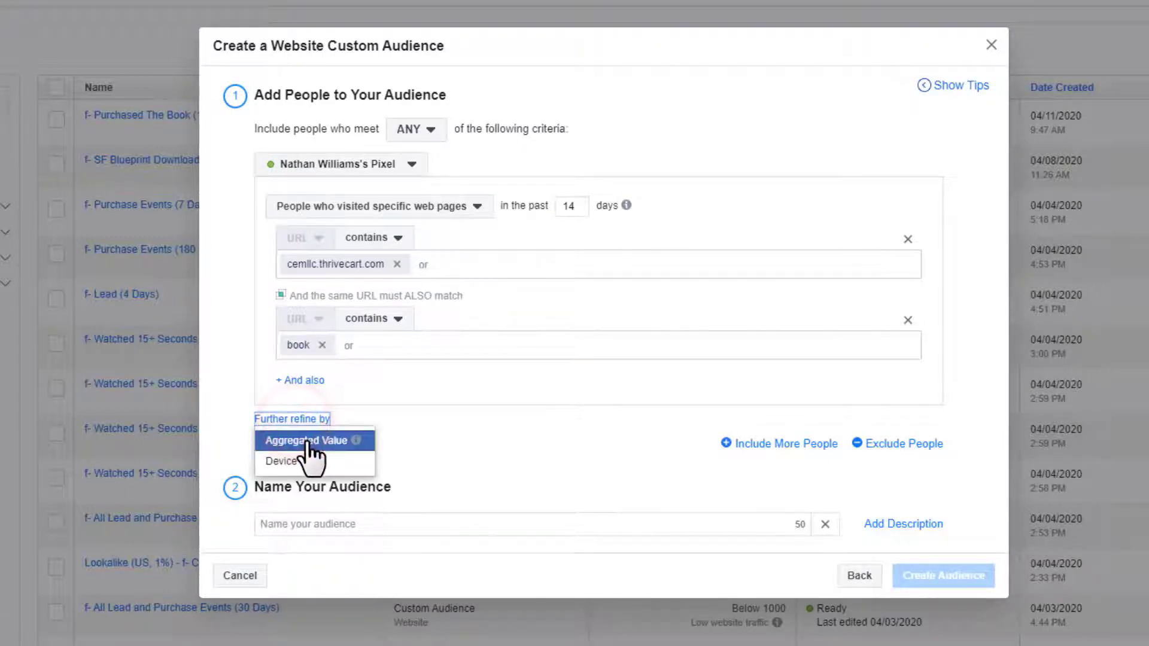
click(308, 442)
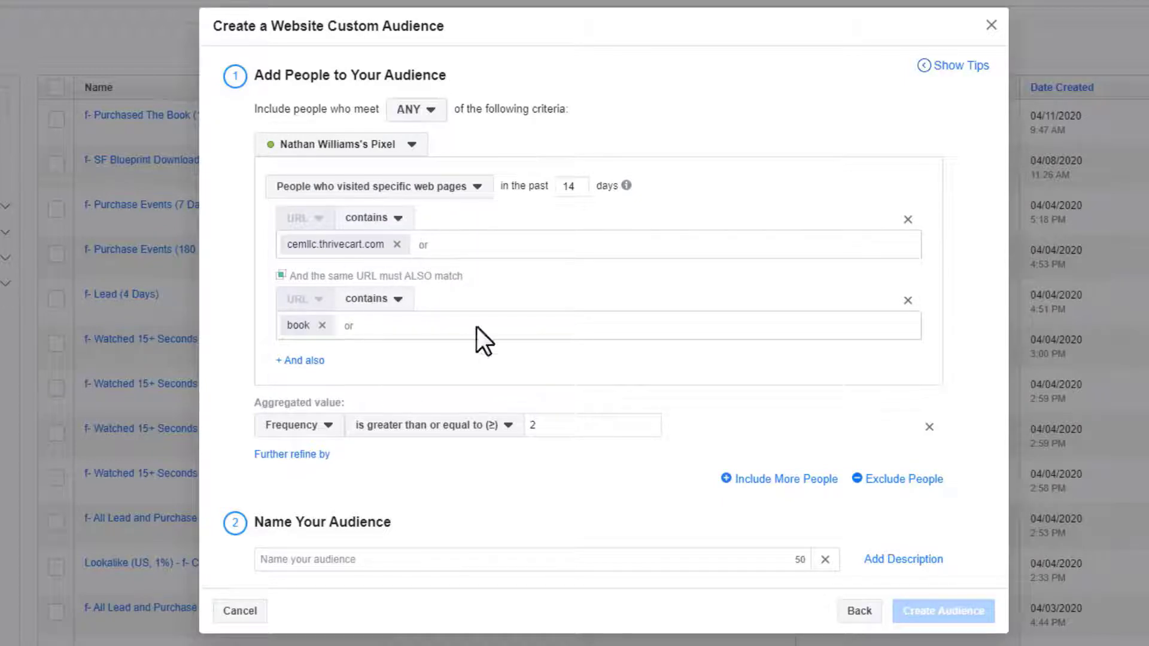
click(328, 425)
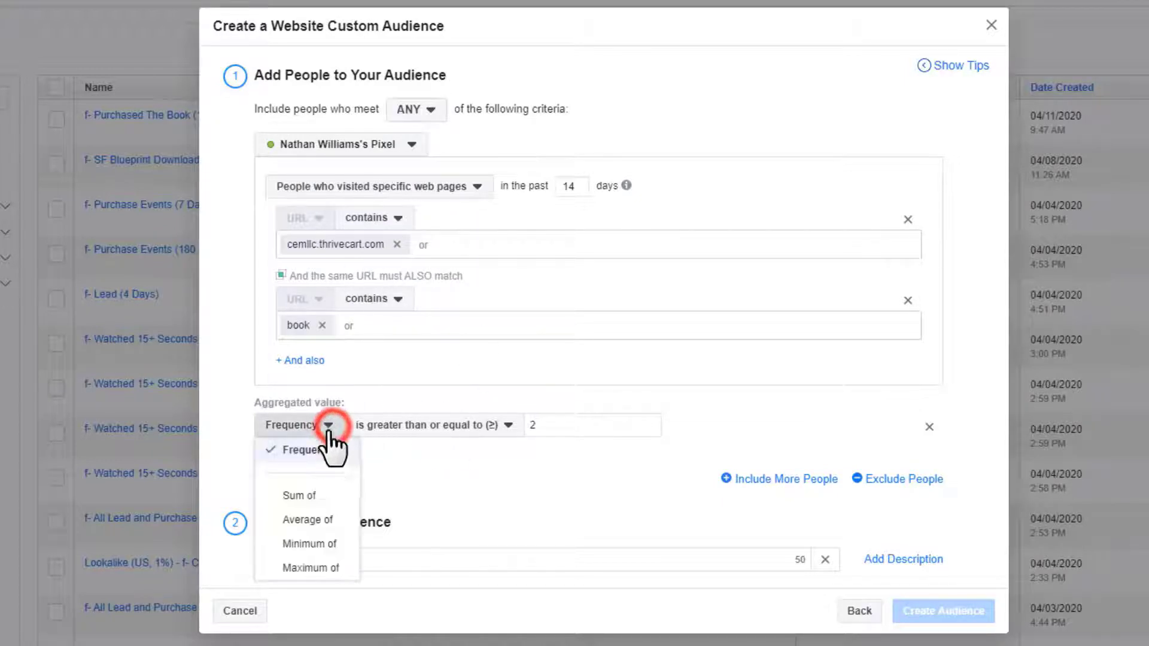
click(320, 495)
click(396, 426)
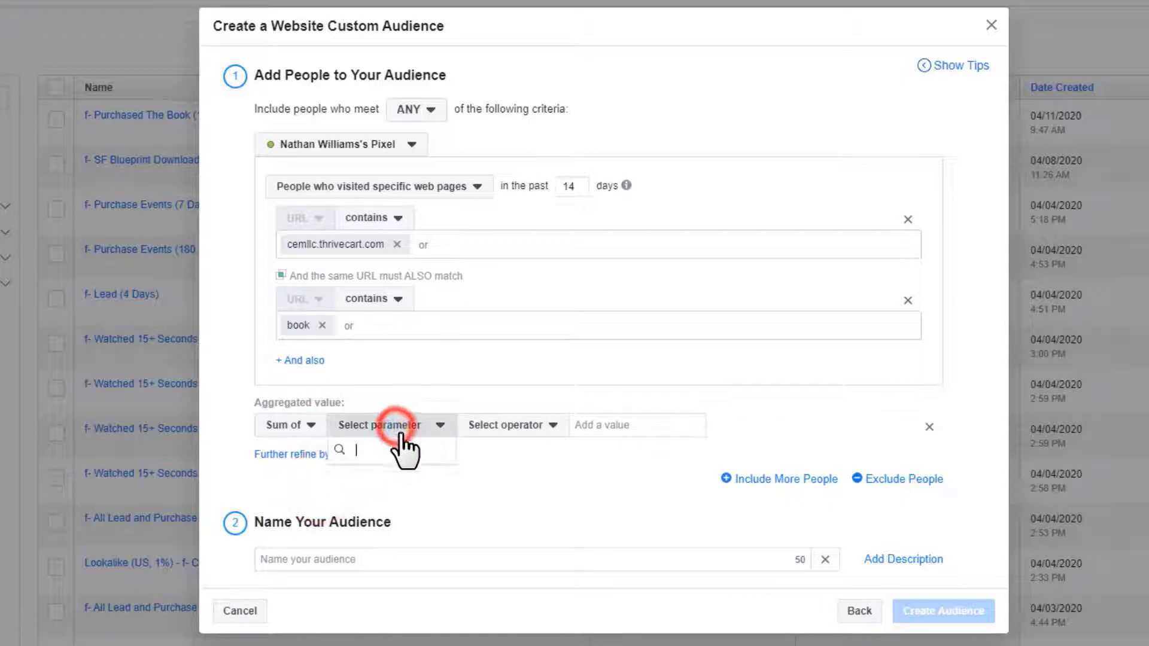
click(535, 424)
click(310, 425)
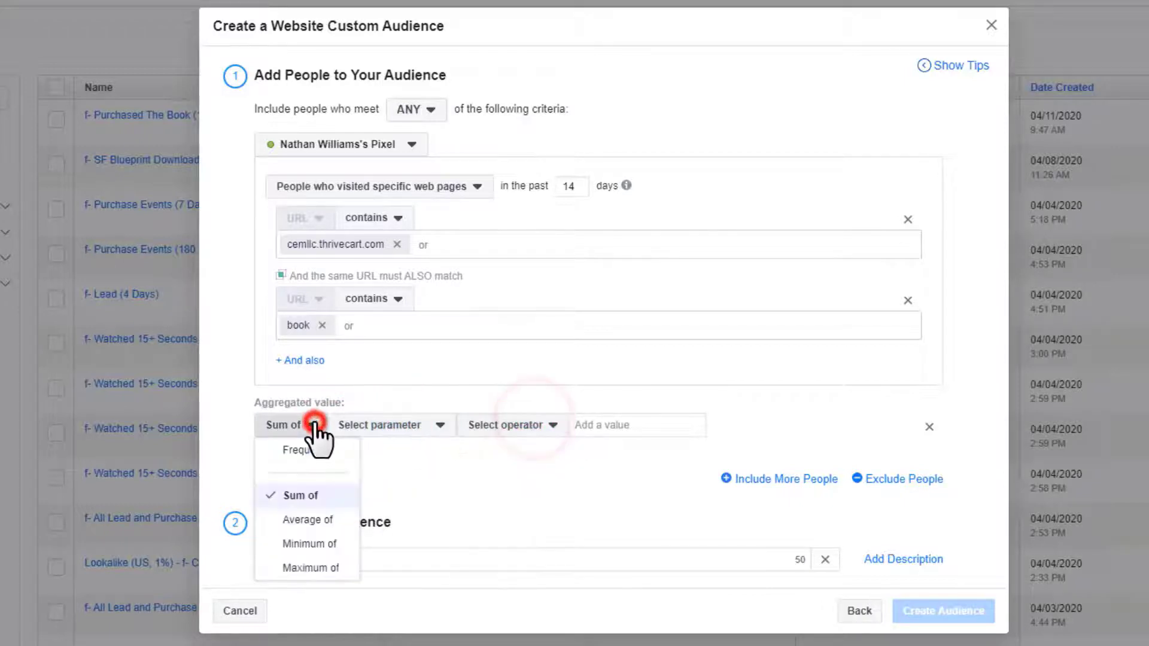
click(307, 453)
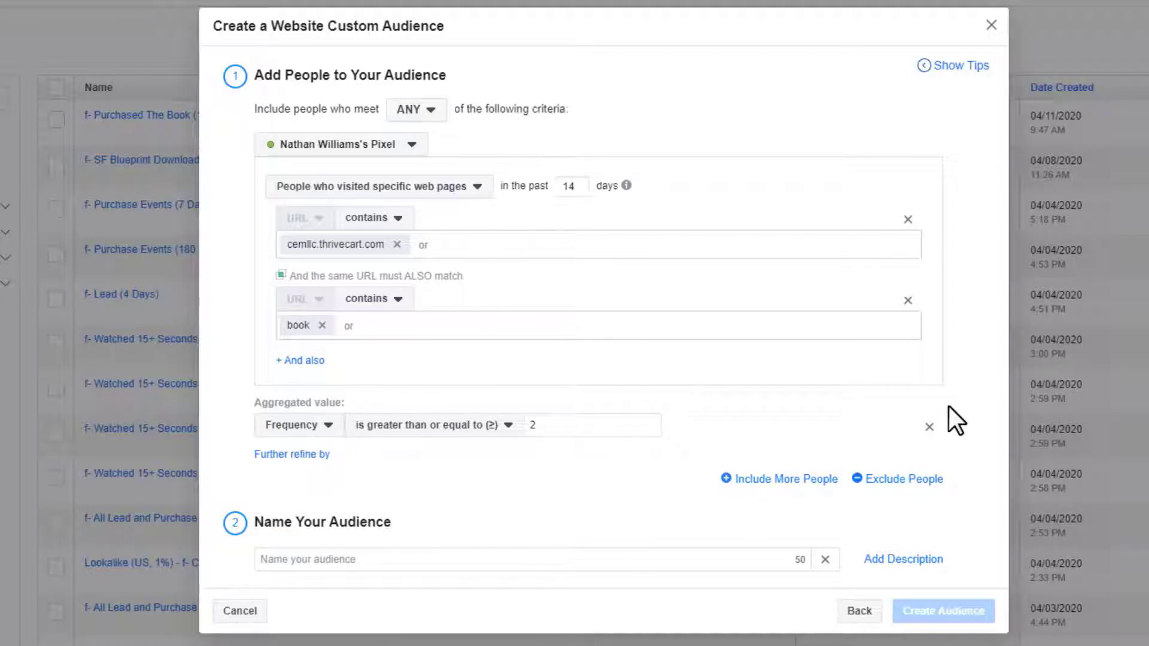
click(929, 427)
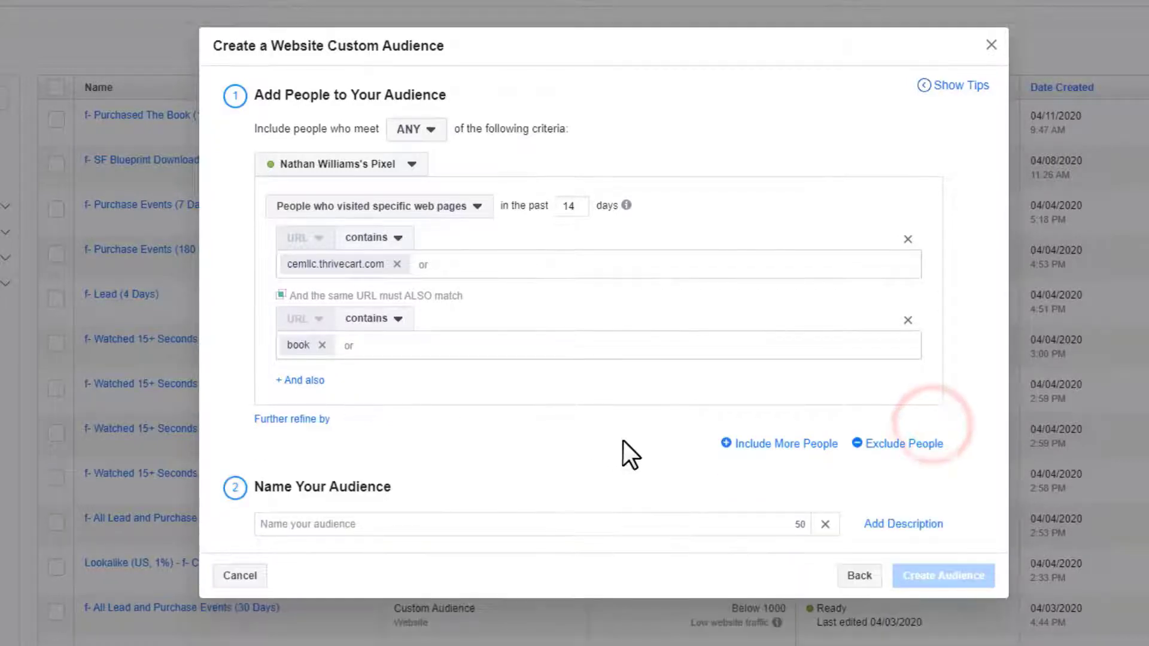
- Include more people with an OR rule for the WatchVideo event
click(778, 445)
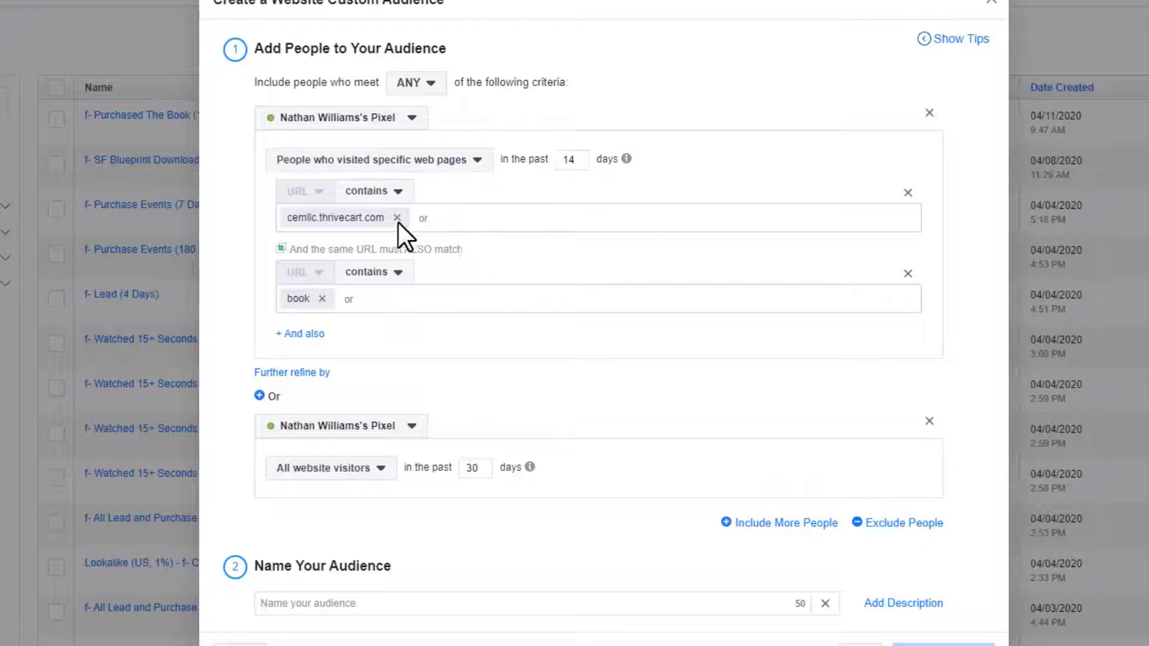
click(341, 469)
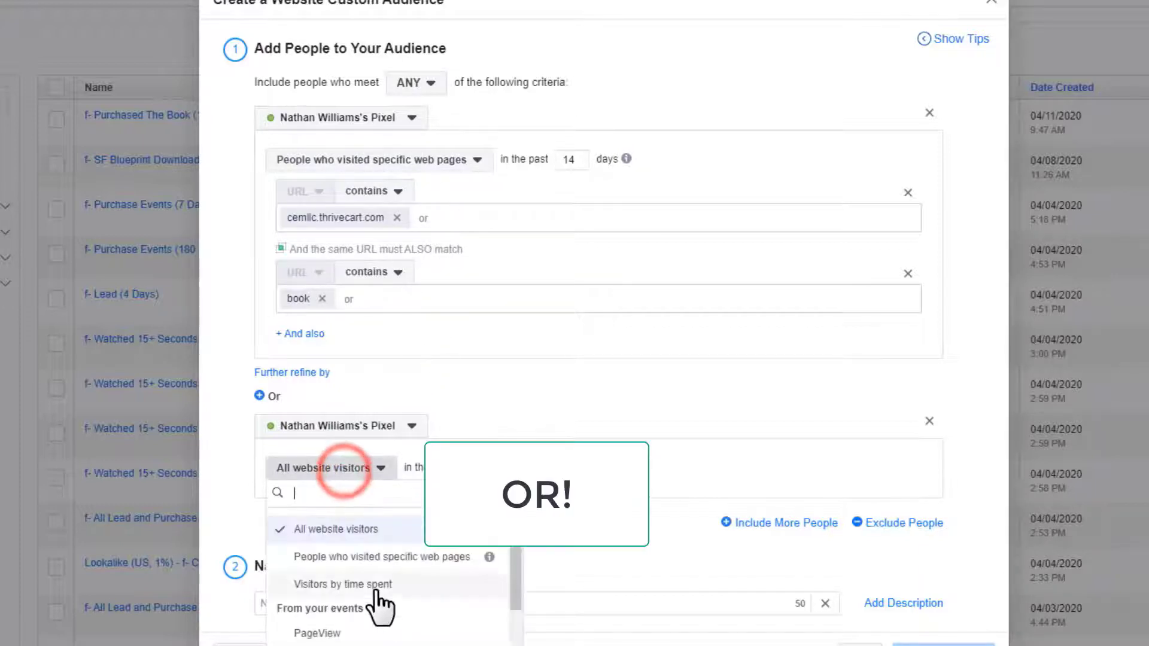
scroll(386, 611, down, 5)
scroll(369, 623, down, 1)
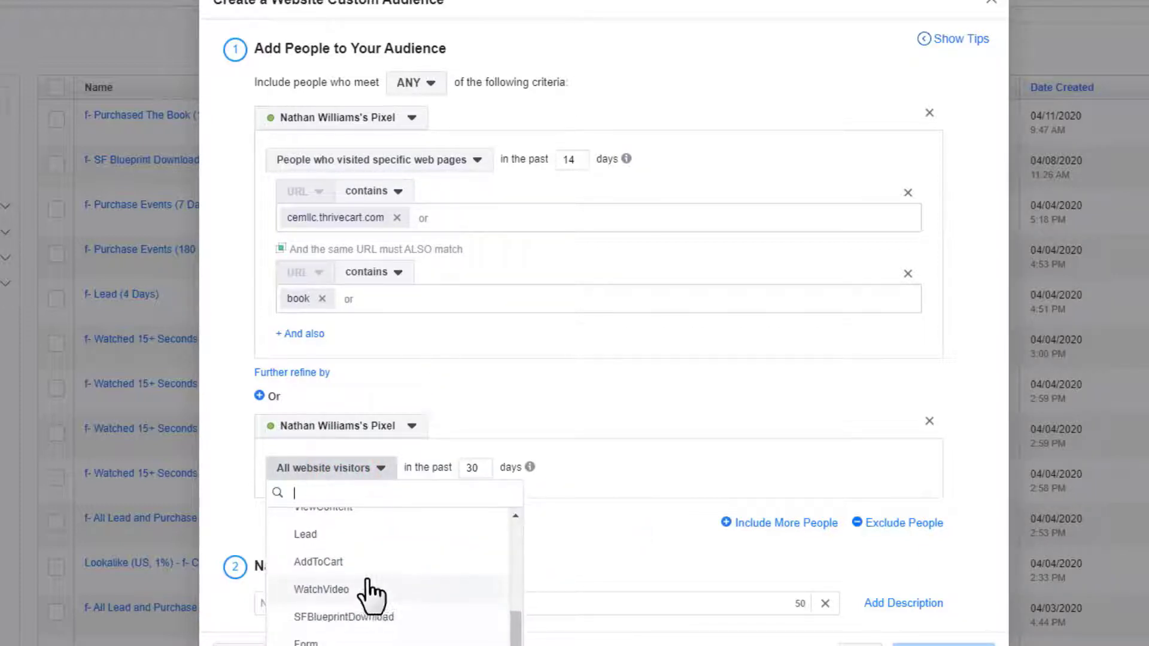
click(369, 588)
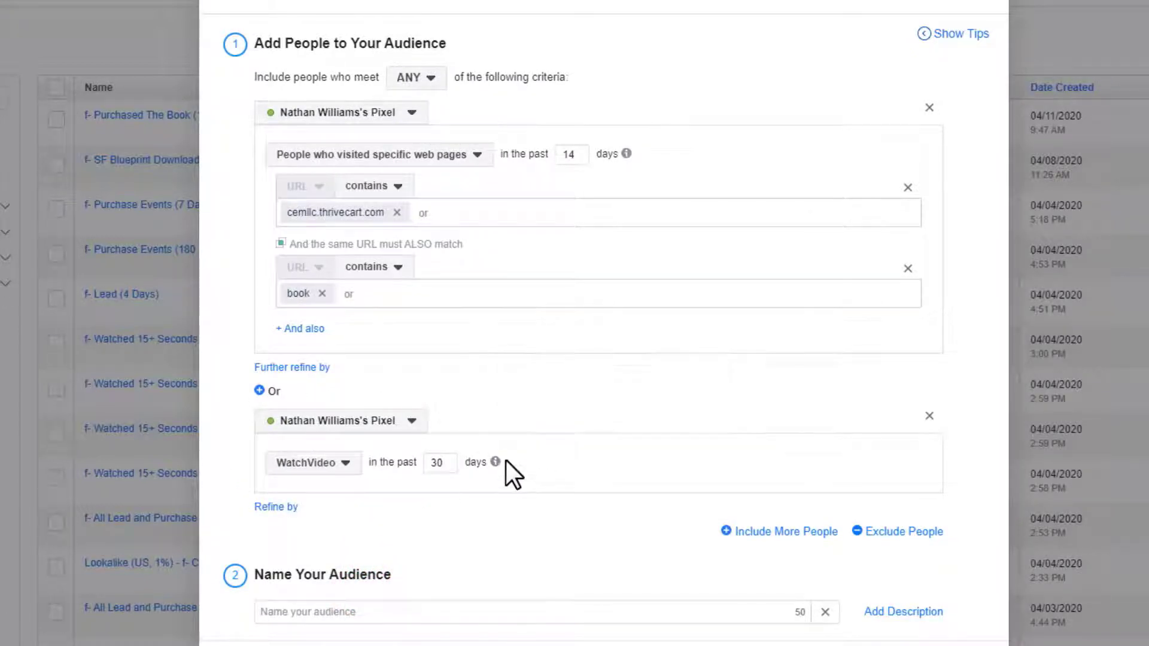
- Add an exclusion rule for the Lead event plus a second OR exclusion rule
click(910, 531)
scroll(508, 493, down, 2)
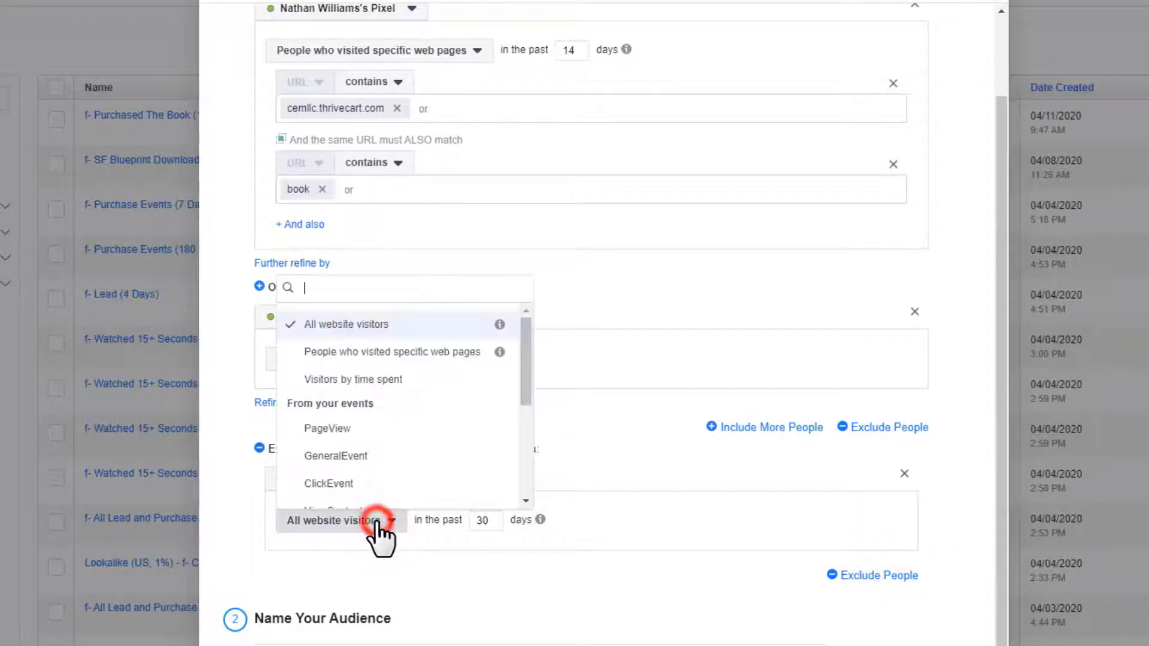
click(376, 520)
scroll(431, 446, down, 3)
click(345, 374)
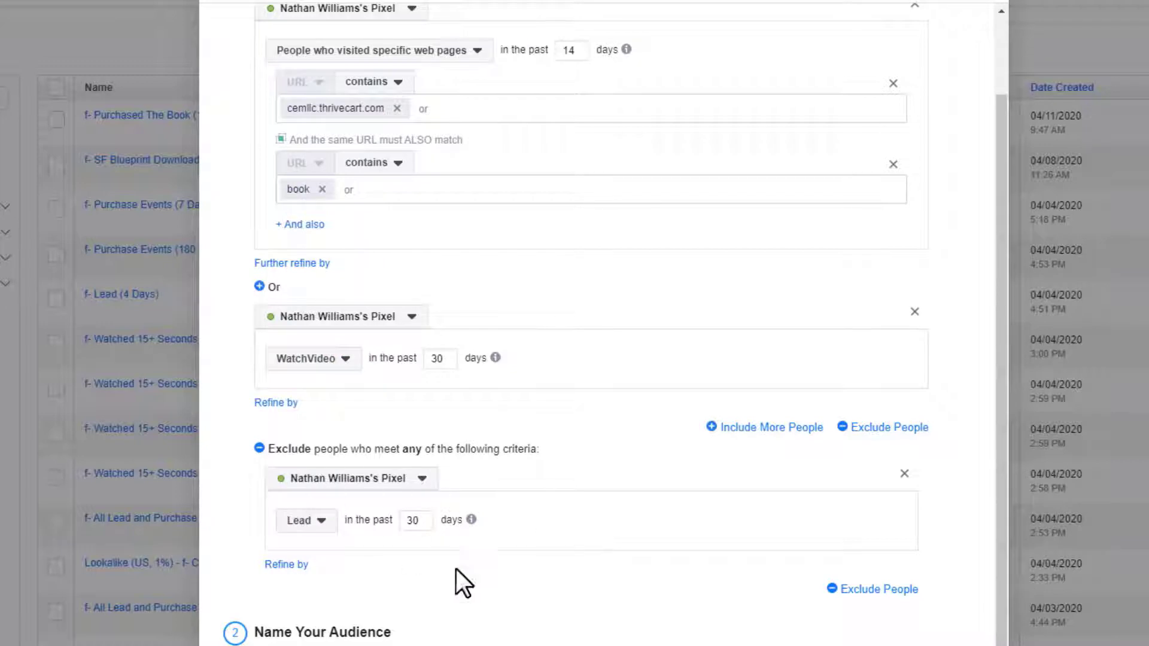
scroll(778, 581, down, 1)
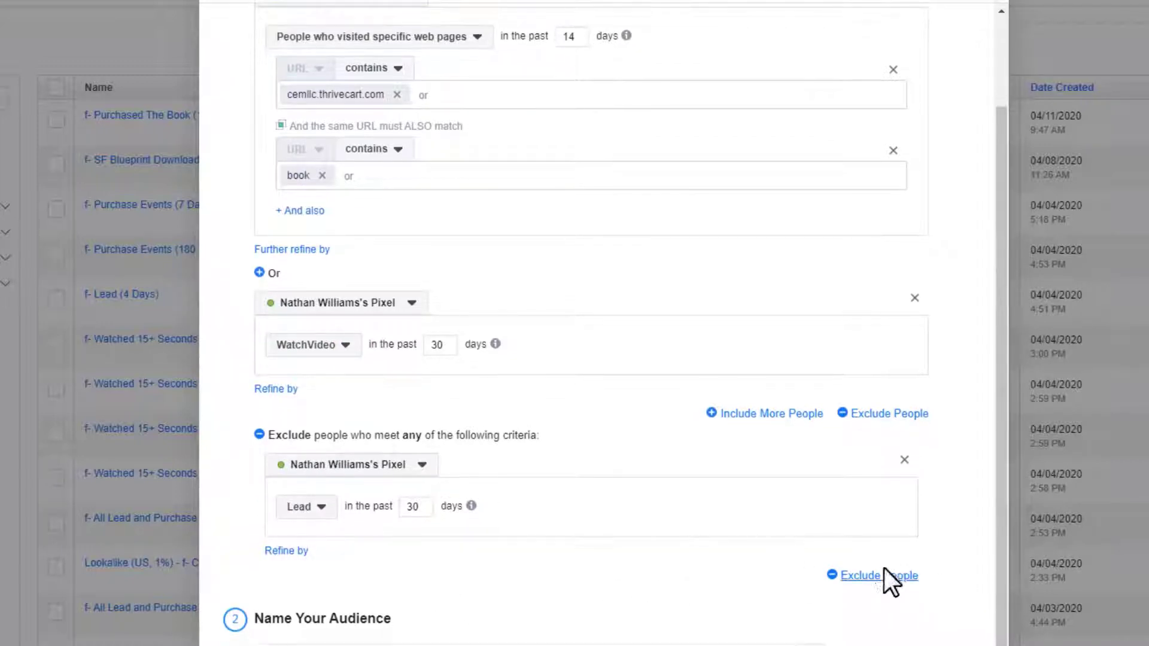
click(879, 576)
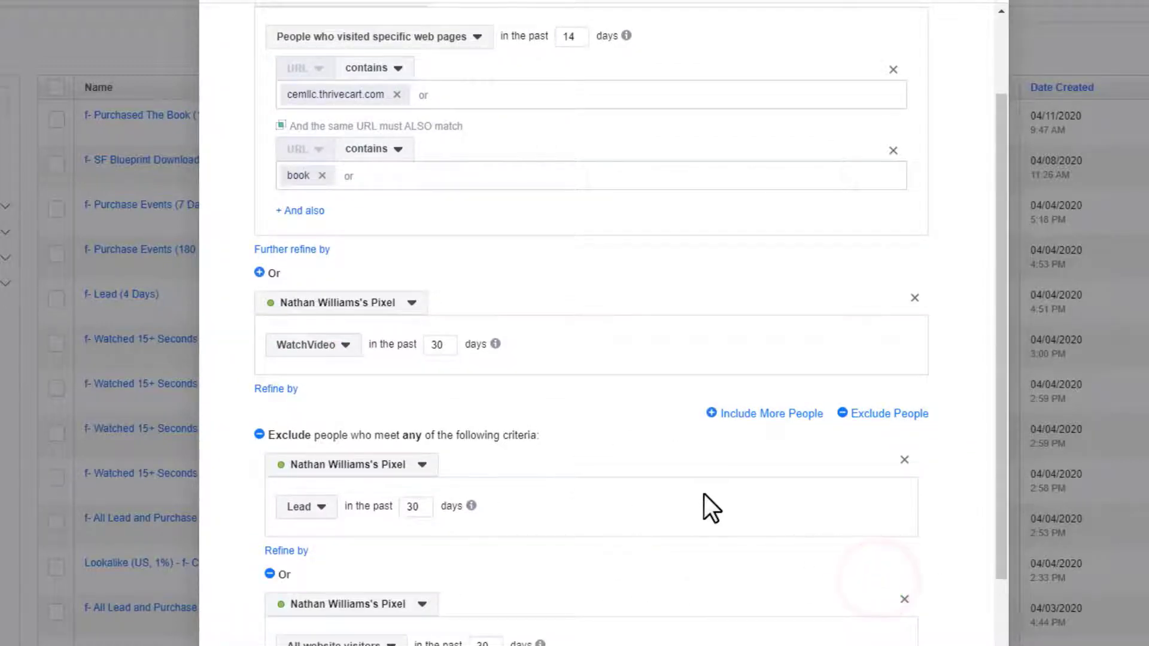
scroll(705, 494, down, 2)
scroll(702, 493, down, 1)
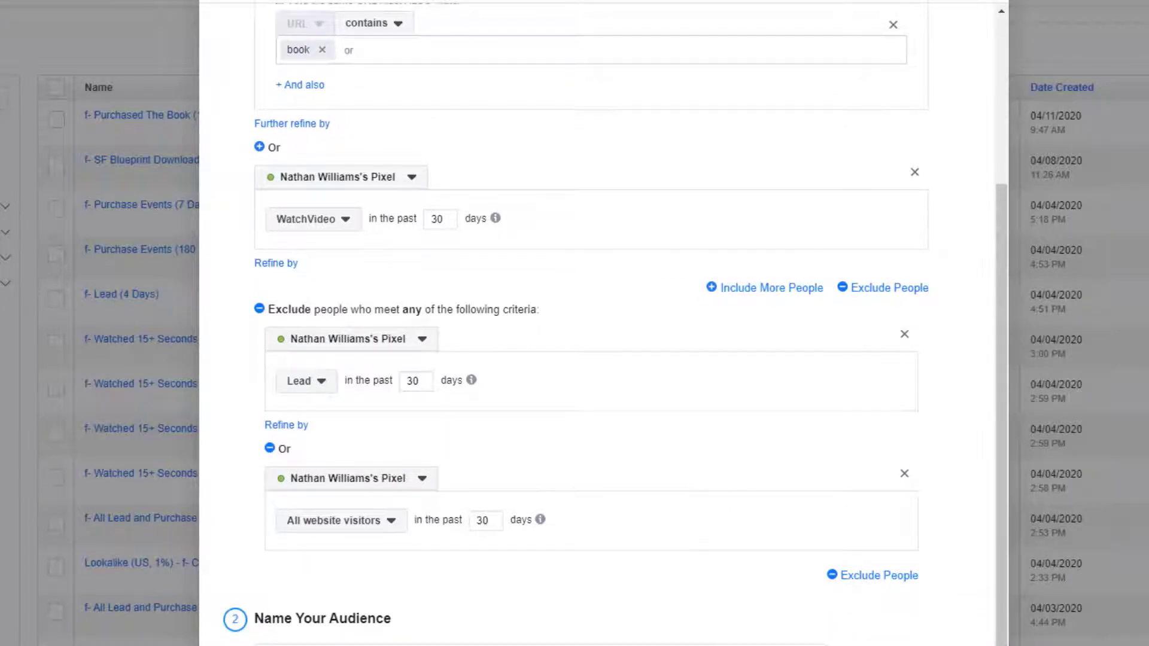
scroll(772, 479, up, 5)
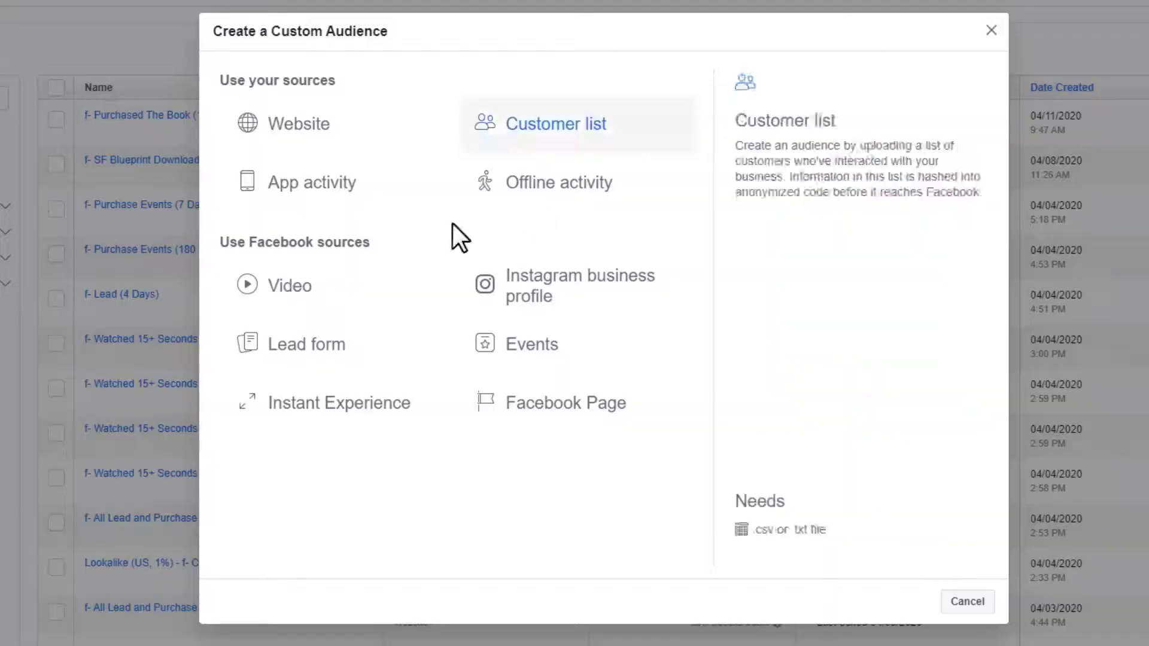
click(578, 125)
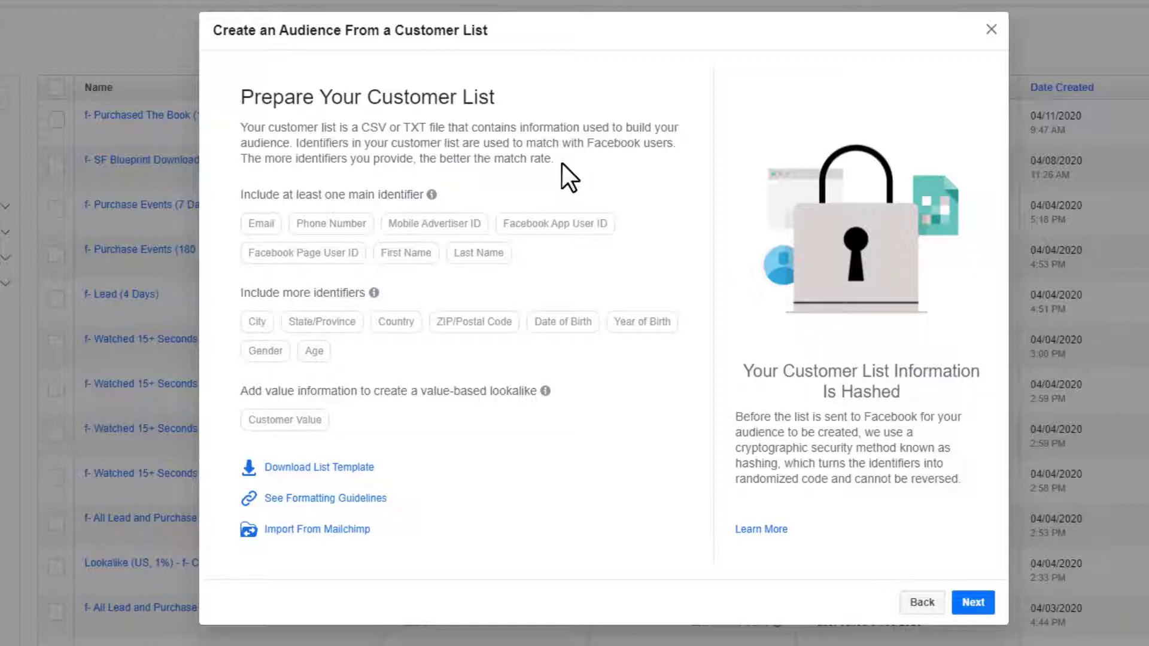
click(922, 602)
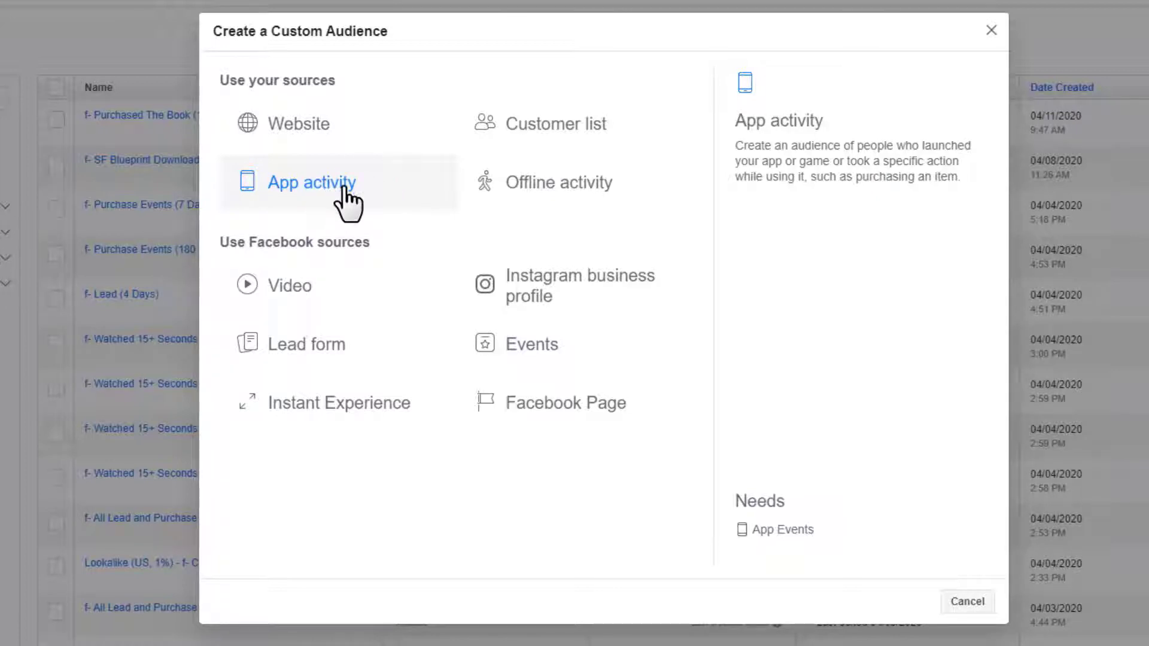
click(546, 190)
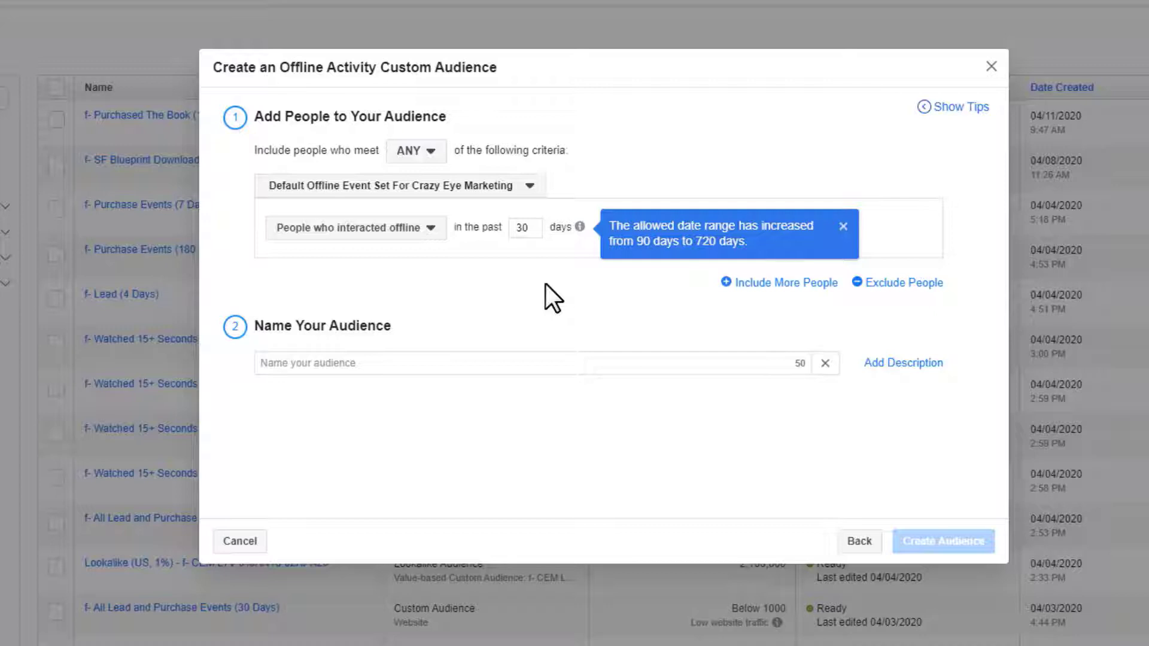
click(860, 540)
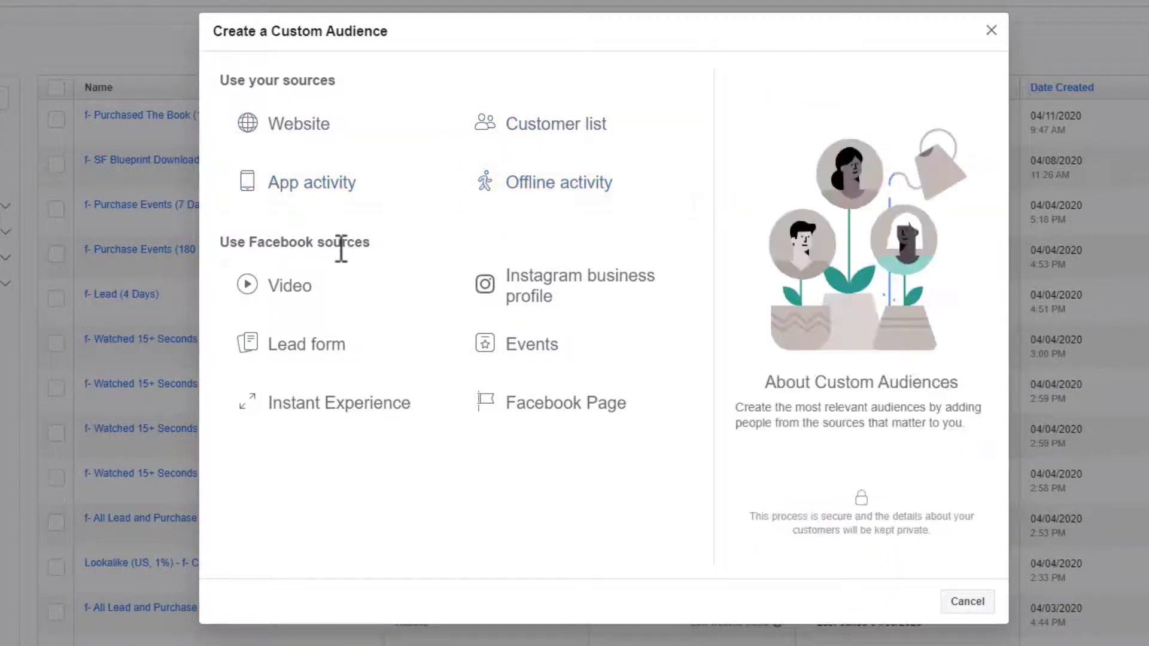
- Start a Video engagement audience of people who viewed at least 10 seconds
click(293, 290)
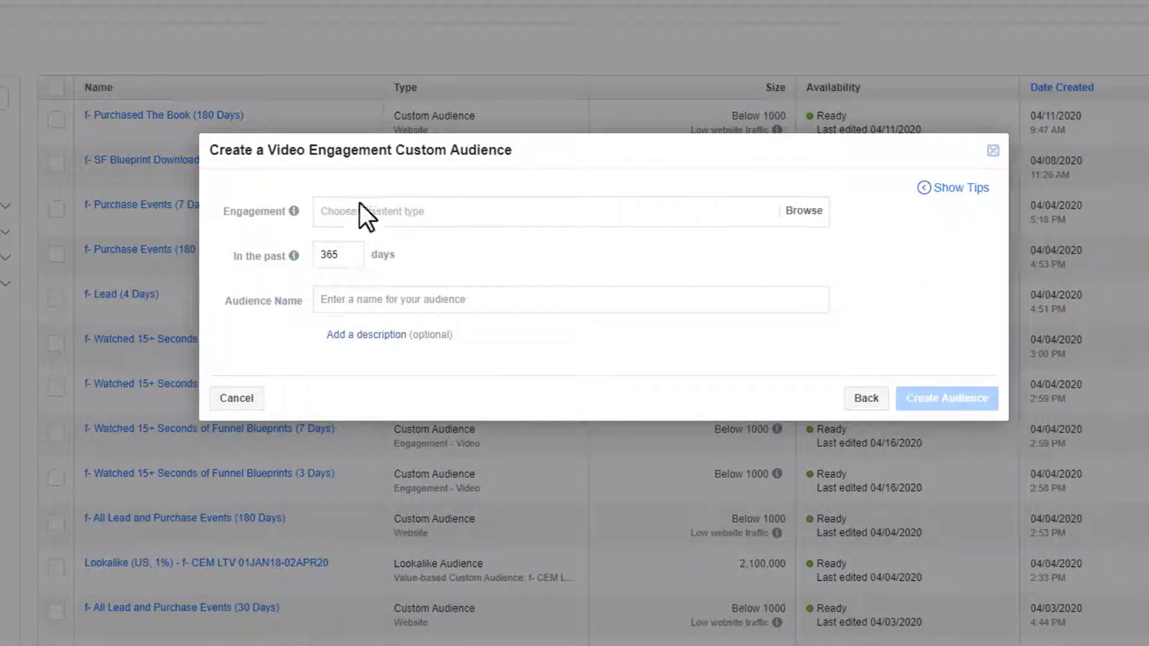
click(788, 212)
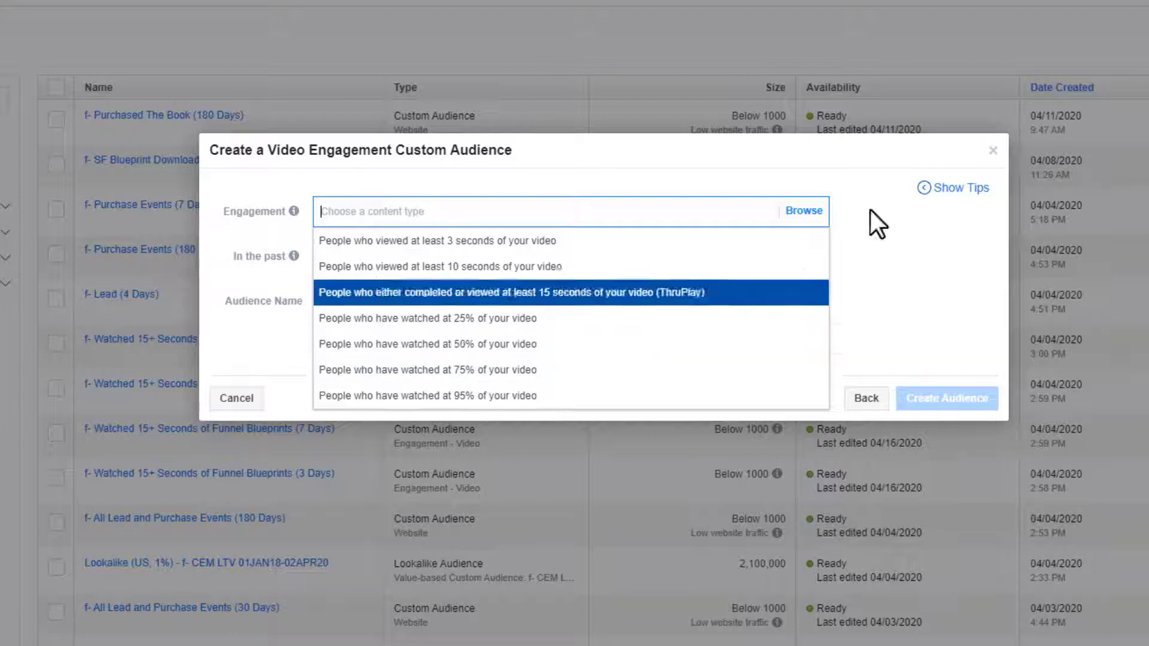
click(804, 210)
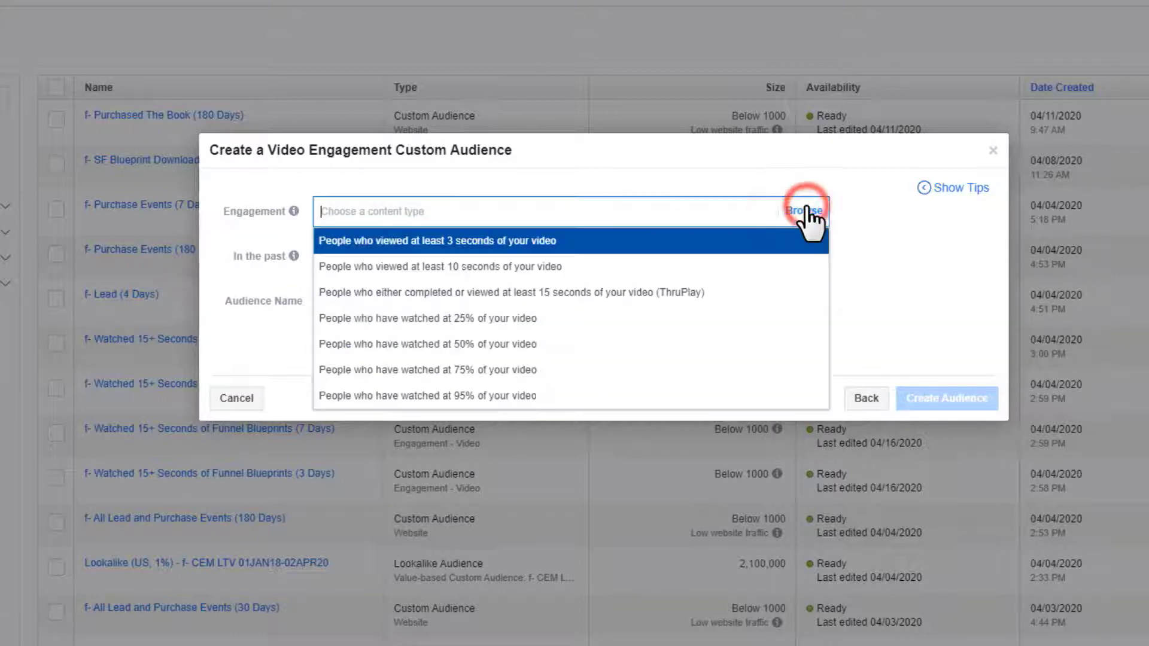
click(404, 264)
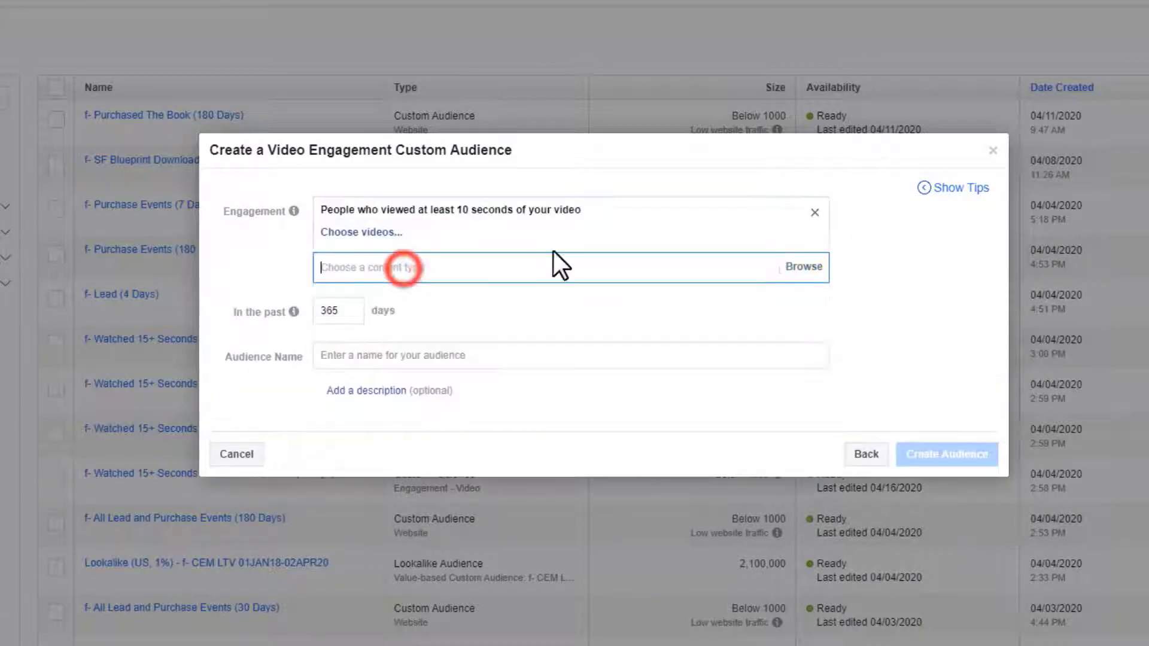
- Pick the first Sales Funnel Book video from the f- (3) Leads - Reach campaign and confirm
click(362, 233)
click(332, 29)
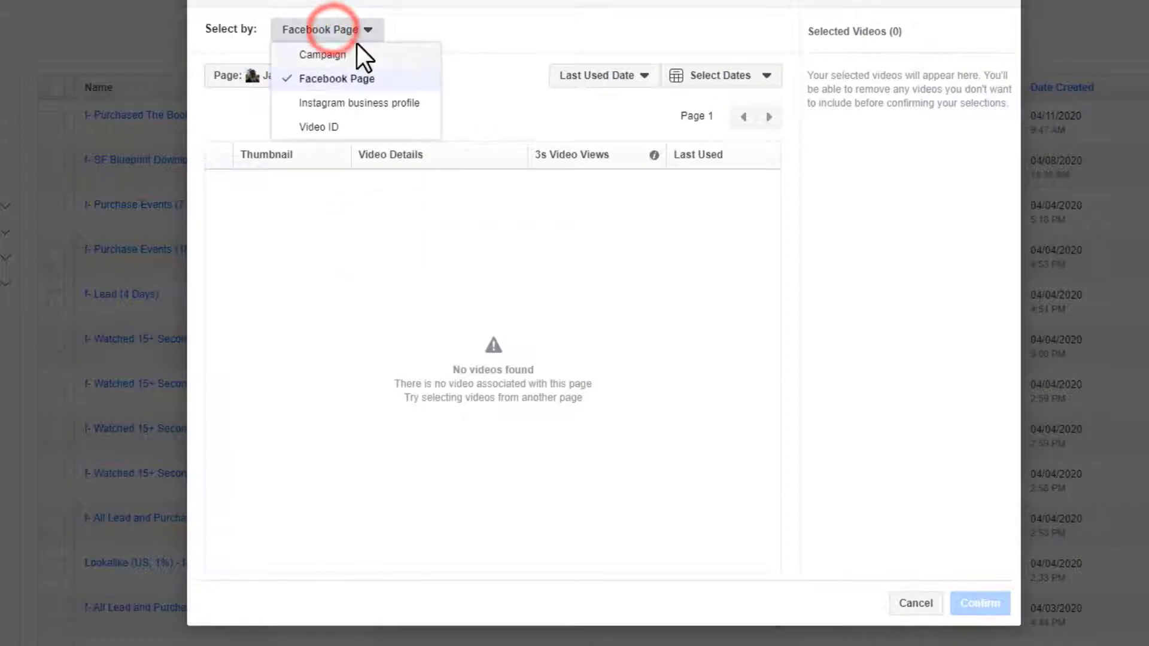
click(535, 43)
click(352, 29)
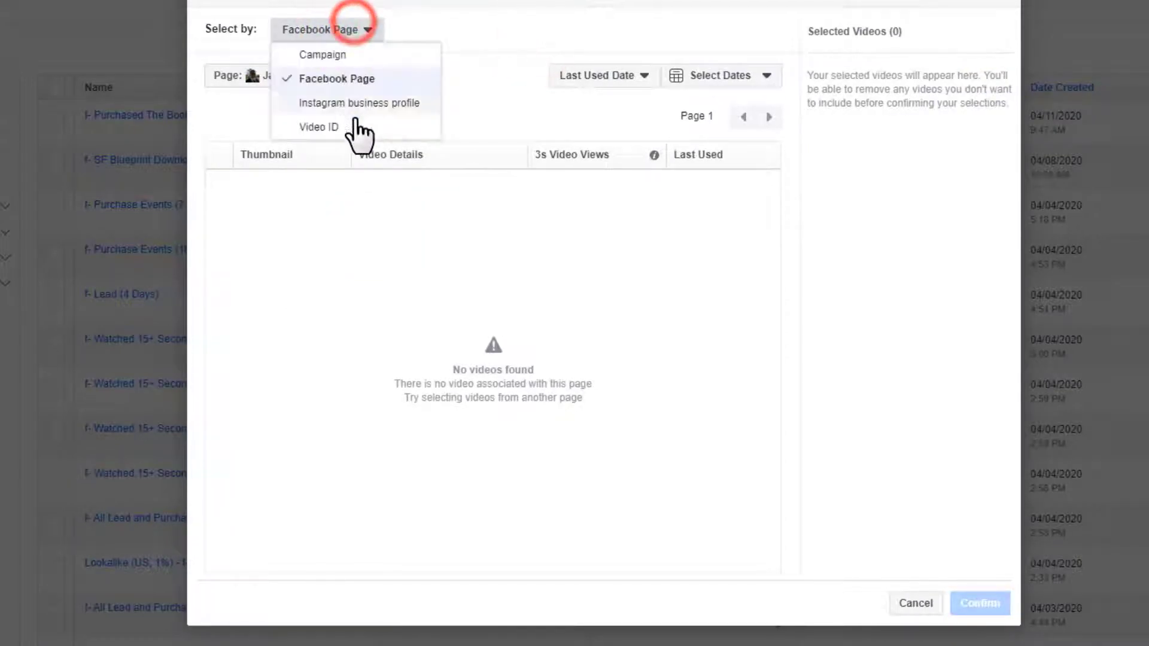
click(347, 55)
click(323, 112)
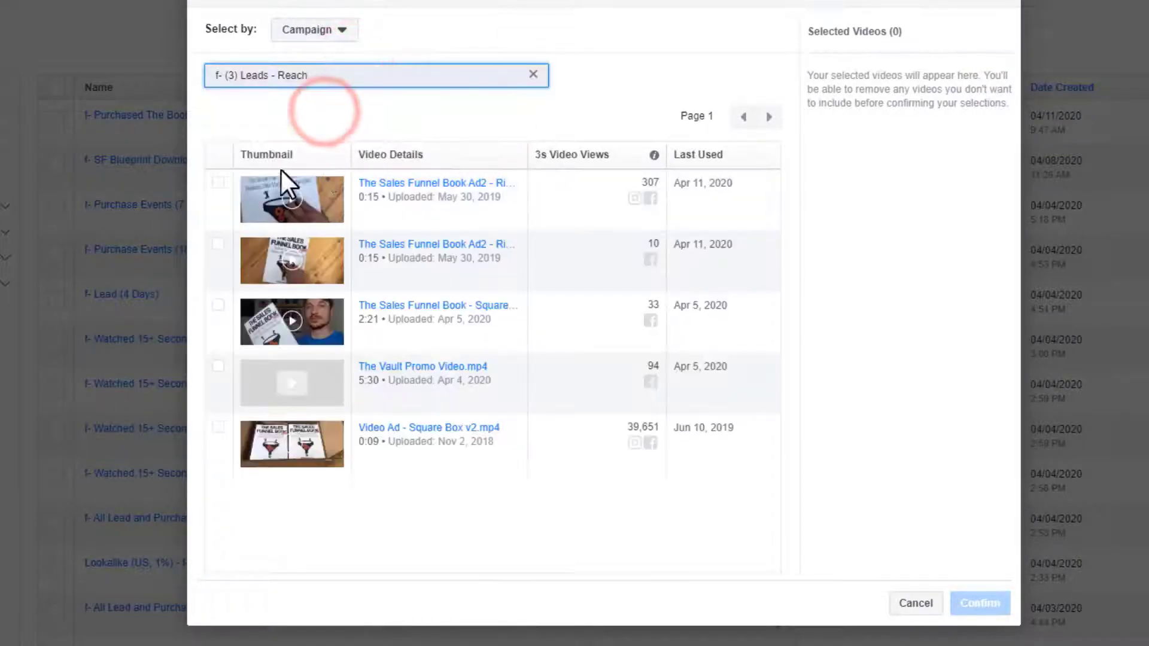
click(219, 185)
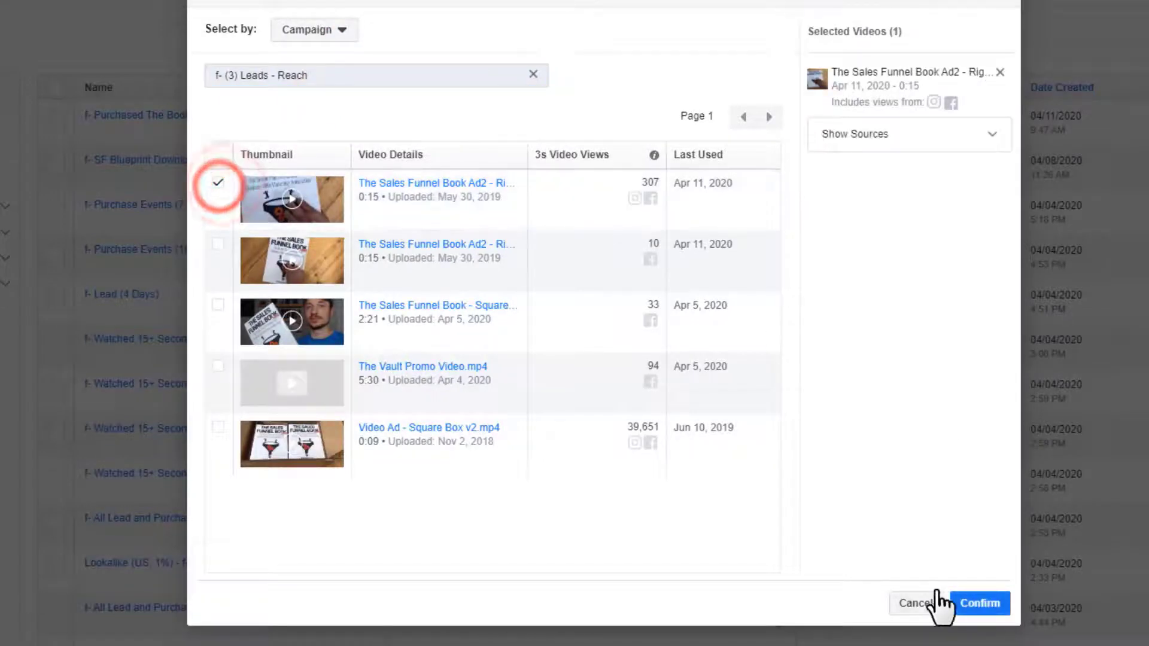
click(986, 605)
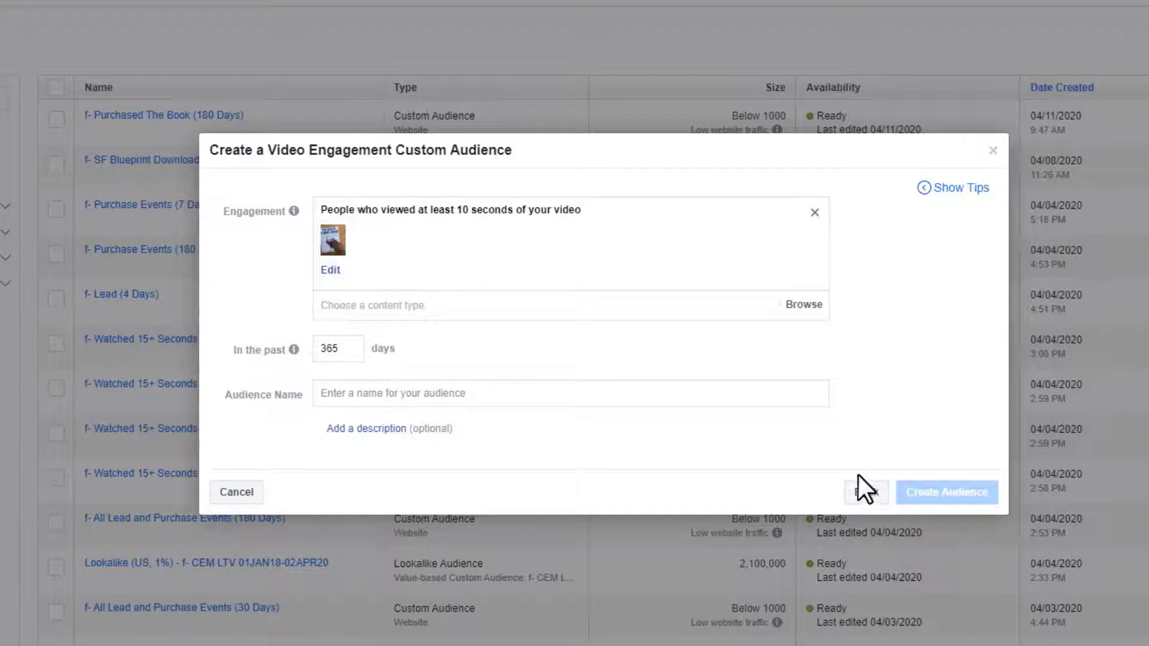
click(866, 492)
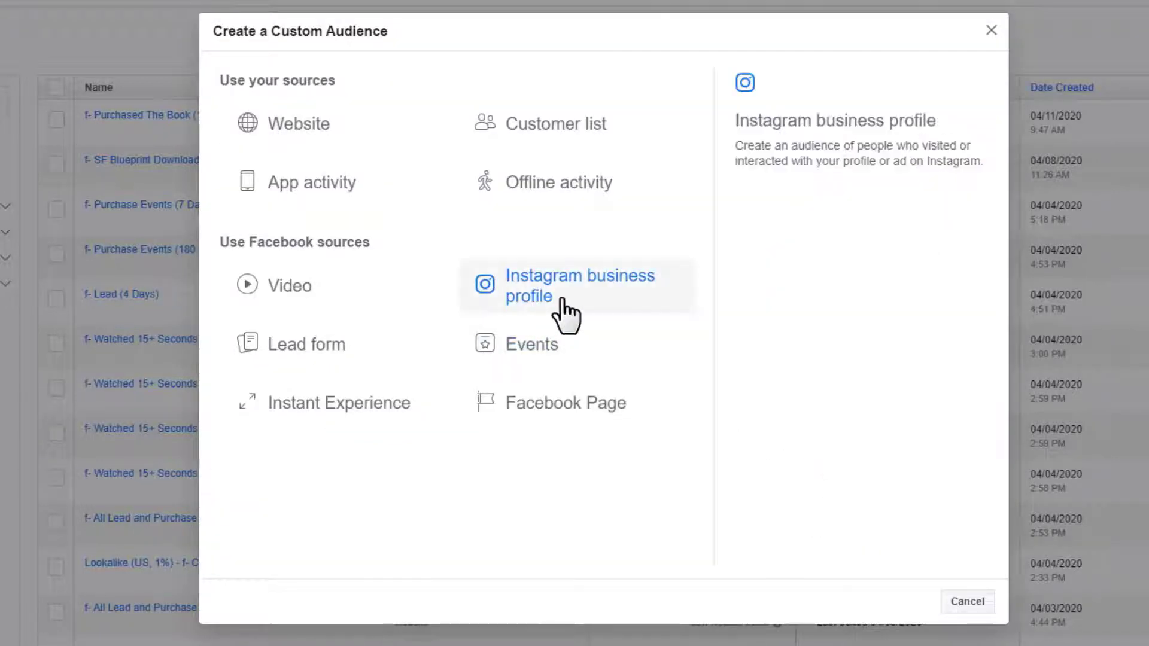
click(565, 297)
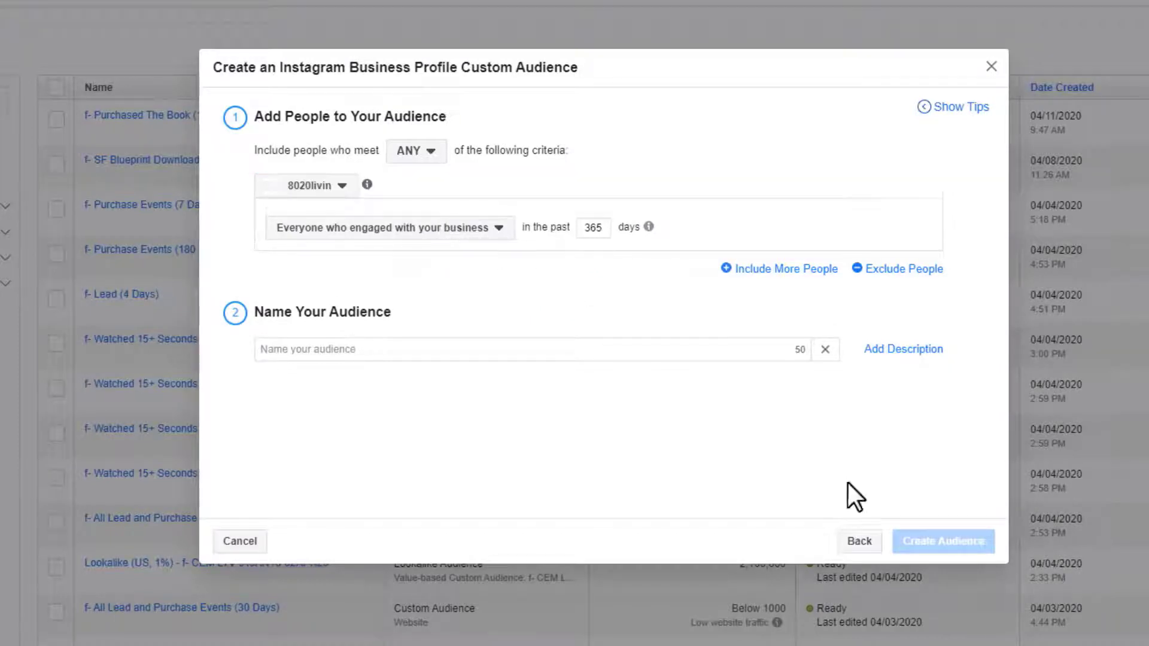
click(862, 542)
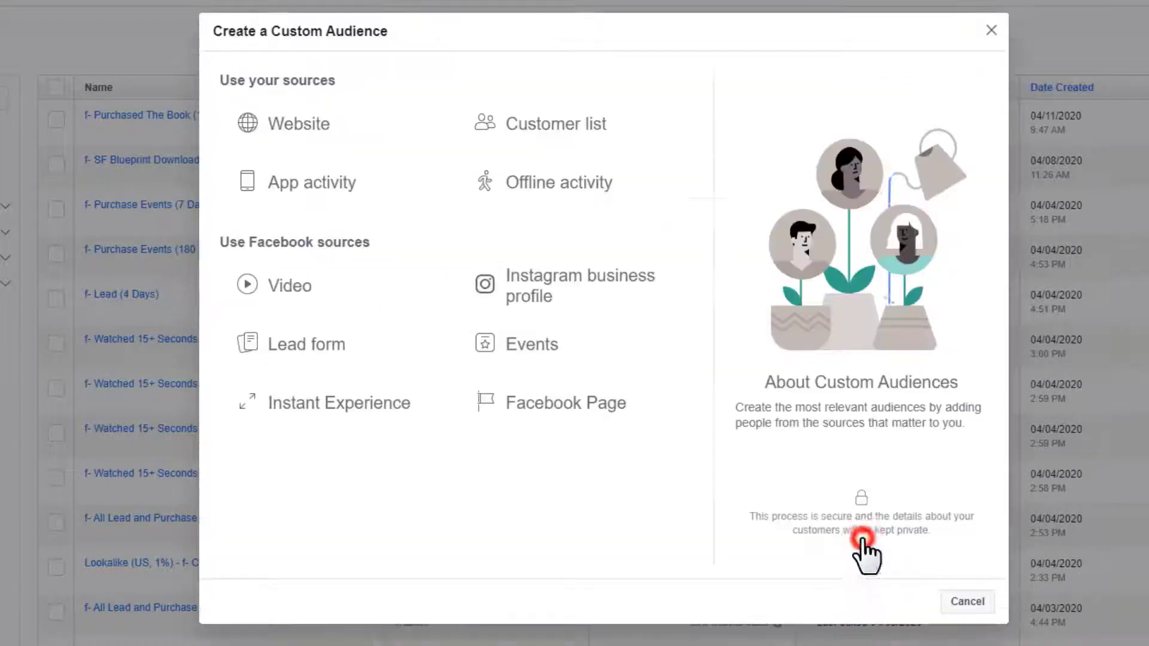
click(346, 353)
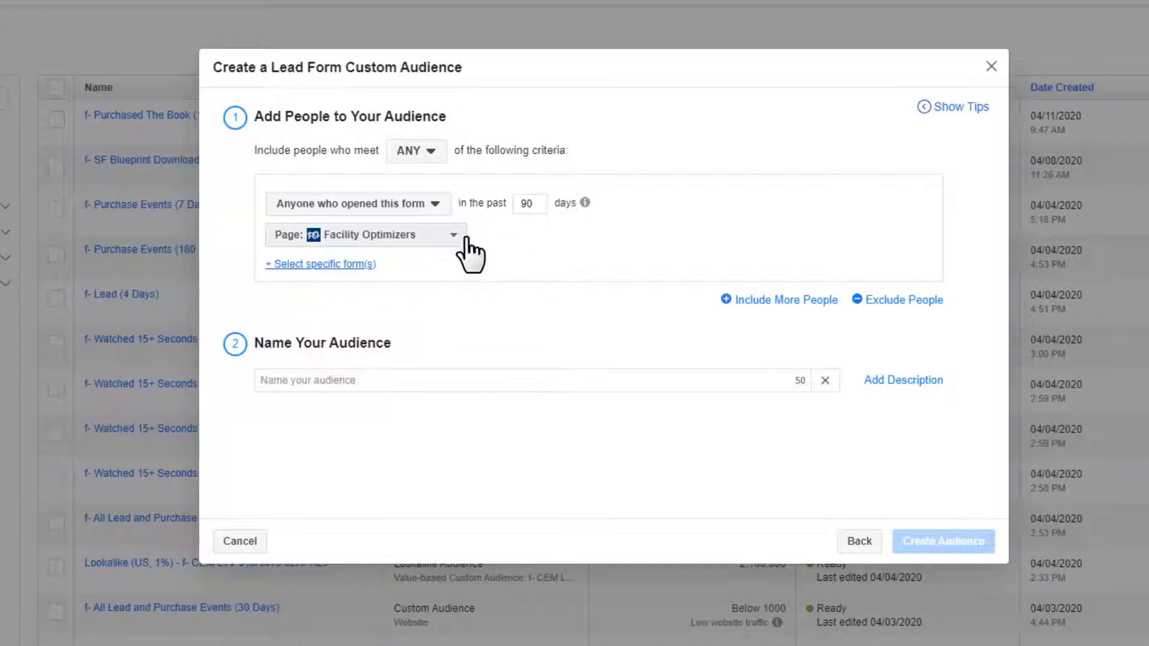
click(409, 203)
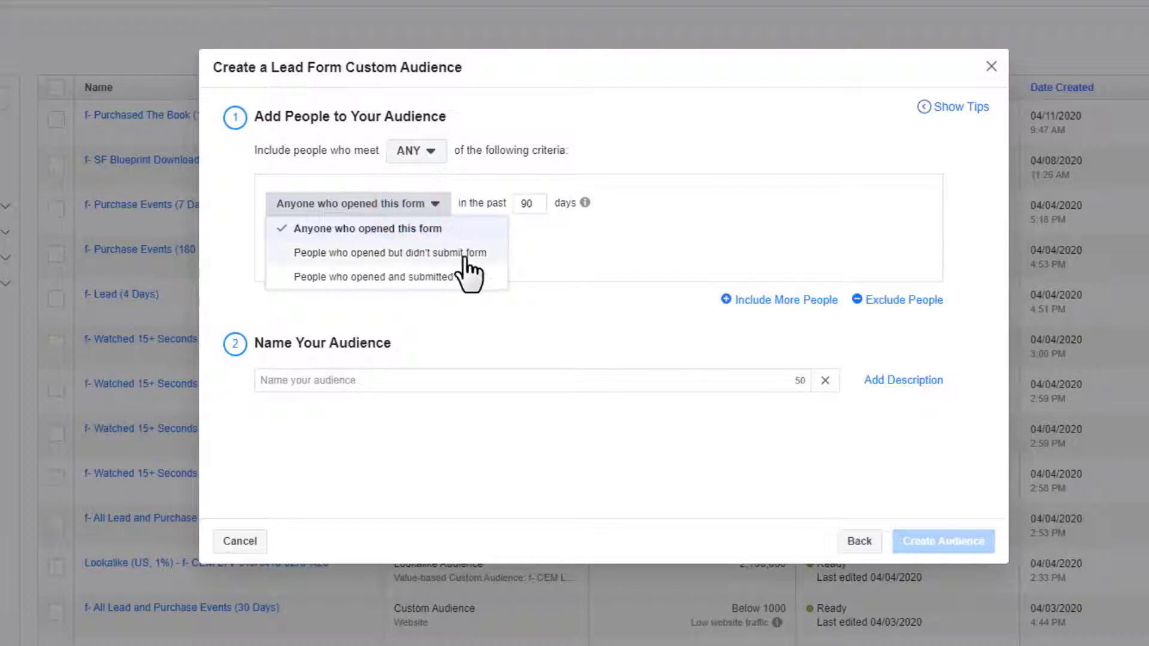
click(685, 246)
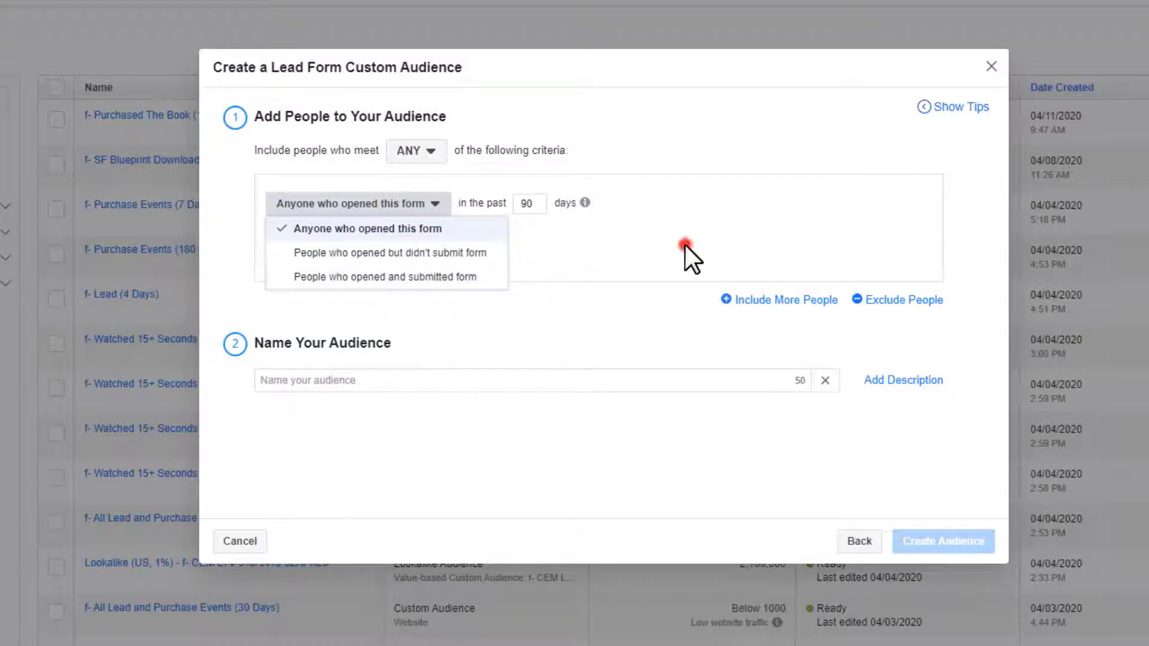
click(859, 540)
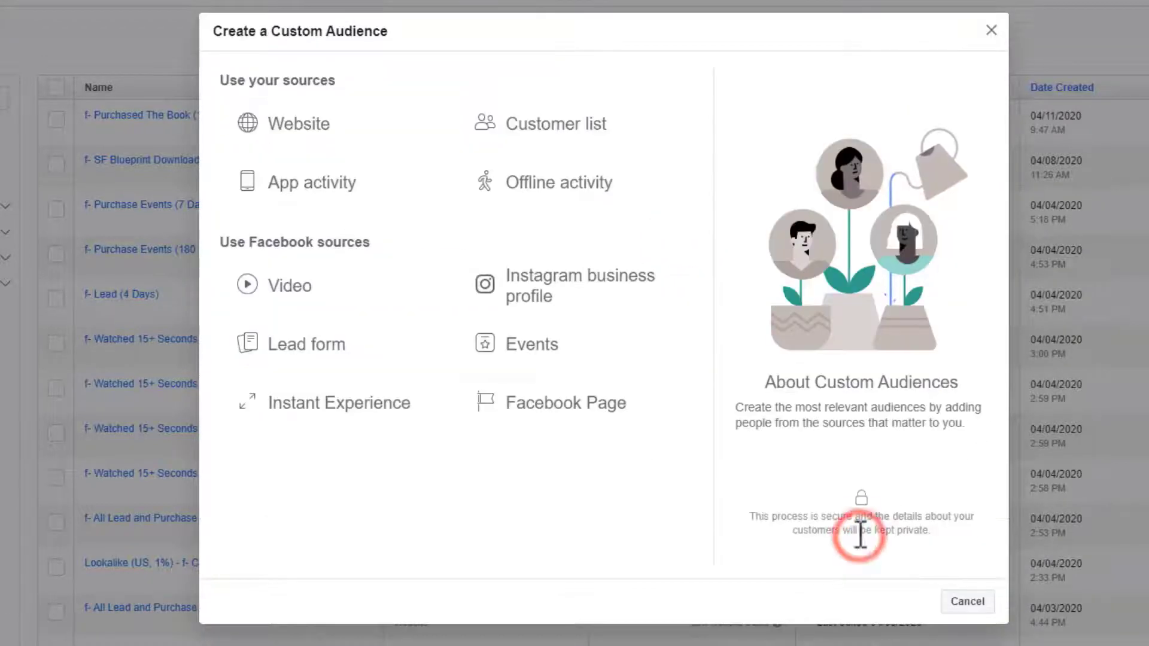
- Preview the Events audience form's engagement options, then return to the source list
click(549, 343)
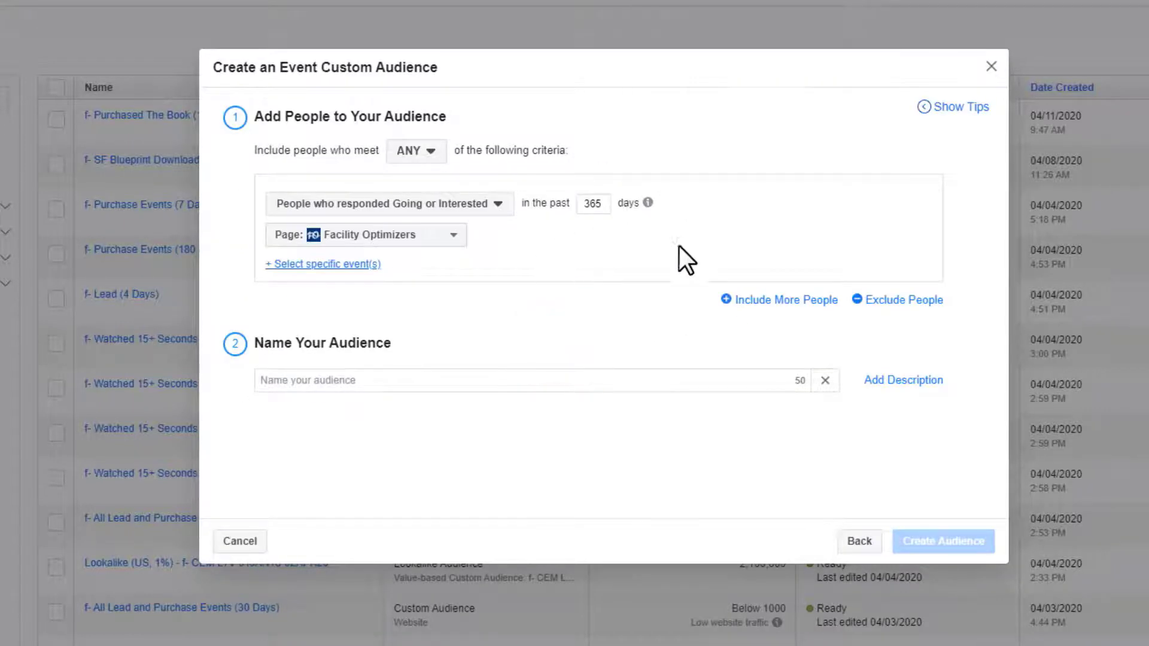
click(496, 205)
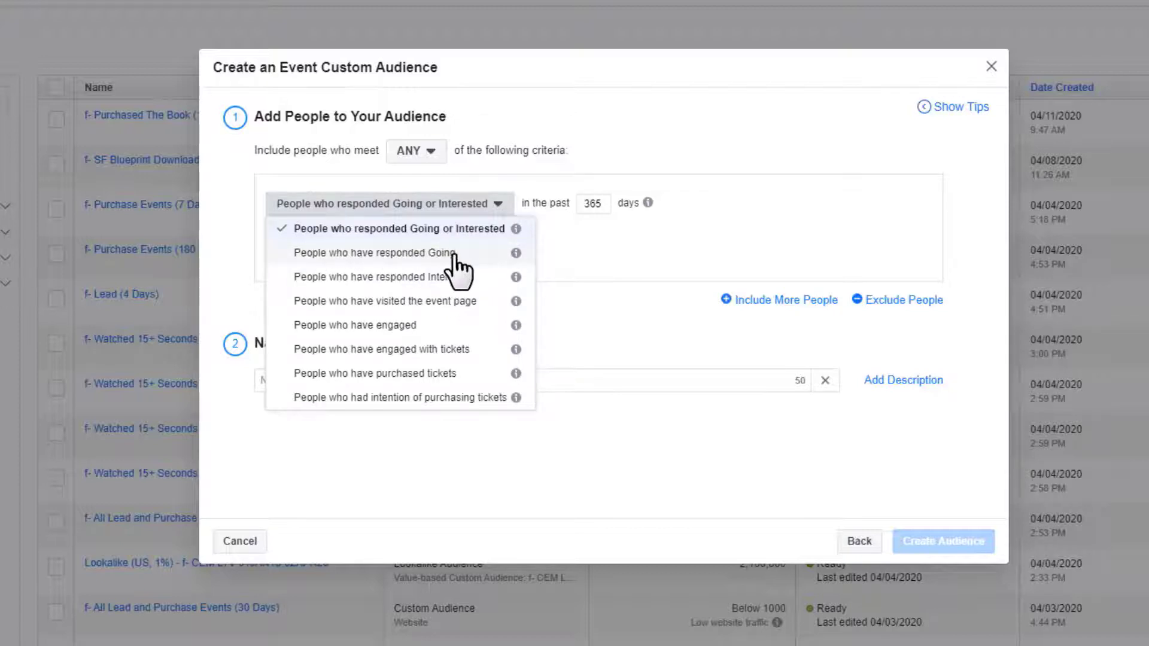
click(869, 206)
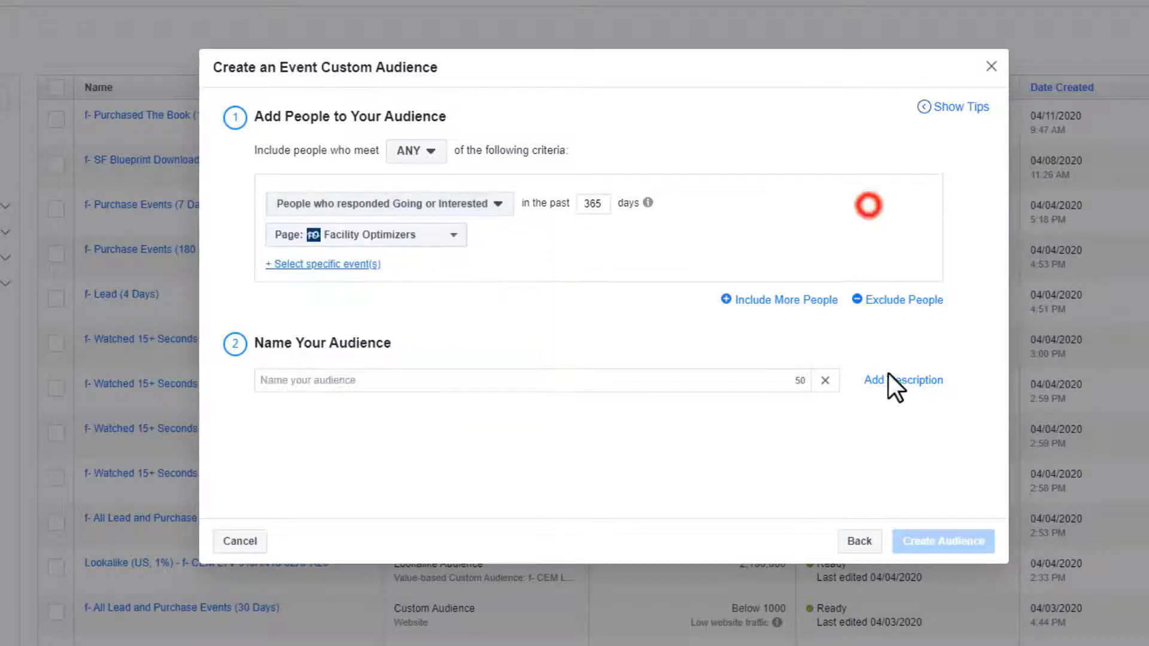
click(856, 543)
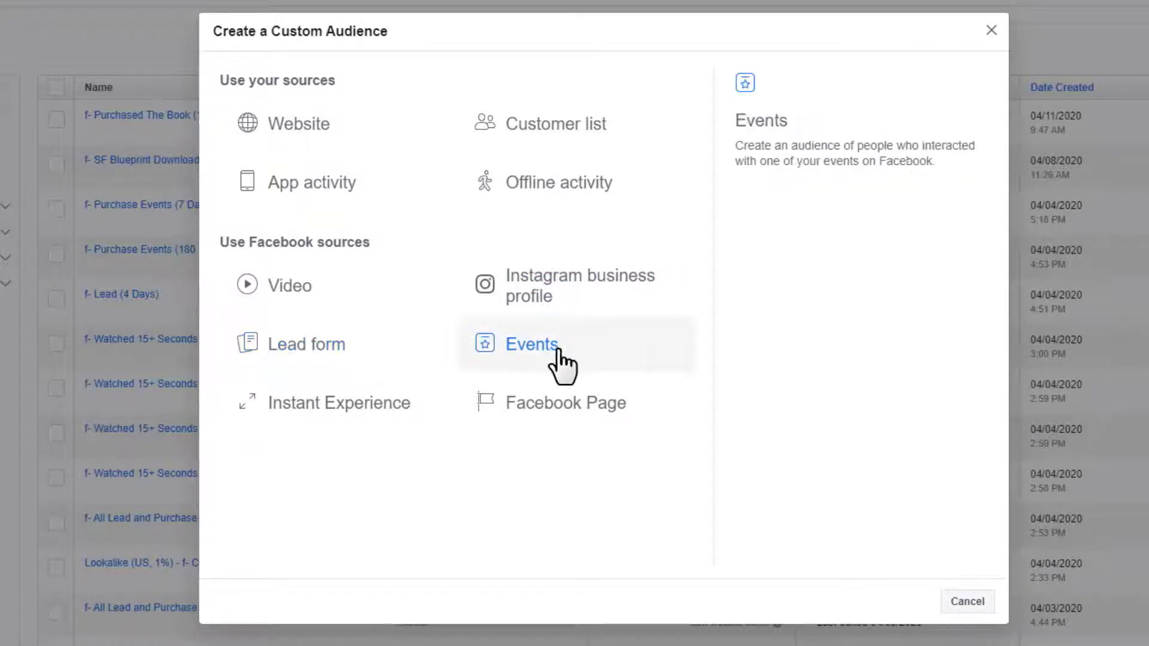
- Preview the Instant Experience audience form's engagement options without changes
click(346, 410)
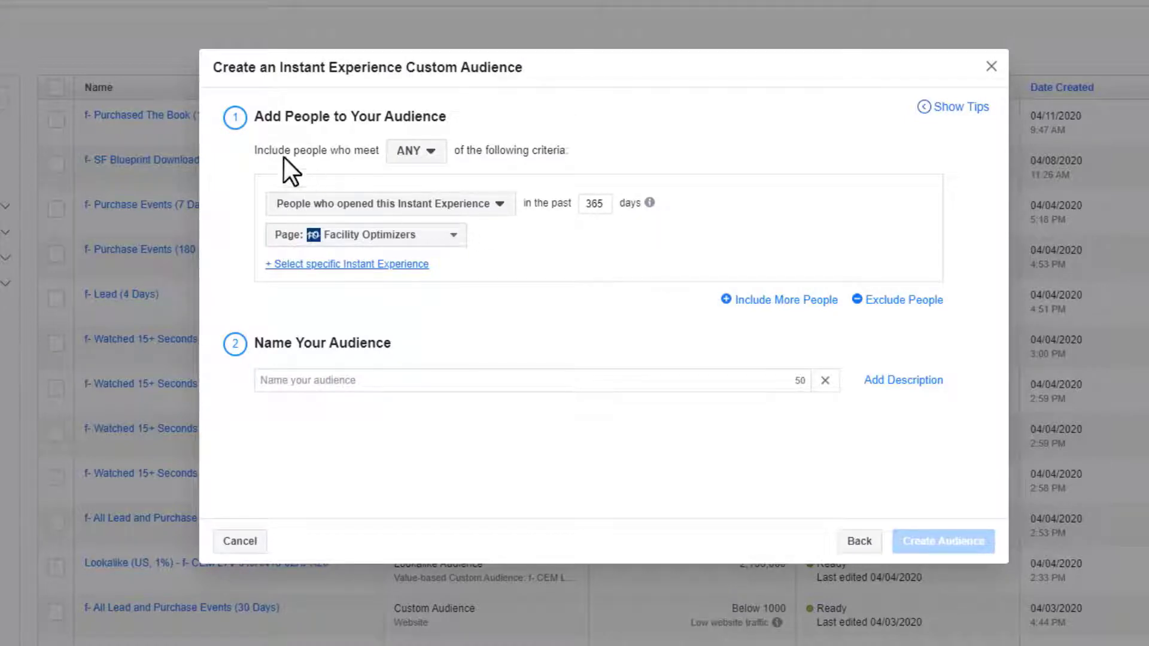
click(461, 203)
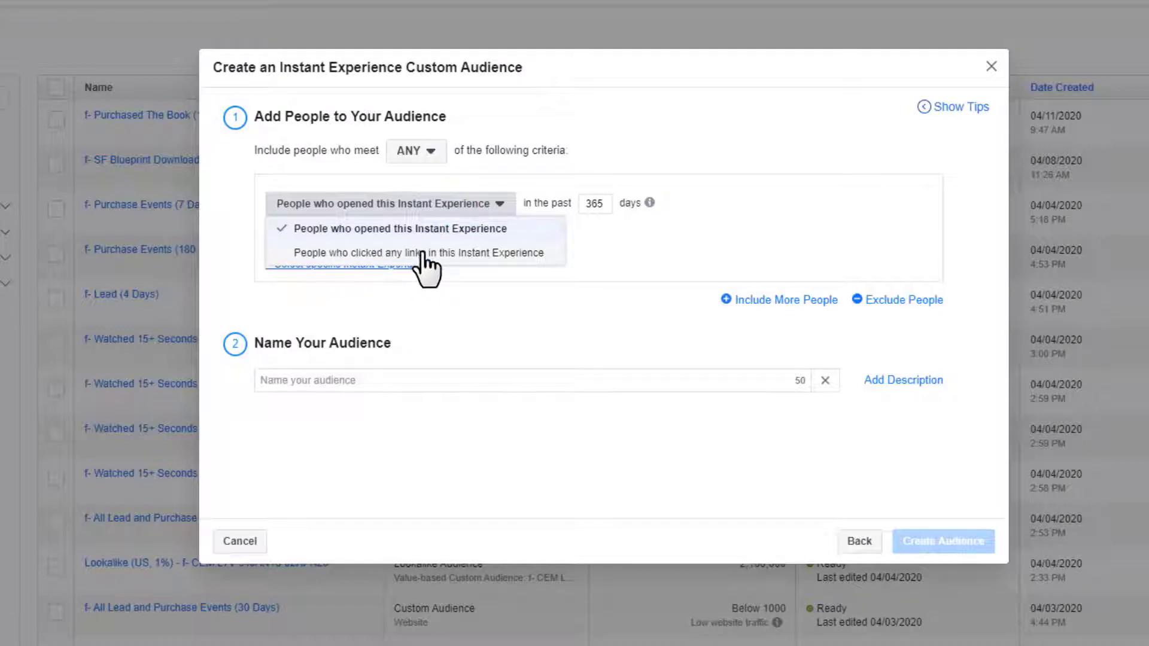
click(732, 267)
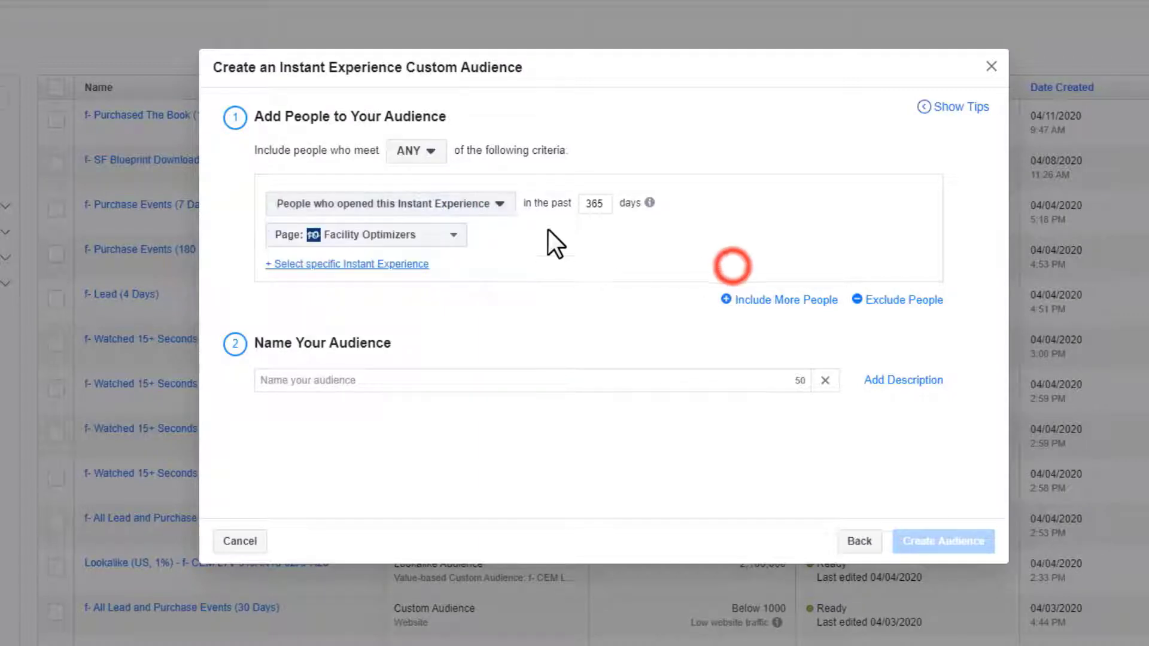
click(862, 543)
- Preview the Facebook Page audience's engagement options, then return to the source choices
click(547, 399)
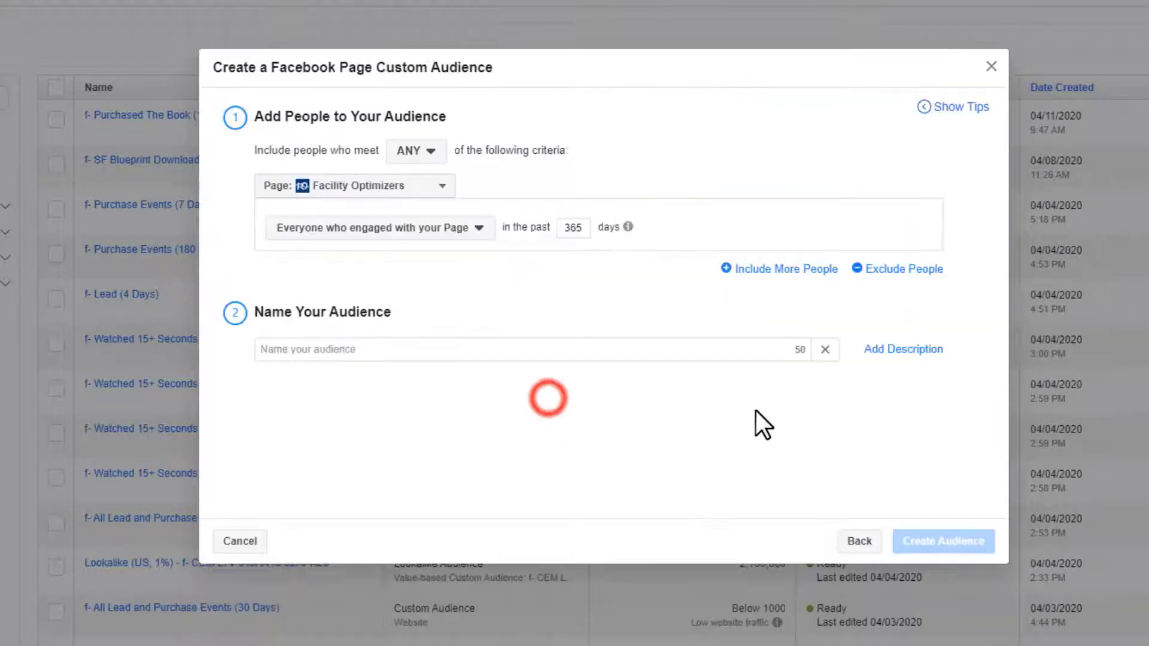
click(356, 233)
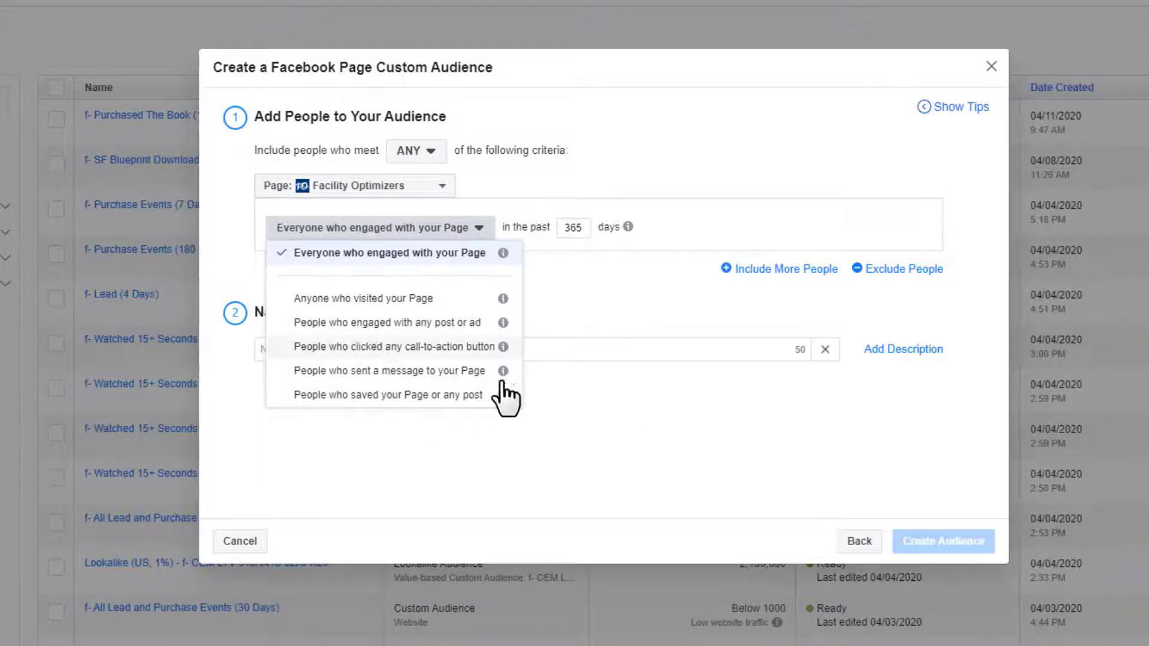
click(625, 422)
click(847, 541)
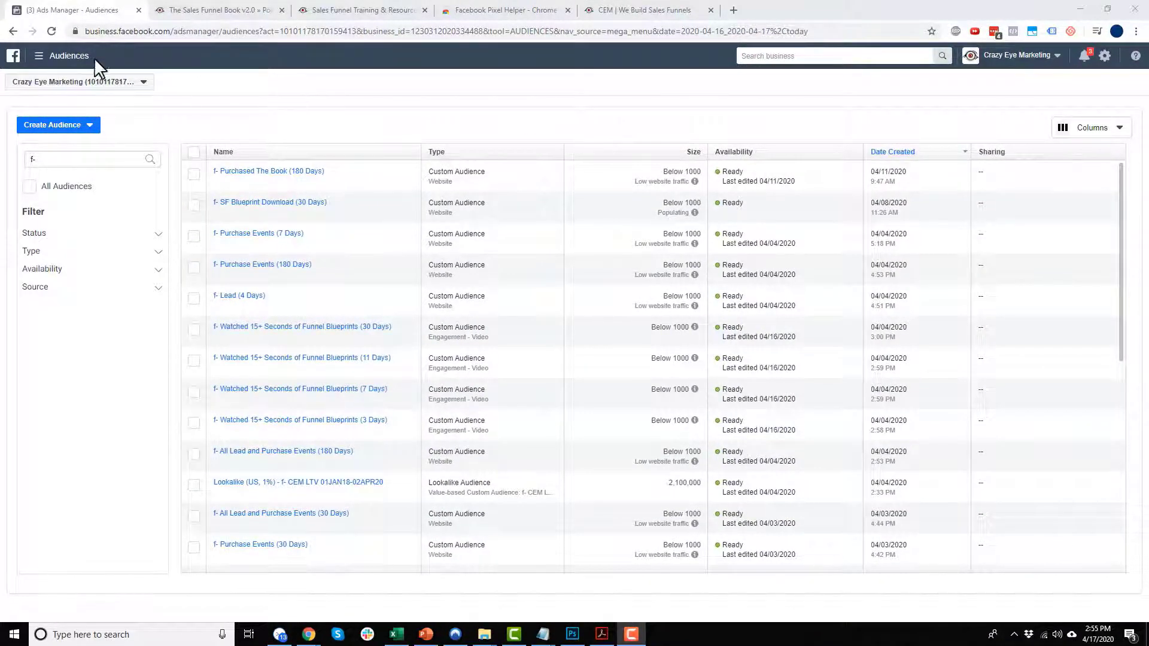
- Show the Create Audience menu with Custom, Lookalike and Saved Audience options
click(91, 125)
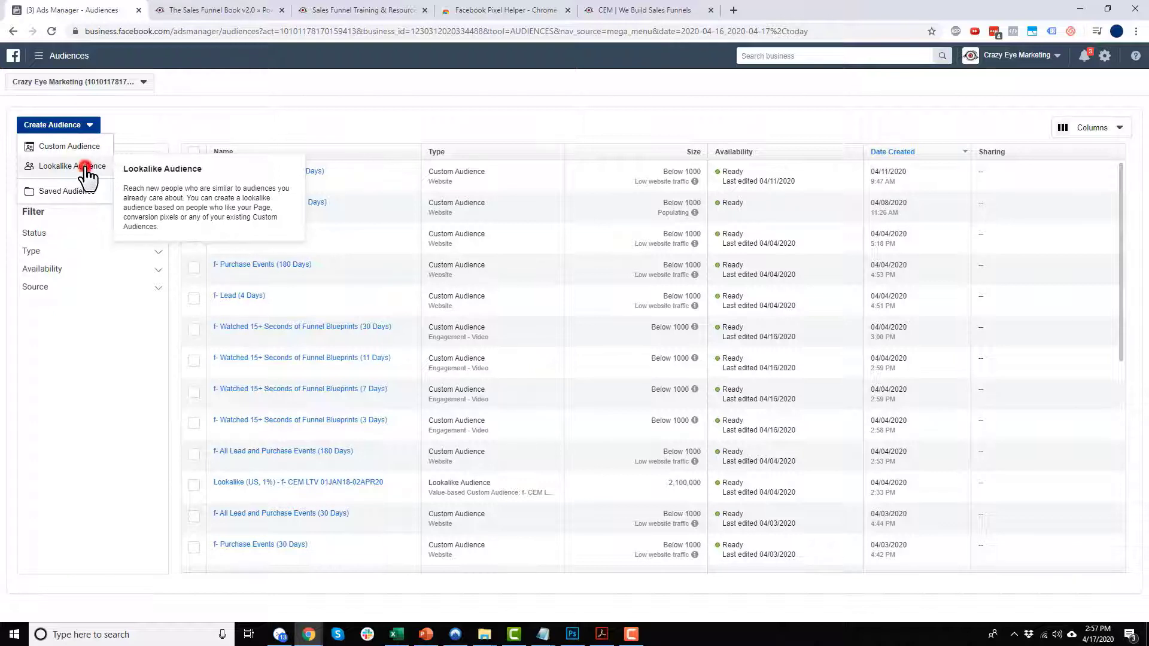
- Start a Lookalike Audience and open its Lookalike Source list
click(72, 166)
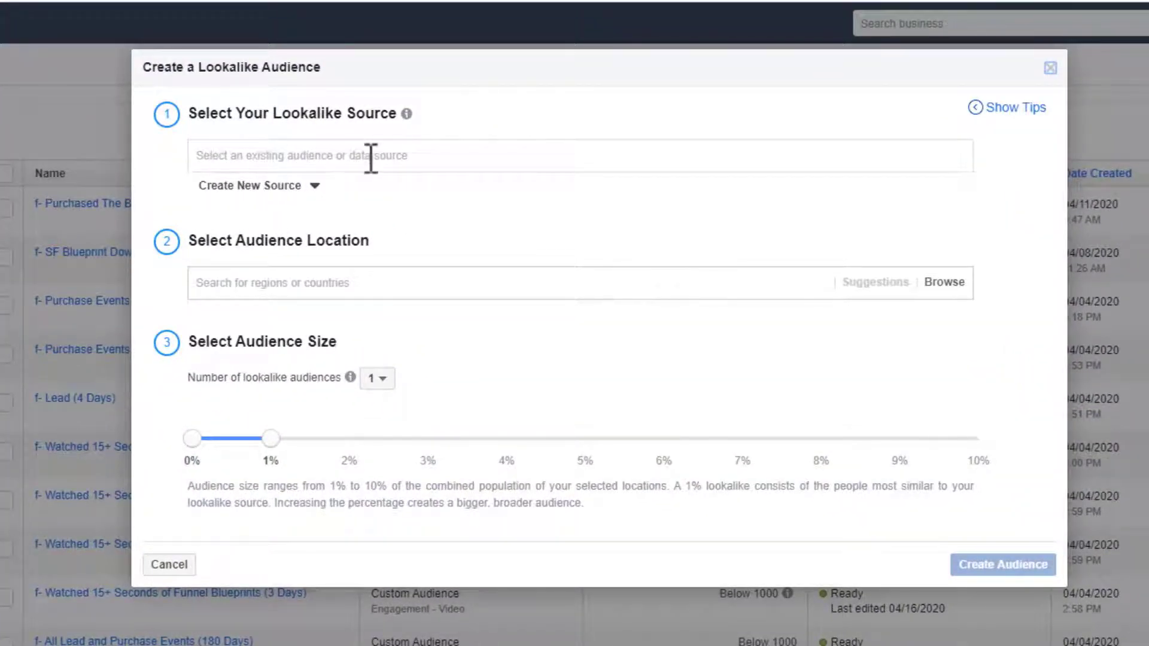
click(394, 155)
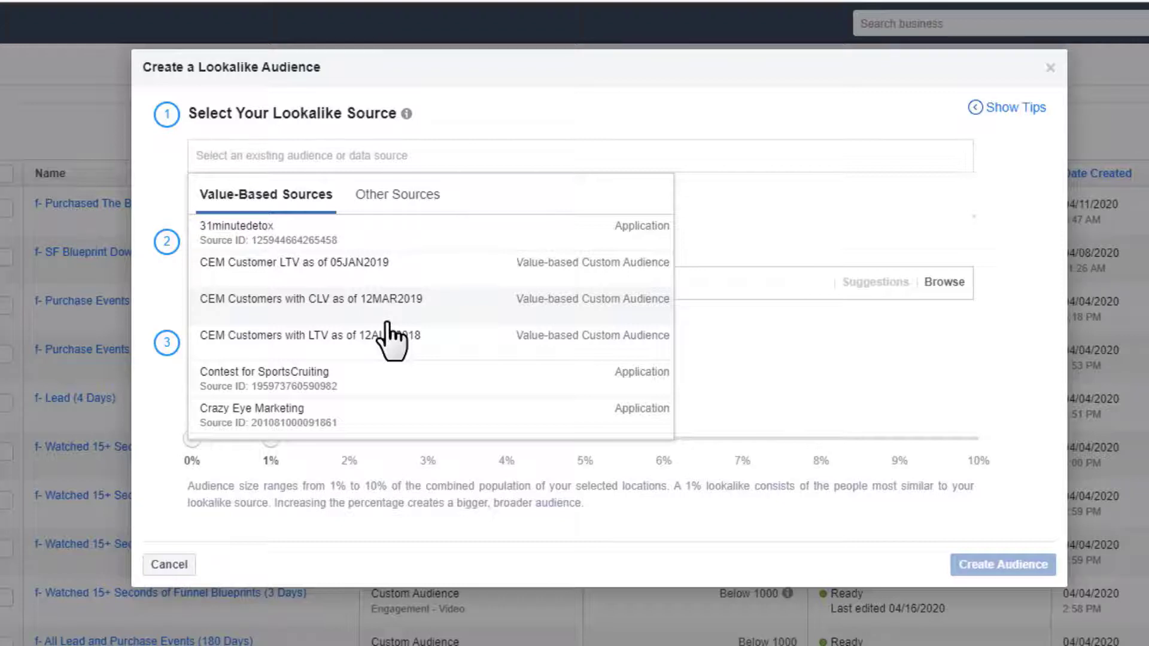
- Search 'f-' under Other Sources and choose f- Purchase Events (180 Days) as the source
click(401, 196)
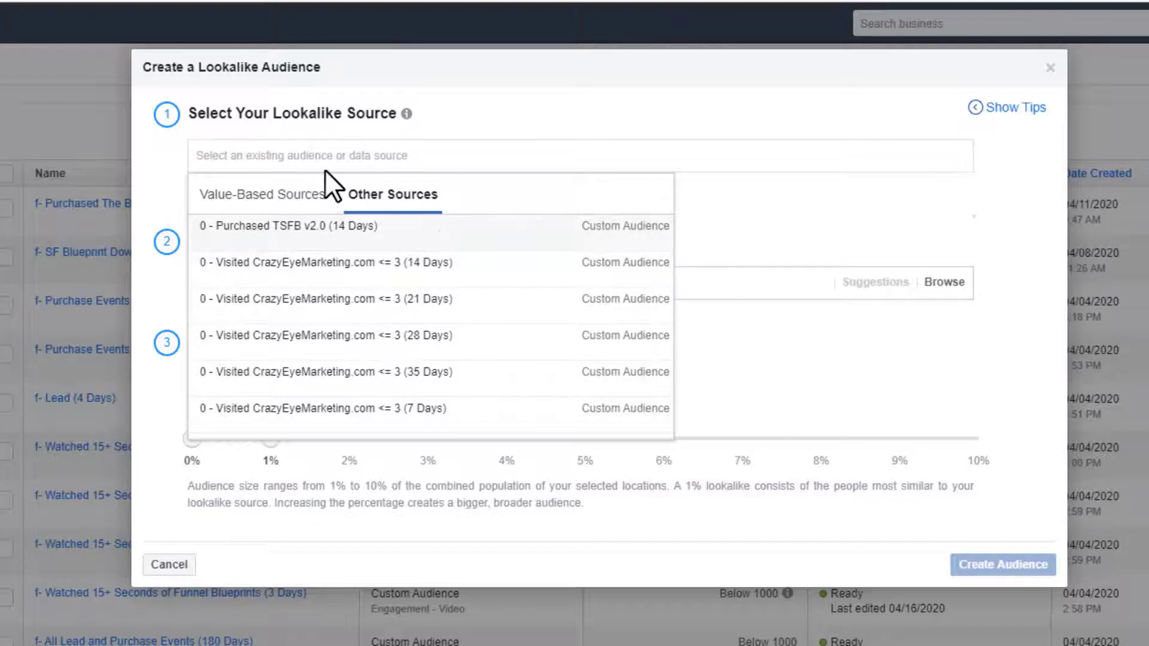
text(f-)
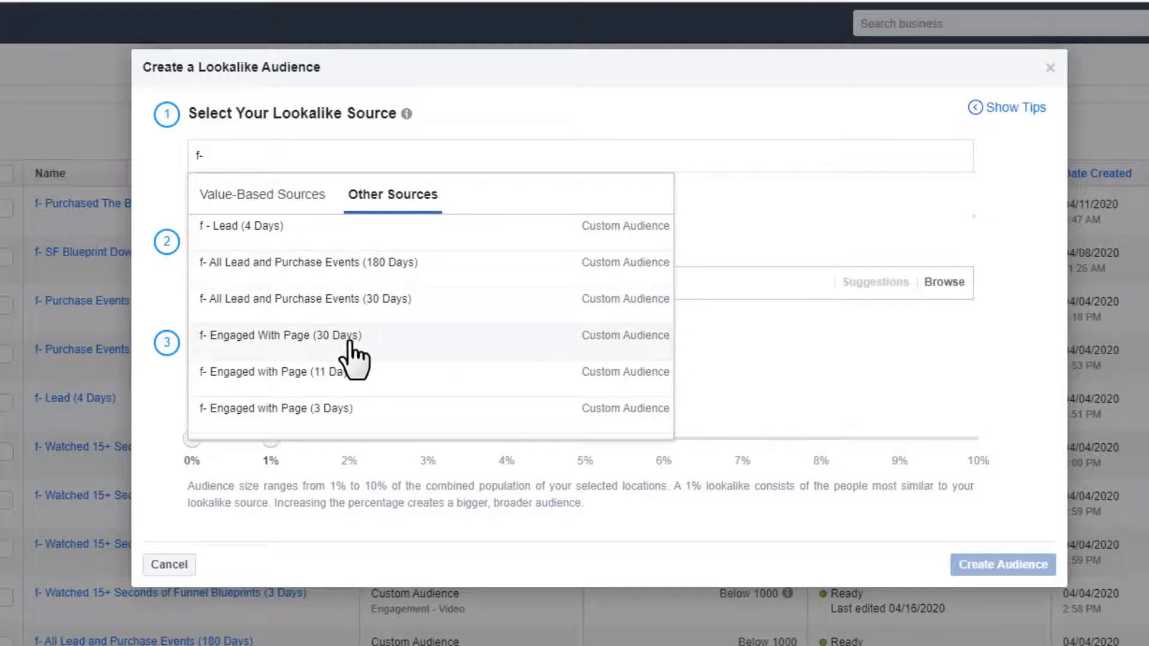
scroll(352, 359, down, 3)
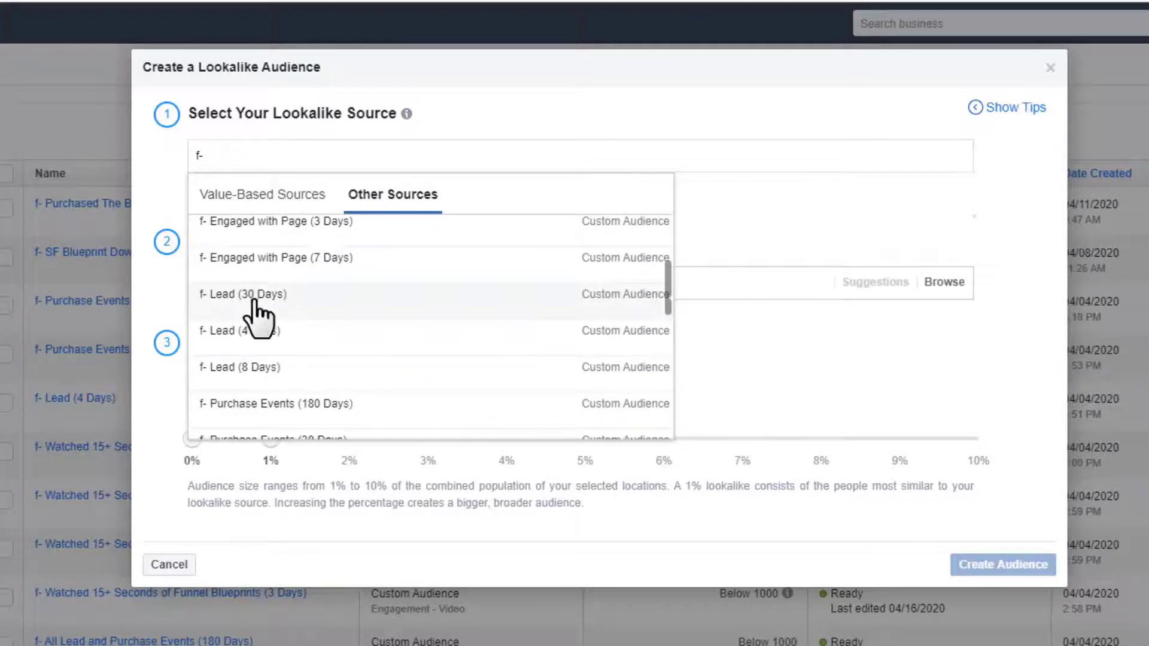
scroll(387, 326, down, 2)
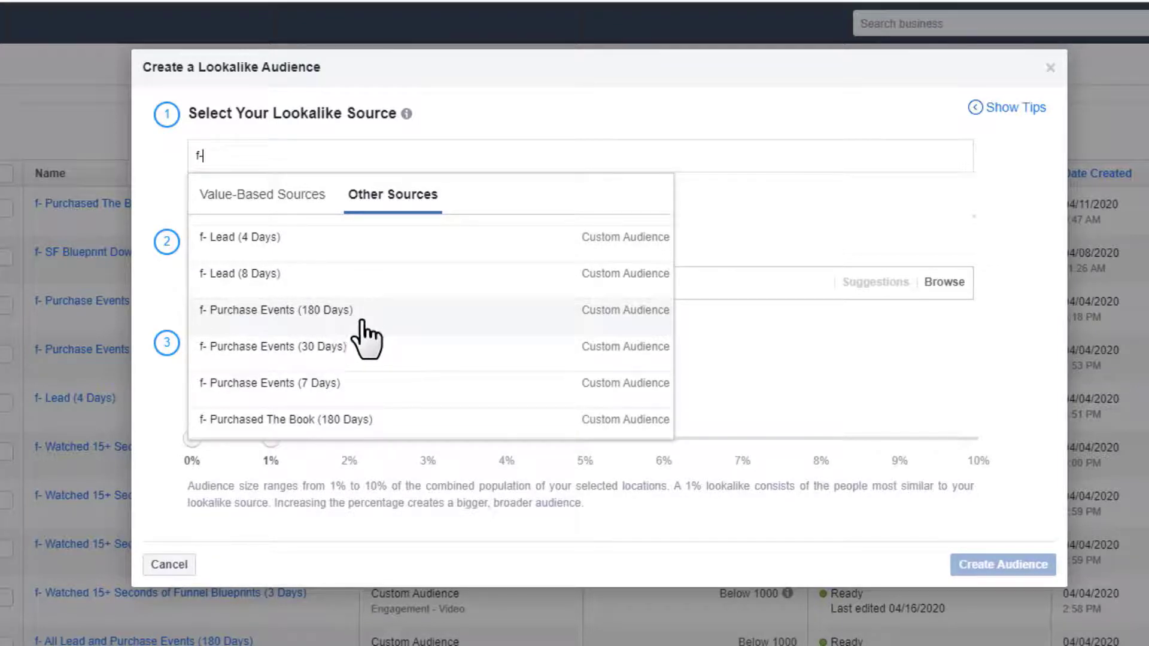
scroll(359, 326, down, 2)
scroll(359, 371, up, 4)
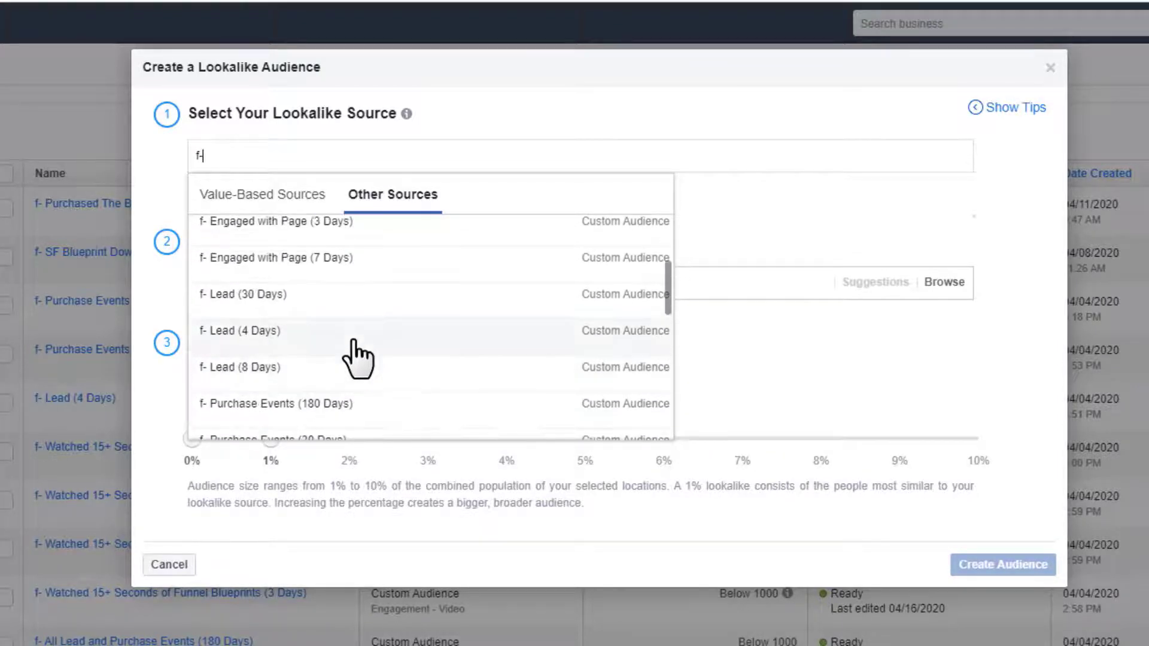
scroll(359, 372, down, 2)
scroll(361, 371, up, 2)
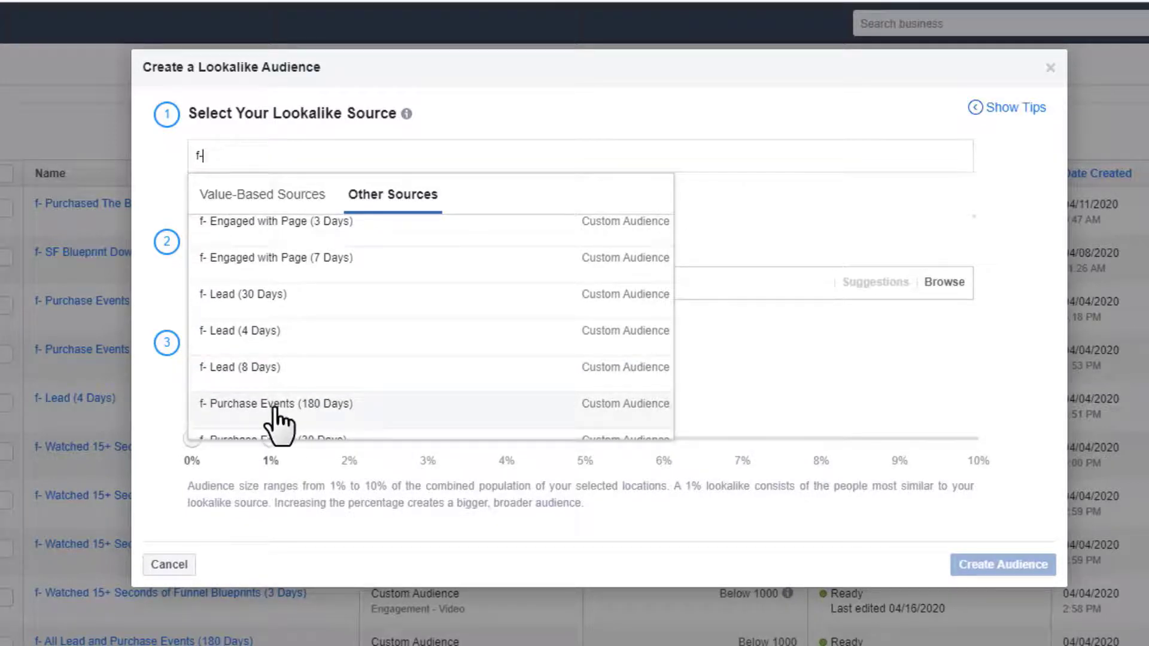
click(290, 408)
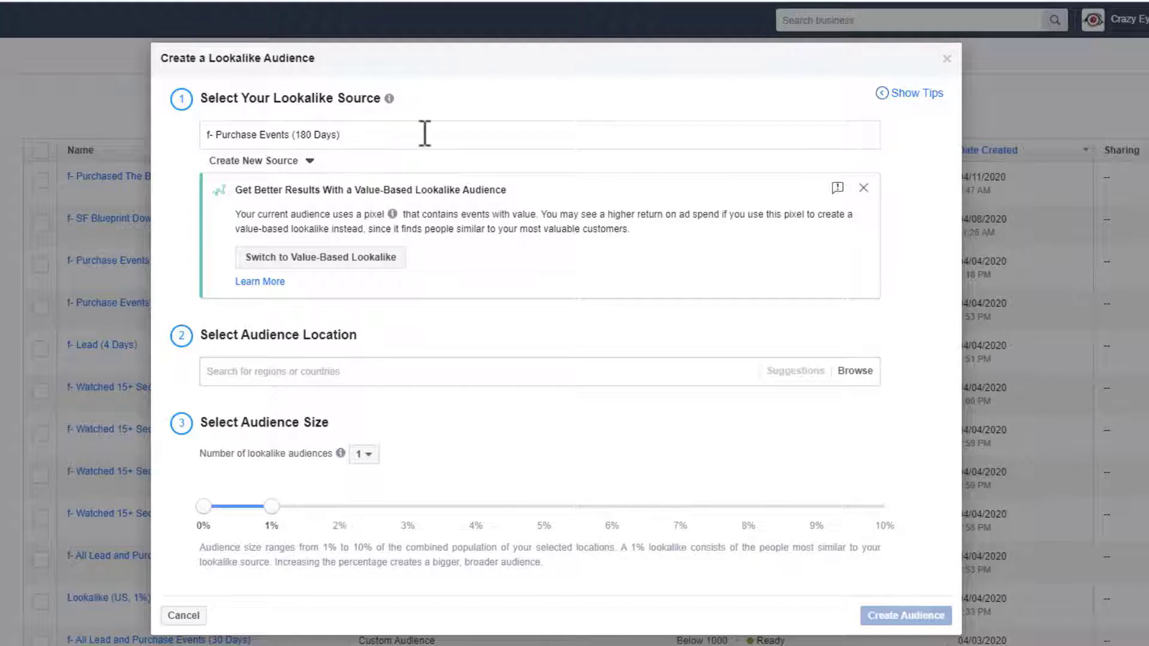
click(301, 371)
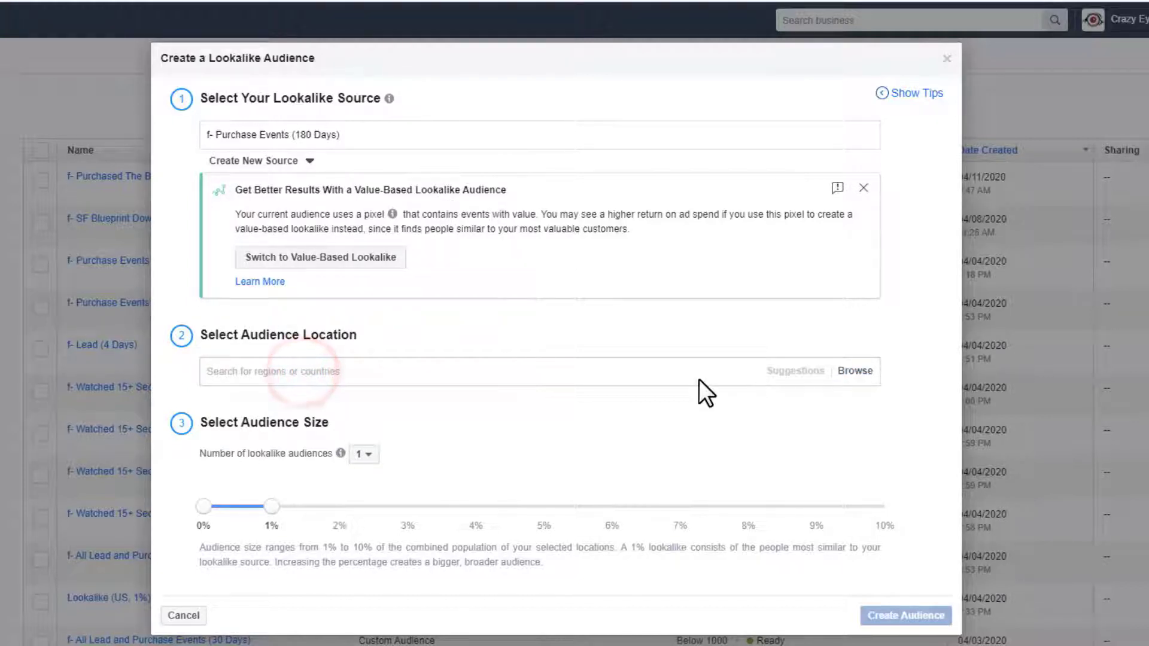
- Search 'united' and add United States as the lookalike location
click(856, 371)
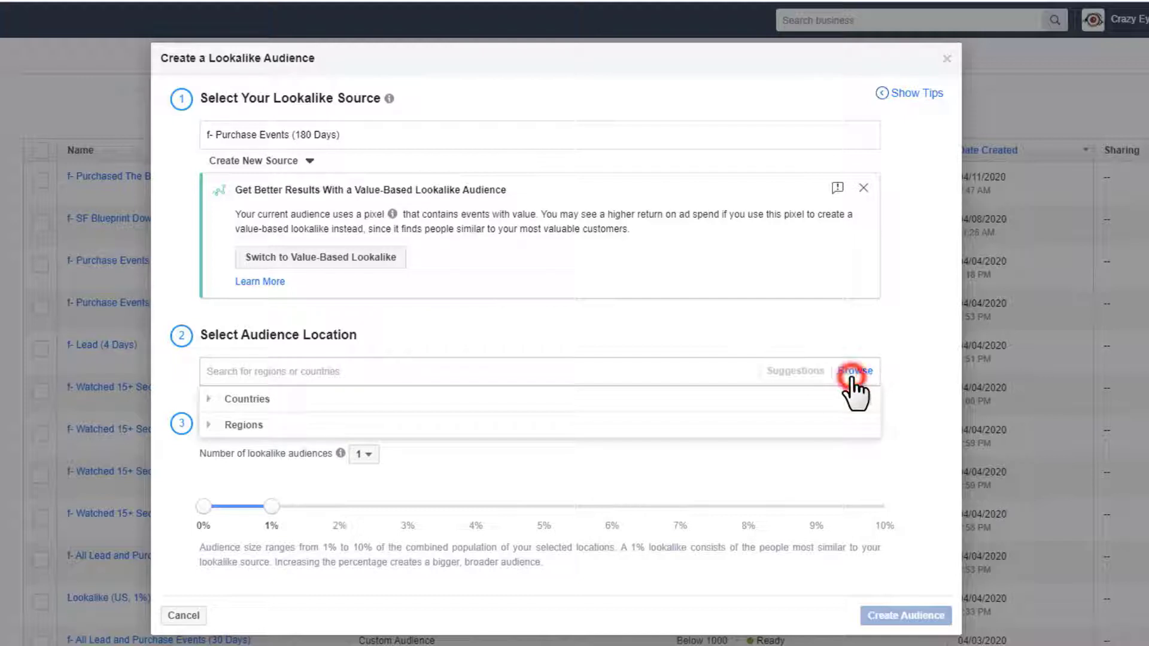
click(214, 425)
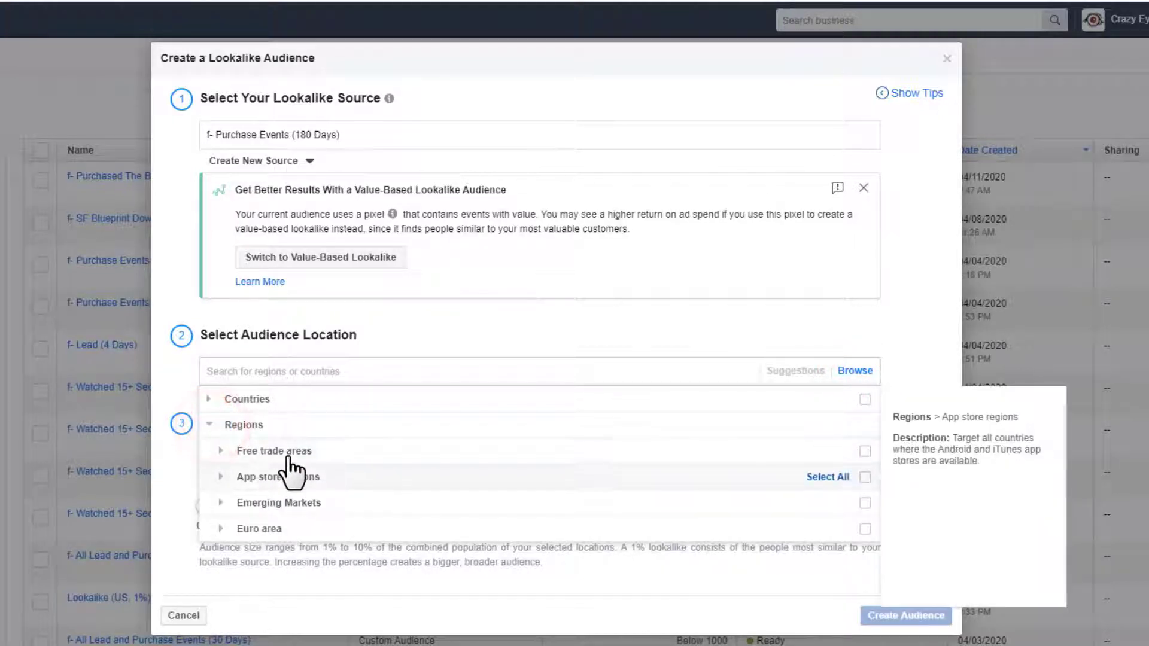
click(209, 399)
click(353, 367)
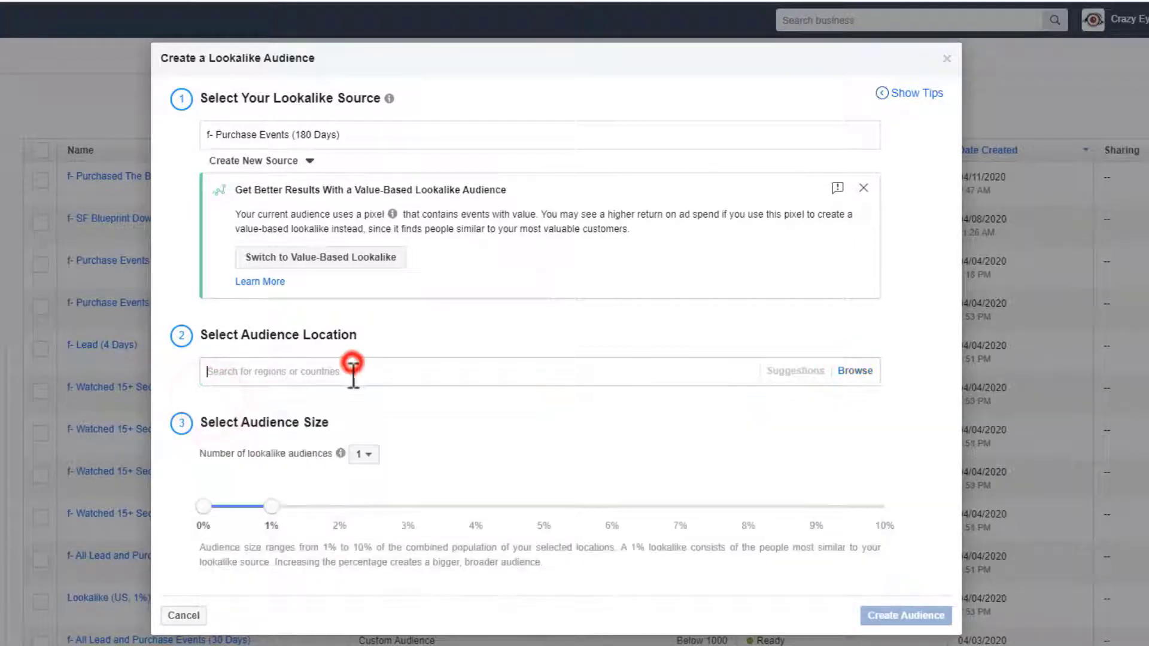
text(united)
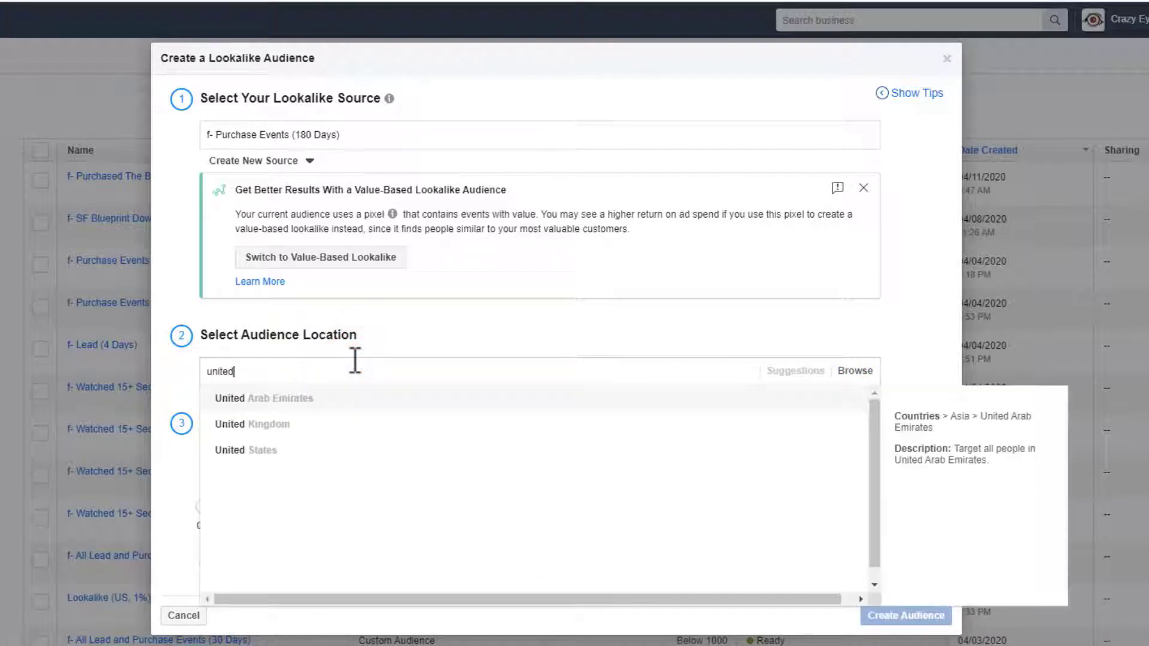
click(287, 450)
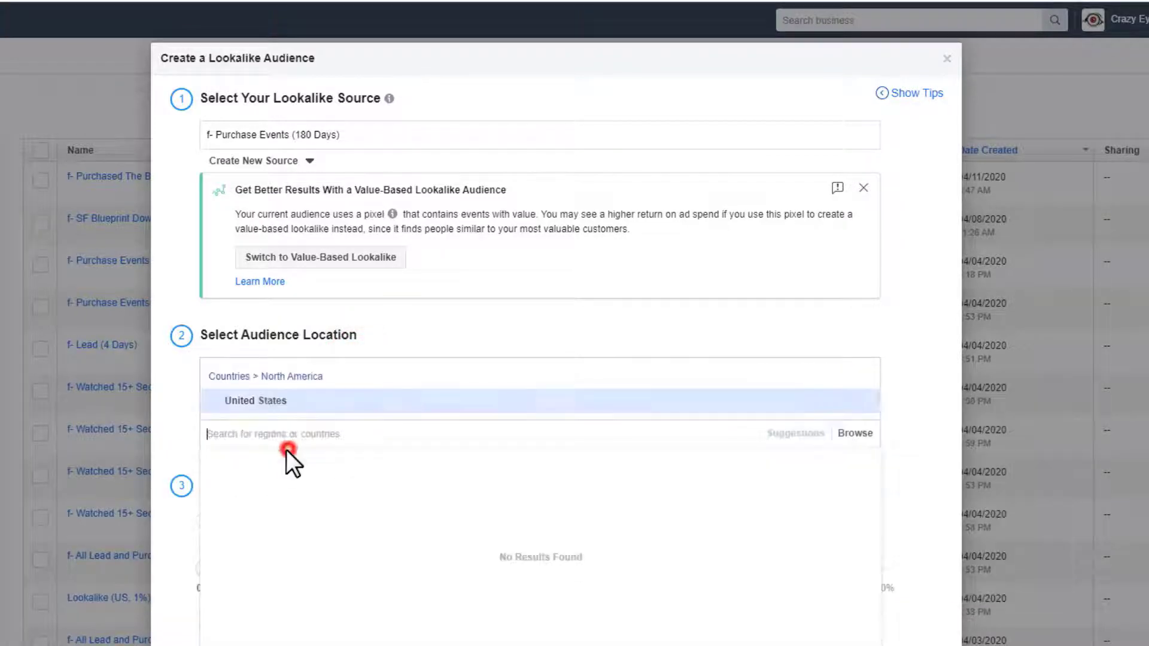
click(162, 407)
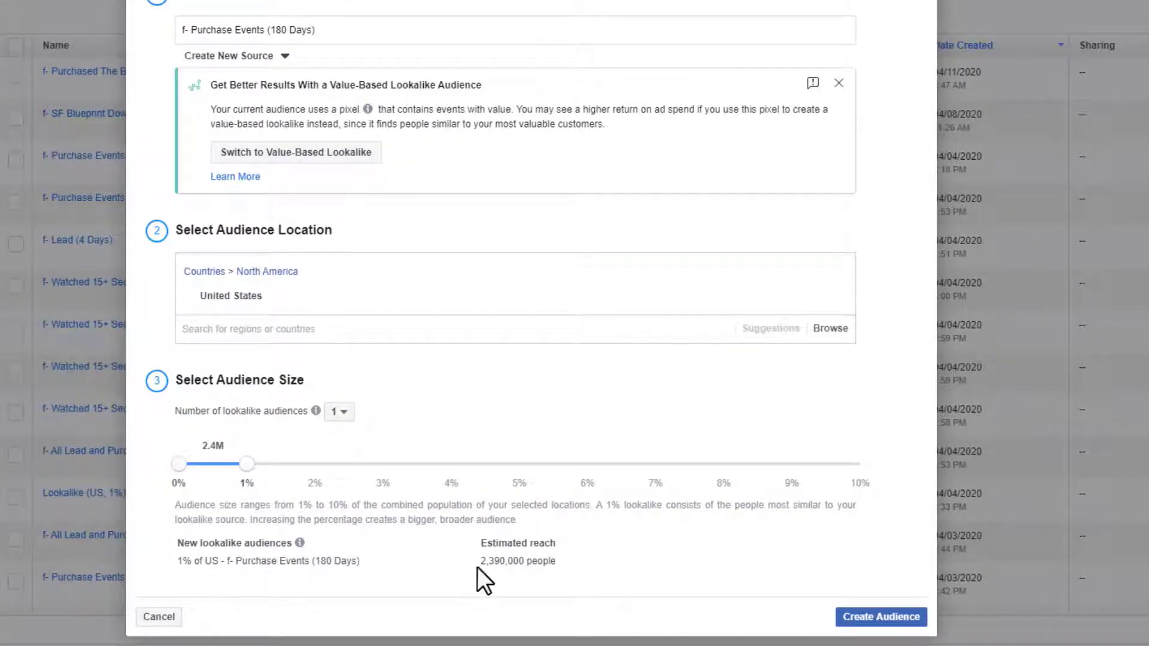
drag(480, 560, 506, 561)
drag(248, 464, 315, 464)
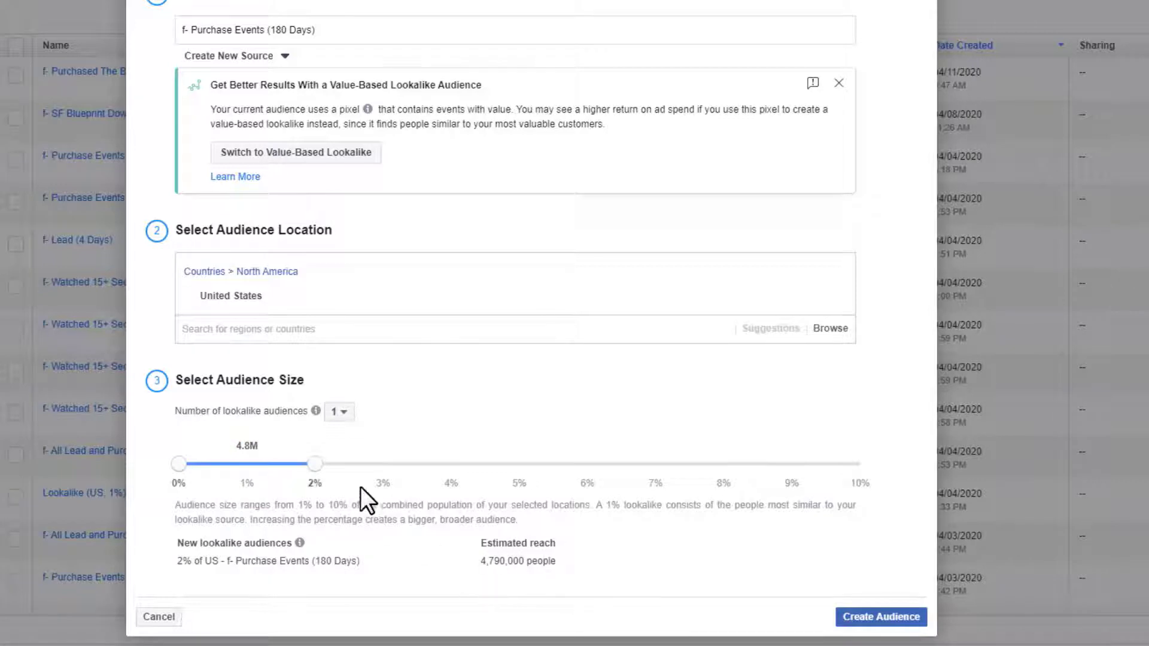
click(314, 465)
drag(314, 464, 257, 465)
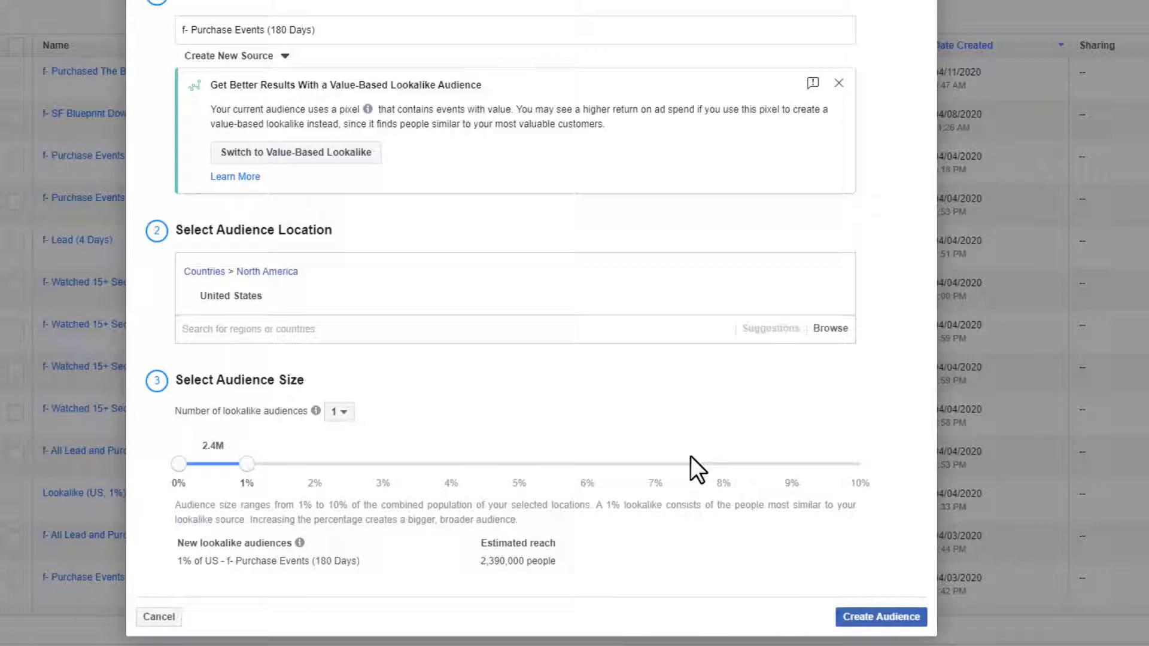
- Try two, then three lookalike audiences, extending the third range to 5%
click(341, 413)
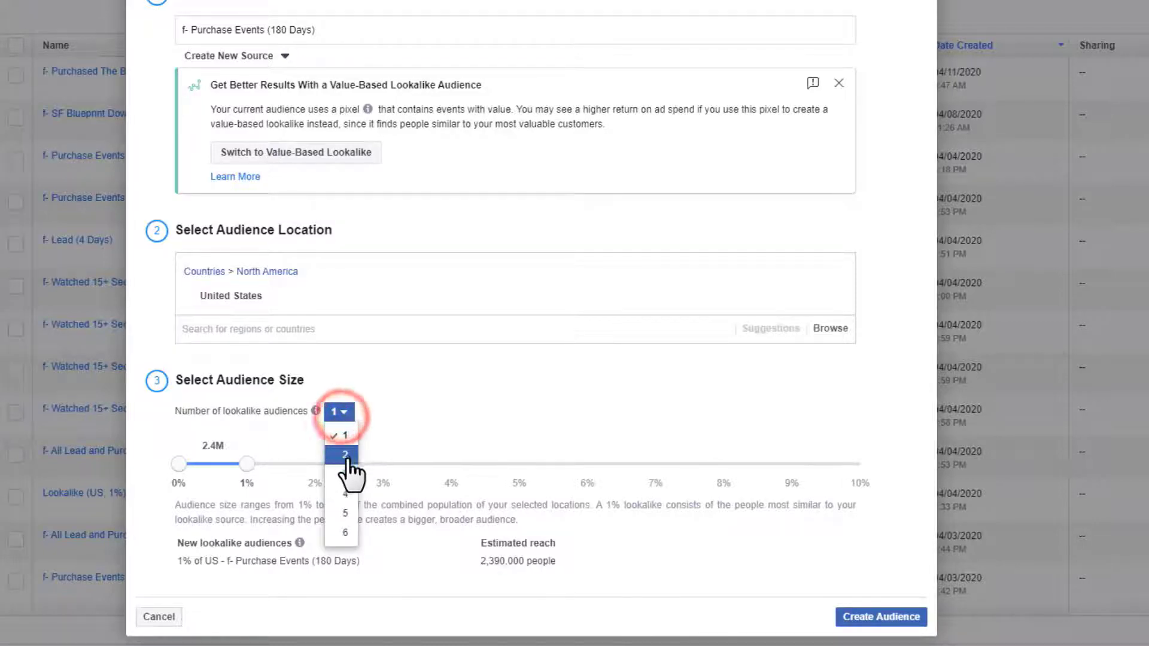
click(344, 455)
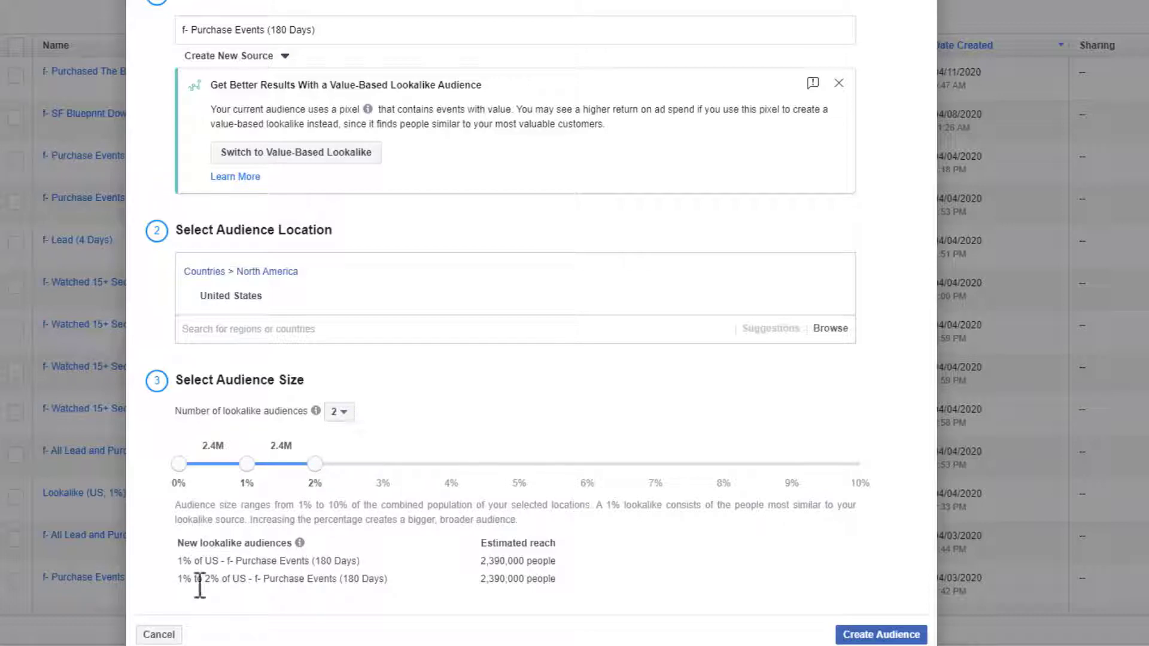
click(339, 411)
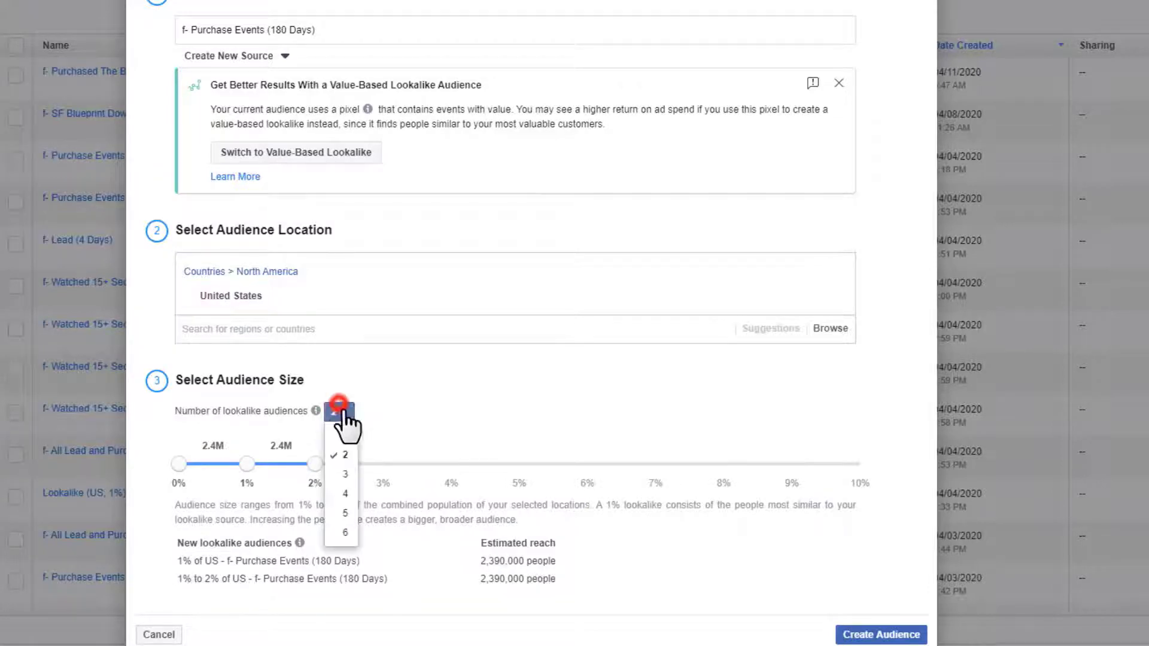
click(343, 474)
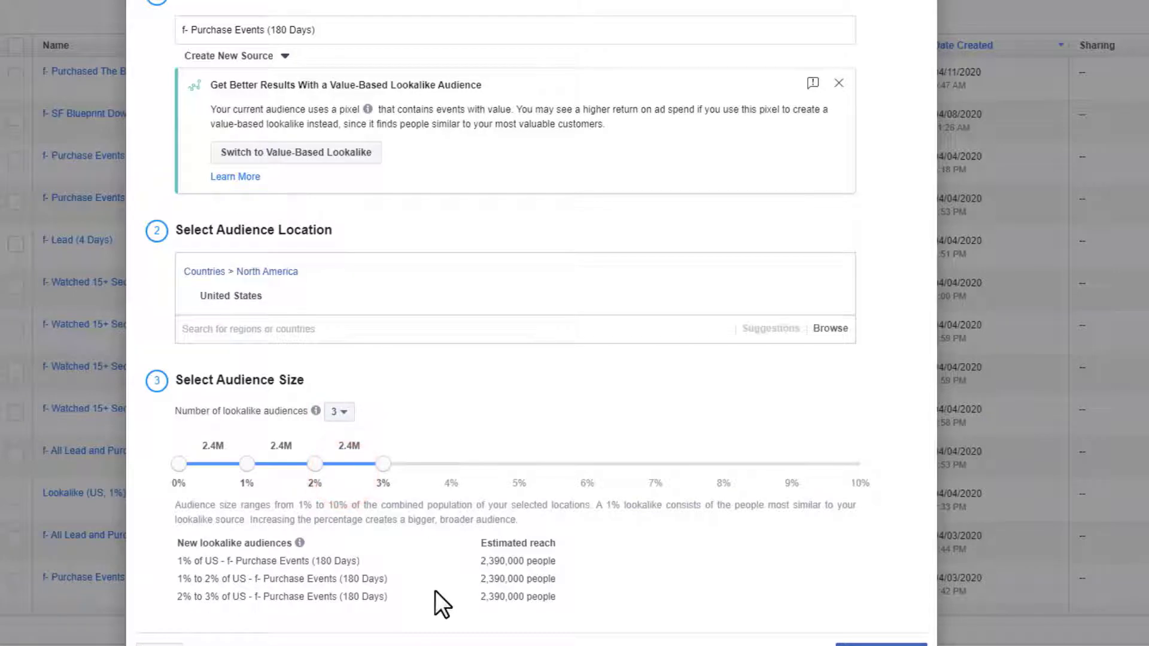
drag(392, 461, 516, 472)
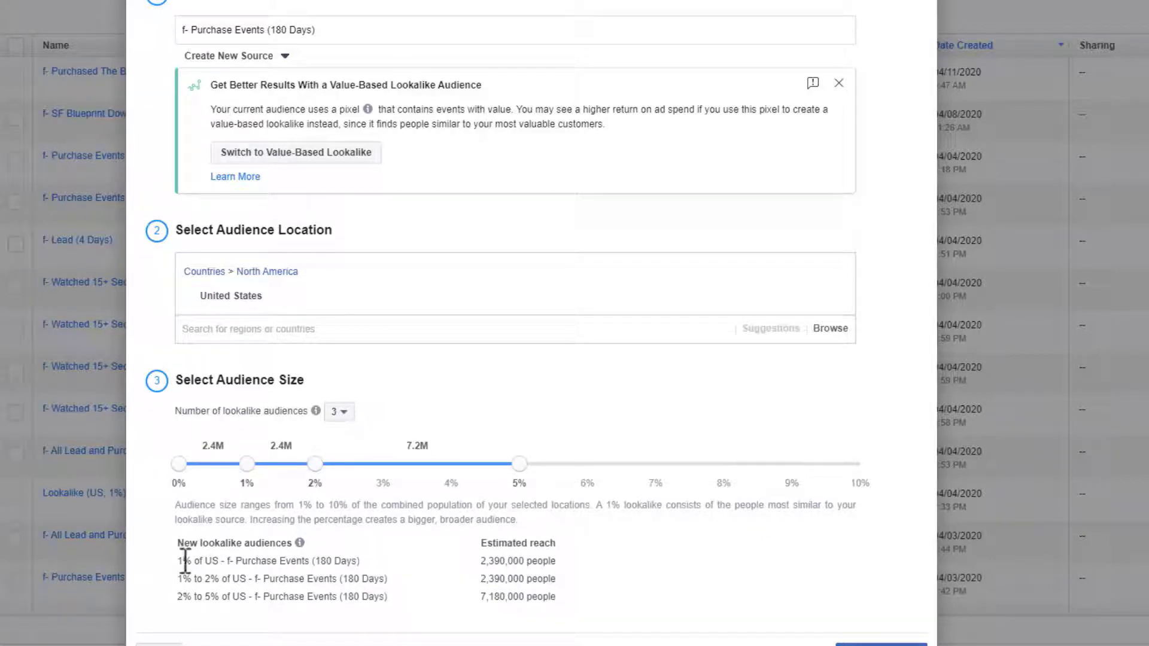
- Return to a single lookalike audience and create the 1% US lookalike
drag(180, 561, 367, 558)
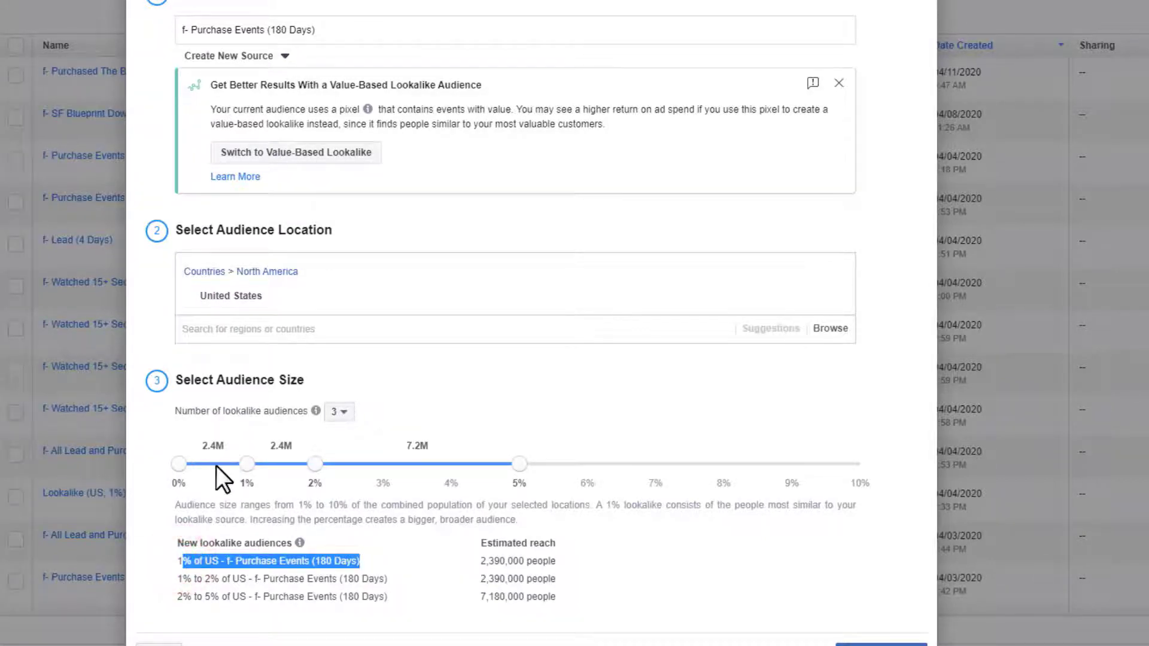
drag(194, 579, 266, 579)
click(265, 579)
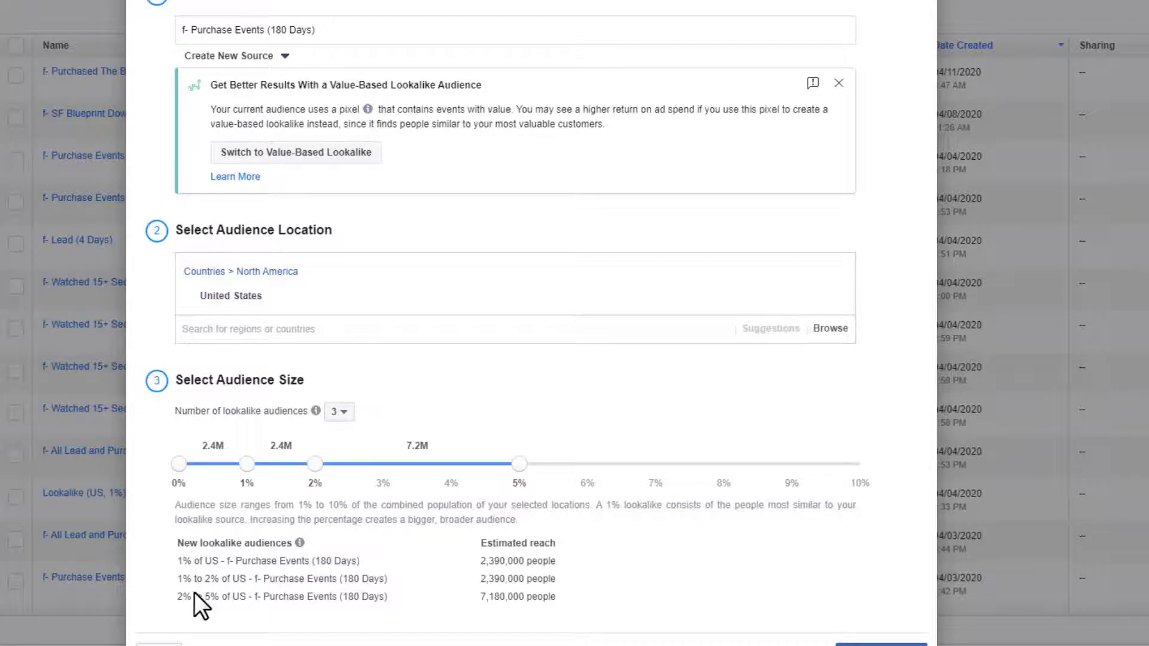
click(174, 600)
click(342, 418)
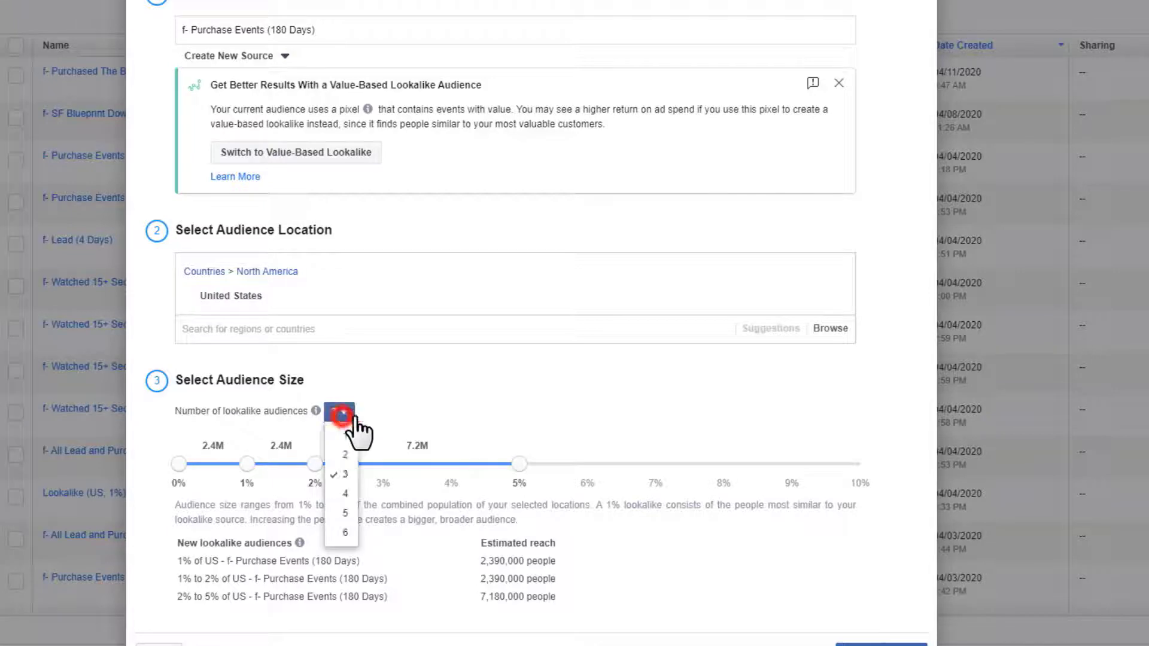
click(340, 436)
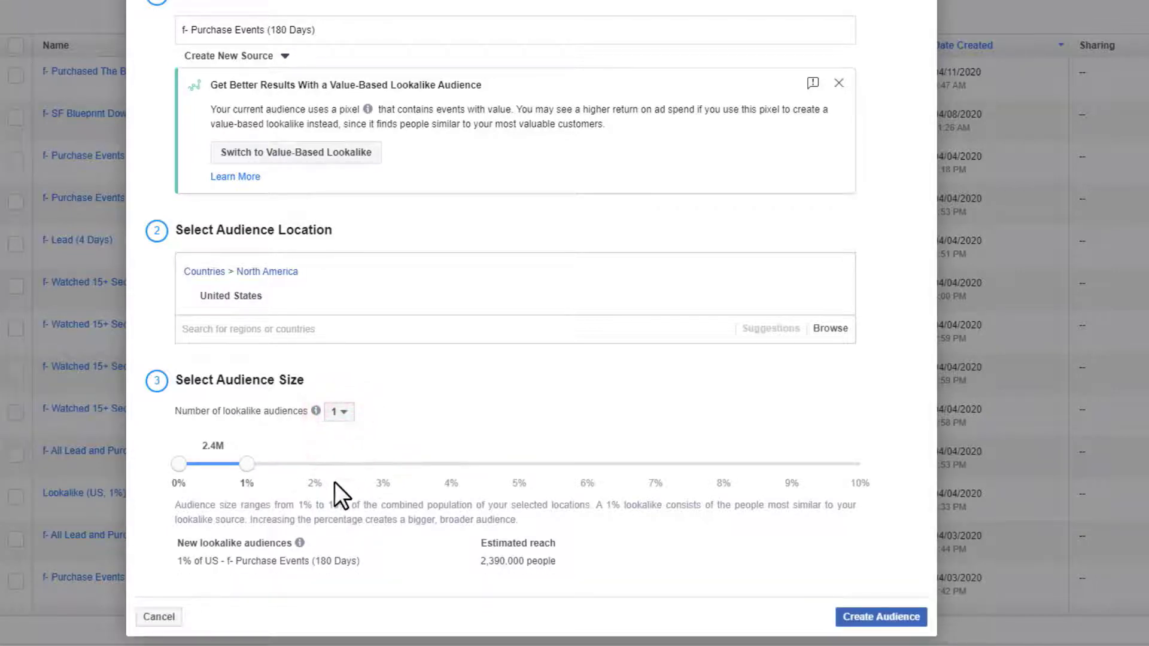
click(876, 617)
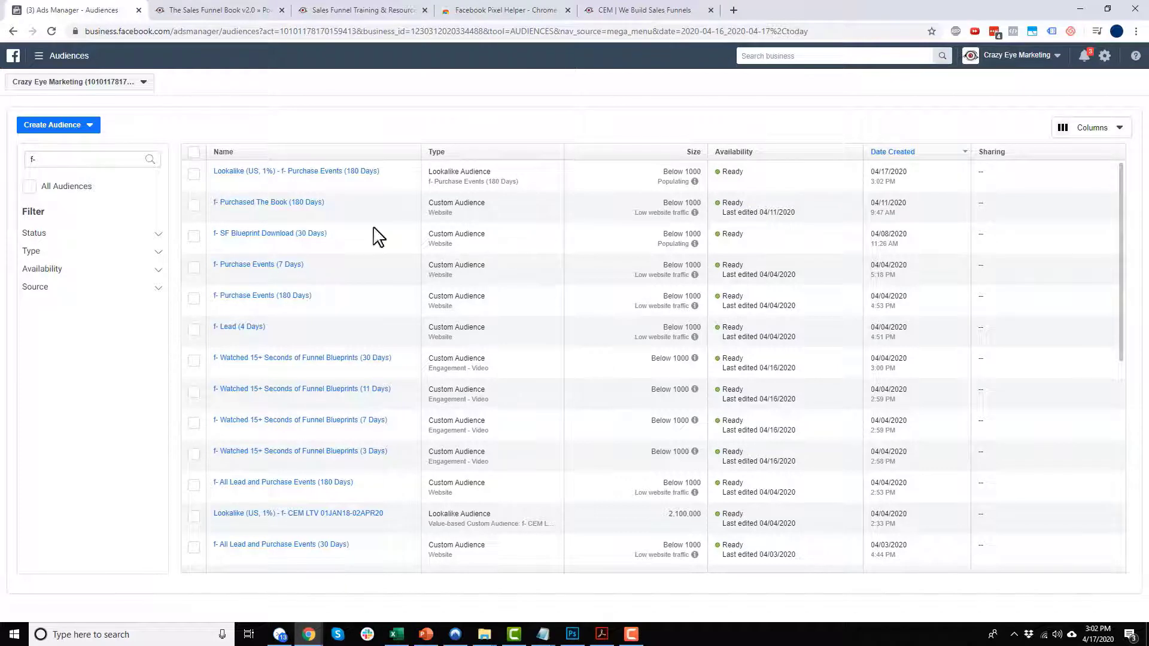
- Inspect the new Lookalike (US, 1%) - f- Purchase Events (180 Days) audience in the list
mouse_move(312, 181)
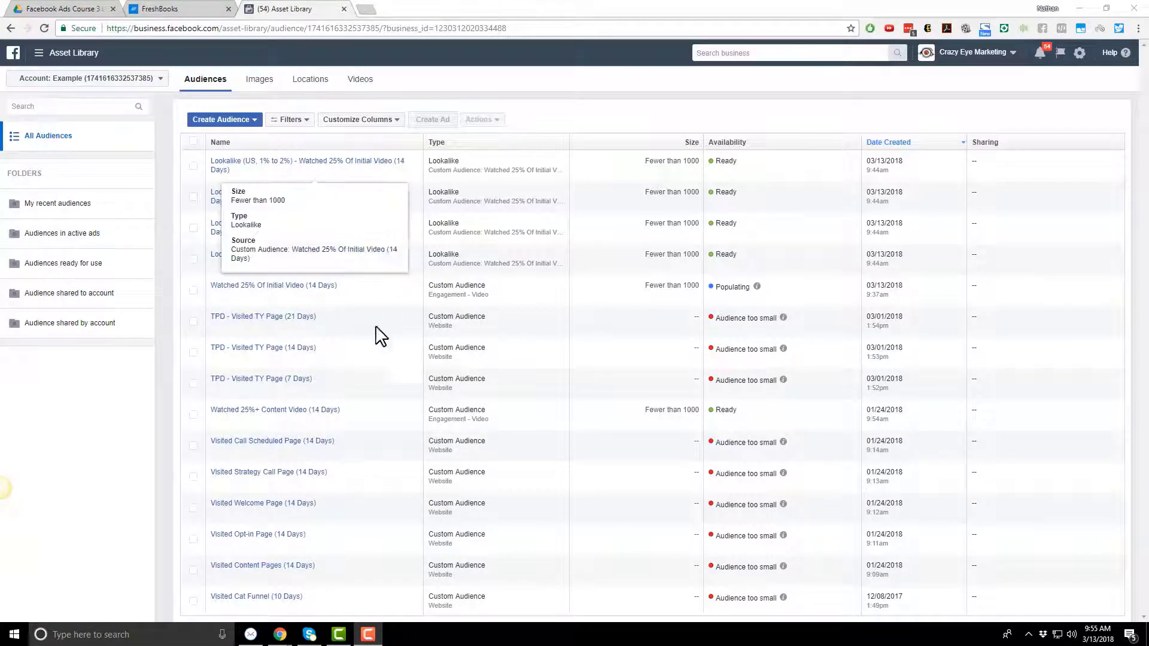
- Start a new Saved Audience from the Create Audience menu
click(252, 120)
click(242, 174)
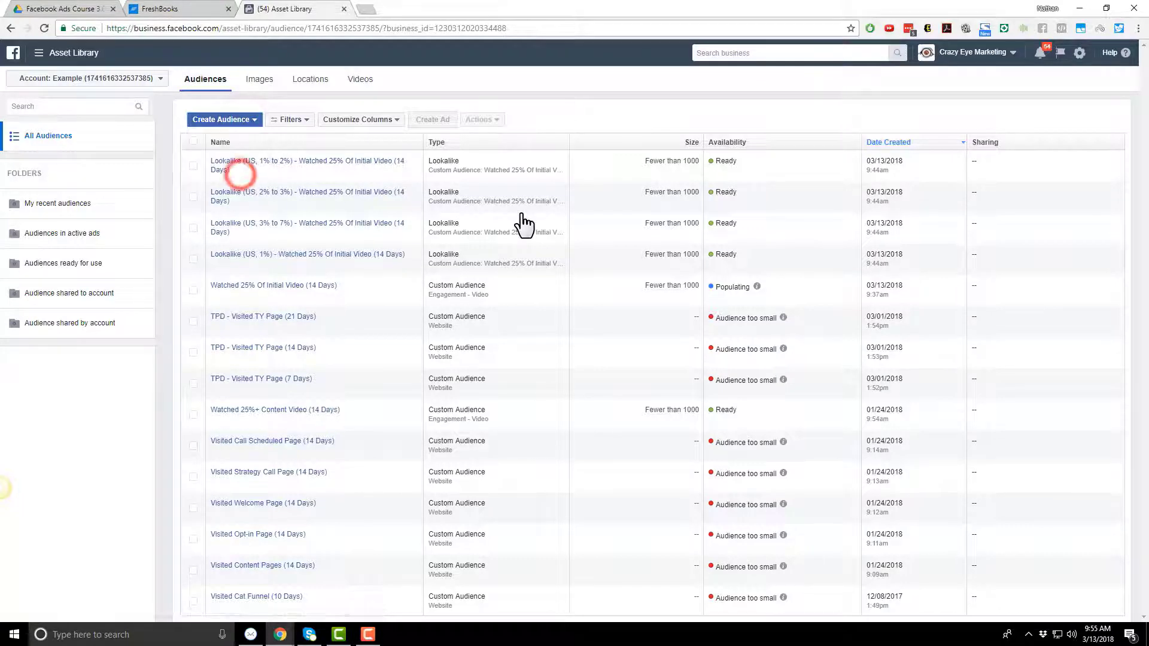
scroll(763, 273, down, 1)
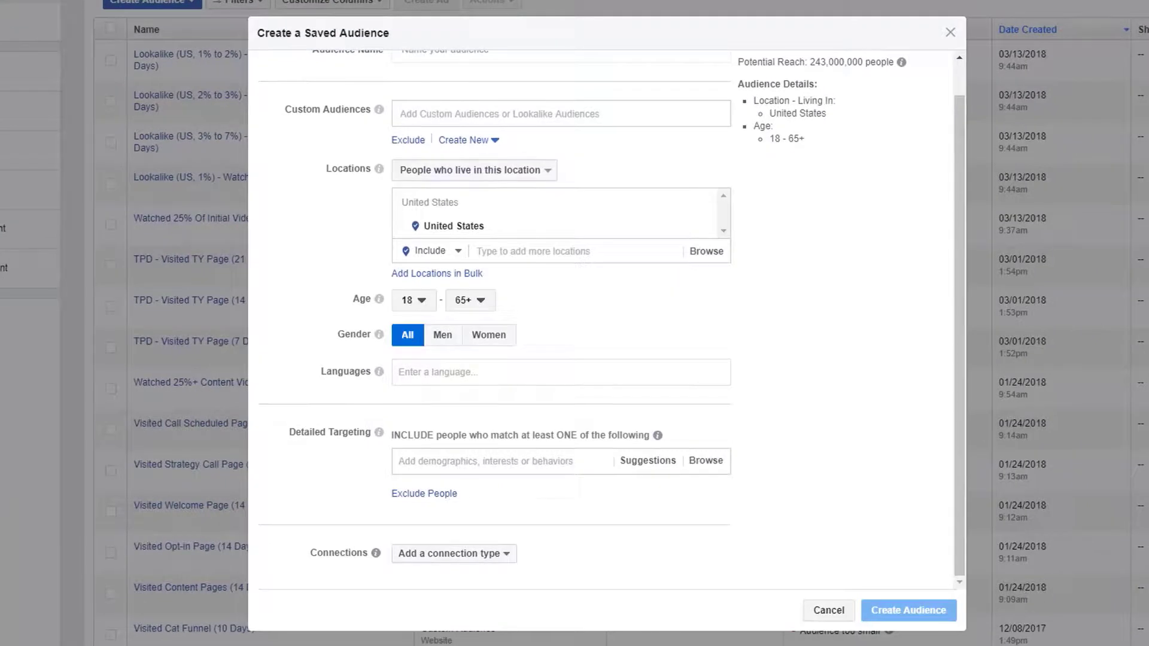
scroll(808, 257, up, 1)
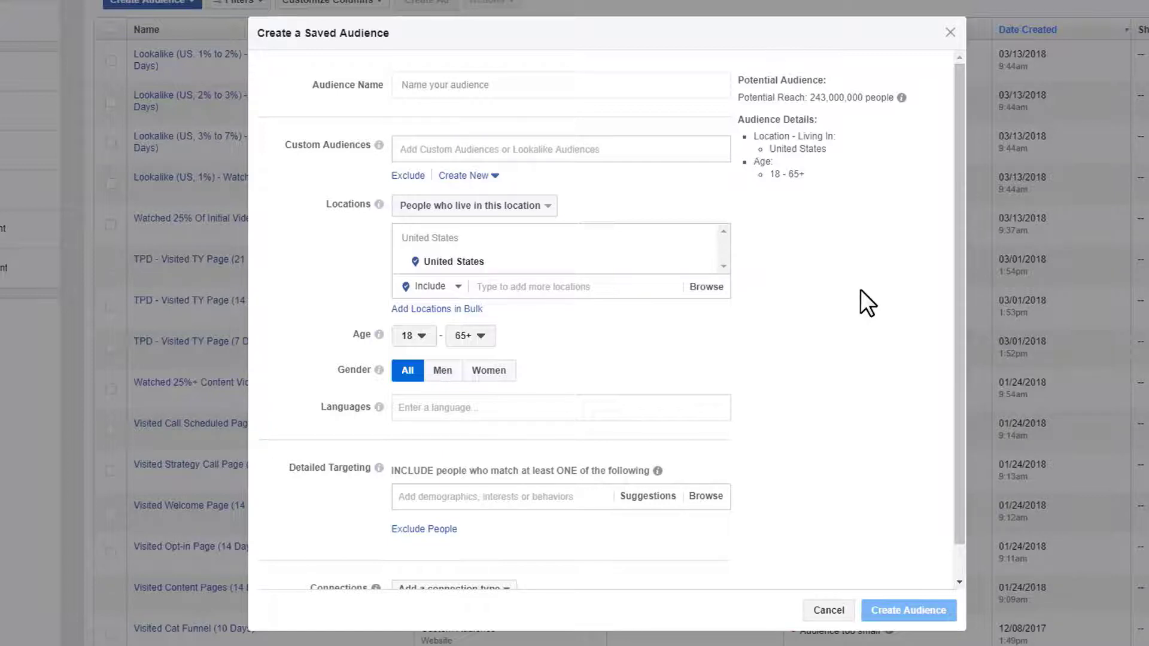
scroll(853, 284, down, 1)
scroll(862, 290, up, 1)
- Name the audience 'Demo' and check the Custom Audiences list without adding any
click(488, 83)
text(D)
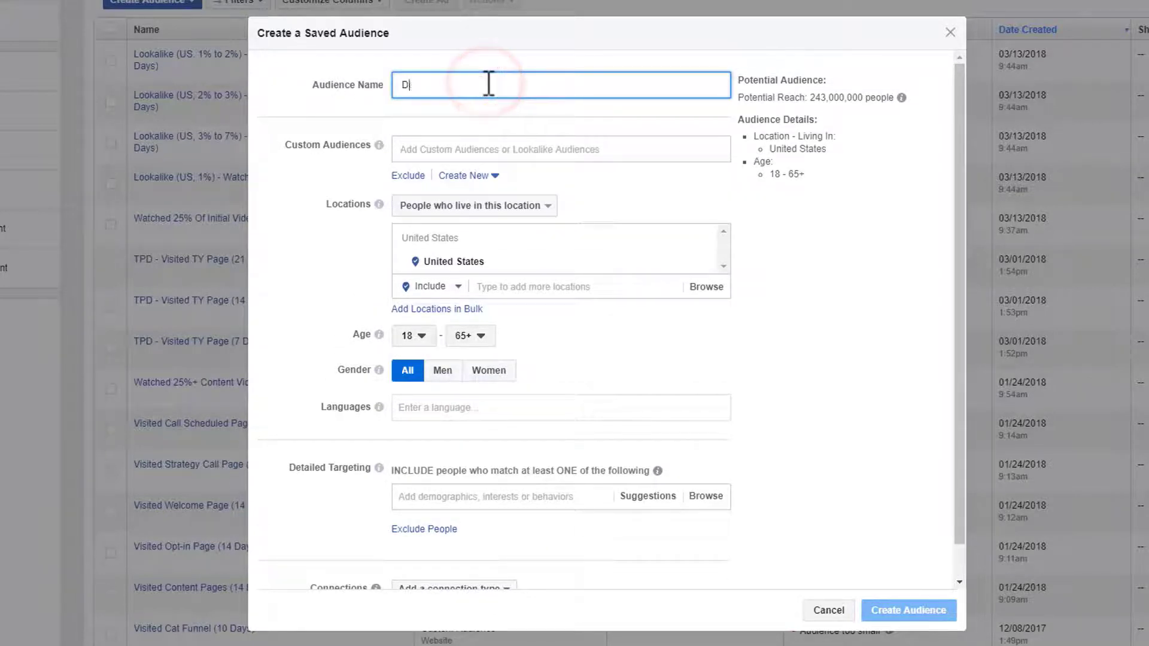
text(emo)
scroll(482, 114, up, 1)
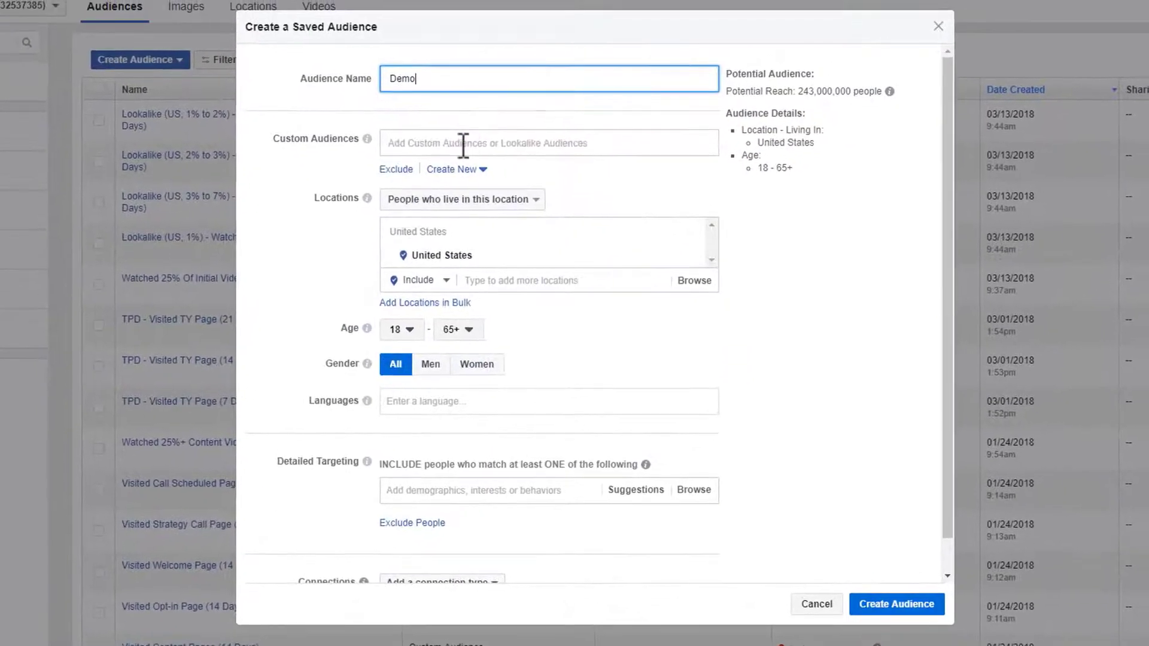
click(500, 143)
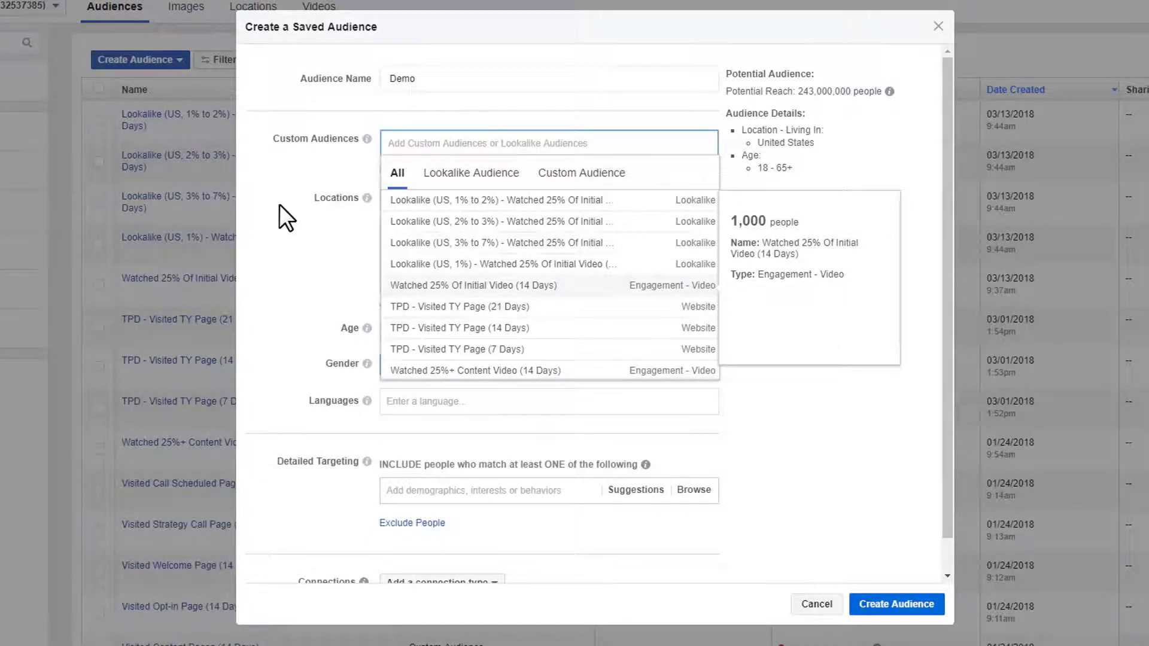
click(253, 236)
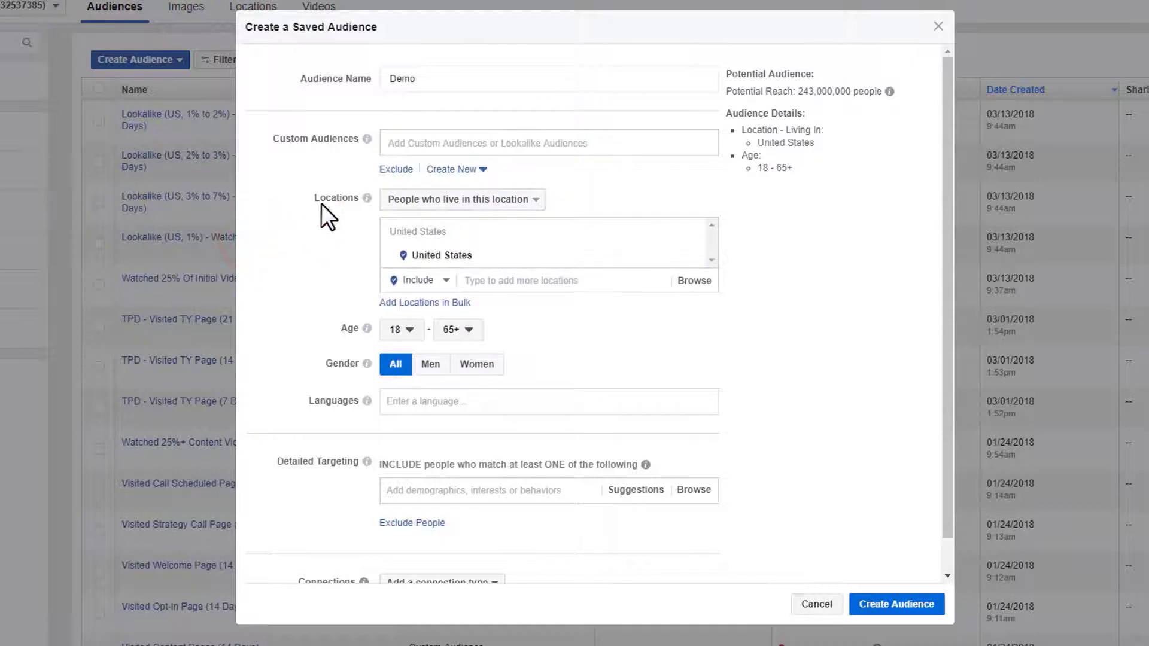
- Switch the location mode to Exclude and exclude Alaska
click(511, 203)
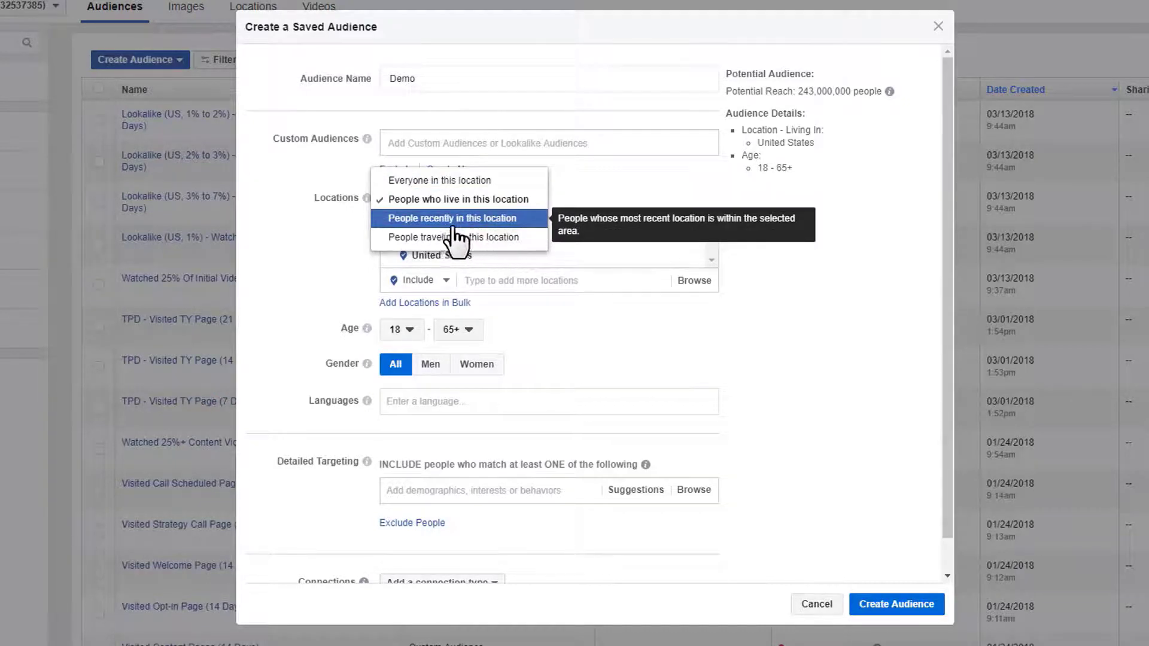
click(806, 351)
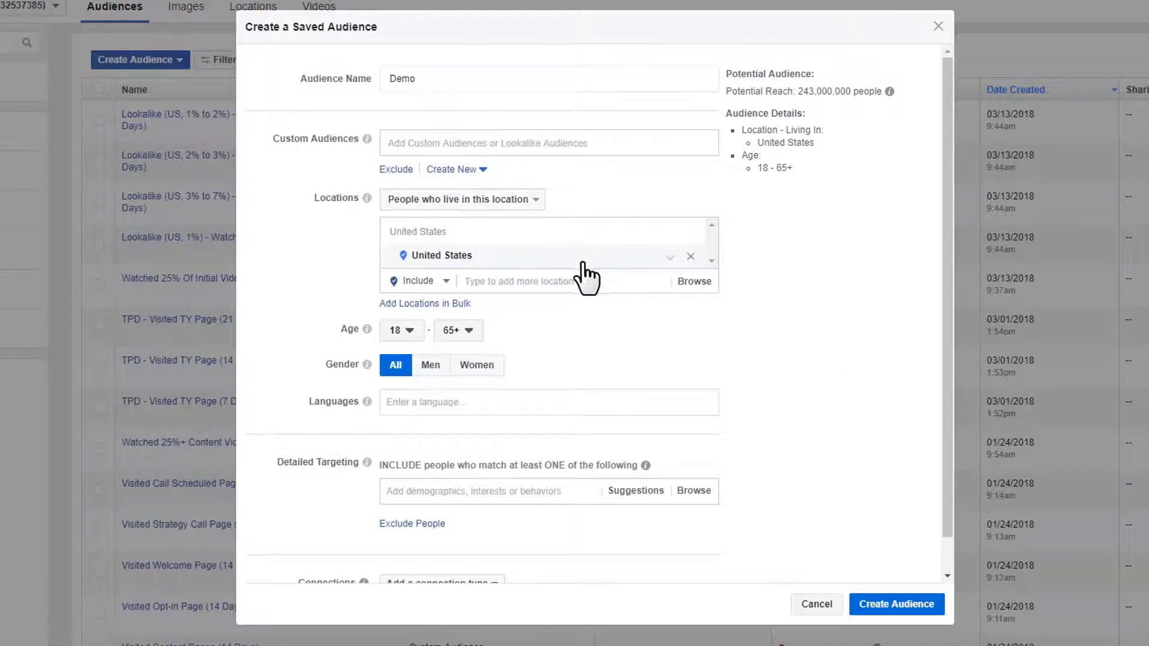
click(445, 281)
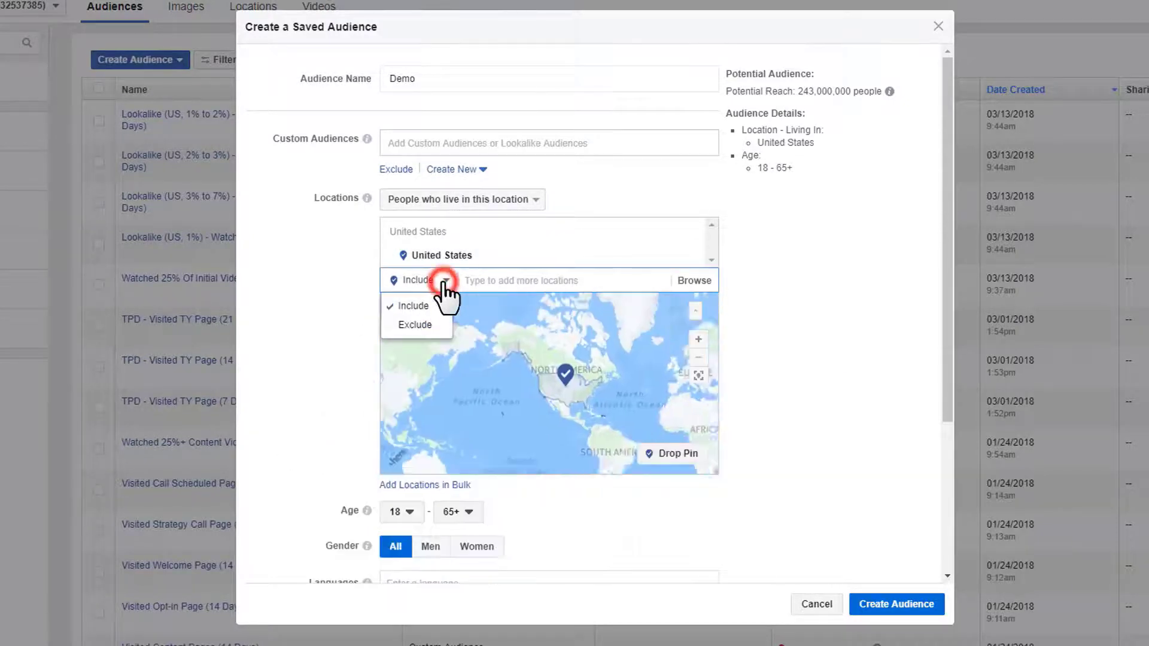
click(417, 325)
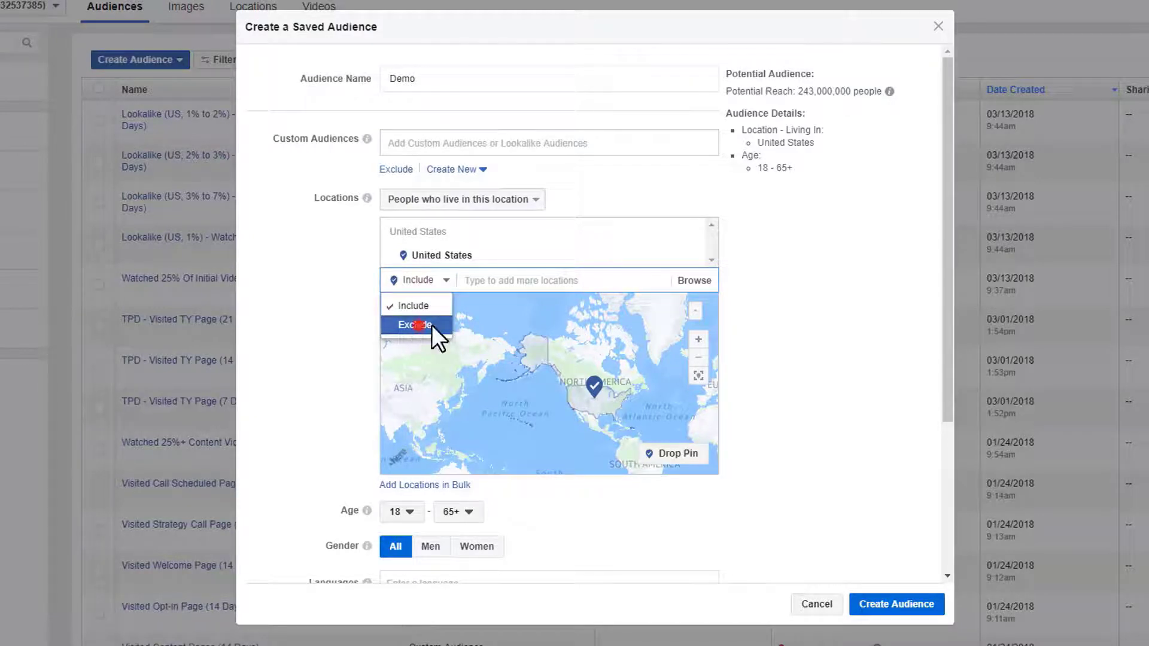
click(521, 281)
text(Alas)
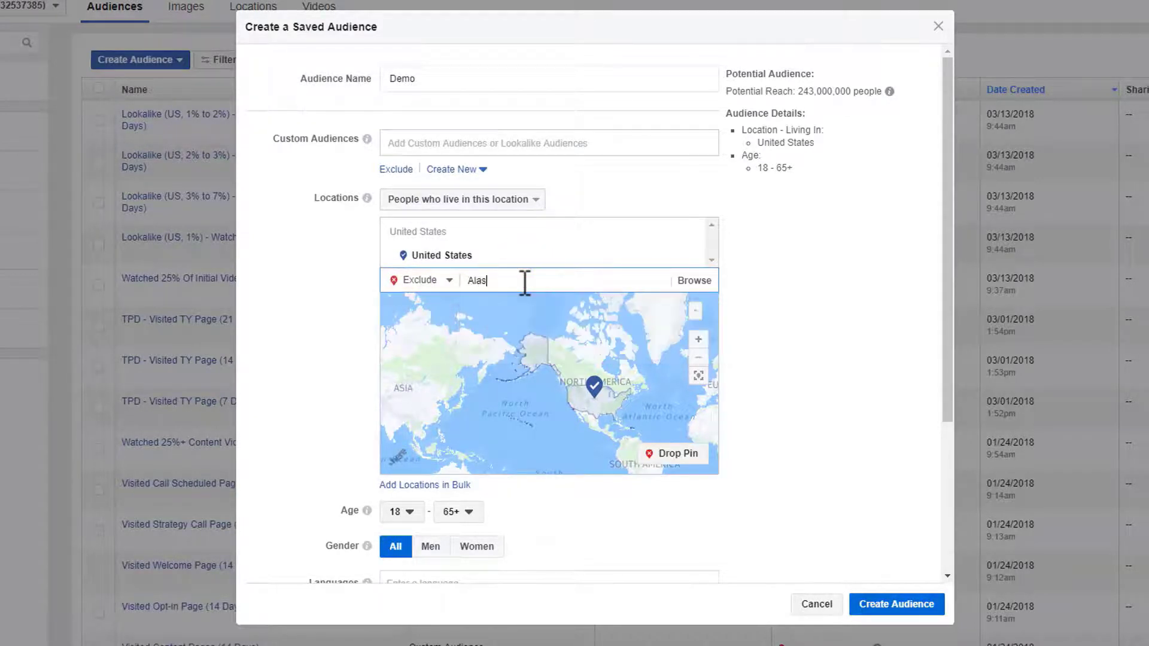
text(ks)
key(BackSpace)
text(a)
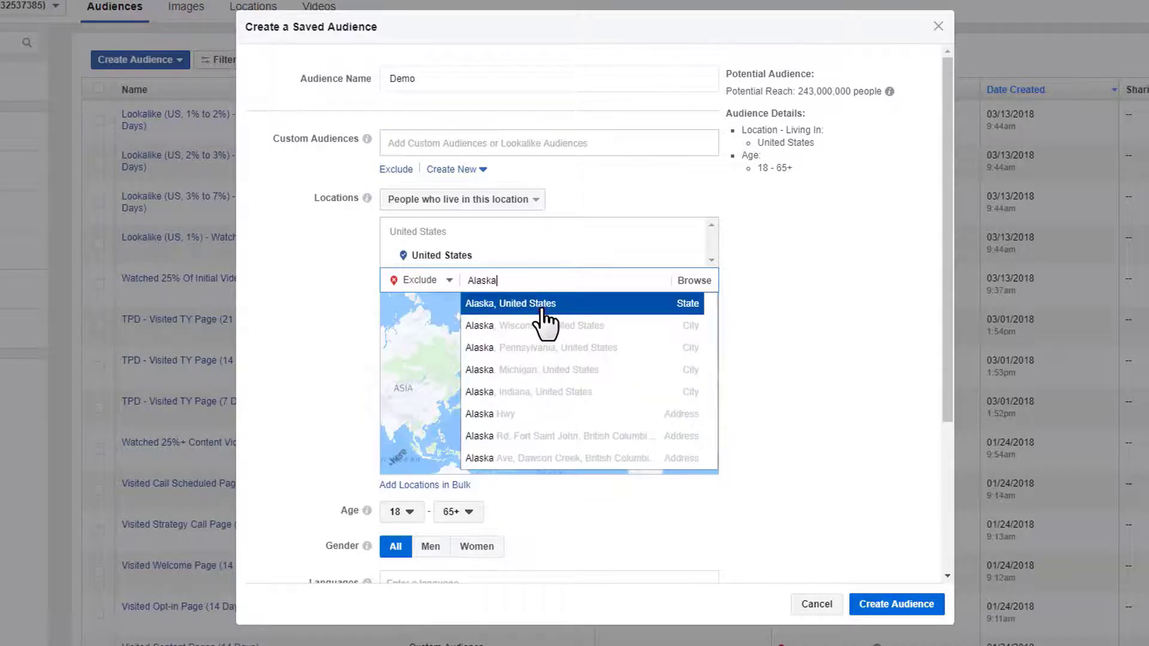
click(542, 307)
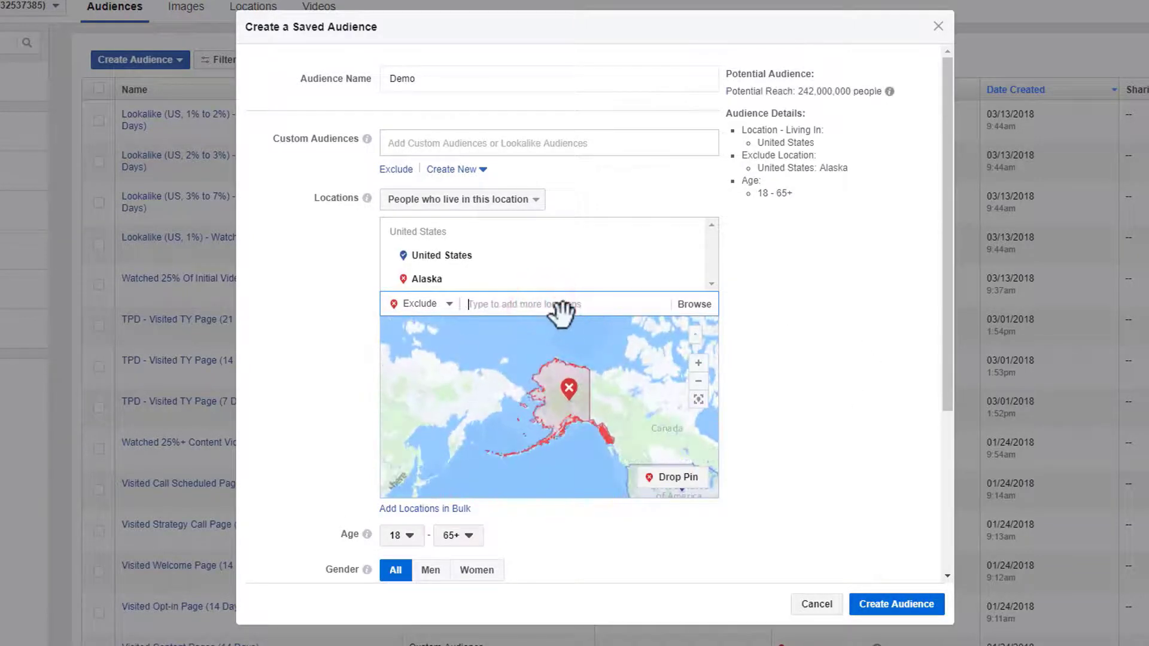
- Exclude Hawaii, United States as well and pan the map over North America
text(hawa)
click(561, 327)
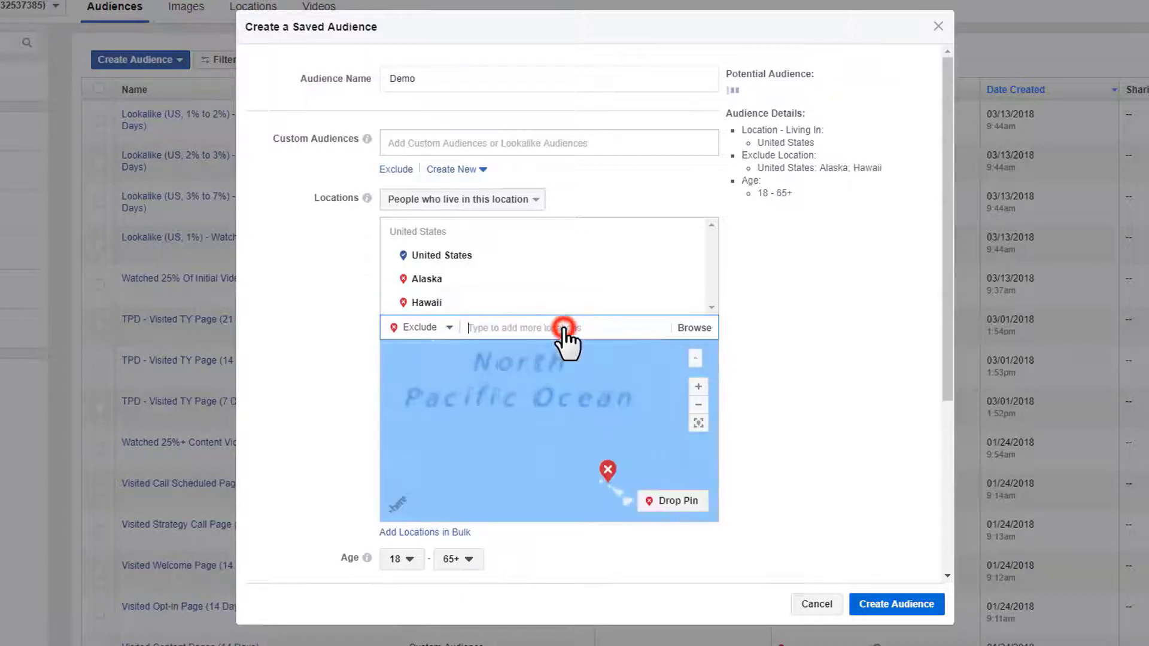
scroll(802, 380, down, 2)
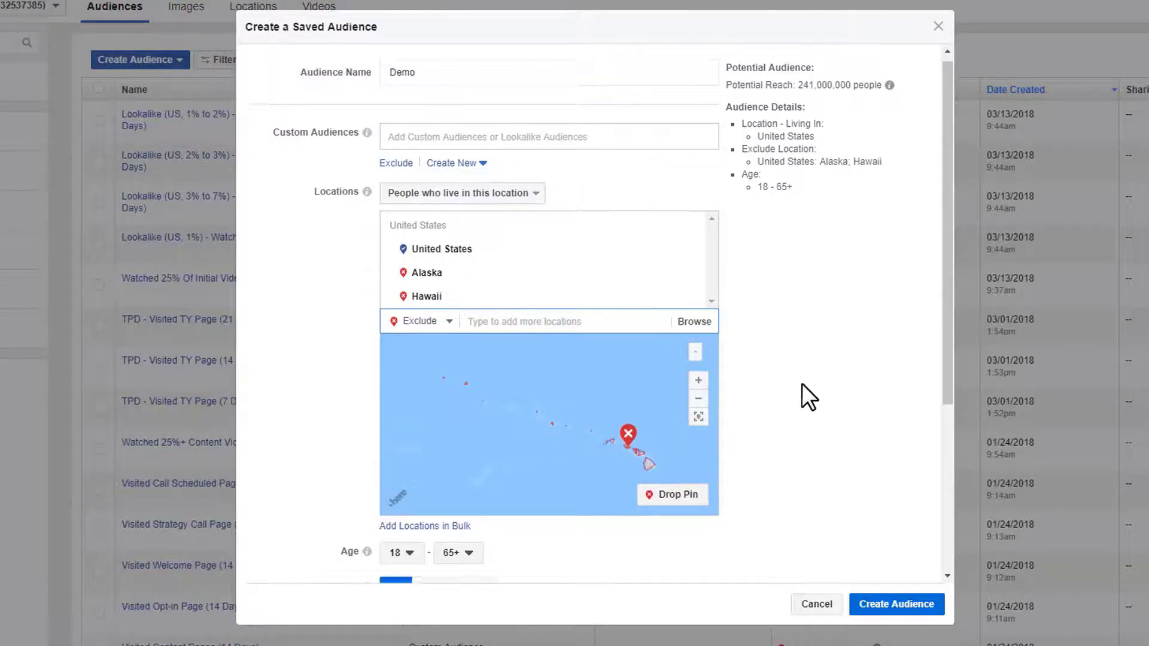
scroll(810, 370, up, 2)
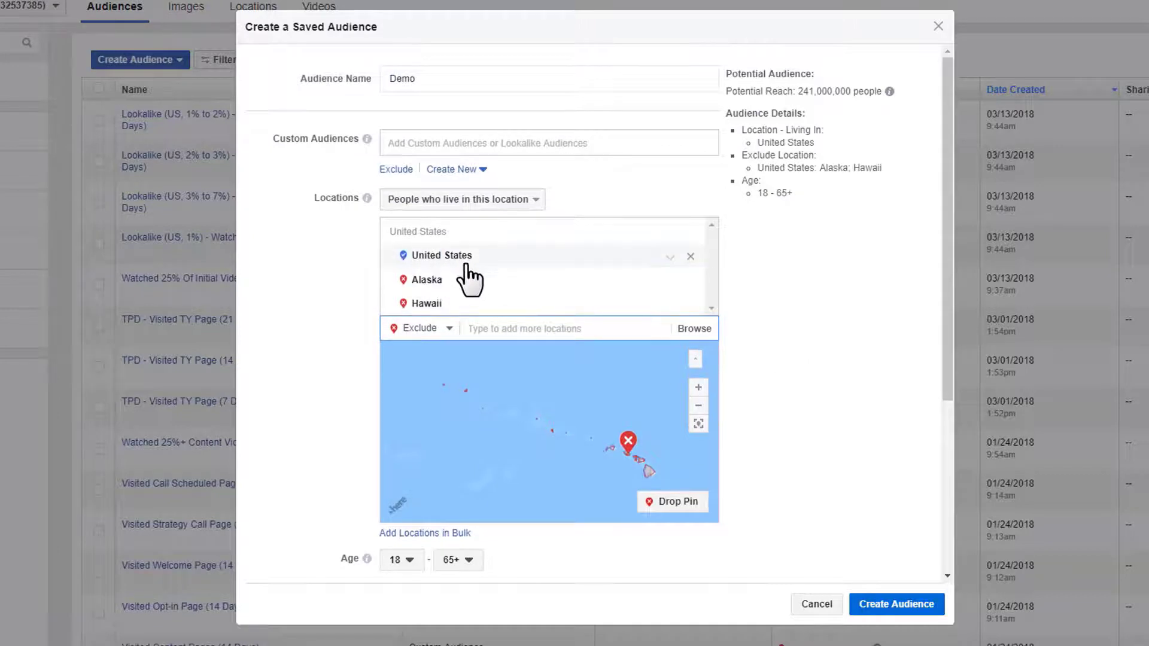
scroll(528, 409, down, 4)
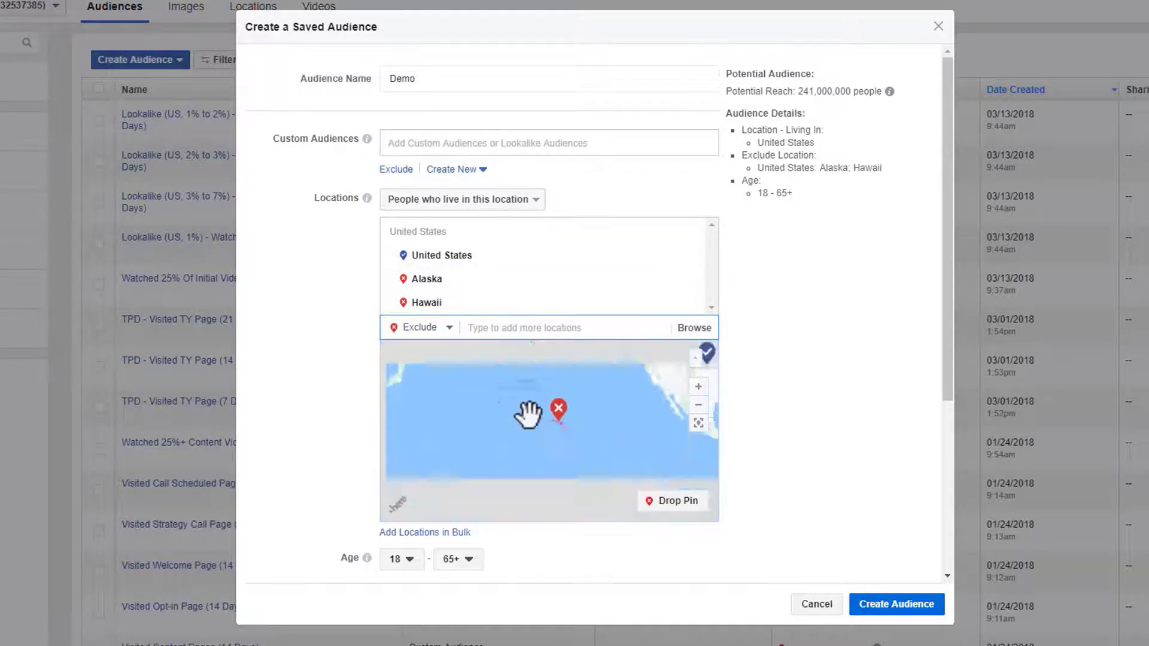
mouse_move(595, 449)
mouse_down()
mouse_move(526, 457)
mouse_move(551, 468)
mouse_move(595, 427)
mouse_up()
scroll(551, 469, up, 5)
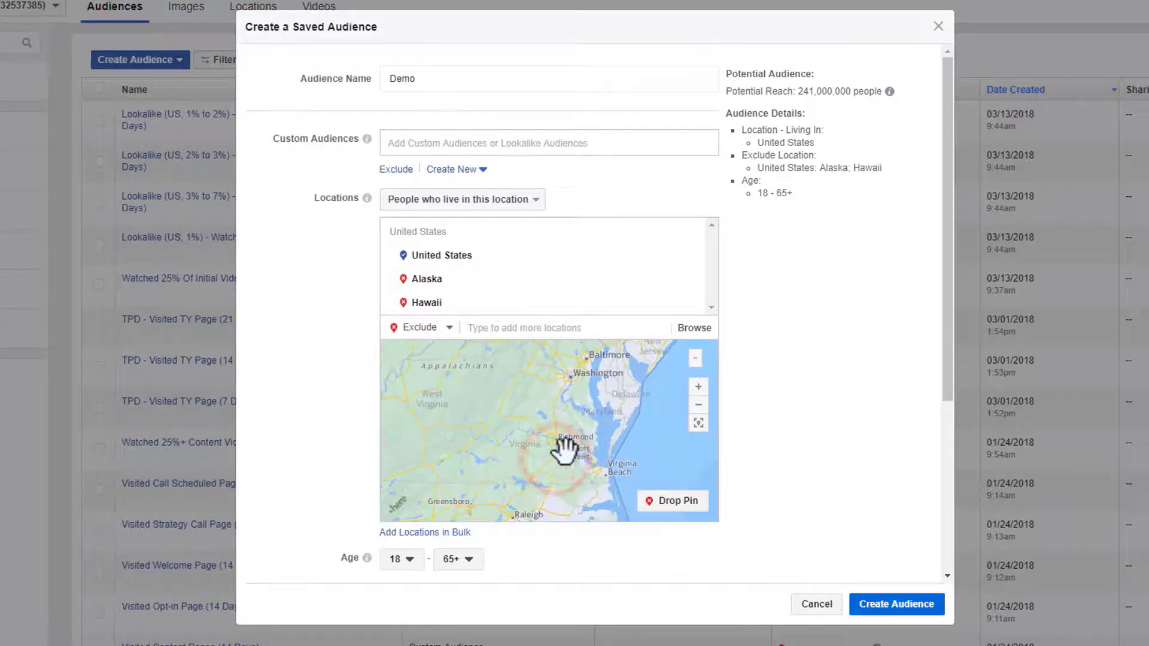
scroll(559, 452, up, 4)
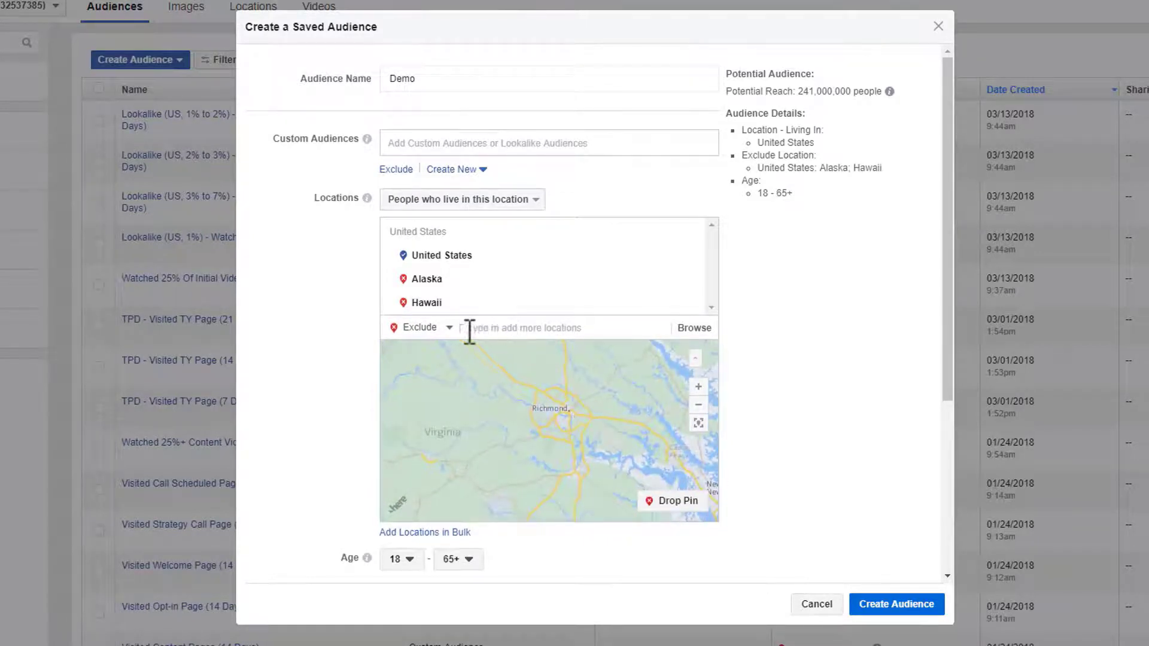
click(502, 327)
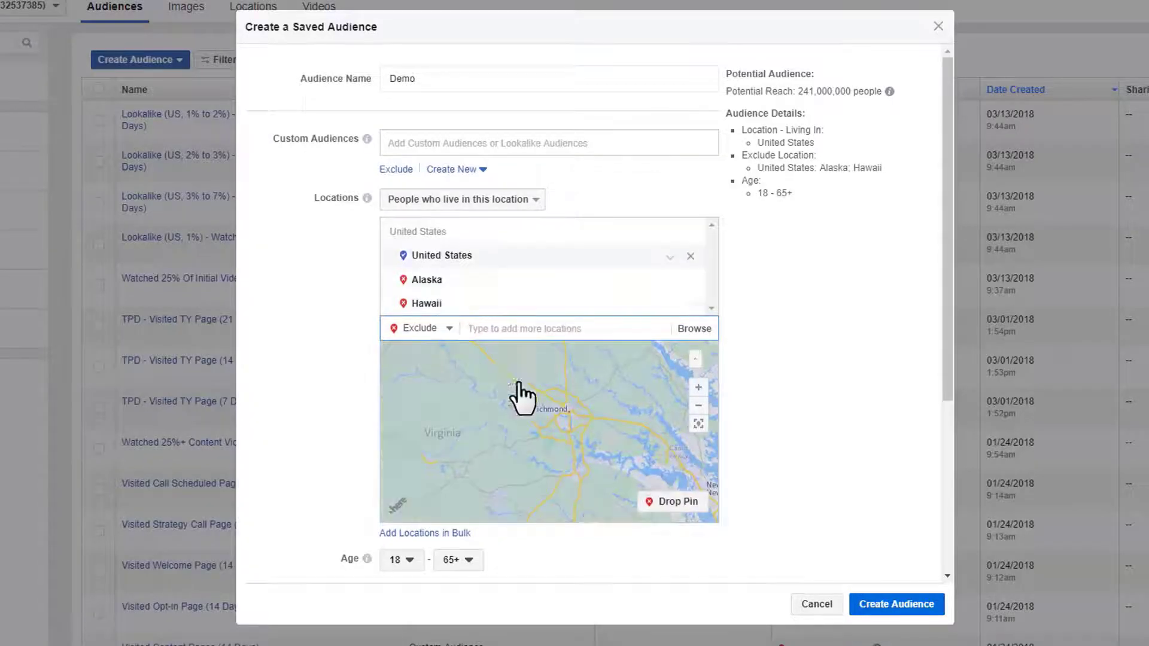
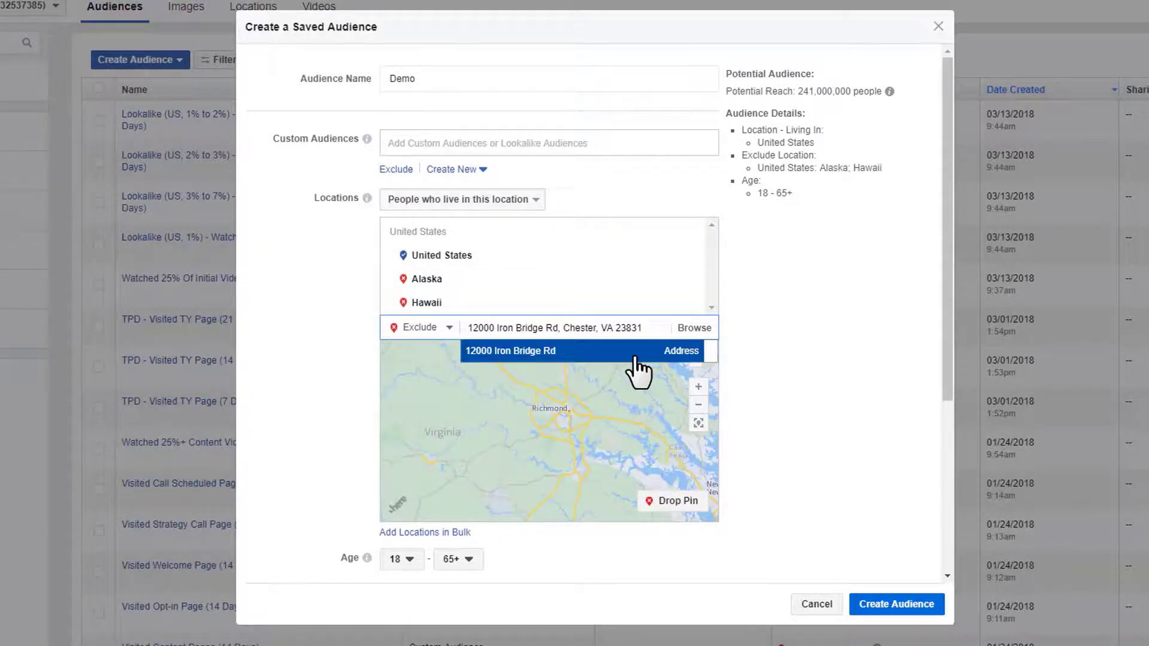
click(635, 357)
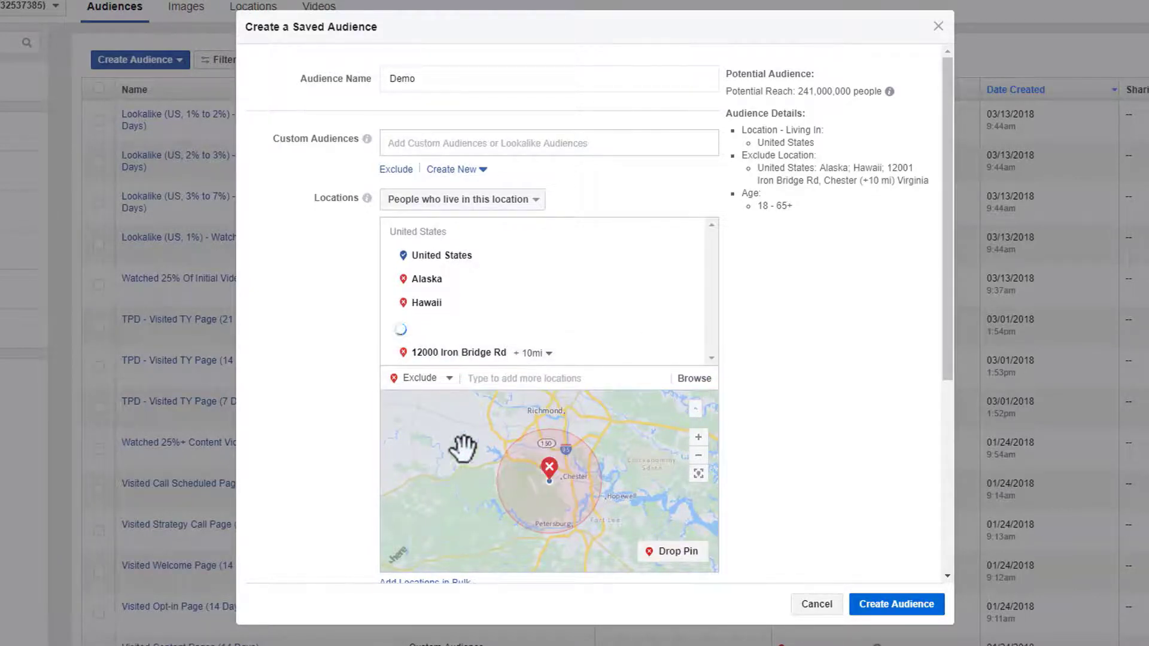
click(545, 353)
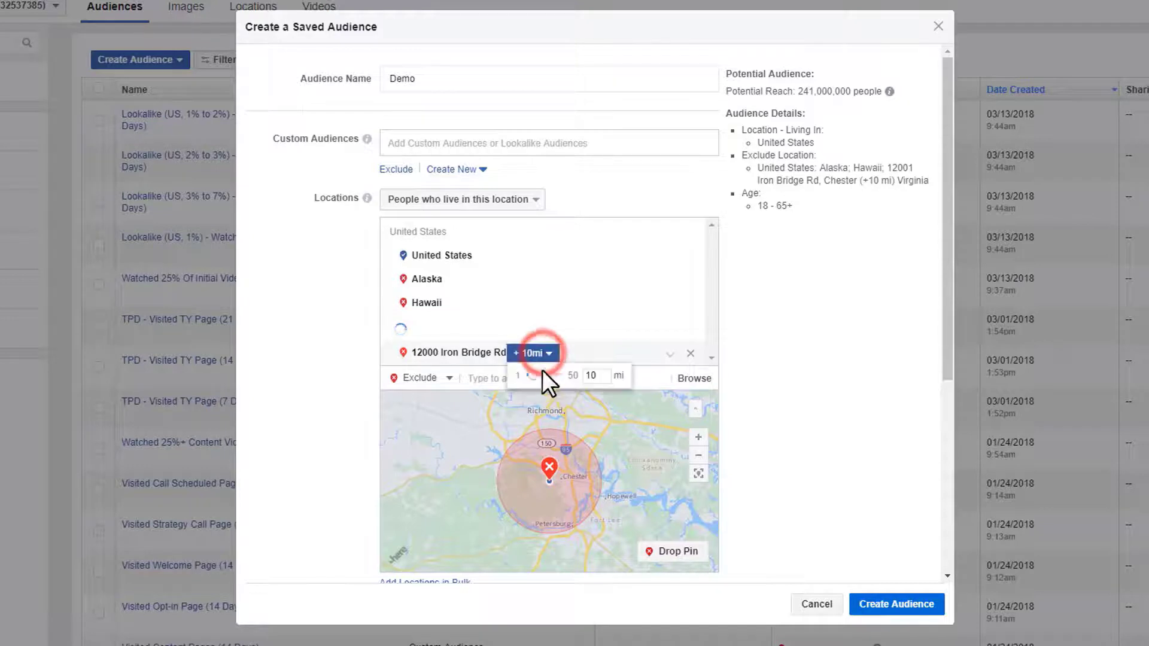
click(536, 377)
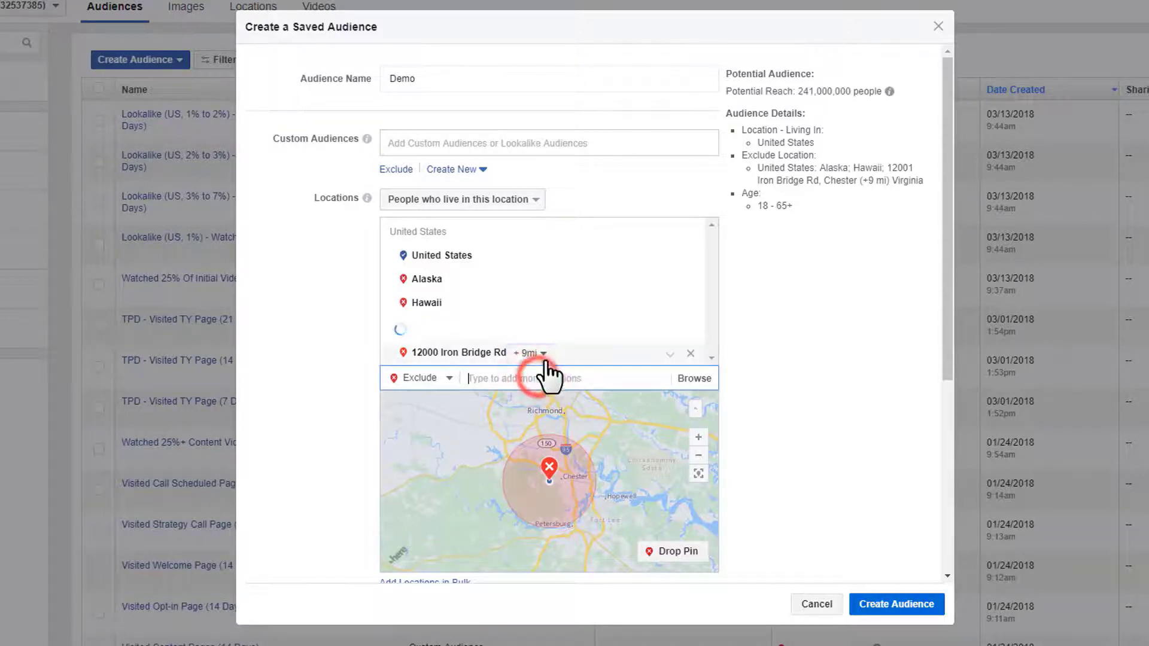
click(545, 357)
click(542, 376)
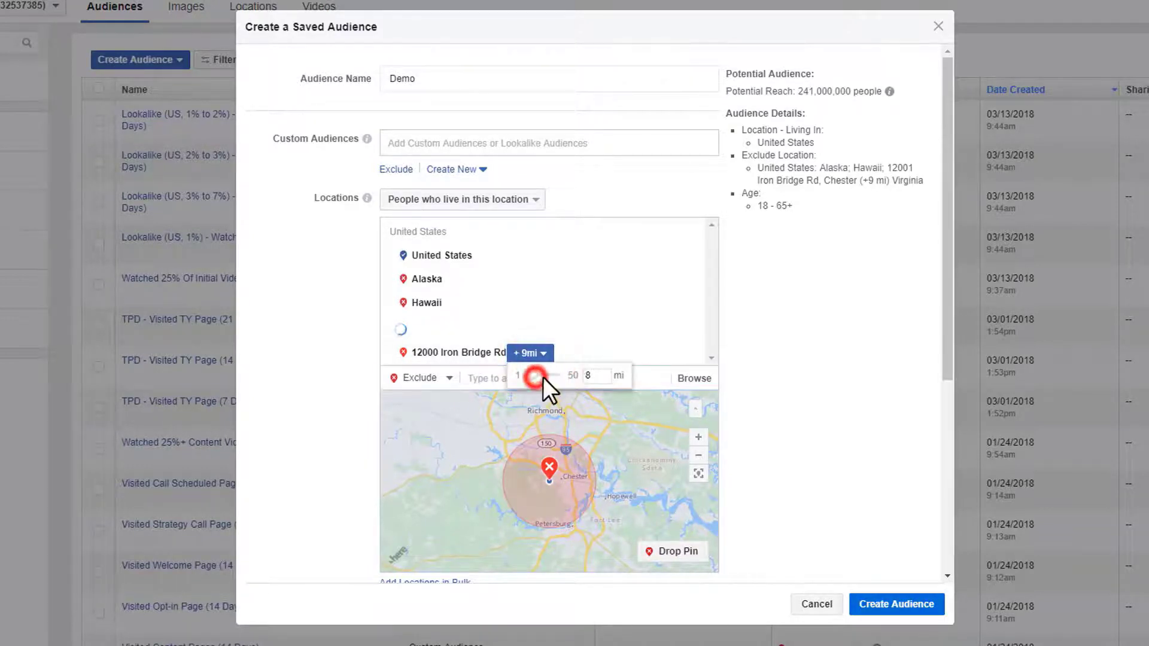
drag(551, 377, 541, 376)
click(872, 411)
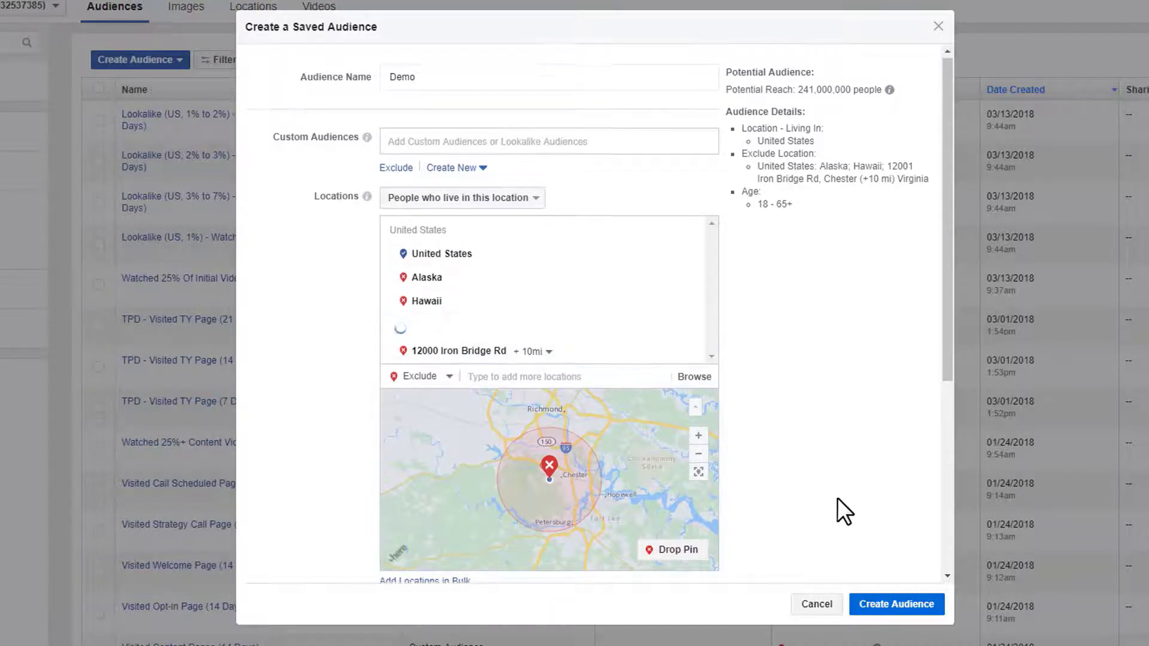
scroll(802, 497, down, 3)
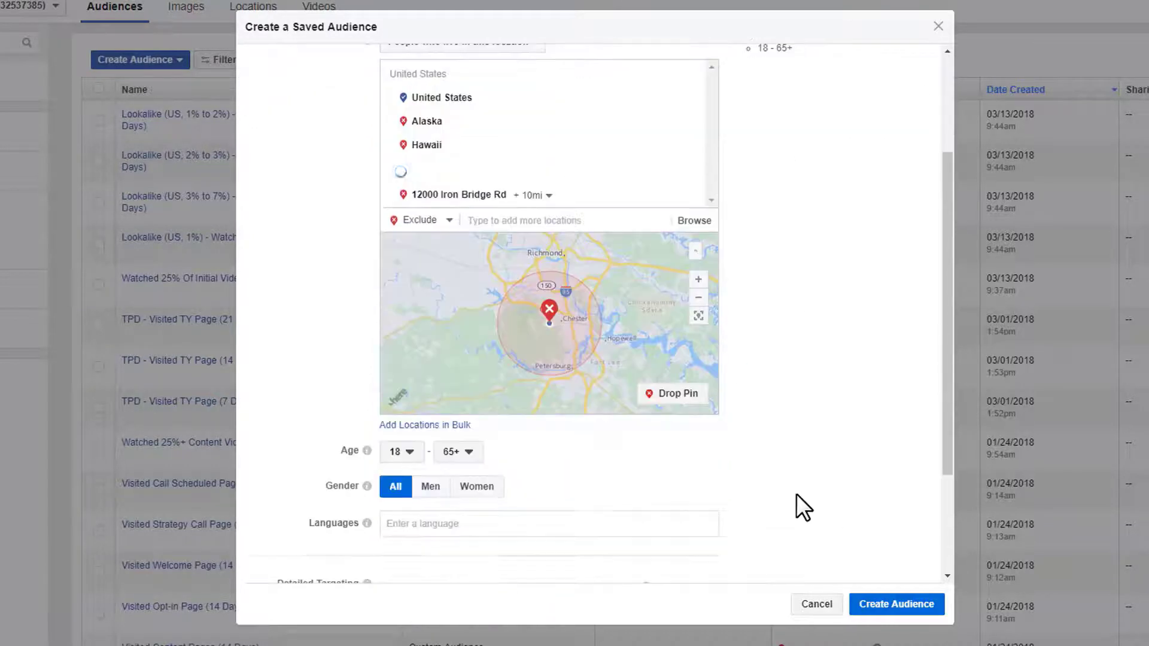
click(654, 395)
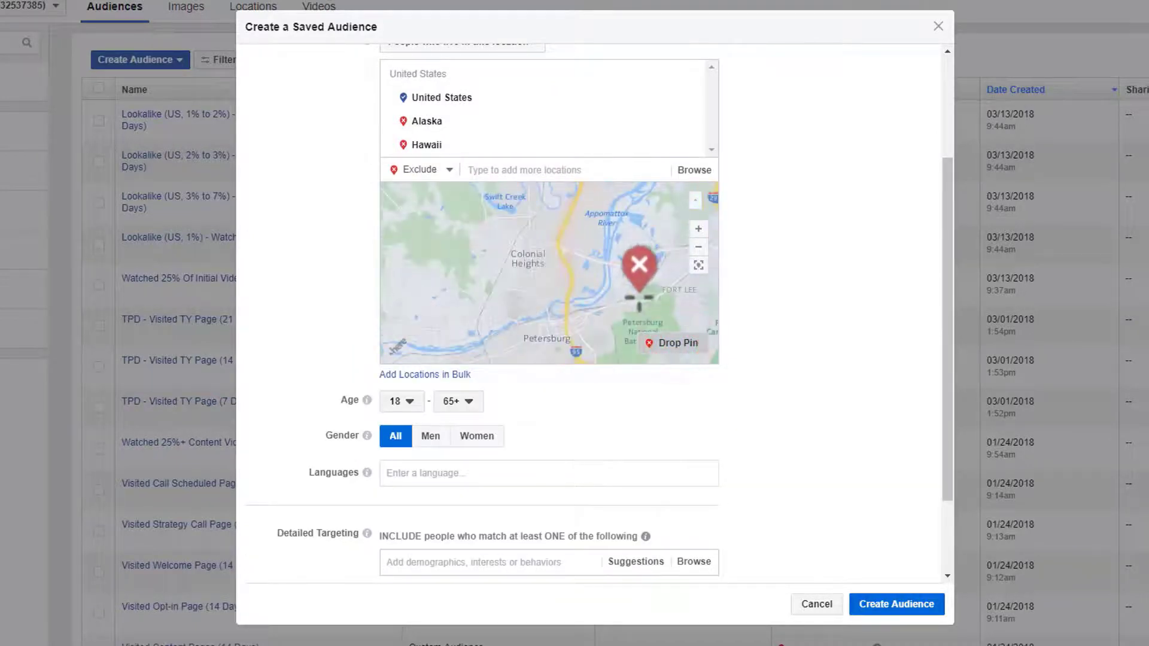
scroll(555, 258, up, 3)
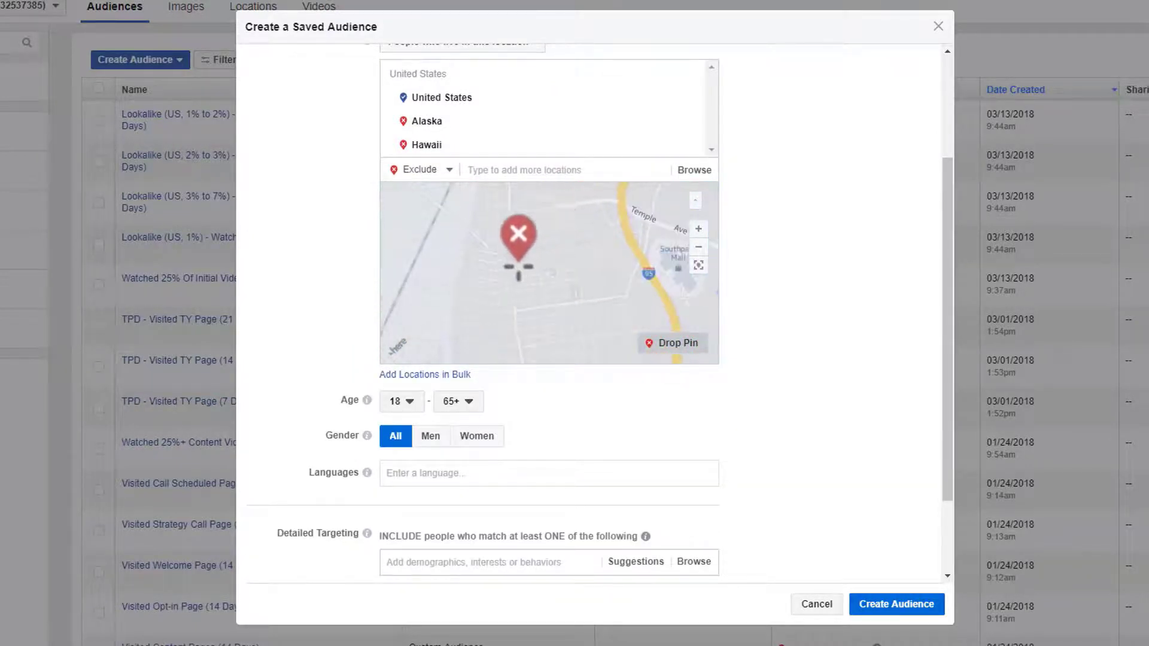
click(514, 253)
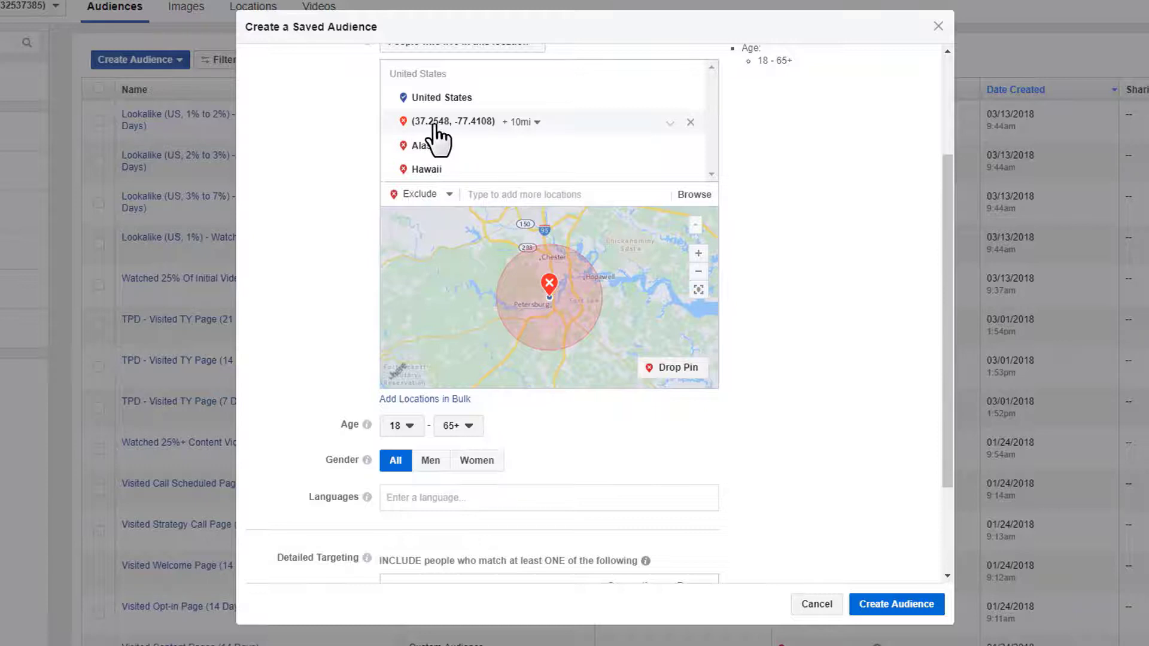
click(527, 122)
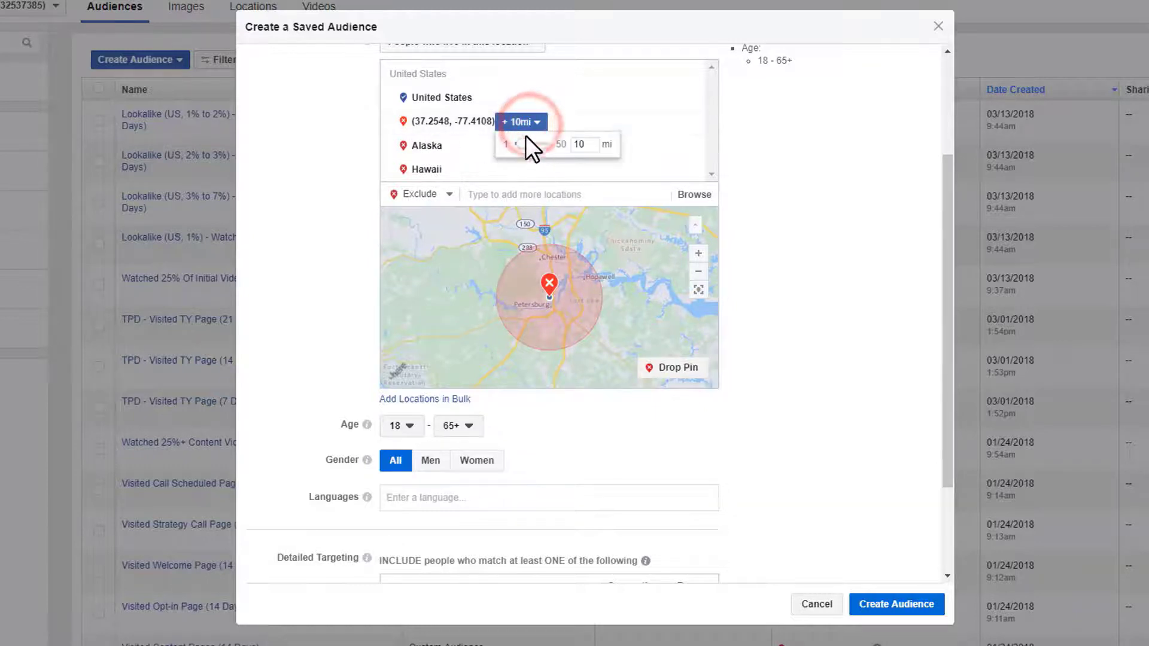
click(805, 174)
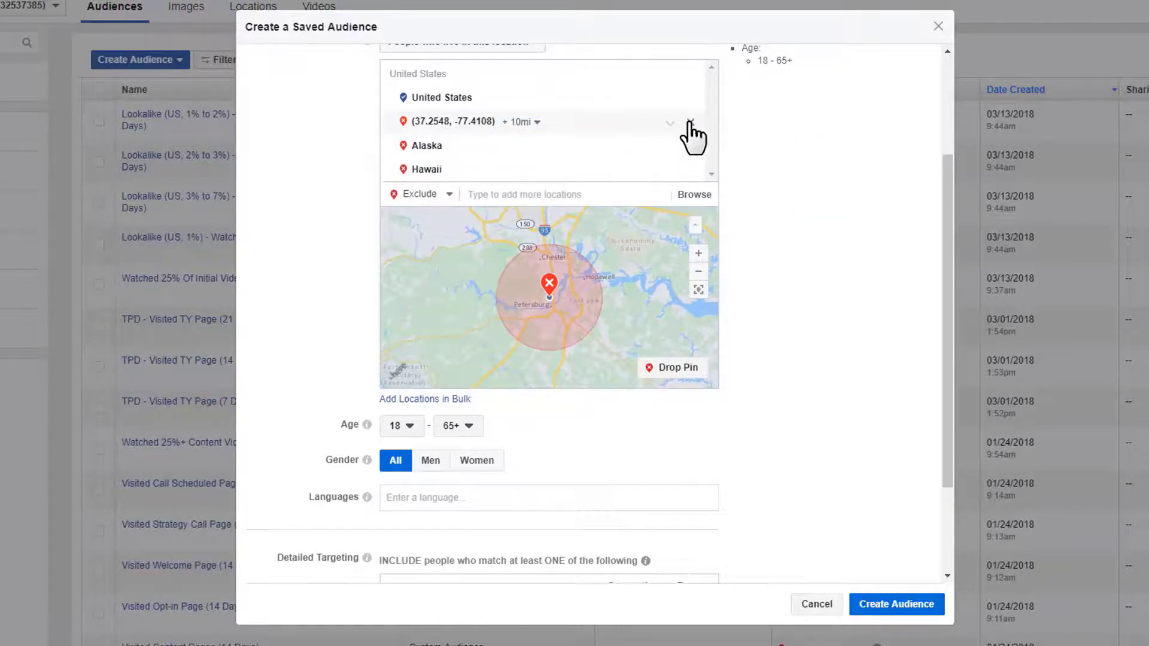
click(690, 124)
scroll(693, 132, up, 1)
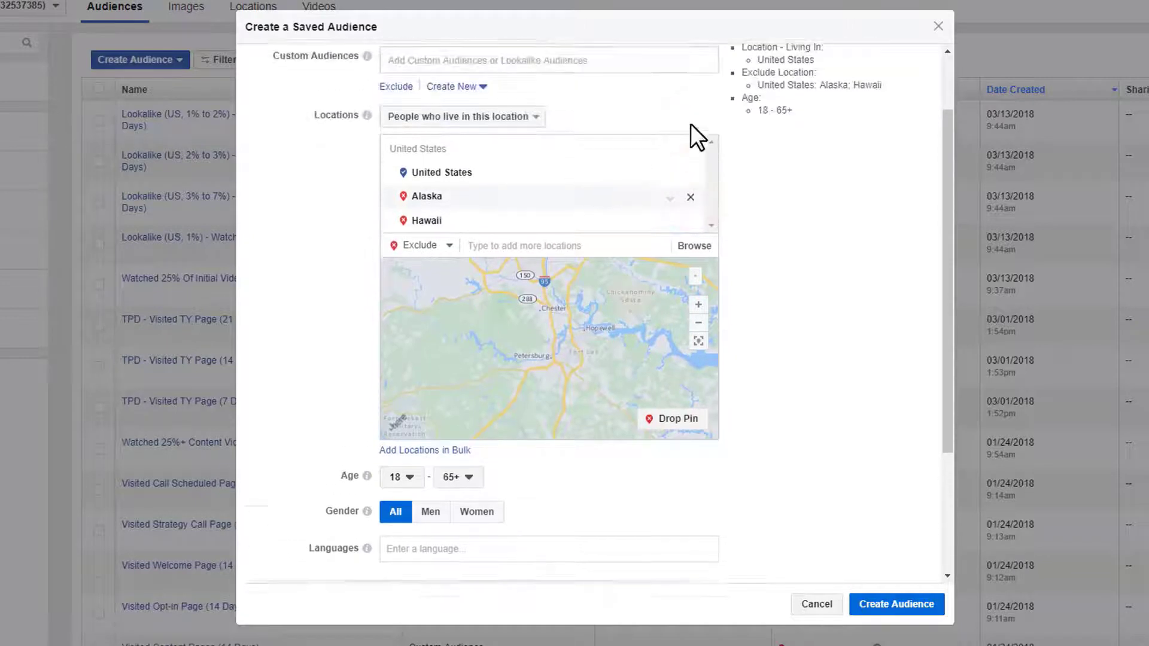
click(691, 153)
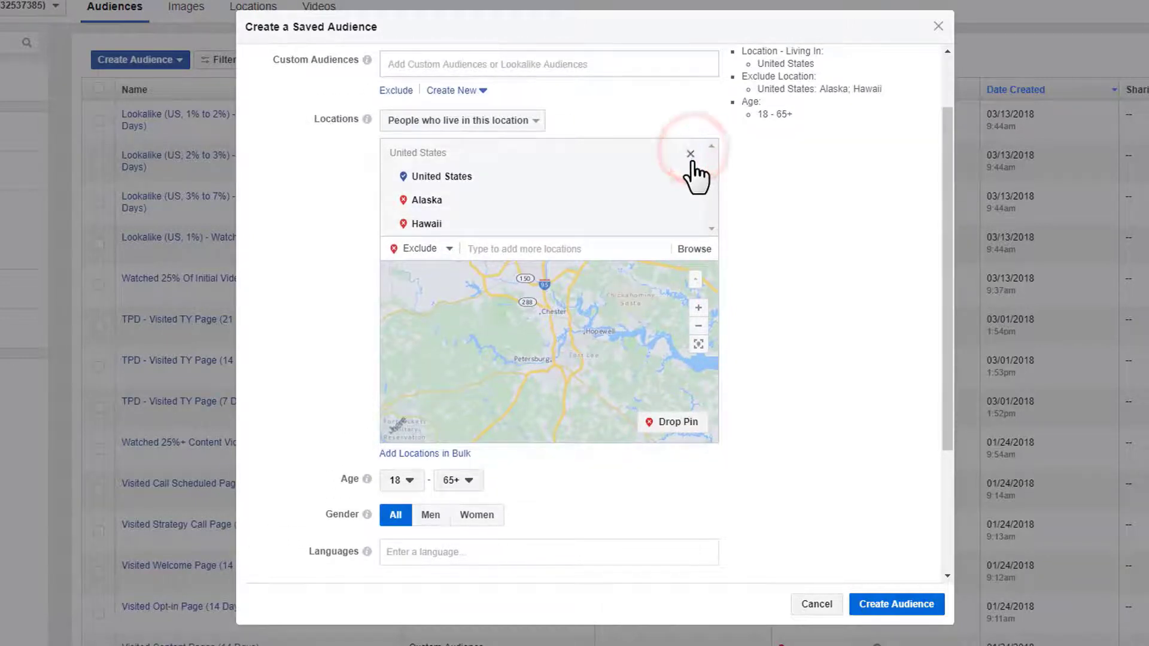
click(692, 178)
scroll(335, 296, down, 3)
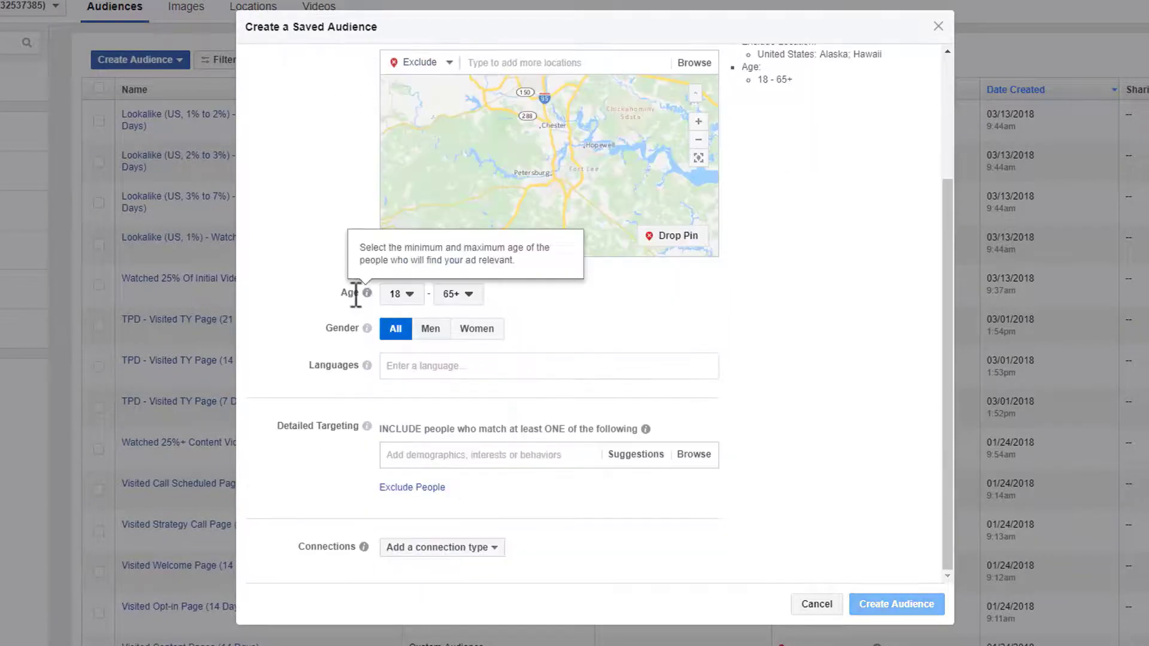
click(272, 271)
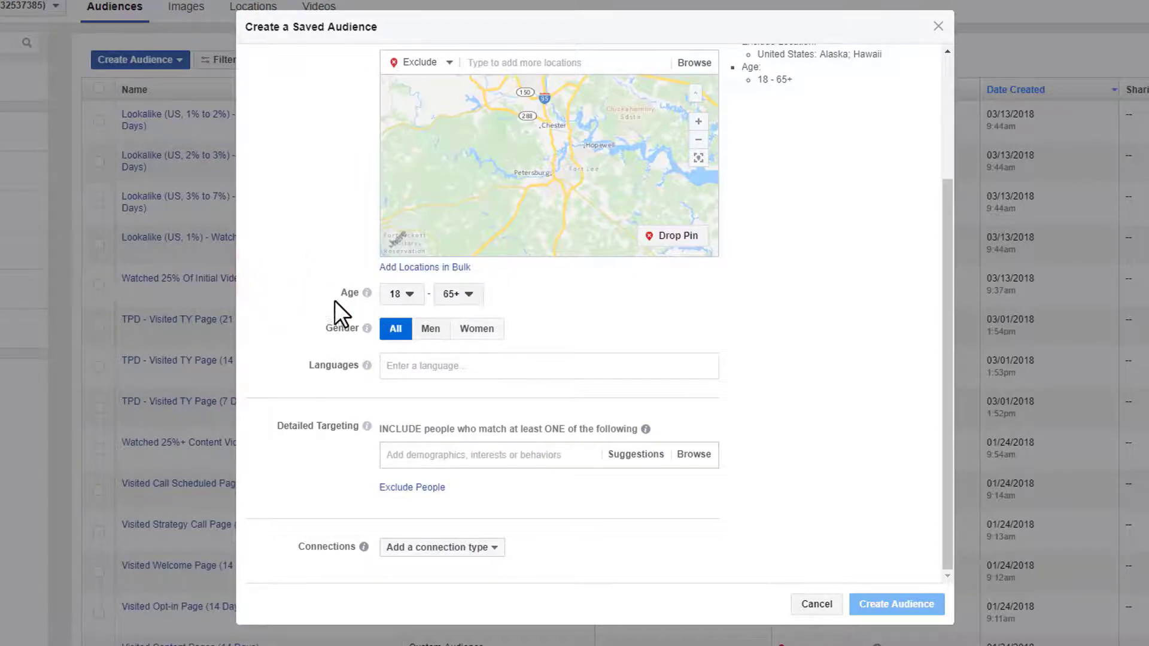
click(394, 295)
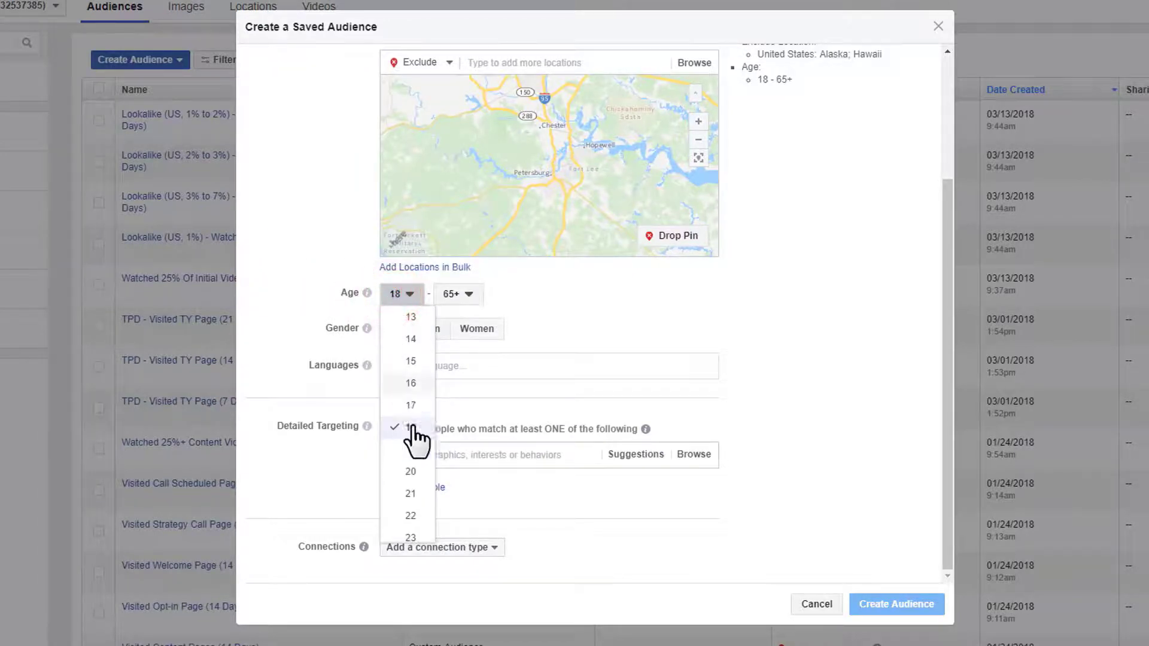
click(271, 317)
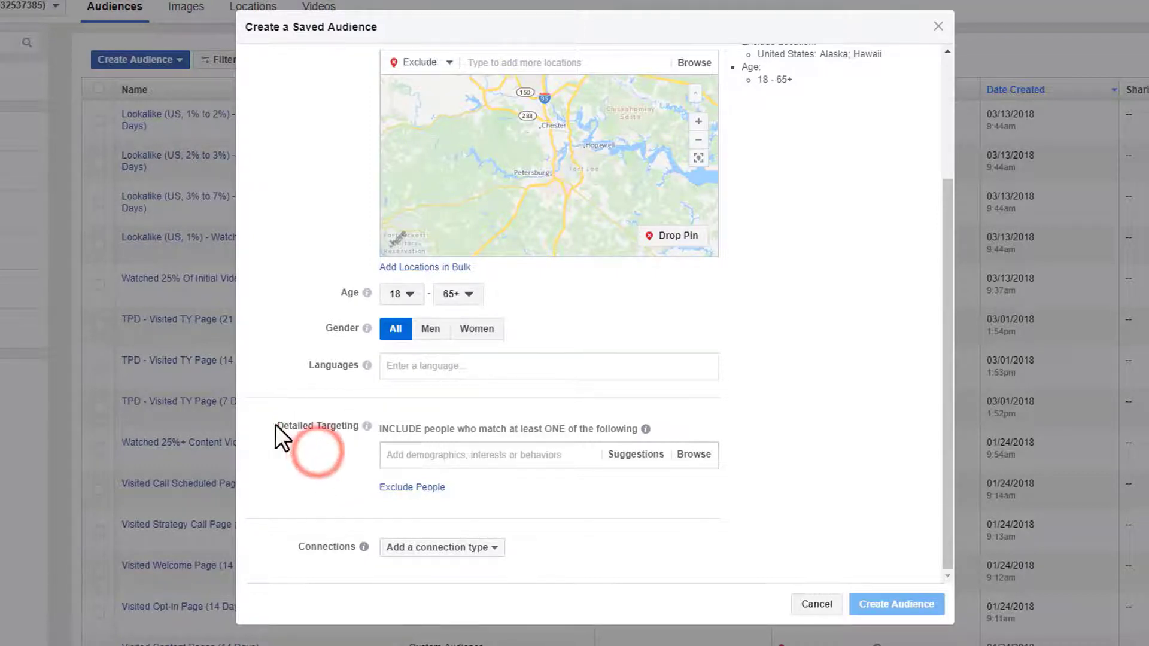
drag(275, 427, 409, 435)
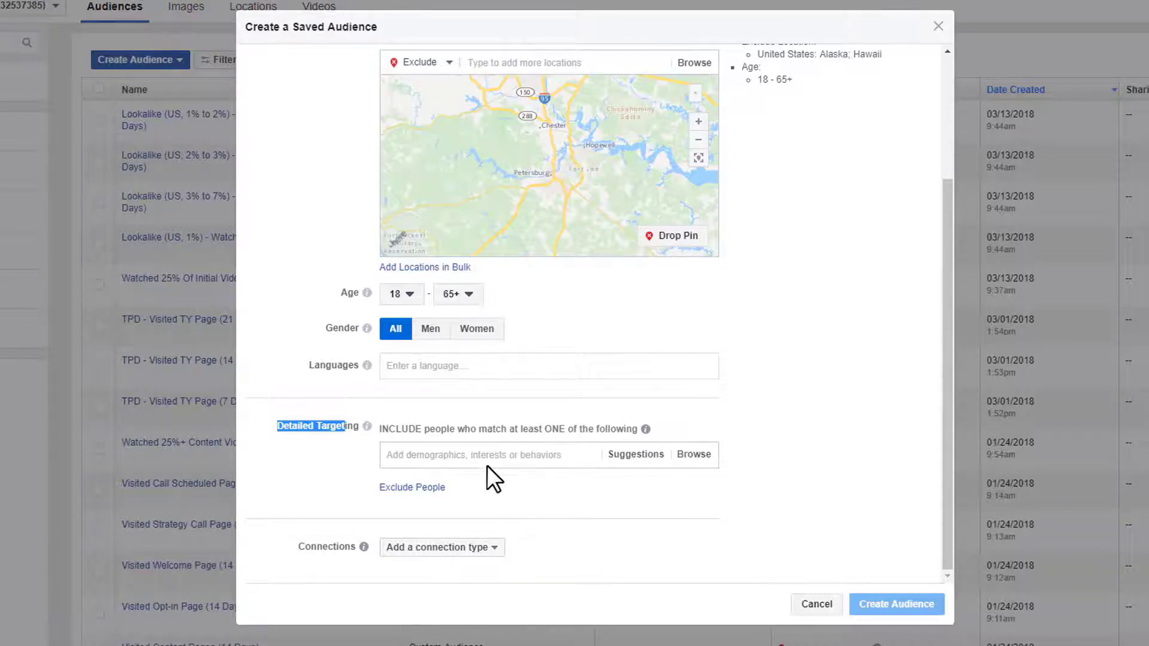
click(518, 466)
- Search 'marke' and add Marketing automation as a detailed targeting interest
click(488, 455)
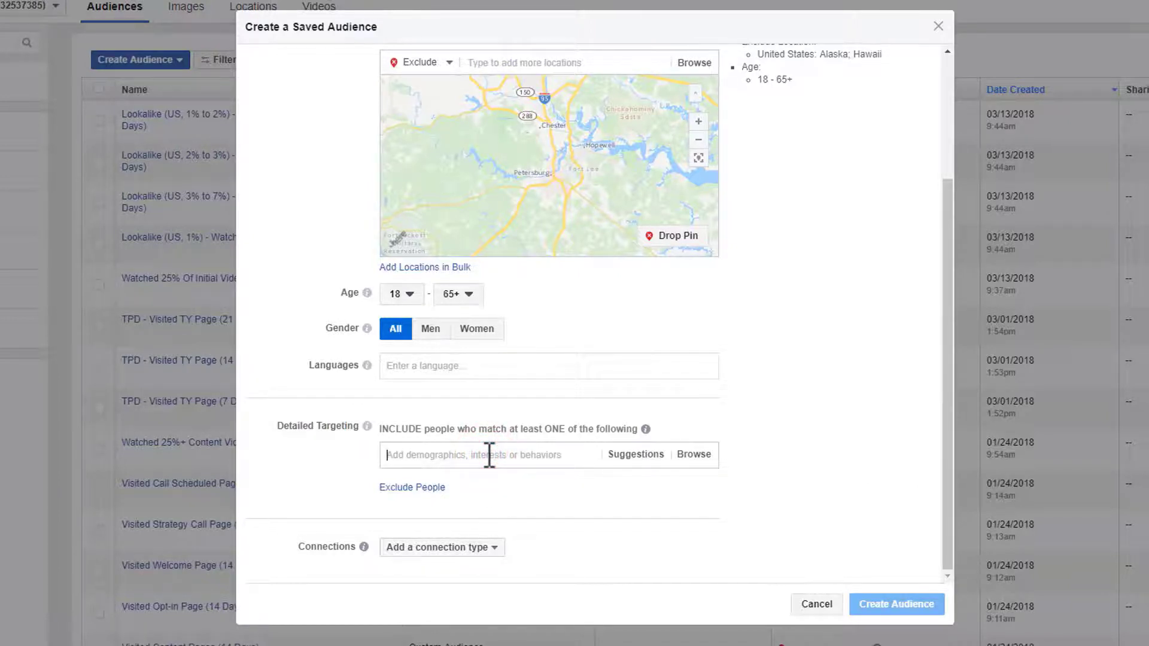
text(mark)
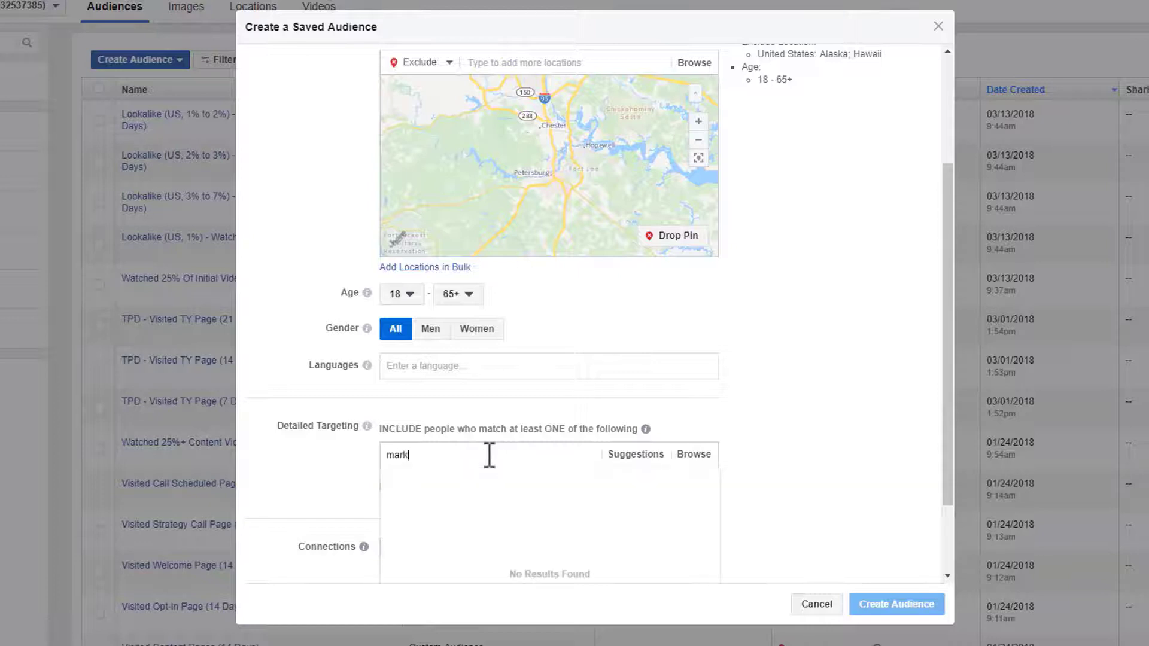
text(er)
key(BackSpace)
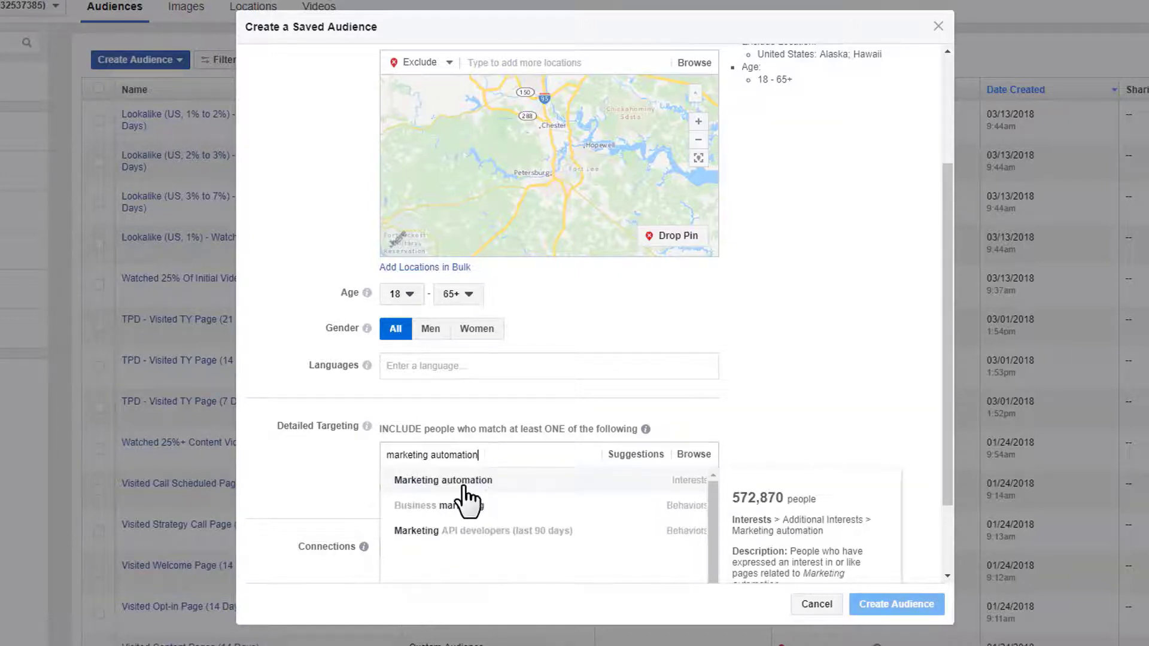
click(463, 487)
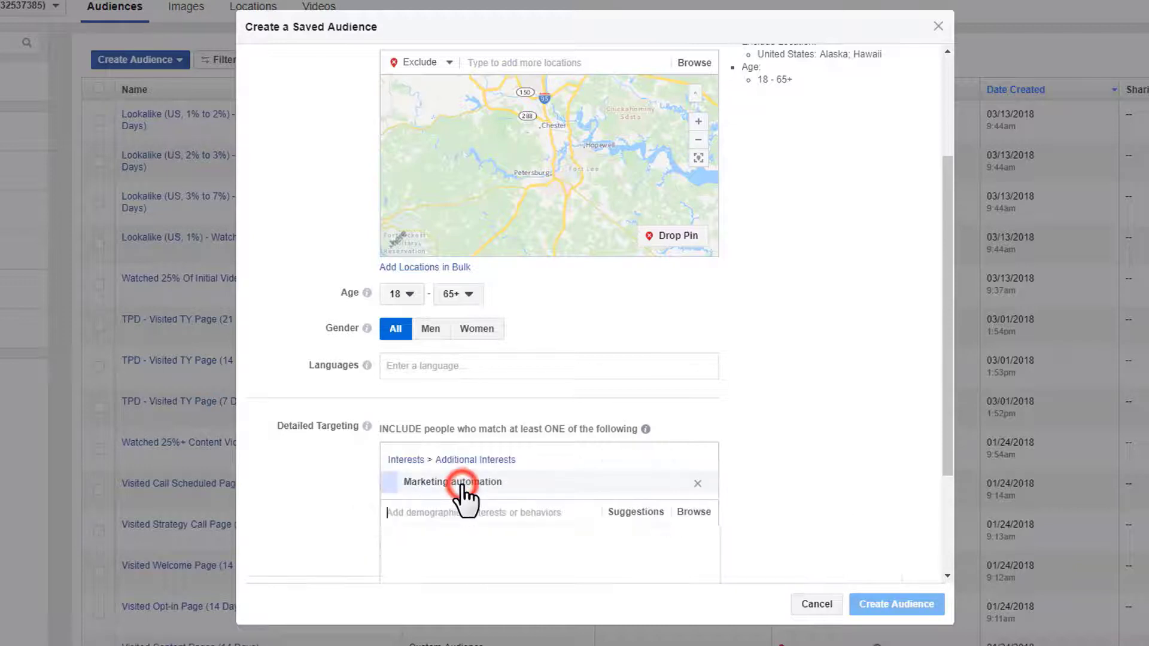
click(313, 484)
scroll(732, 504, down, 1)
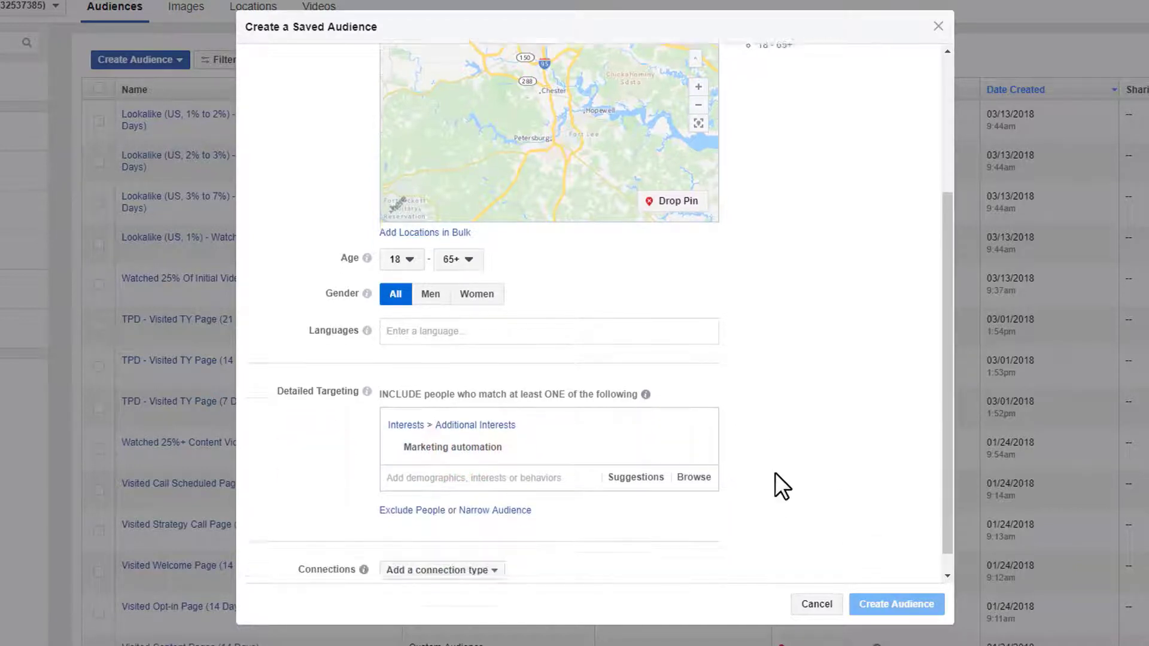
- Add suggested interests MailChimp, HubSpot, Constant Contact, IContact, HootSuite and Autoresponder
mouse_move(430, 417)
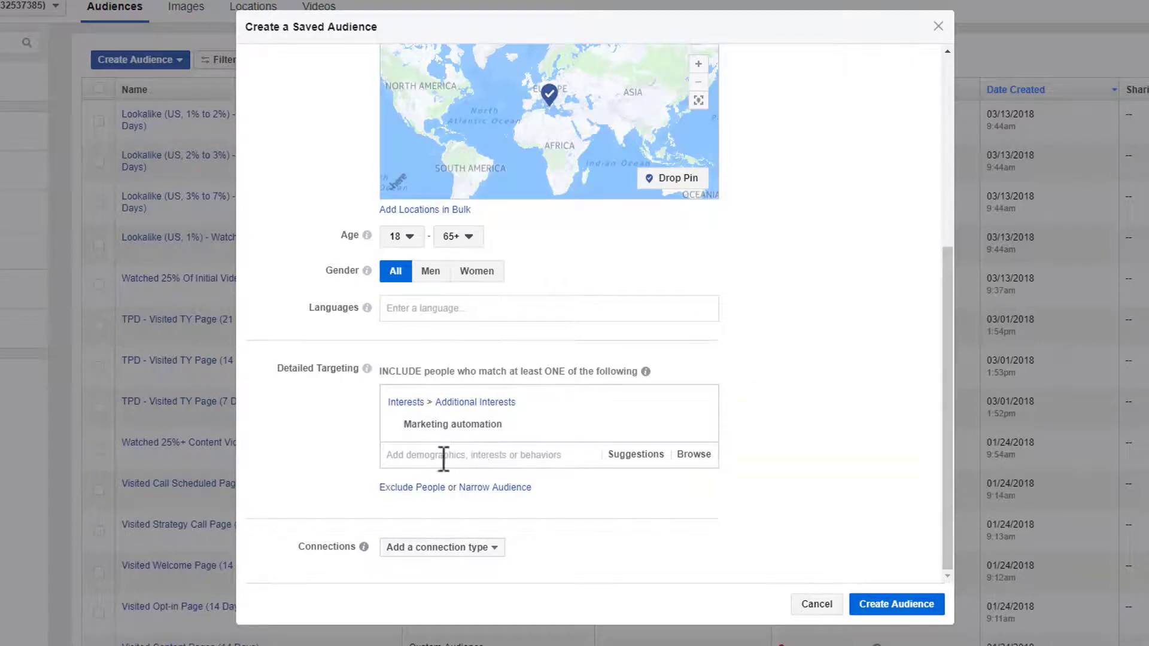
click(635, 455)
scroll(874, 468, down, 2)
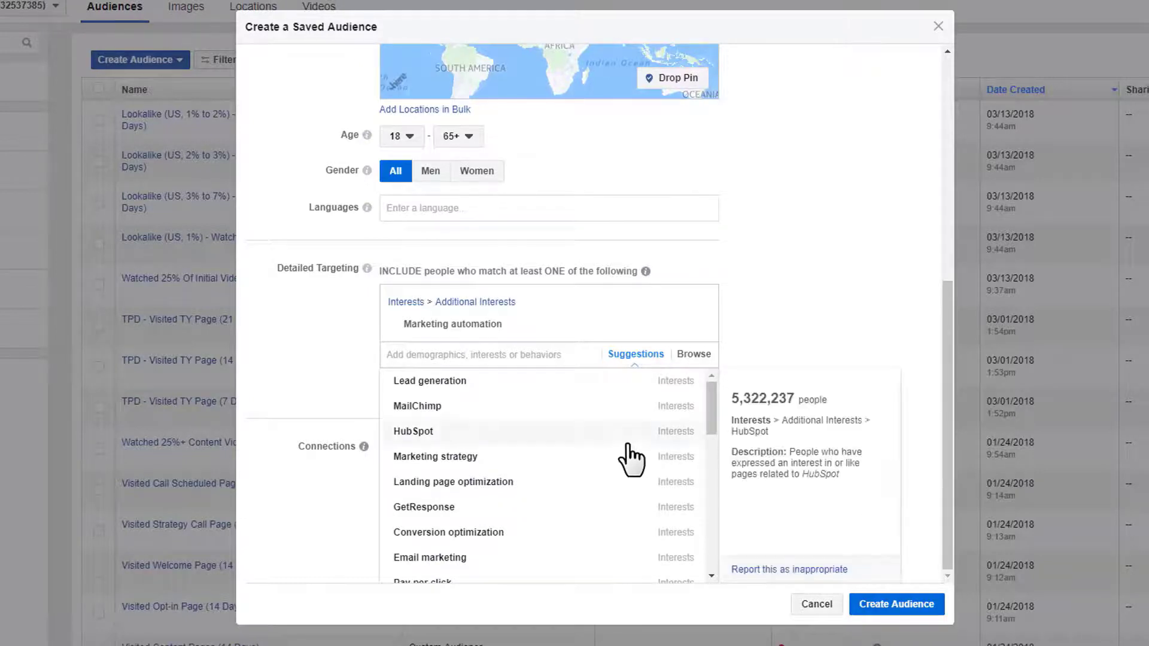
click(465, 407)
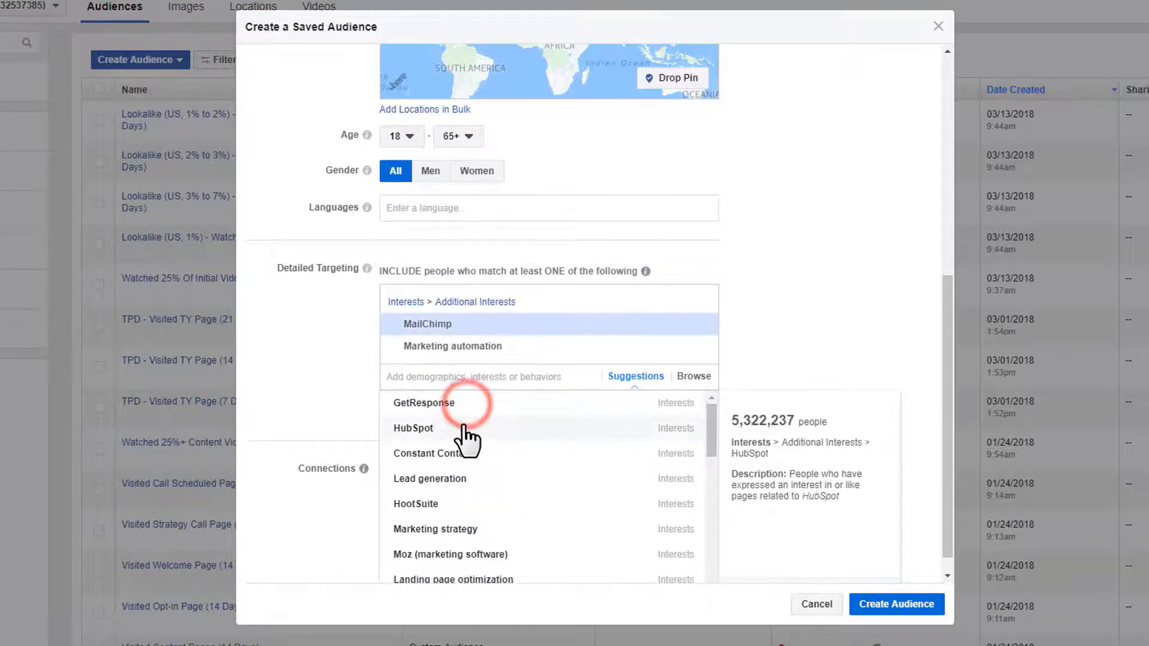
click(465, 424)
click(489, 451)
click(495, 509)
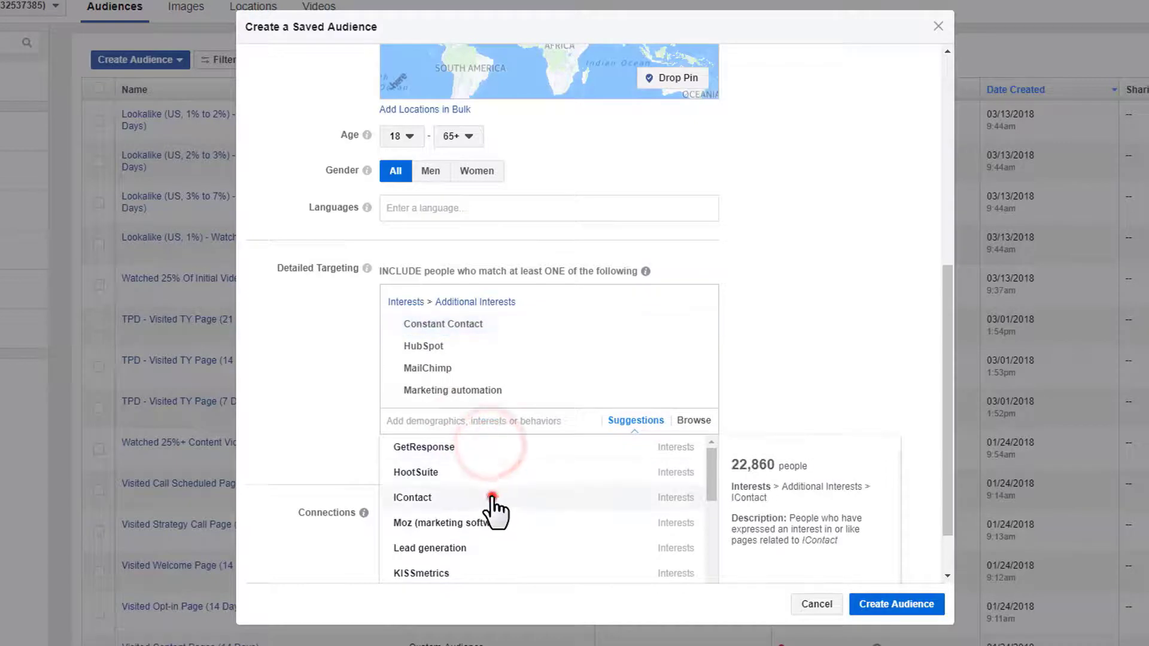
click(518, 520)
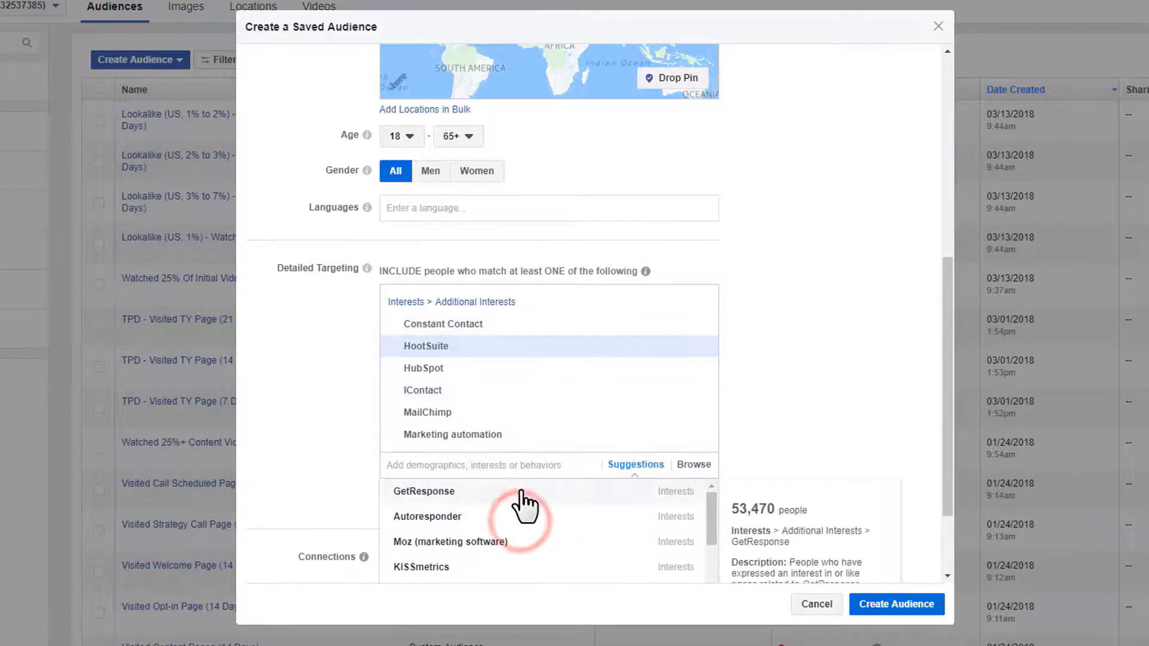
click(510, 524)
click(845, 422)
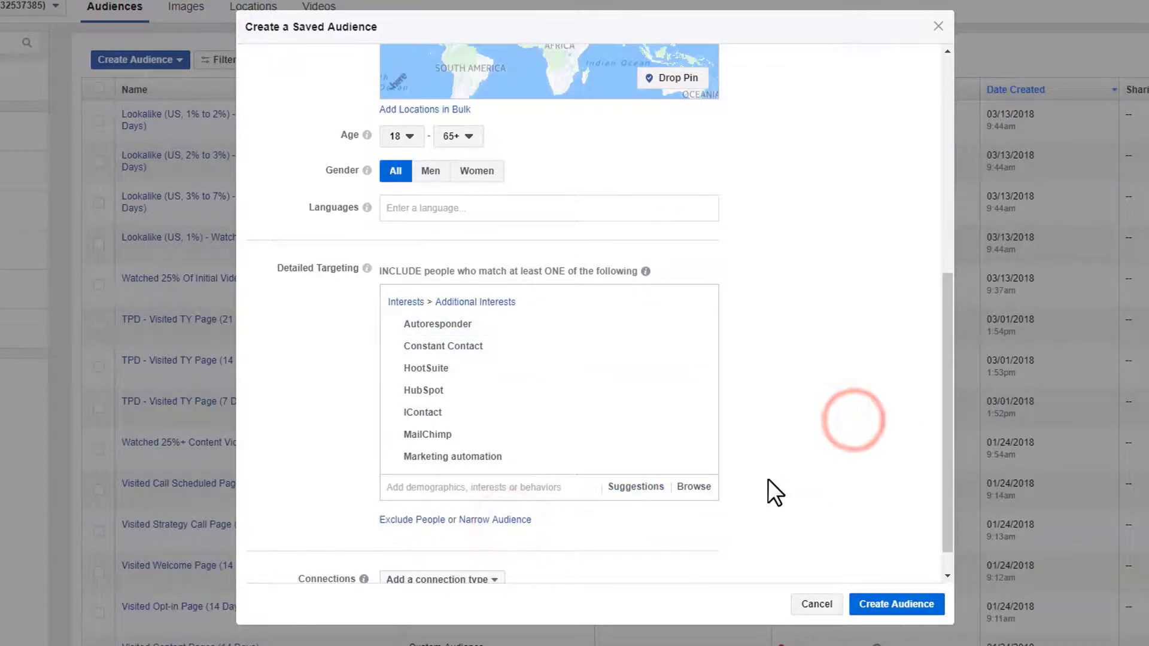
scroll(521, 395, down, 1)
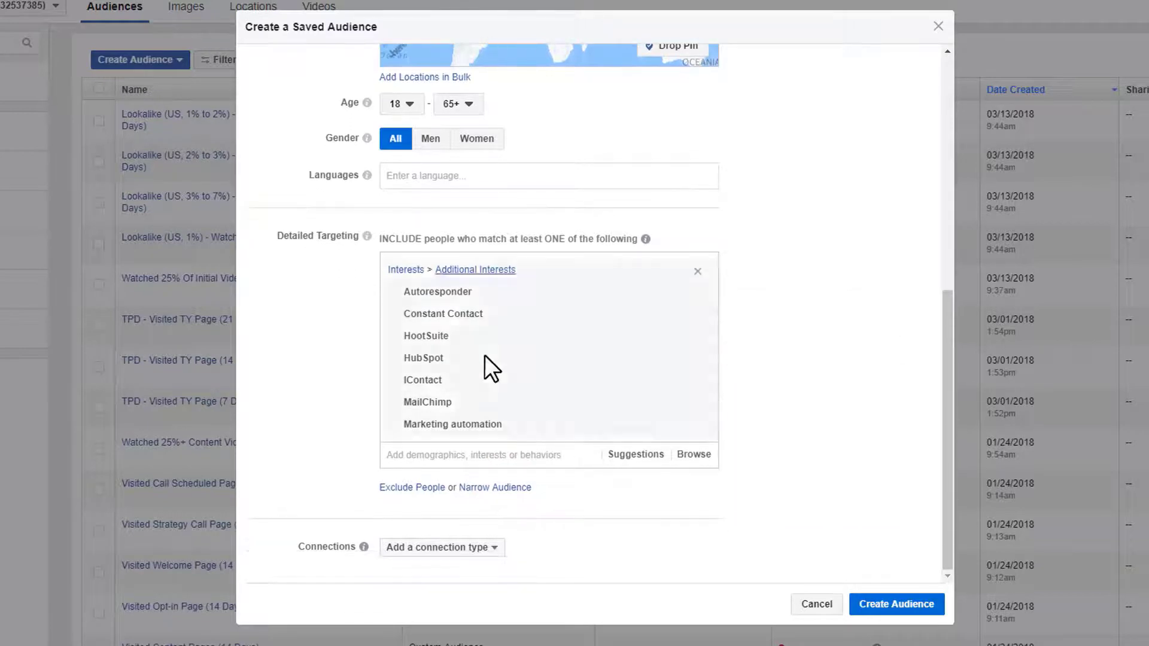
scroll(511, 397, up, 3)
scroll(479, 398, down, 4)
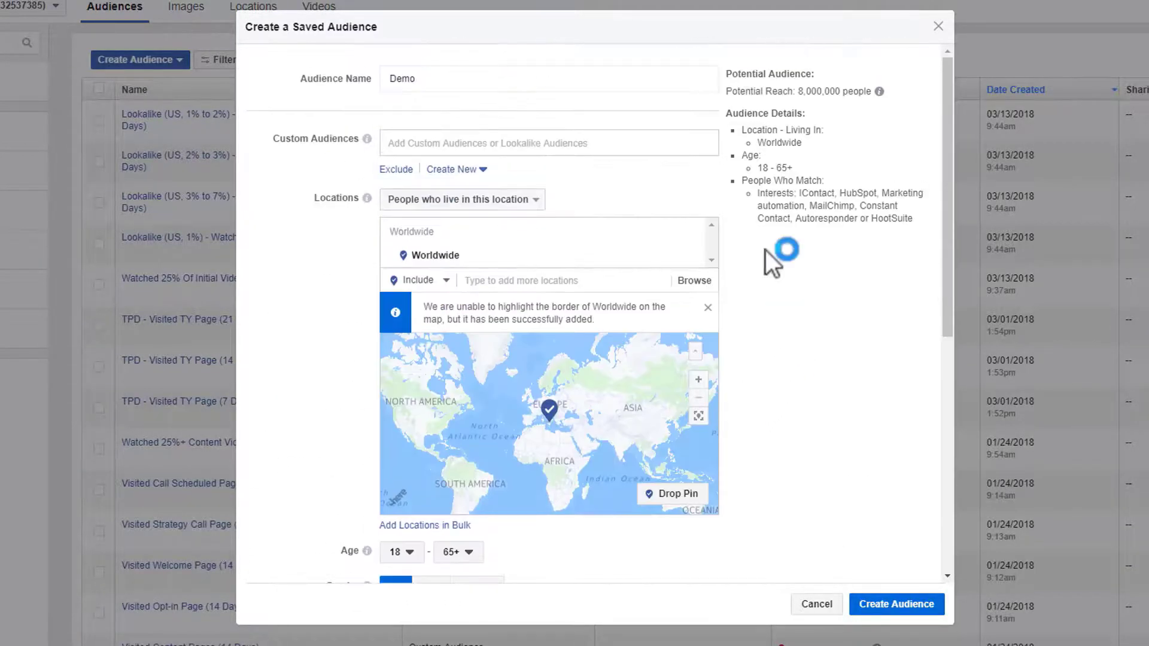
- Remove Worldwide and add United States, searched with 'un', as the location
drag(732, 91, 833, 91)
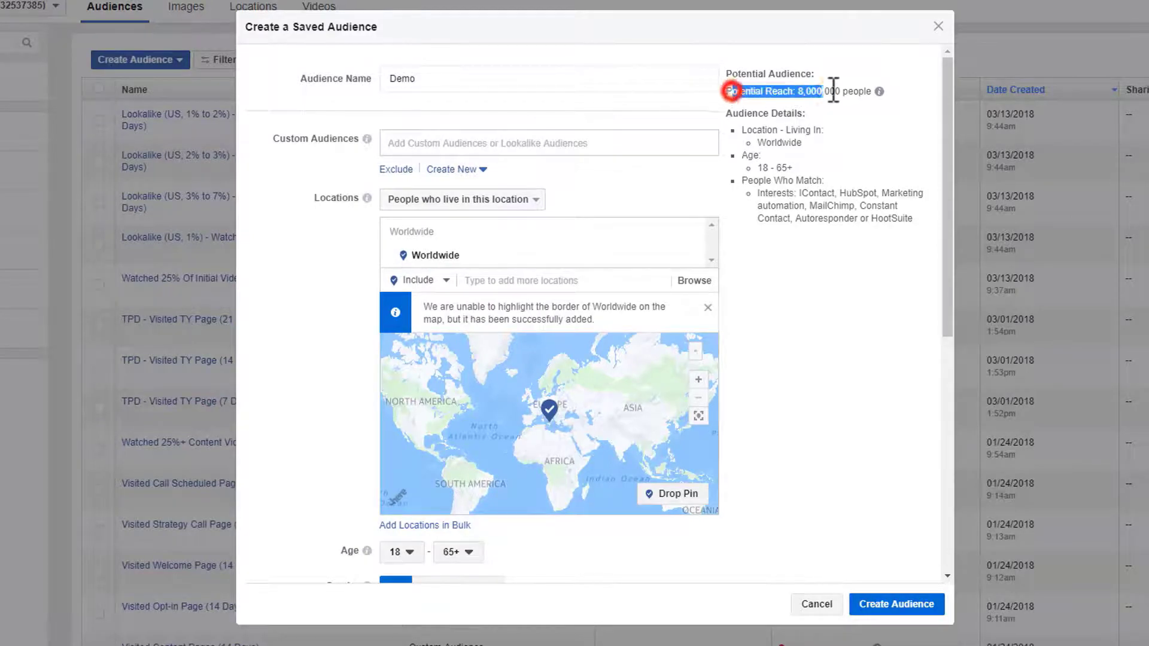
click(838, 90)
click(875, 324)
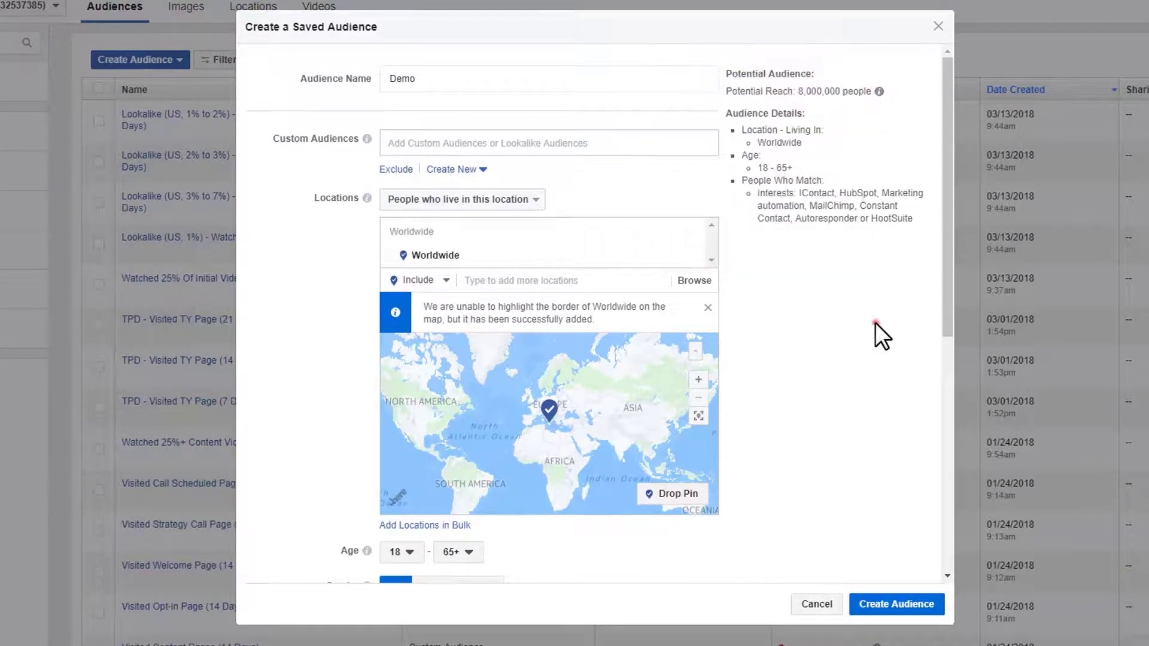
mouse_move(410, 254)
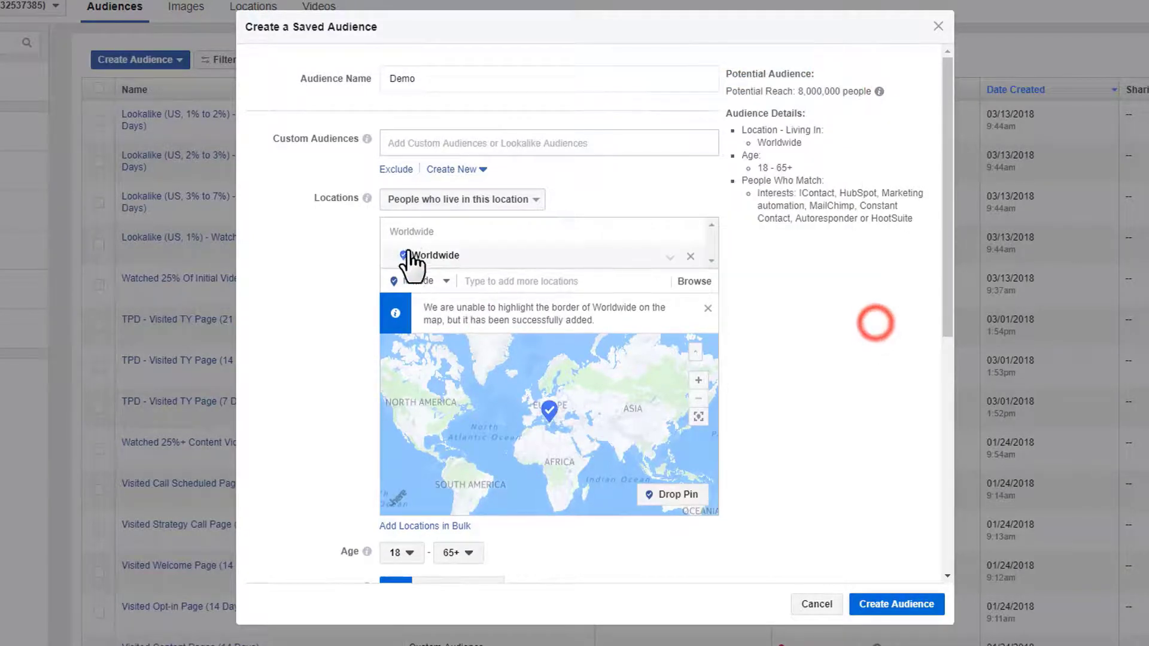
click(690, 258)
click(555, 236)
text(united)
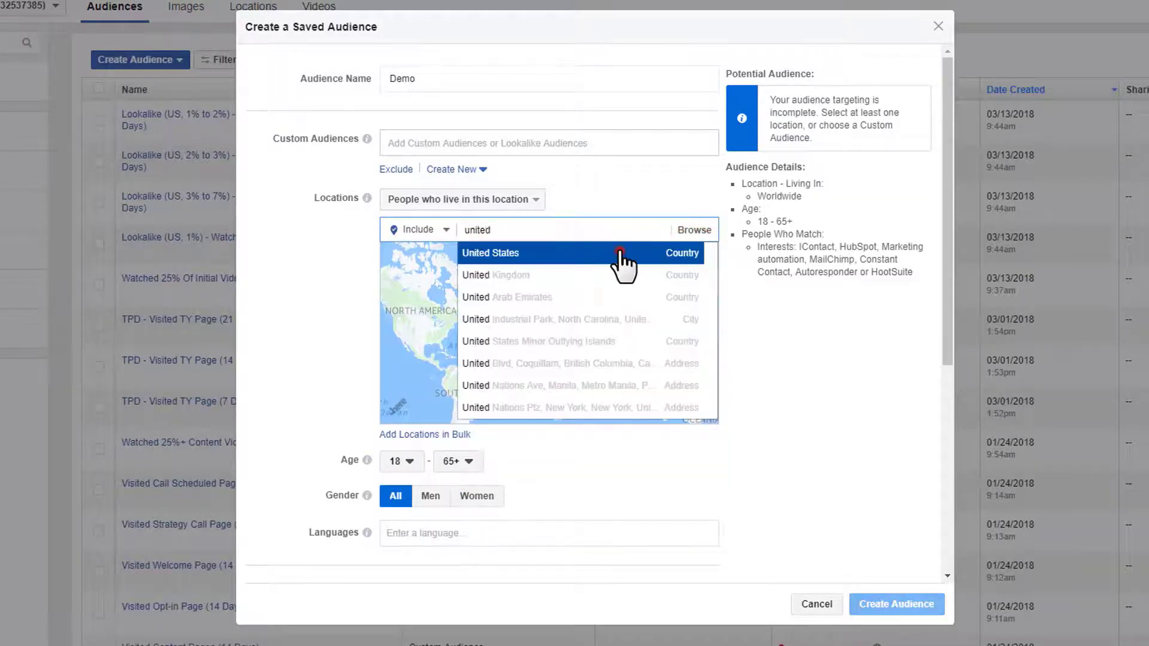
click(620, 252)
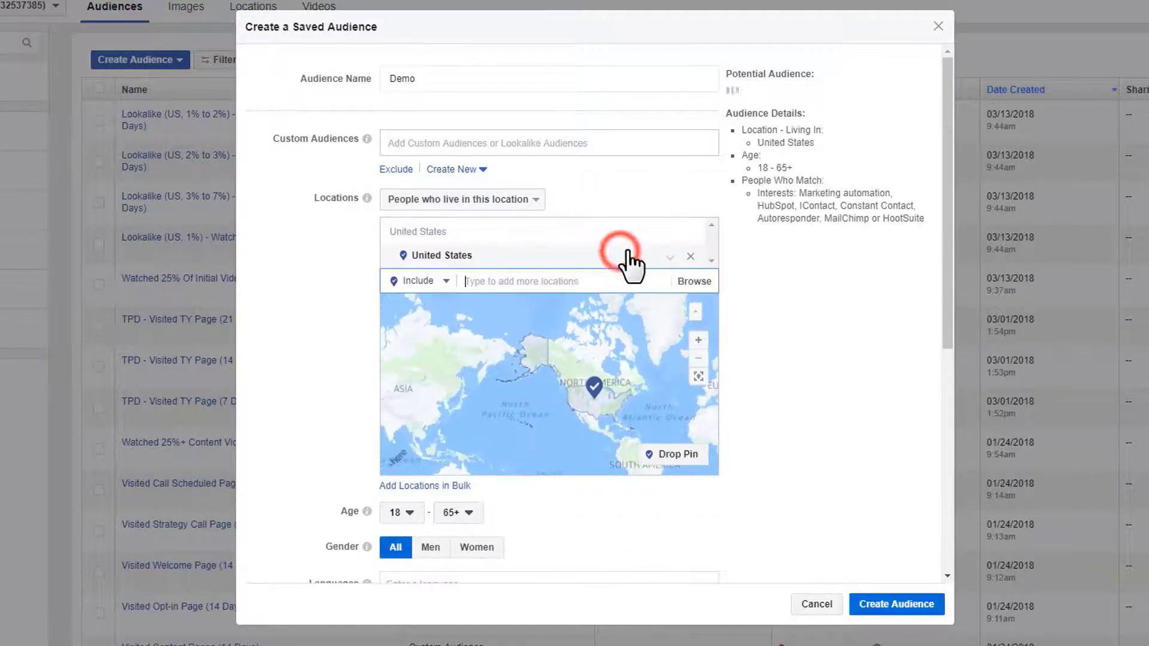
click(836, 314)
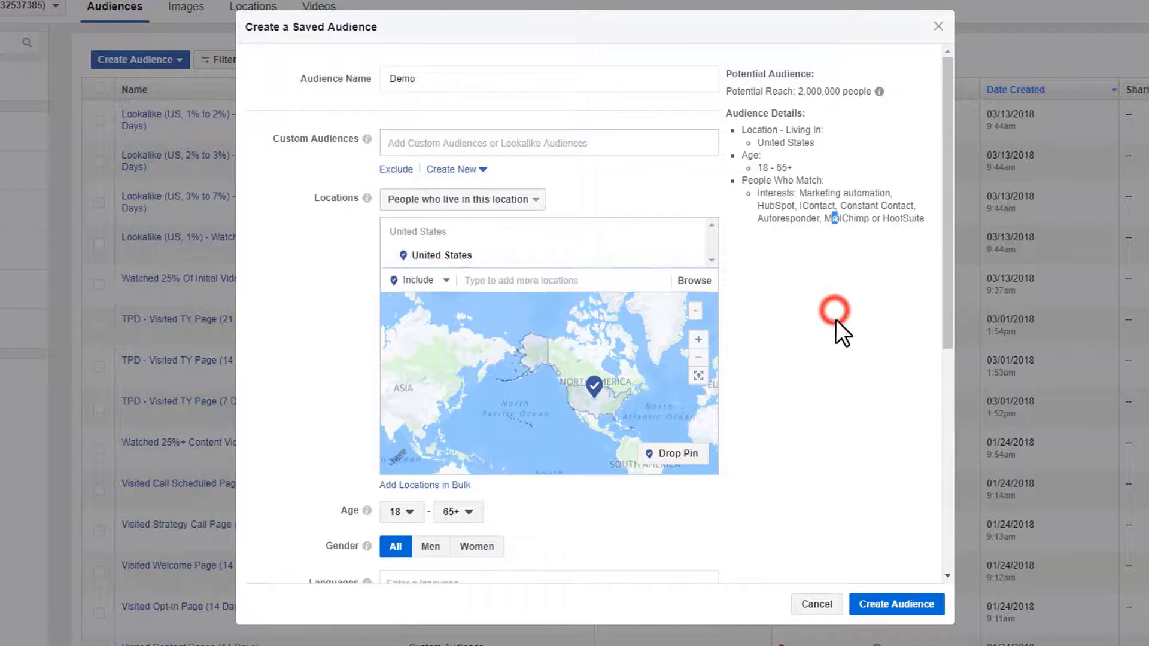
scroll(836, 317, down, 6)
scroll(838, 324, down, 1)
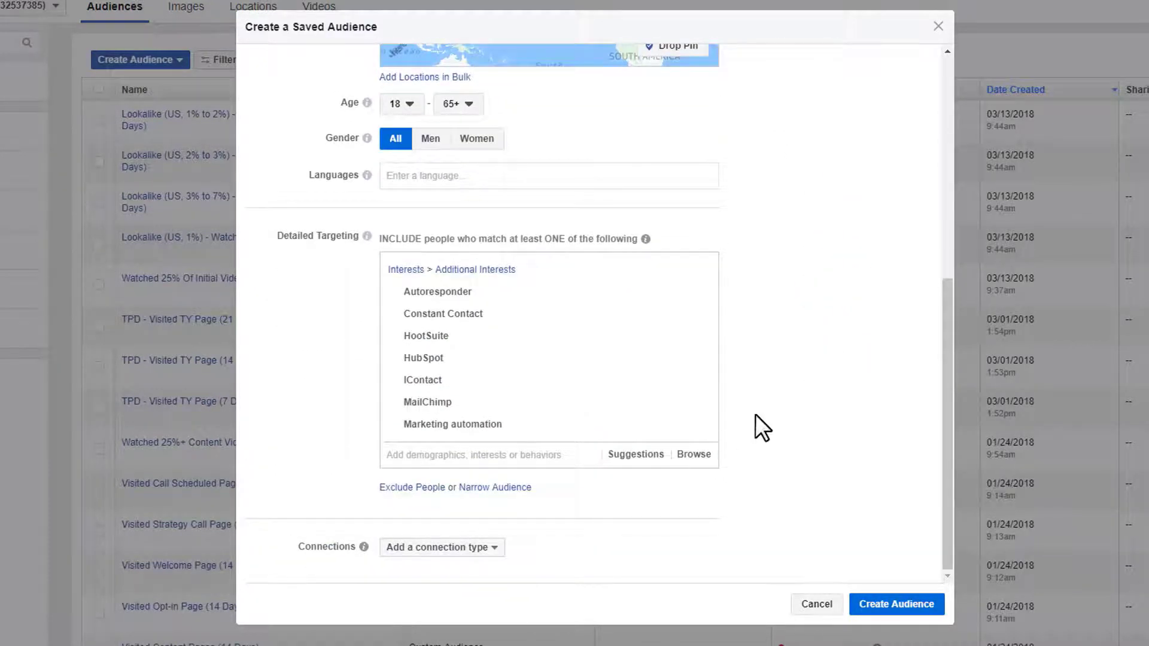
- Add Demographics > Relationship > Relationship Status: Single to detailed targeting
click(699, 456)
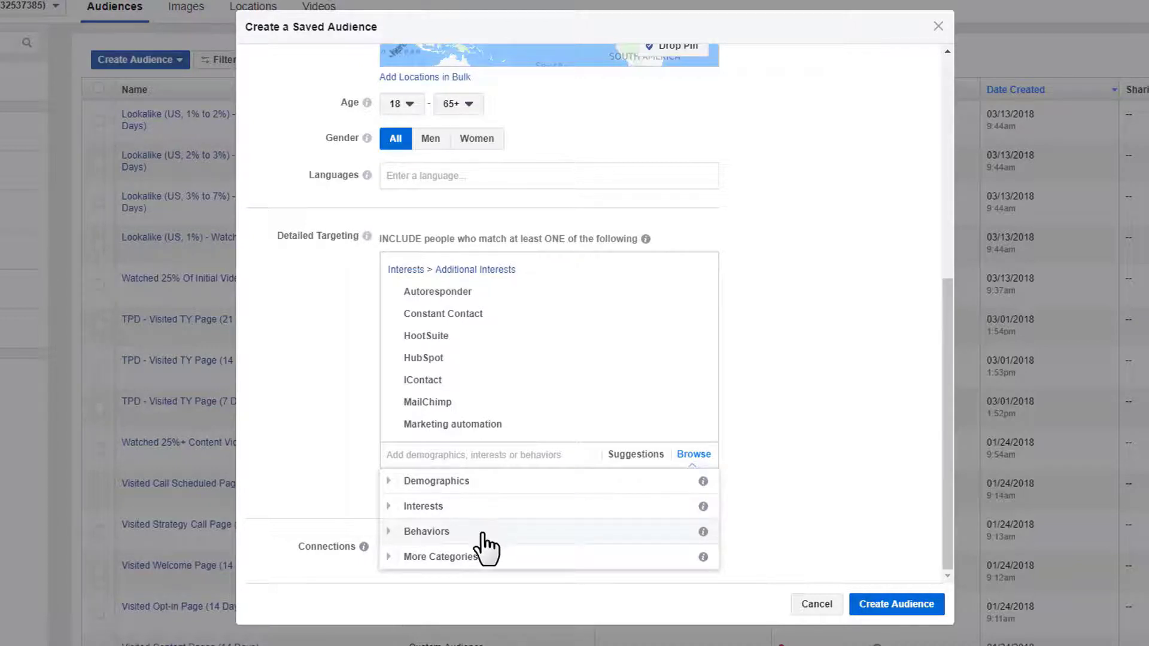
click(389, 480)
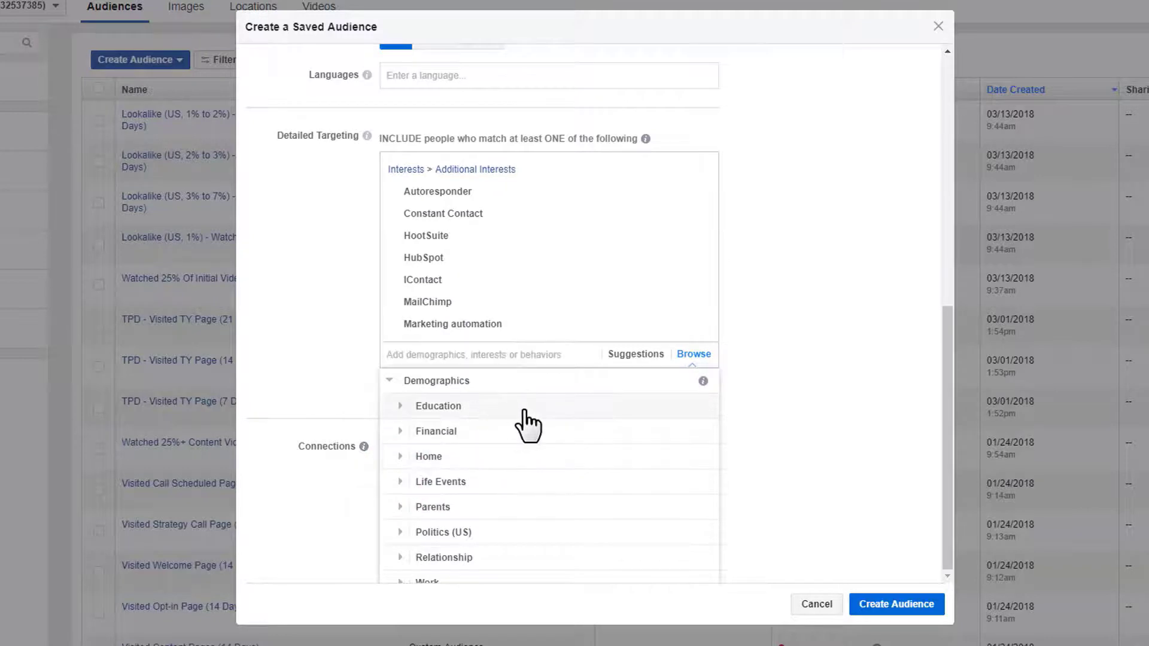
scroll(500, 482, down, 1)
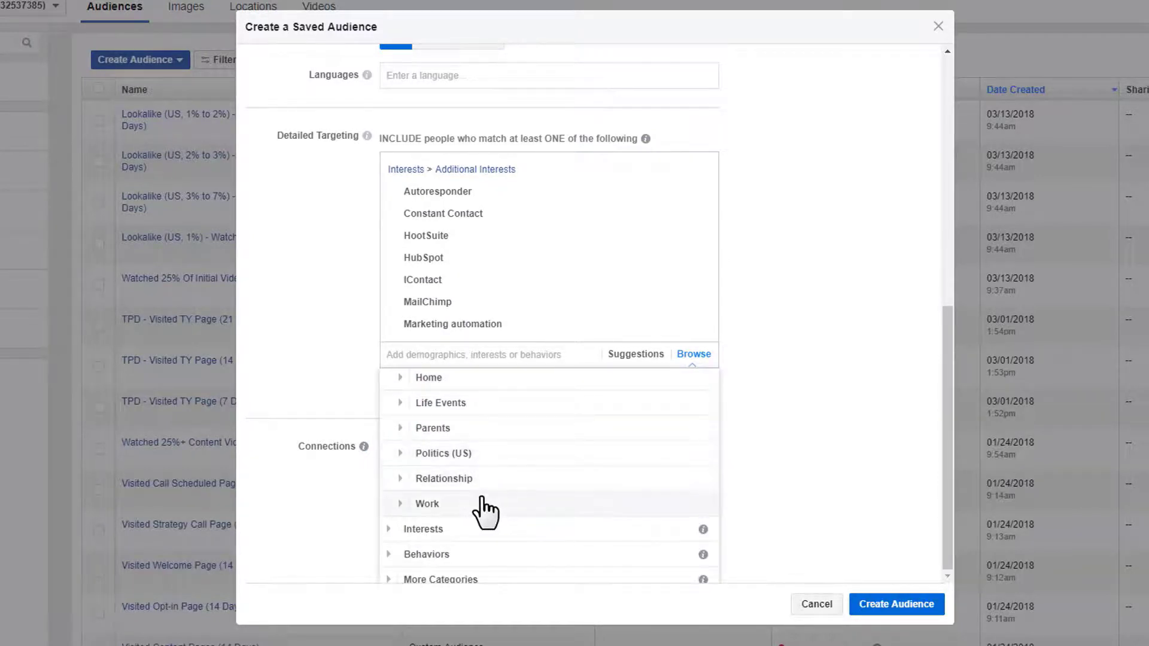
click(400, 478)
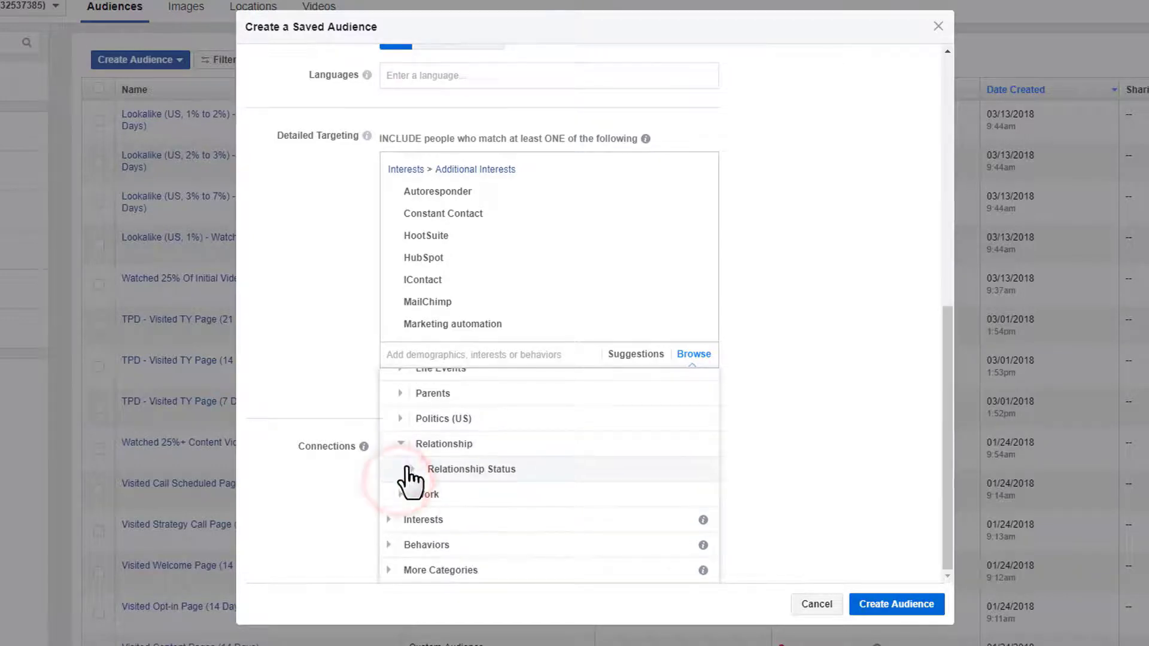
click(410, 479)
scroll(592, 487, down, 3)
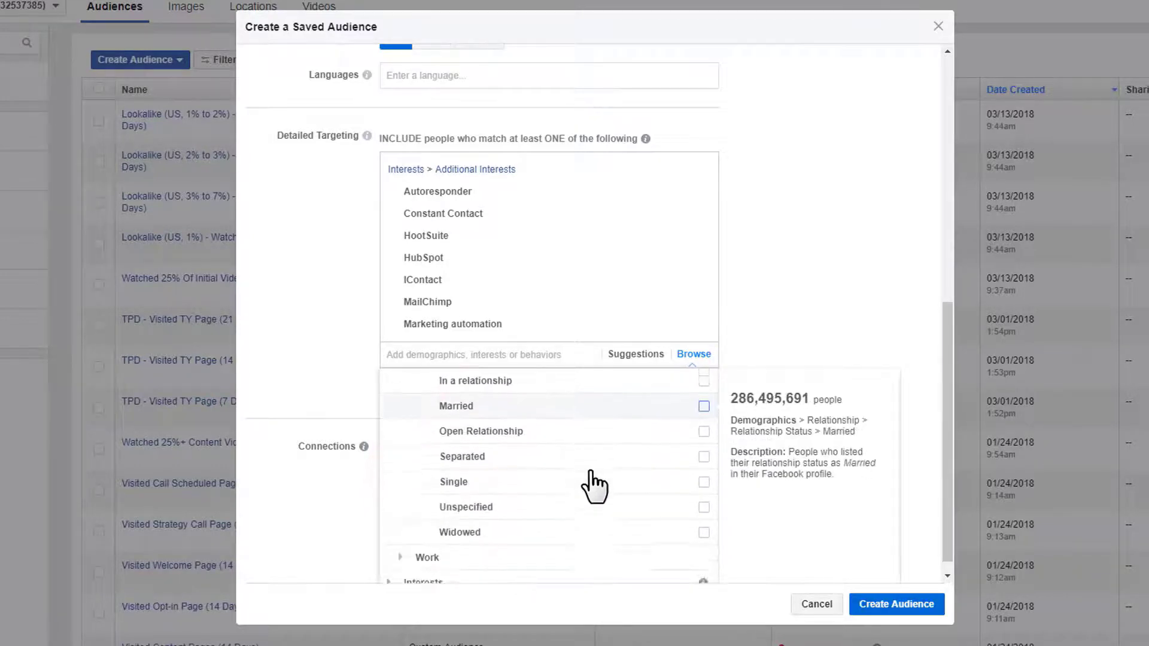
click(704, 481)
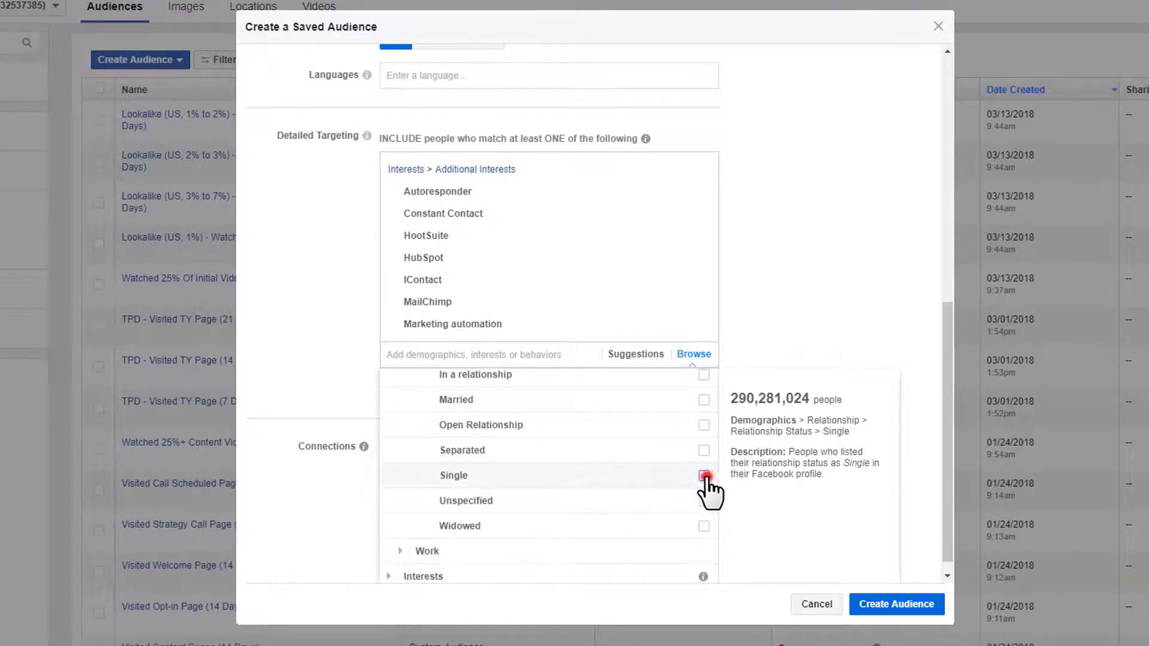
click(327, 279)
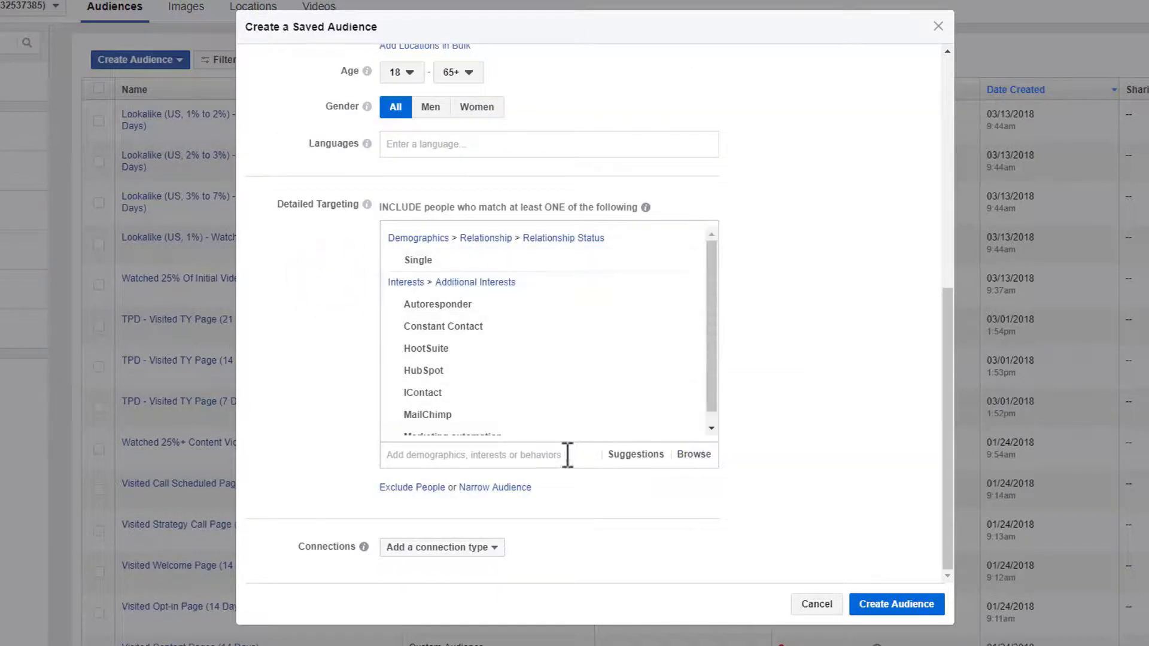
- Add the Gyms interest from Interests > Fitness and wellness, bringing potential reach to 62,000,000
click(644, 458)
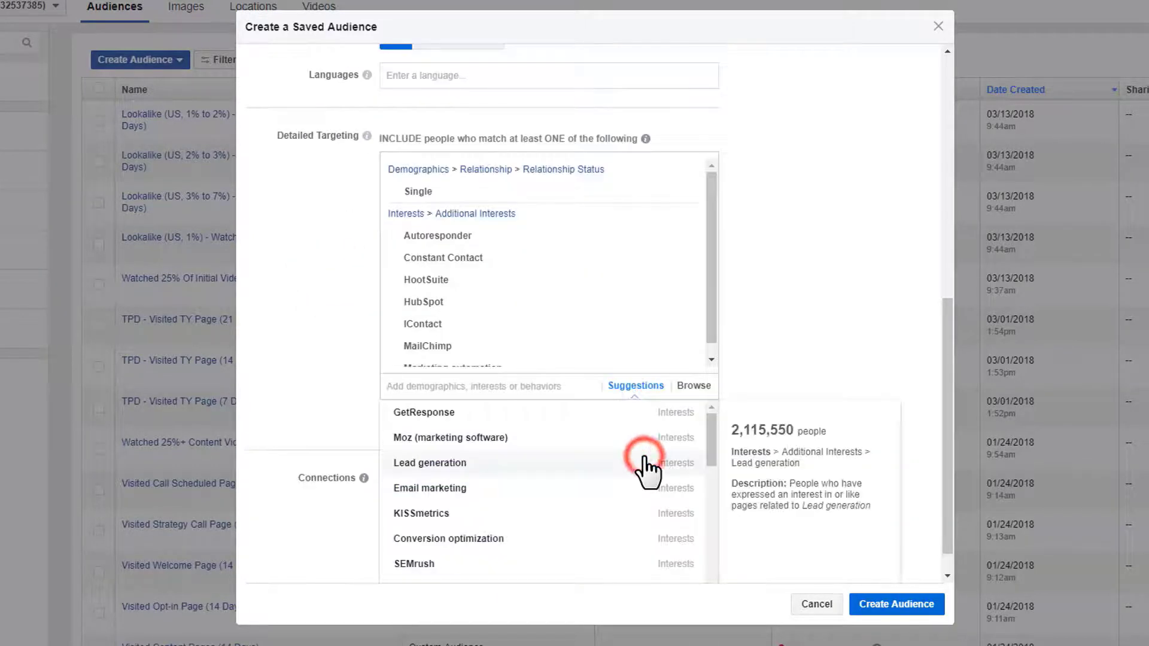
click(694, 455)
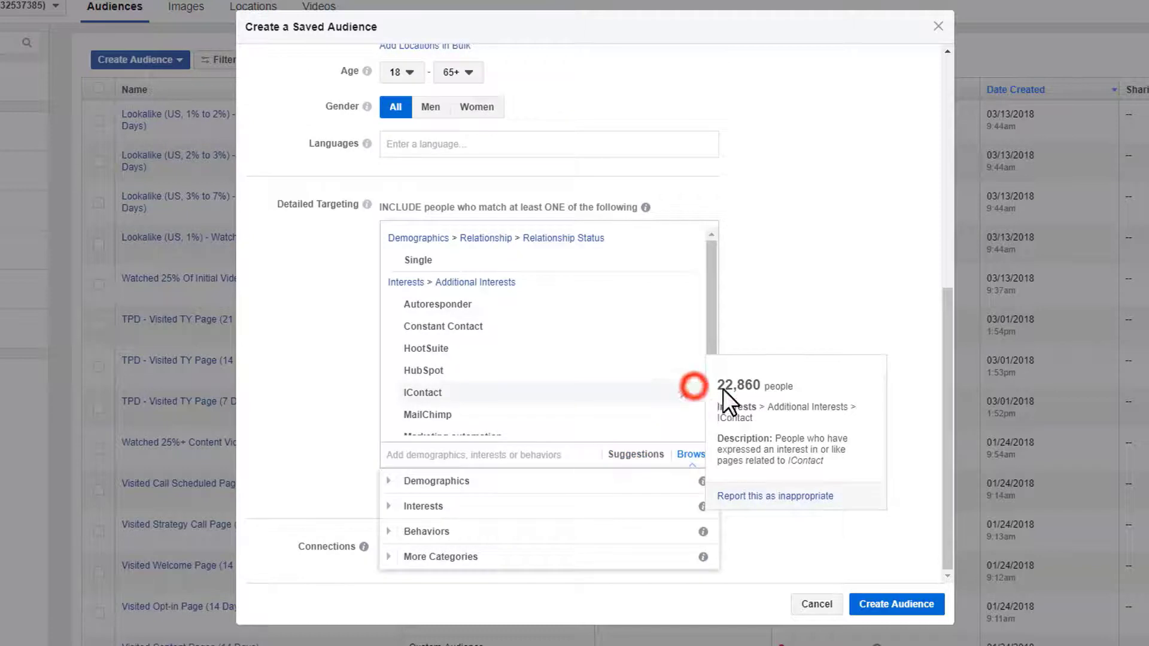
click(389, 506)
scroll(318, 365, down, 1)
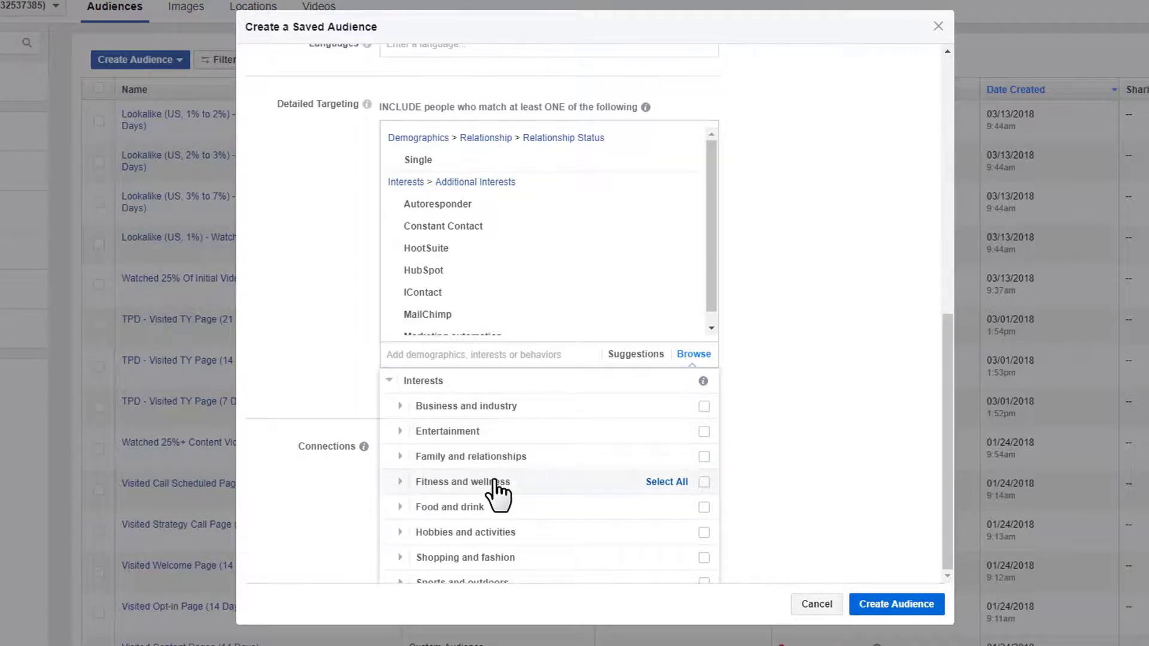
click(394, 481)
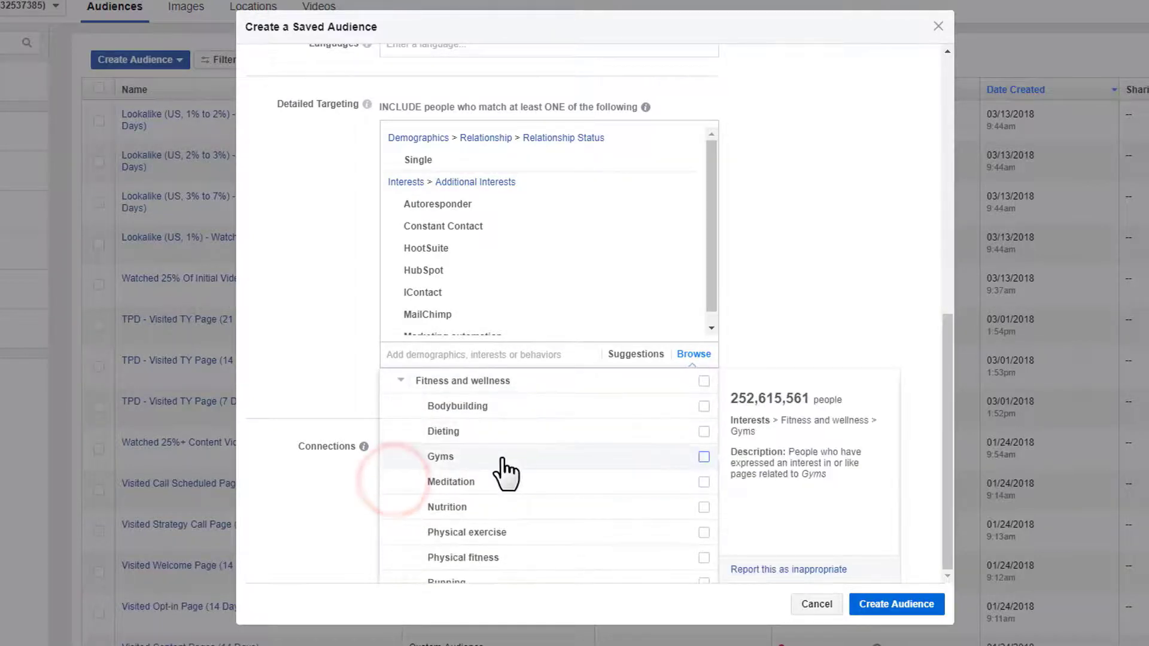
click(704, 457)
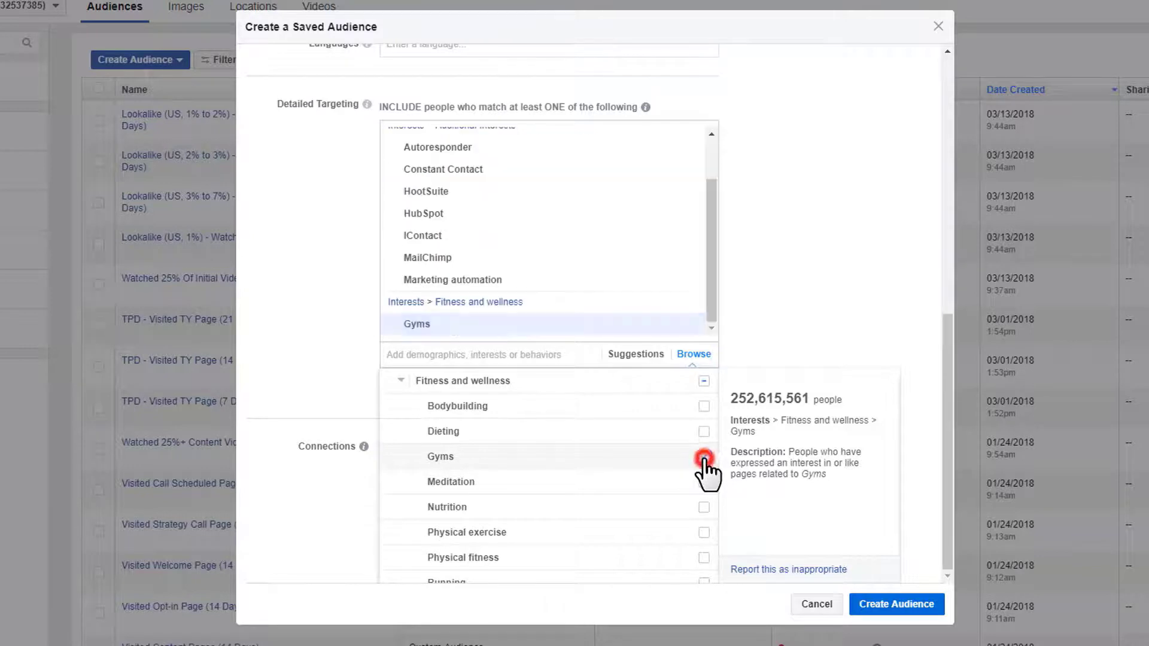
click(347, 362)
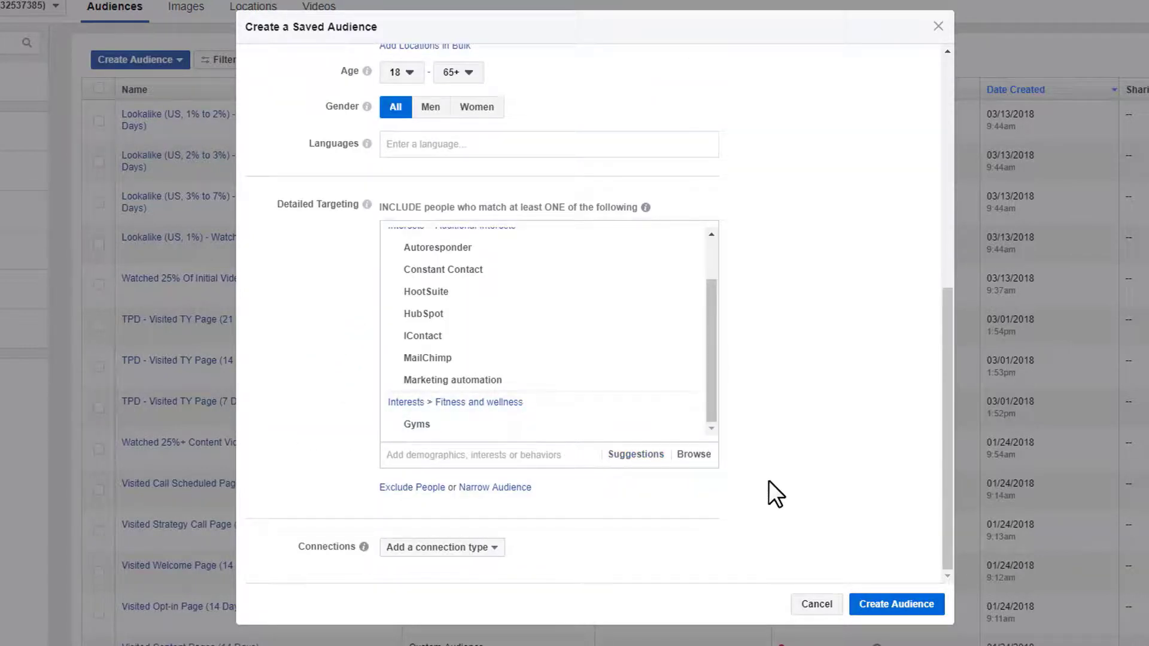
scroll(796, 503, up, 8)
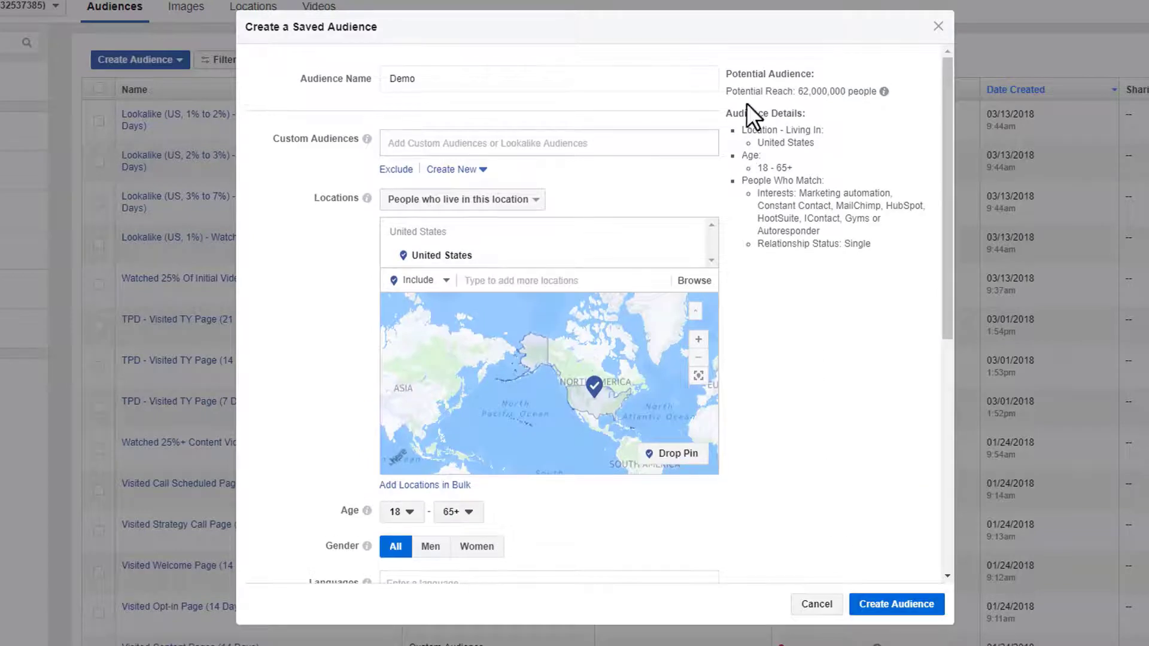
drag(799, 91, 850, 90)
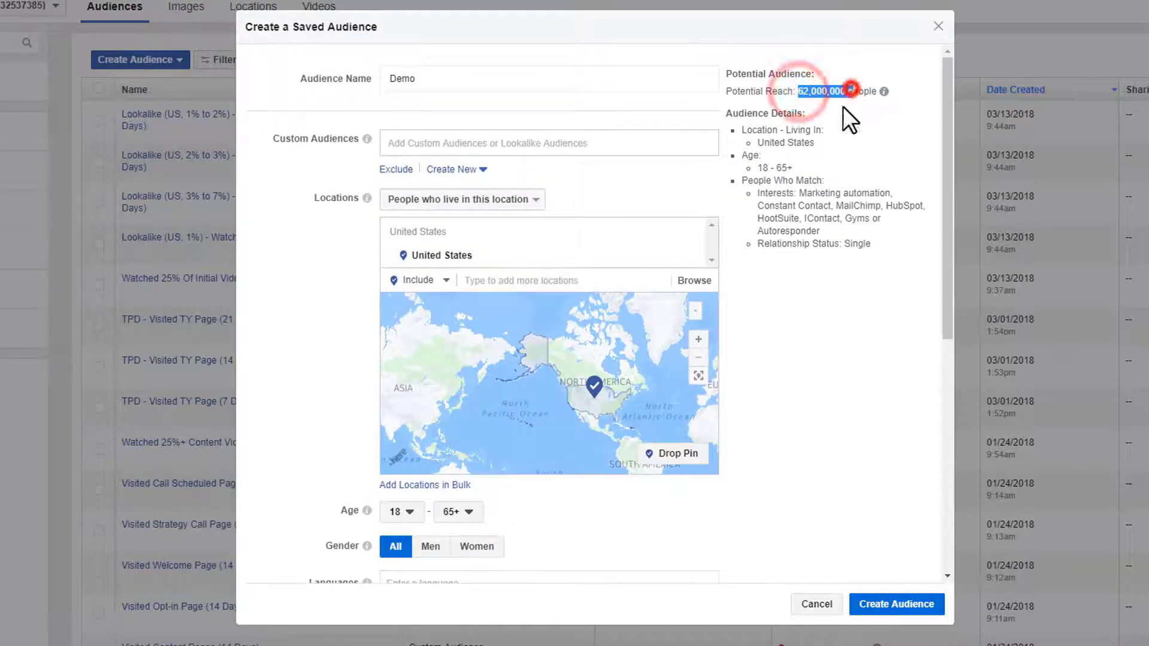
scroll(823, 207, down, 7)
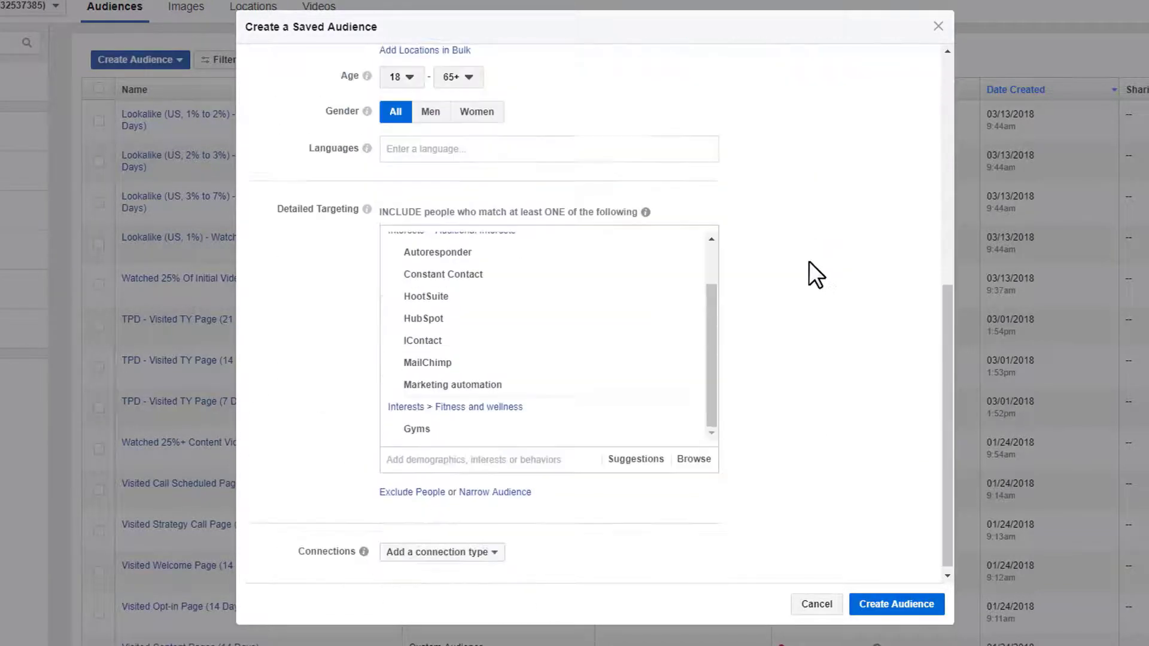
drag(709, 360, 712, 293)
mouse_move(490, 264)
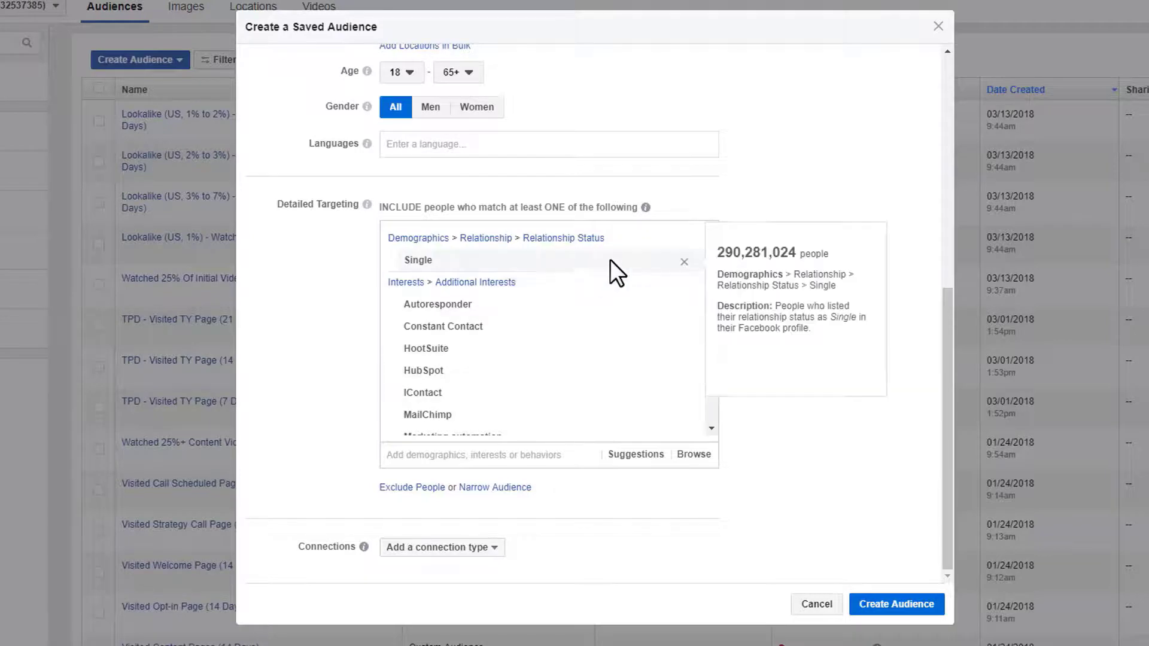
scroll(587, 336, down, 2)
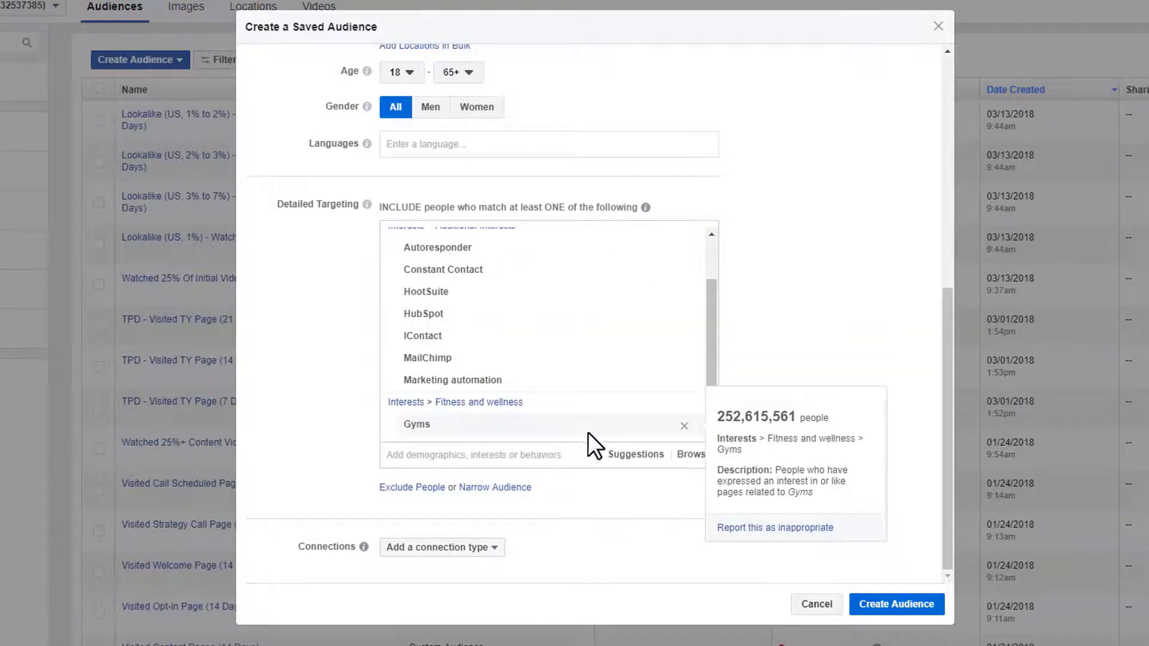
scroll(562, 392, up, 2)
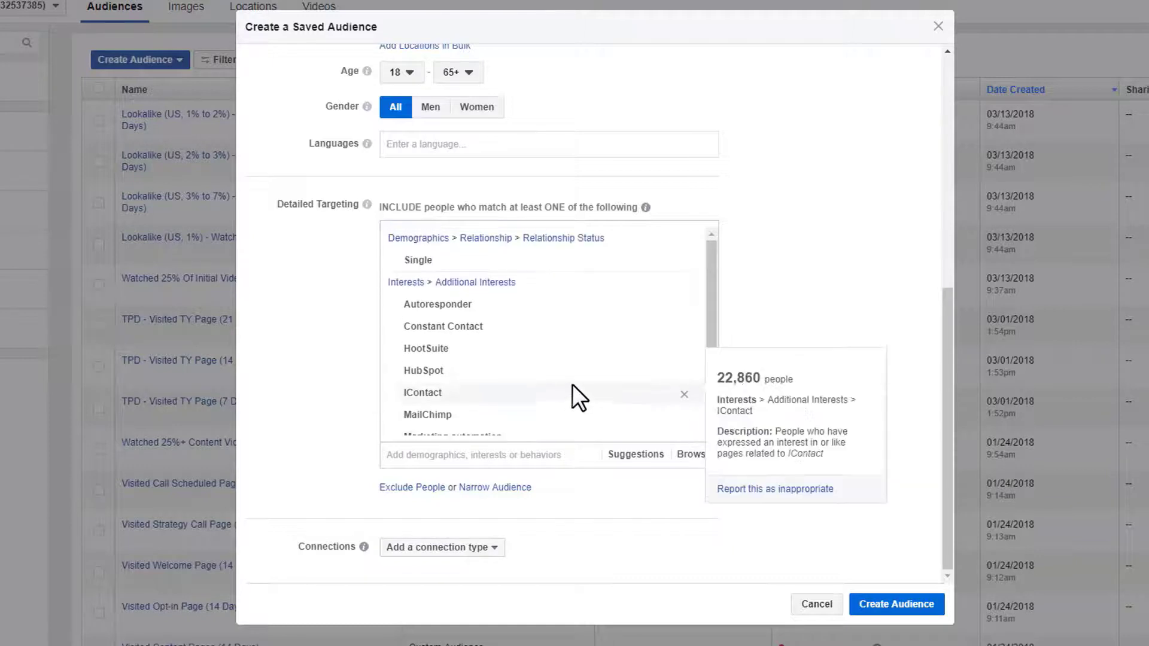
mouse_move(479, 310)
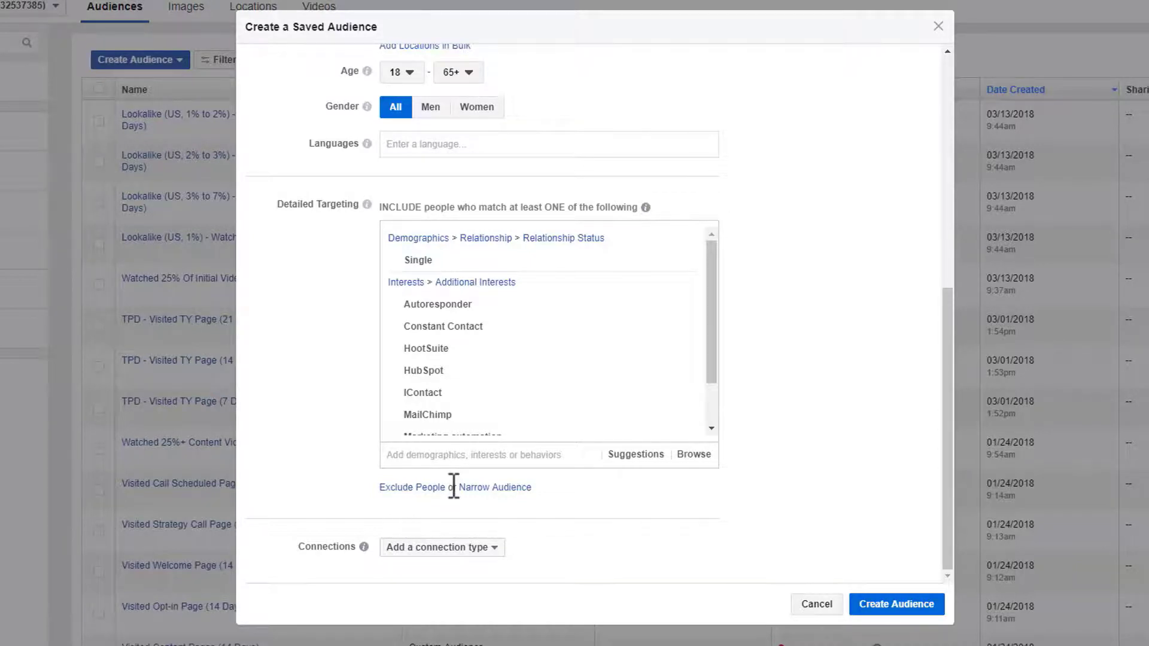
- Add a MUST ALSO narrowing group (match at least ONE) to the detailed targeting
click(504, 487)
scroll(311, 425, down, 1)
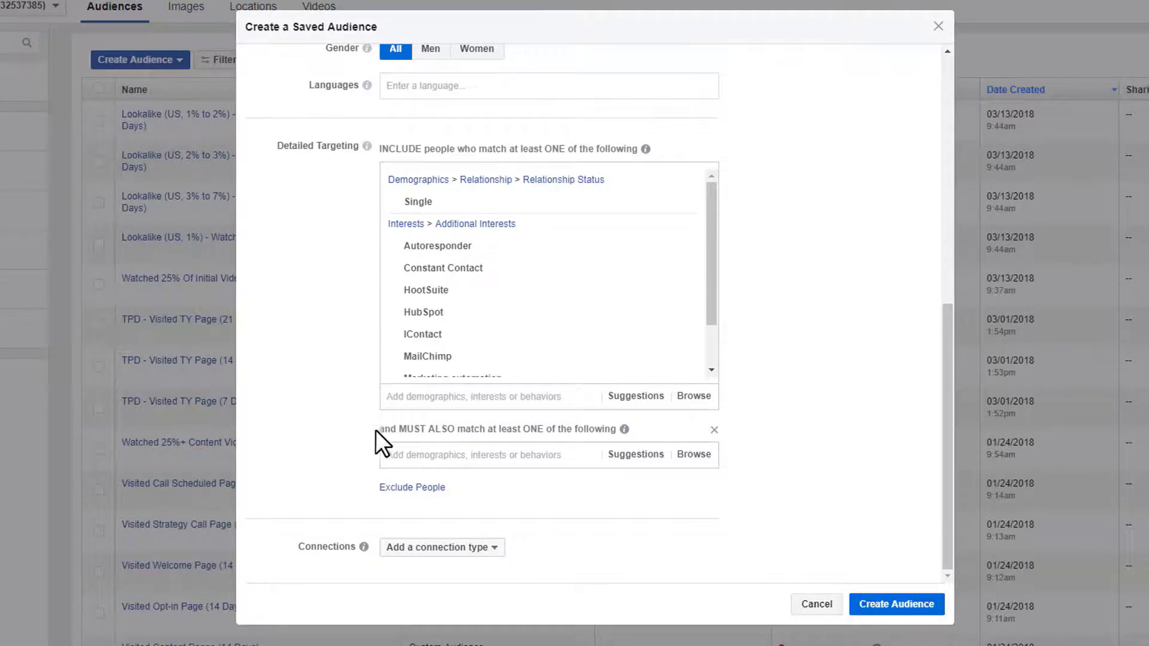
drag(378, 430, 417, 430)
click(448, 429)
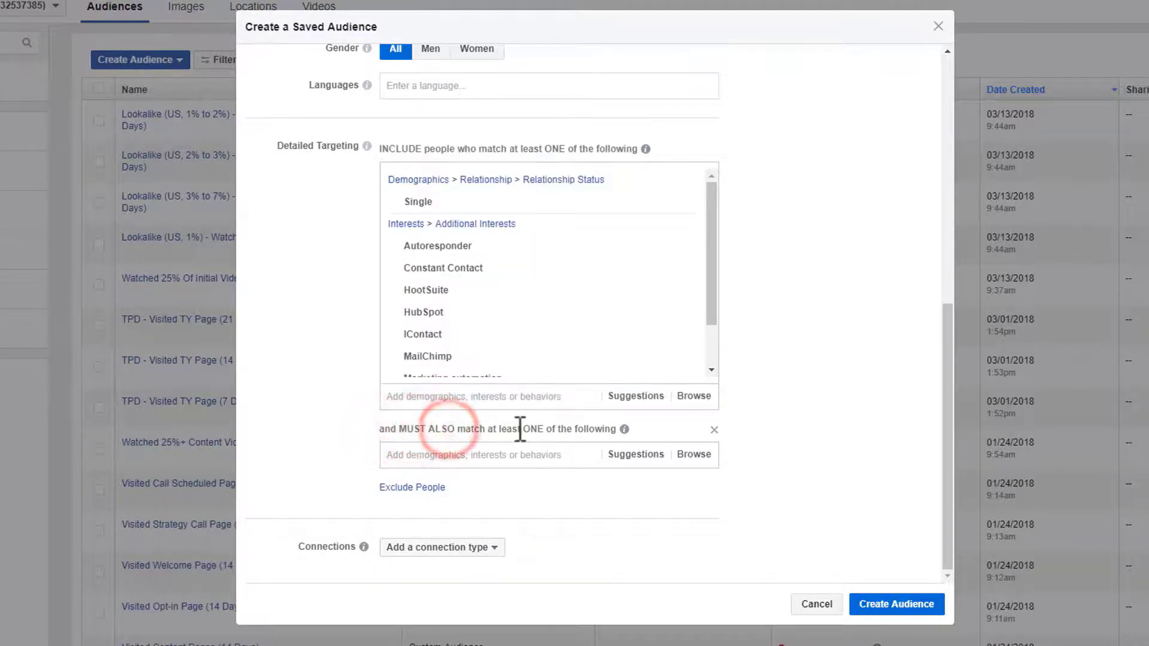
drag(531, 430, 606, 431)
click(603, 434)
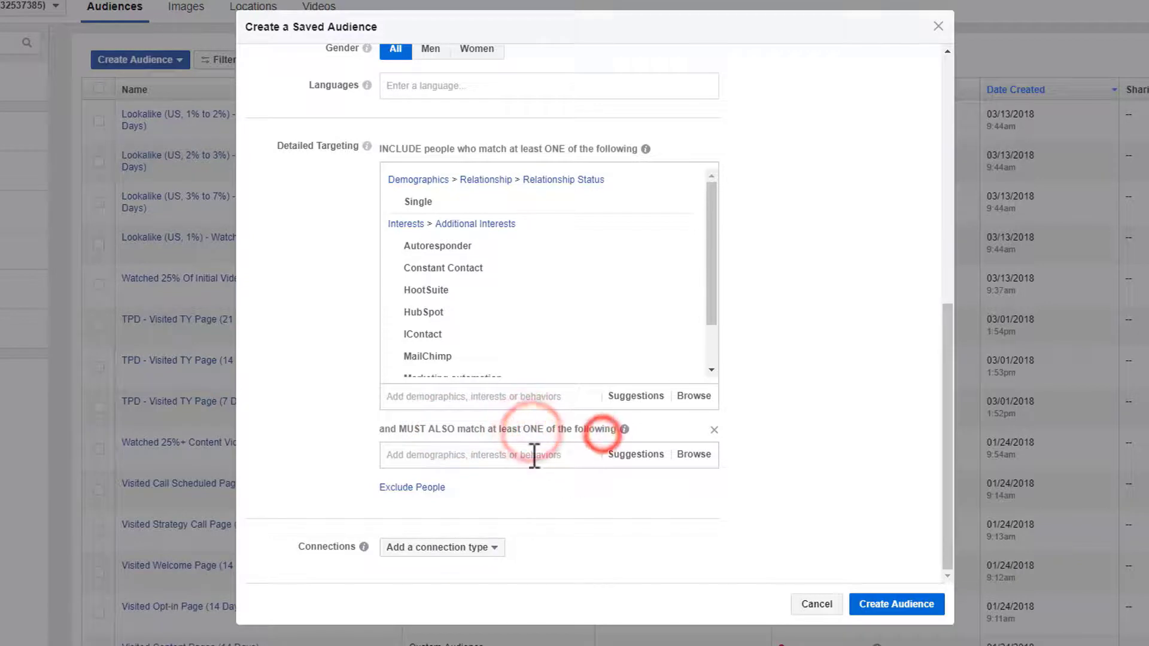
- Narrow the audience by the Dogs interest and confirm potential reach drops to 20,000,000
click(532, 456)
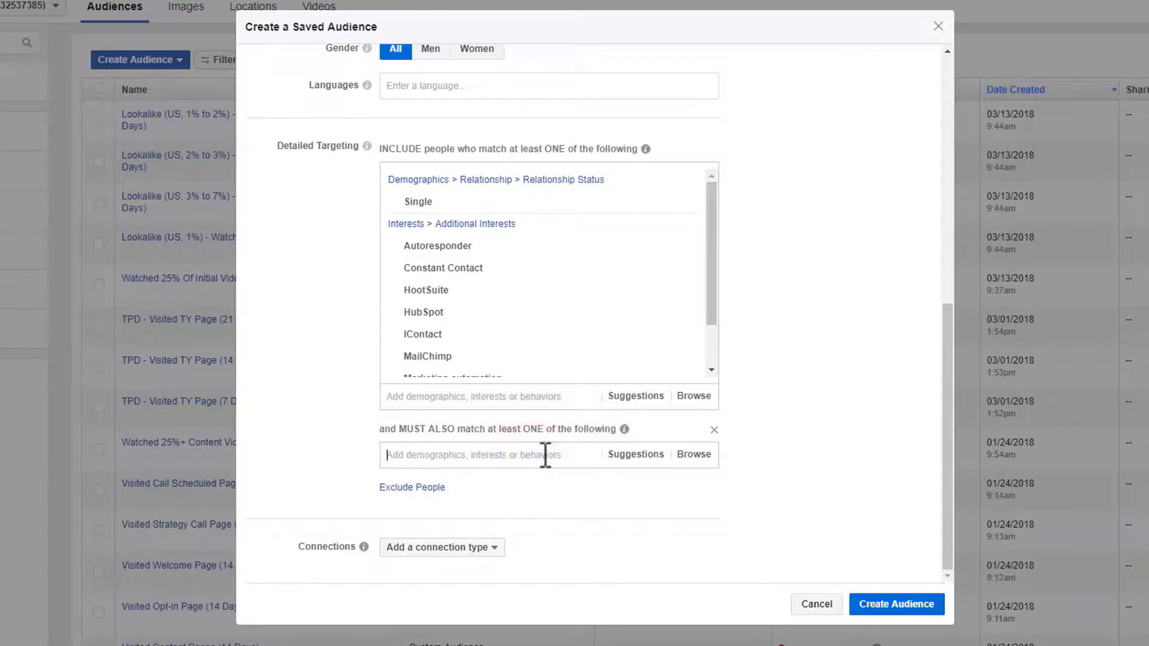
text(dog)
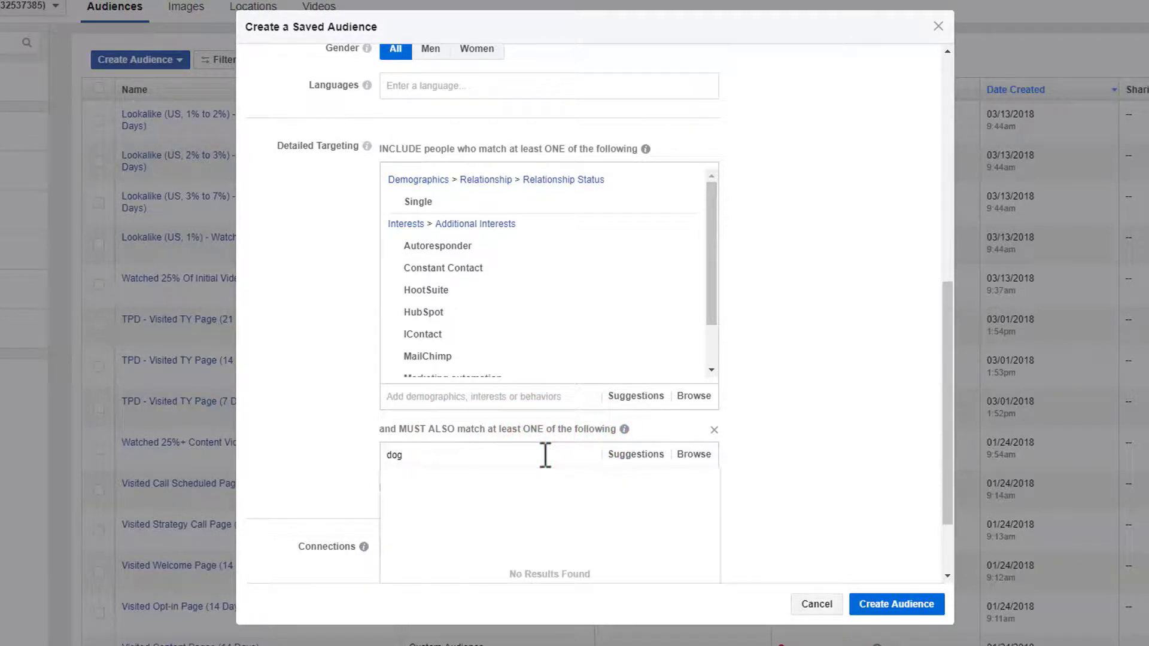
scroll(313, 439, down, 2)
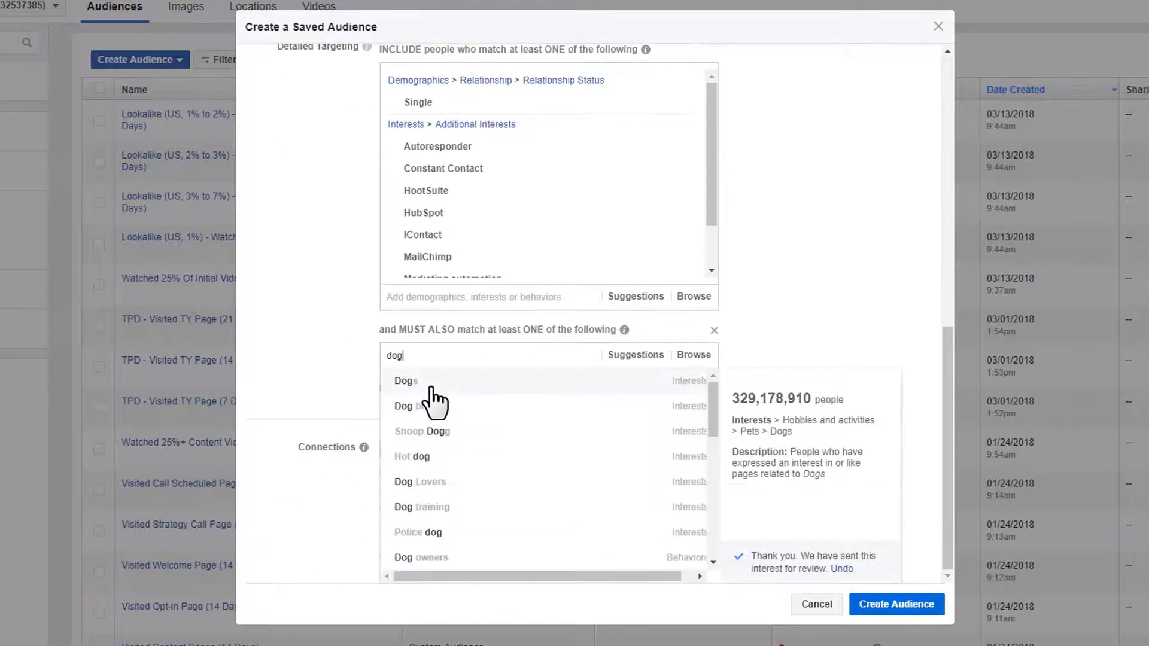
click(431, 383)
click(813, 422)
scroll(787, 474, up, 2)
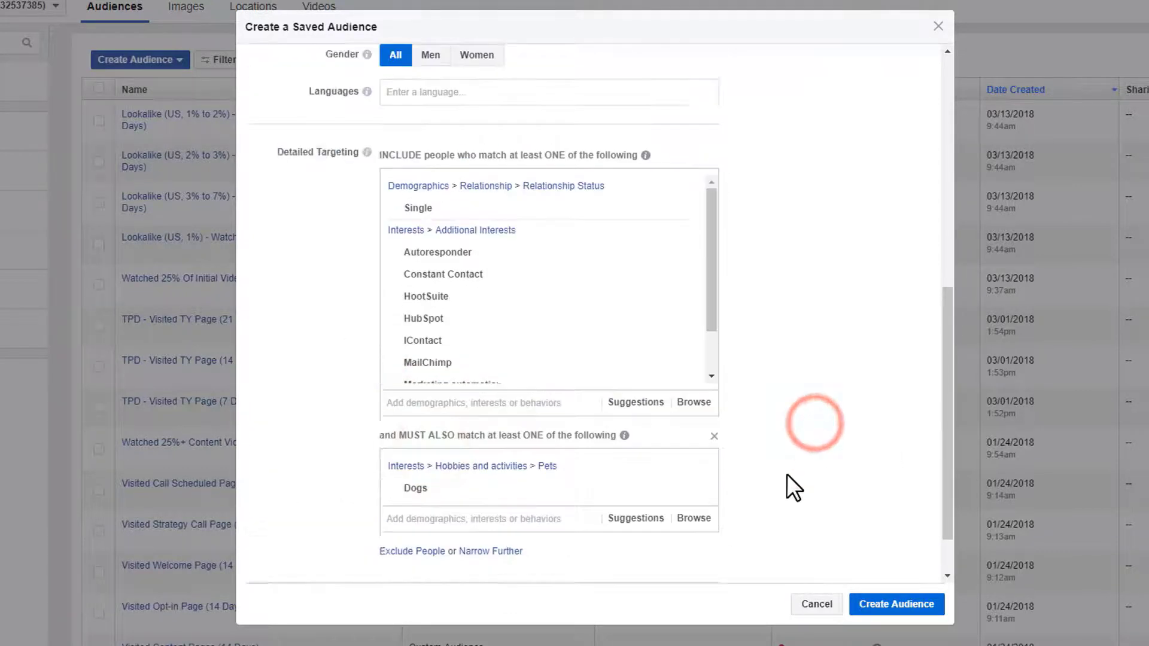
scroll(787, 474, down, 1)
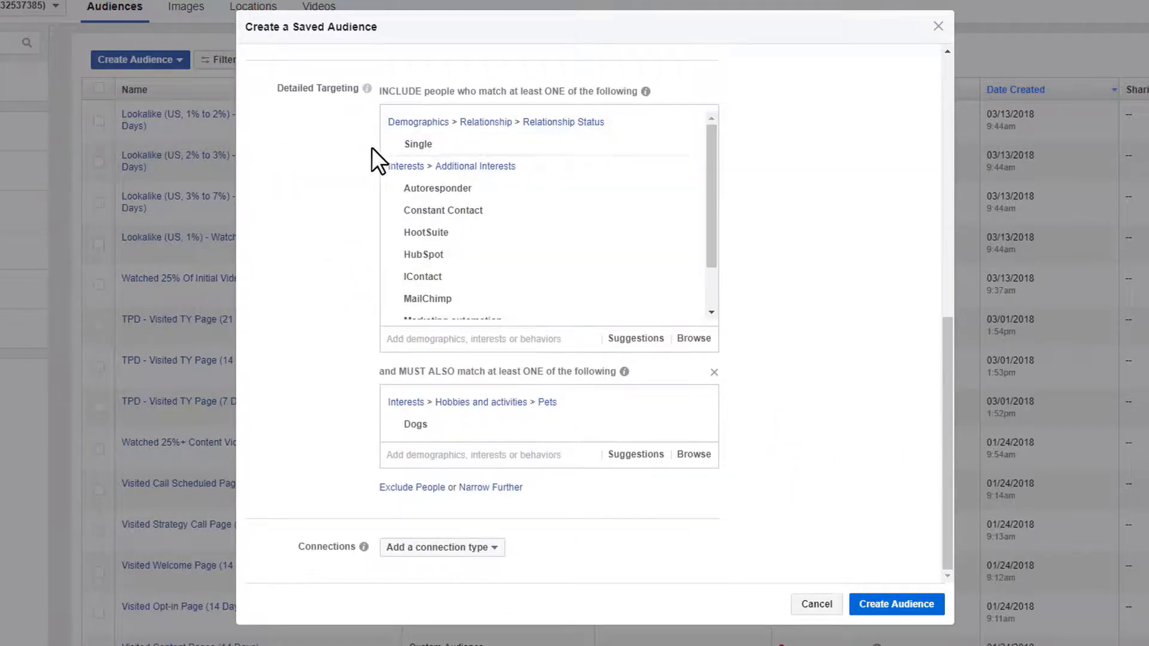
mouse_move(428, 210)
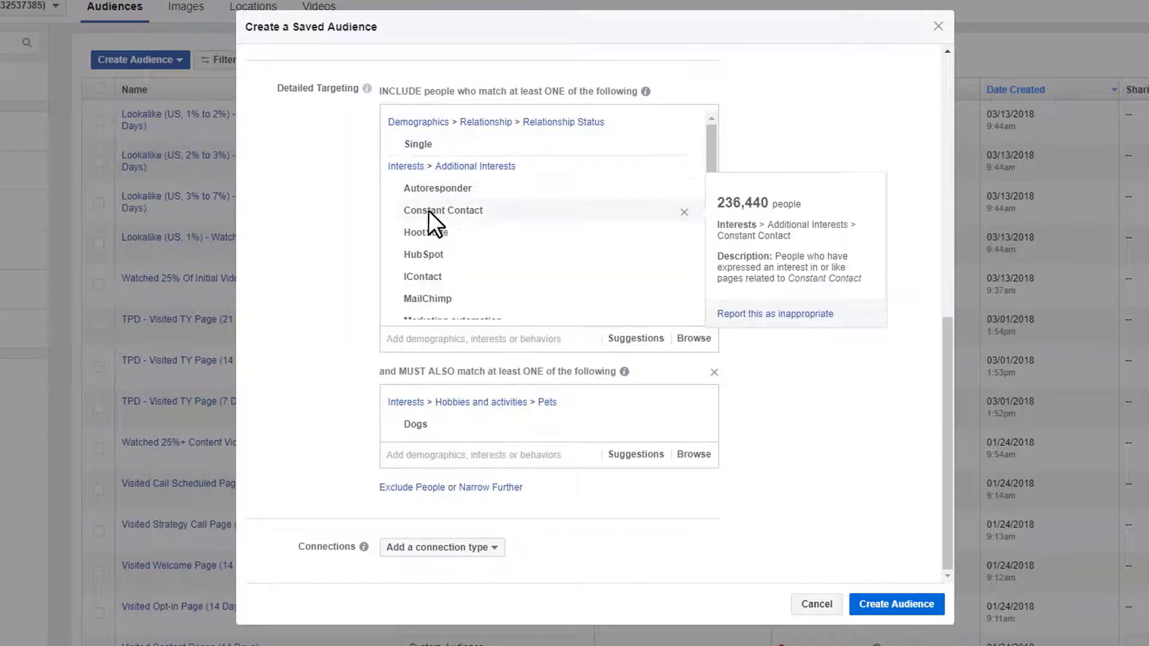
mouse_move(446, 259)
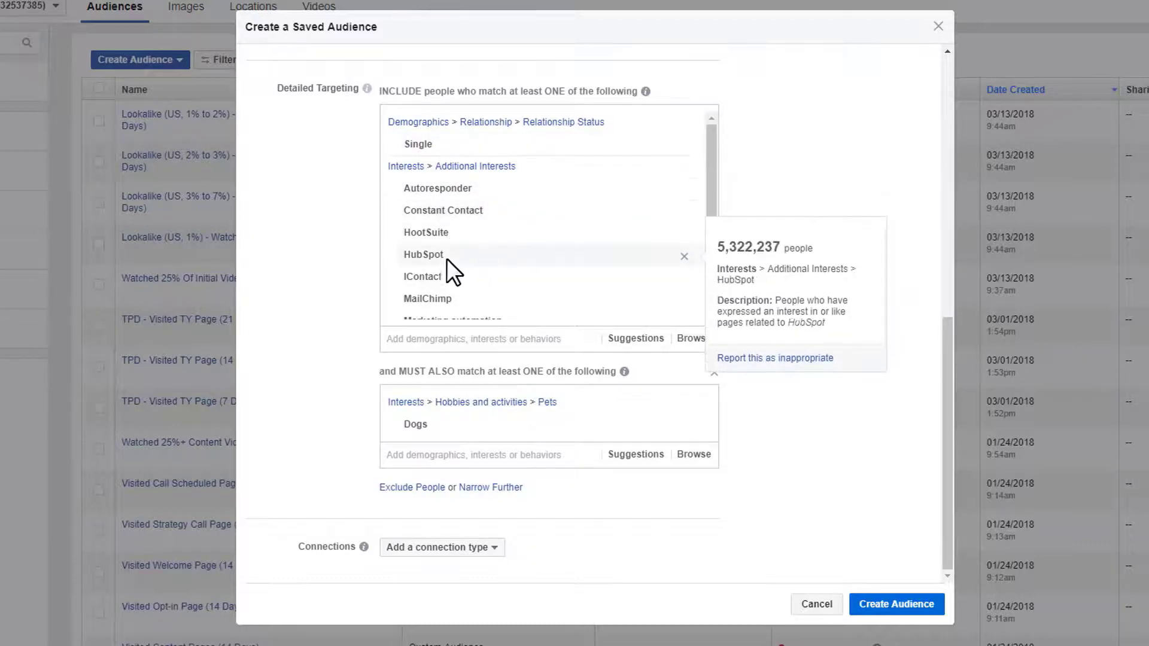
scroll(447, 261, down, 1)
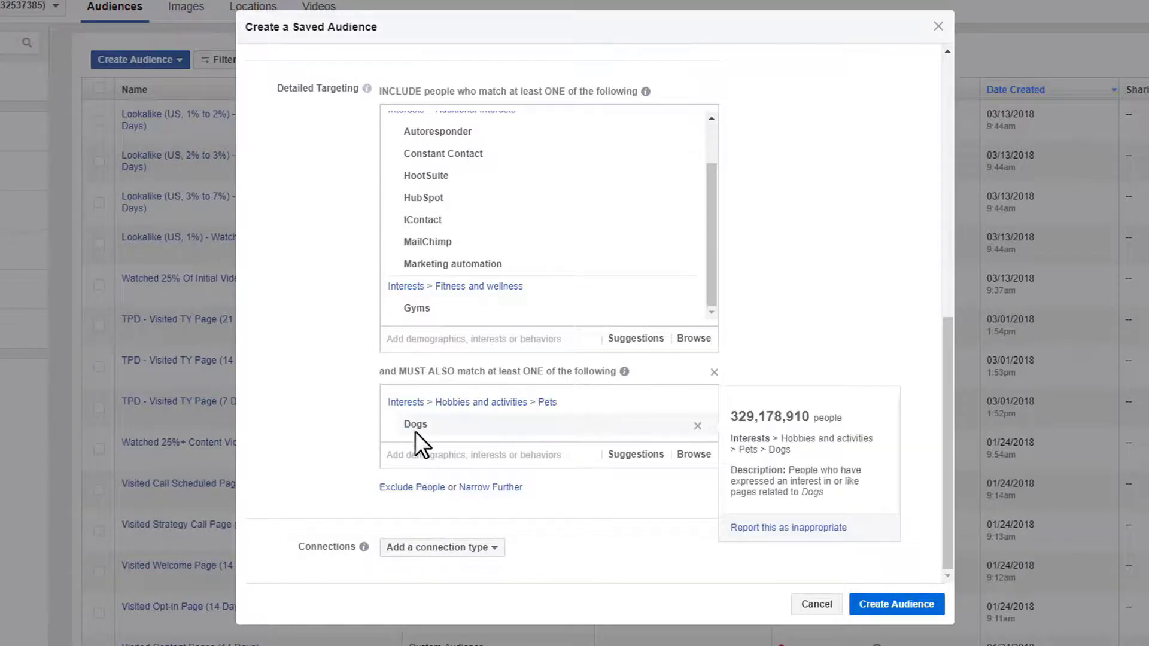
mouse_move(511, 429)
scroll(512, 434, up, 10)
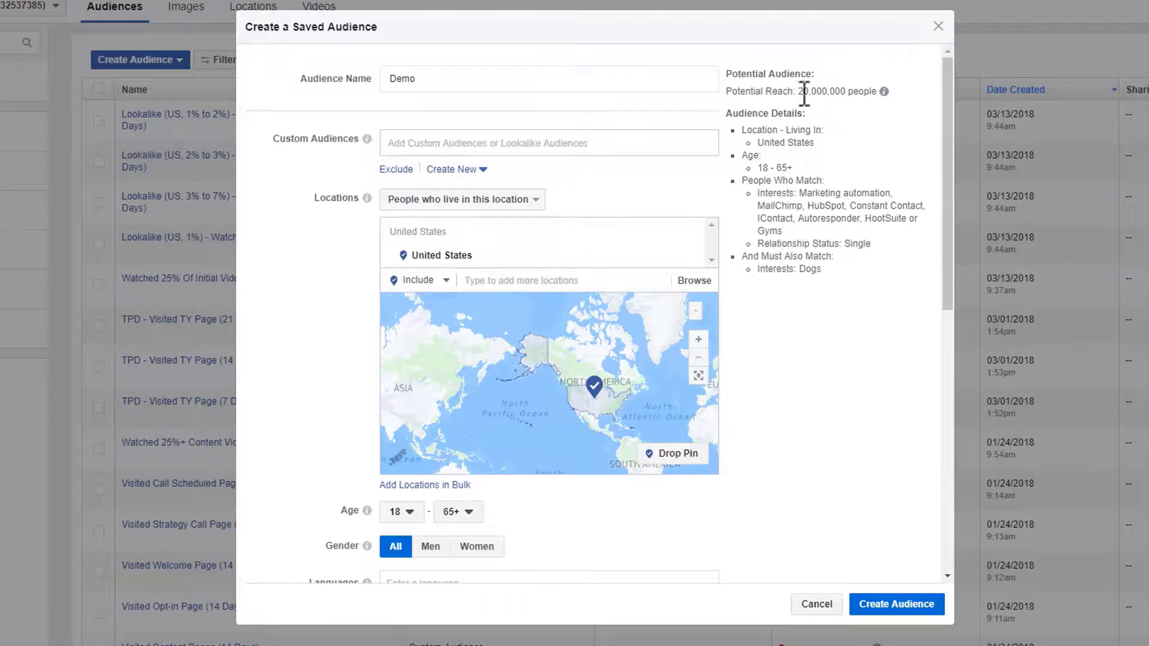
- Highlight the new 20,000,000 potential reach figure
drag(798, 93, 858, 94)
click(854, 93)
click(801, 91)
drag(802, 91, 829, 94)
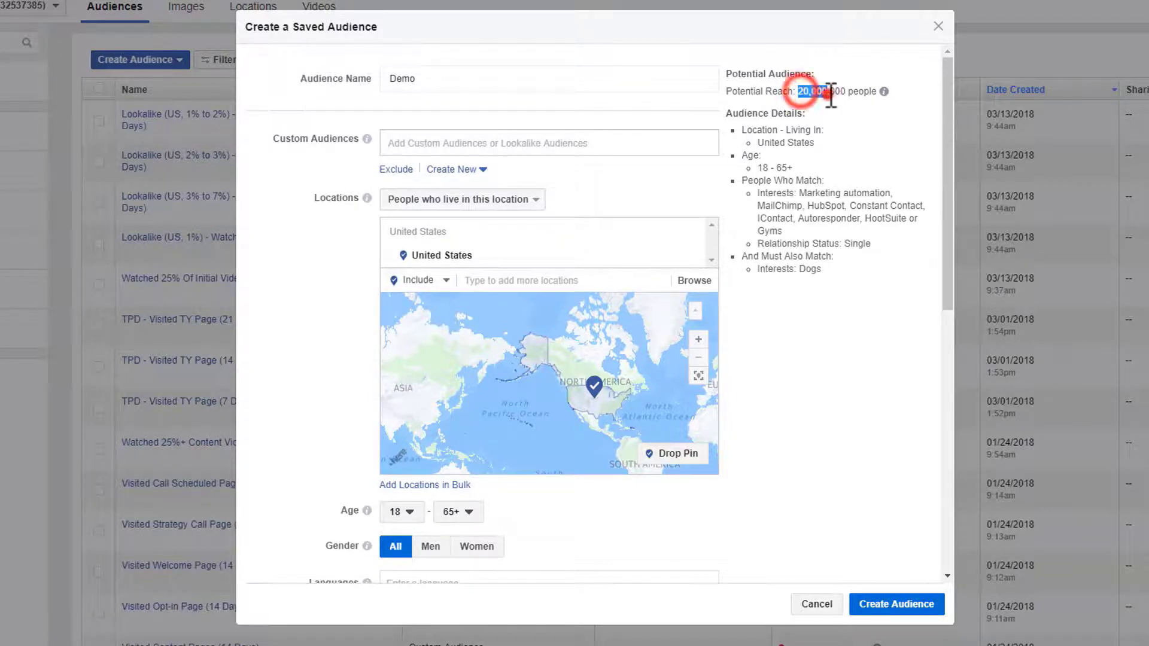
click(828, 95)
- Remove Single, the marketing-tool interests, Gyms and the Dogs narrowing group from detailed targeting
scroll(842, 261, down, 3)
scroll(850, 258, down, 5)
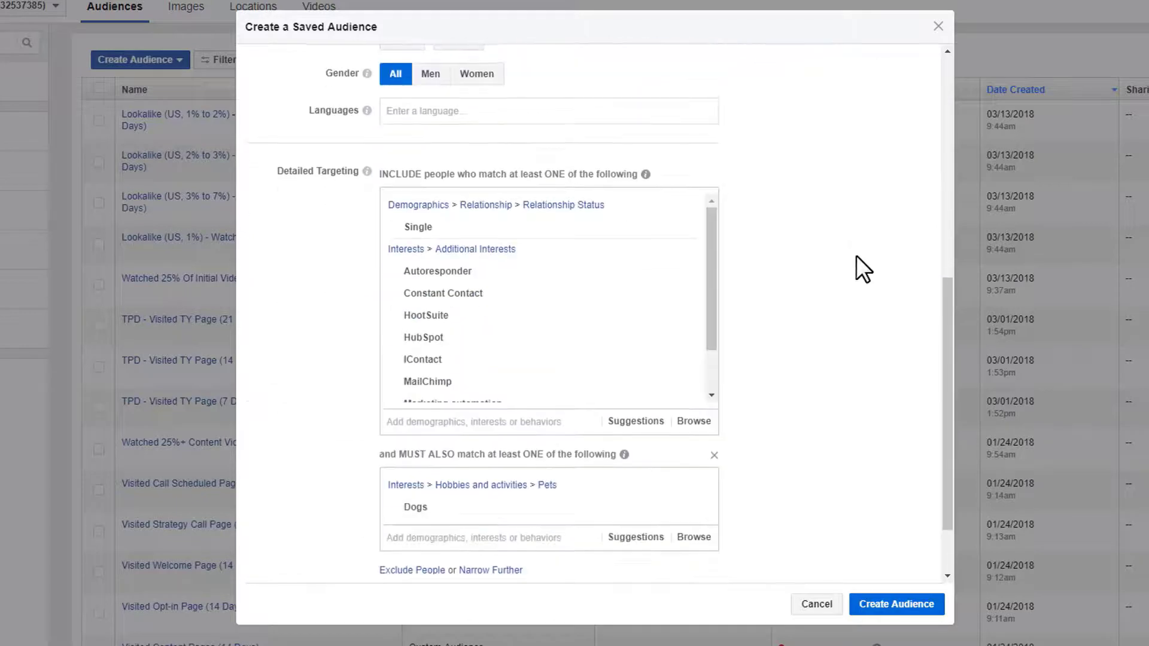
click(685, 205)
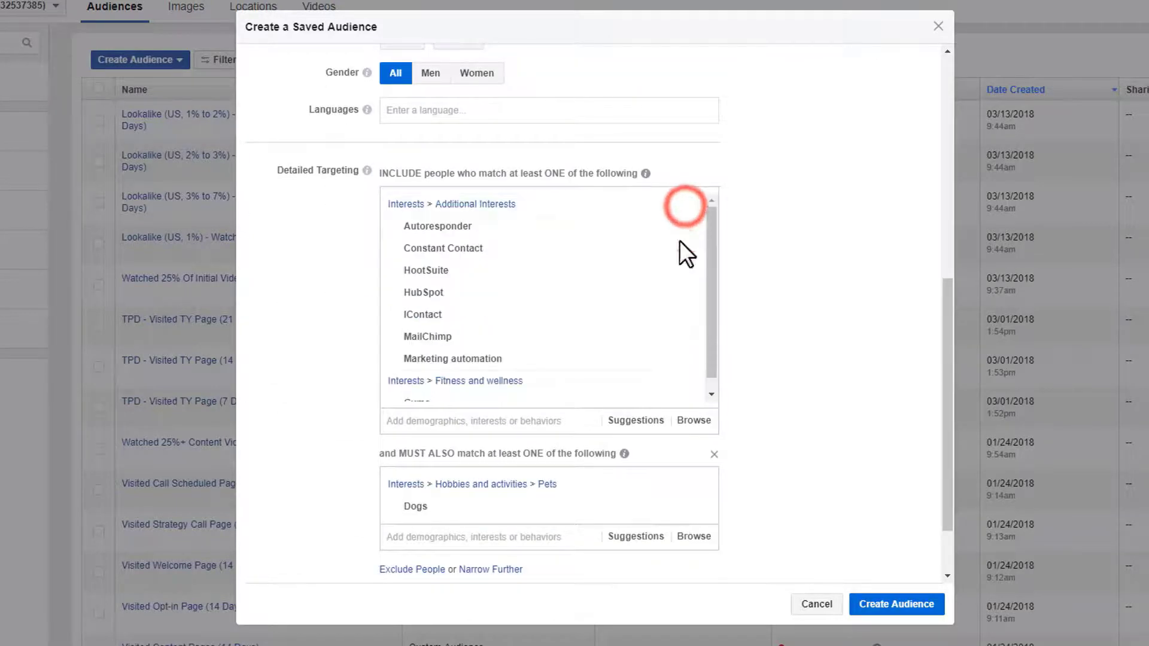
click(686, 206)
click(698, 308)
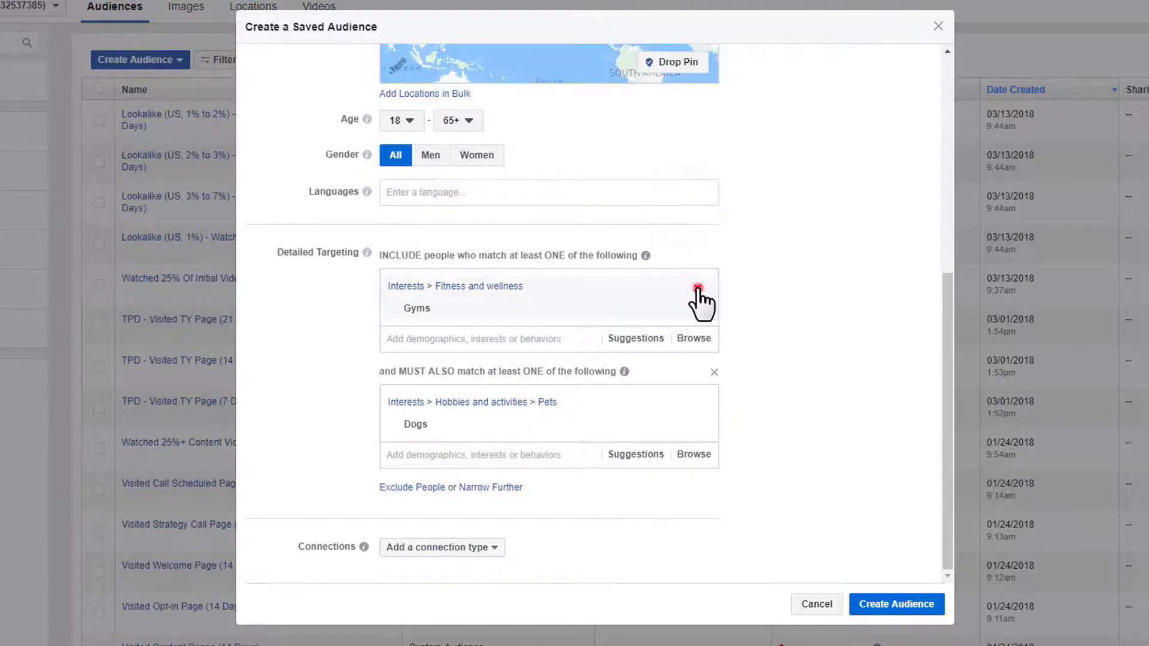
click(714, 373)
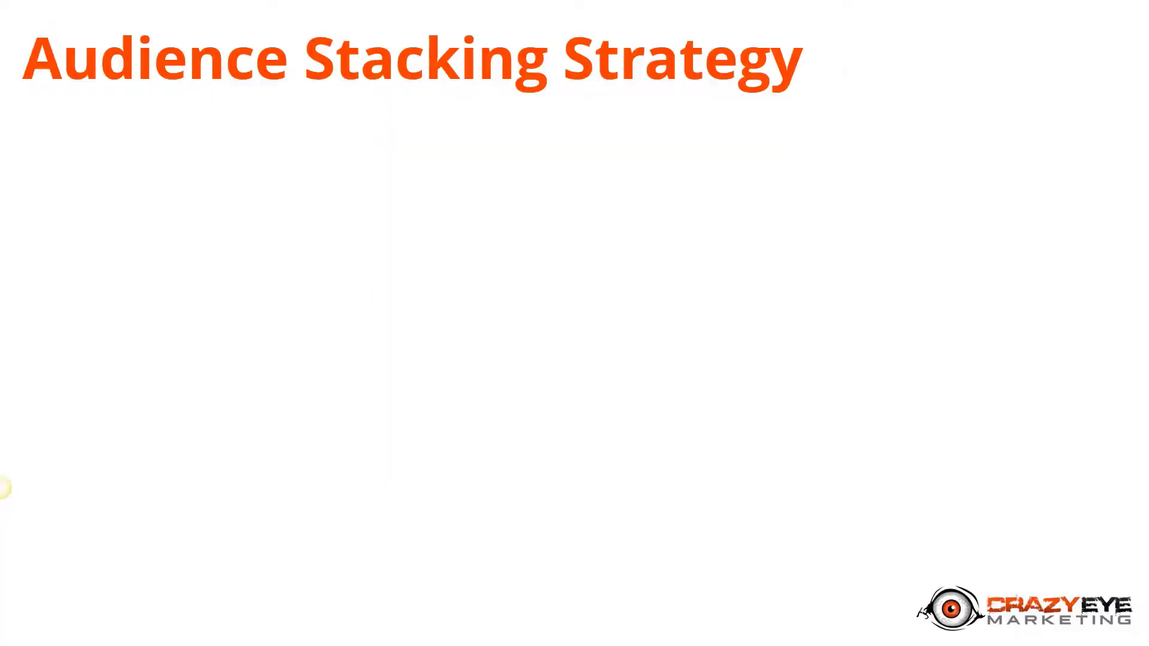
- Build in the SPECIFIC Interests bullet, its named examples and the NOT Broad Entrepreneurship point
key(Right)
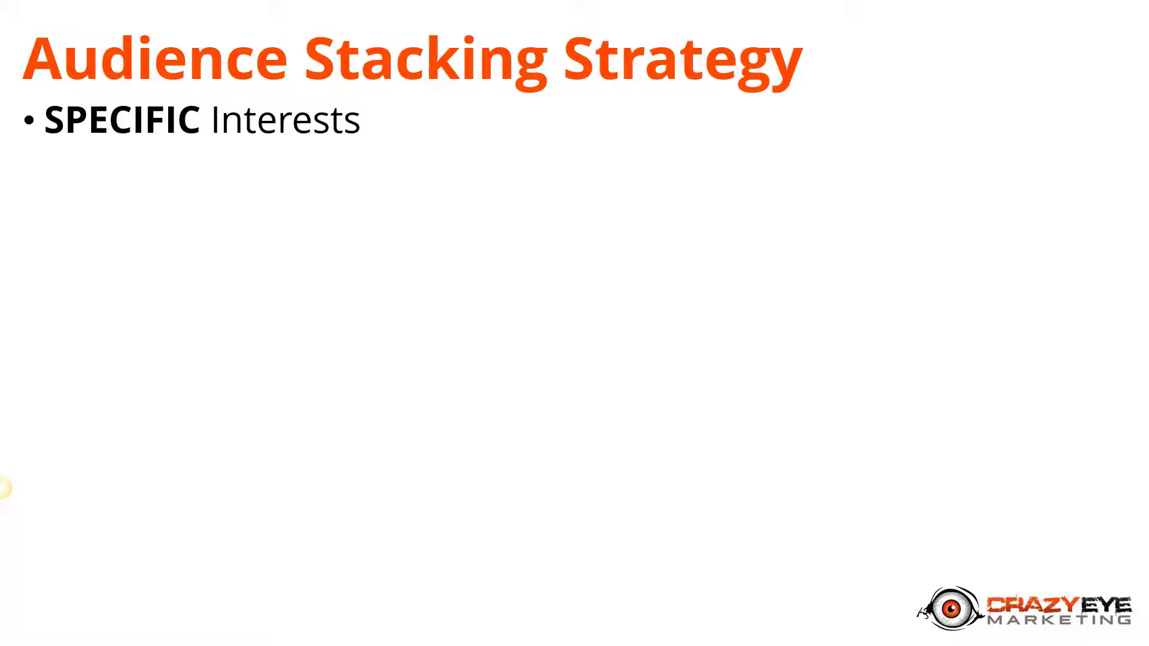
key(Right)
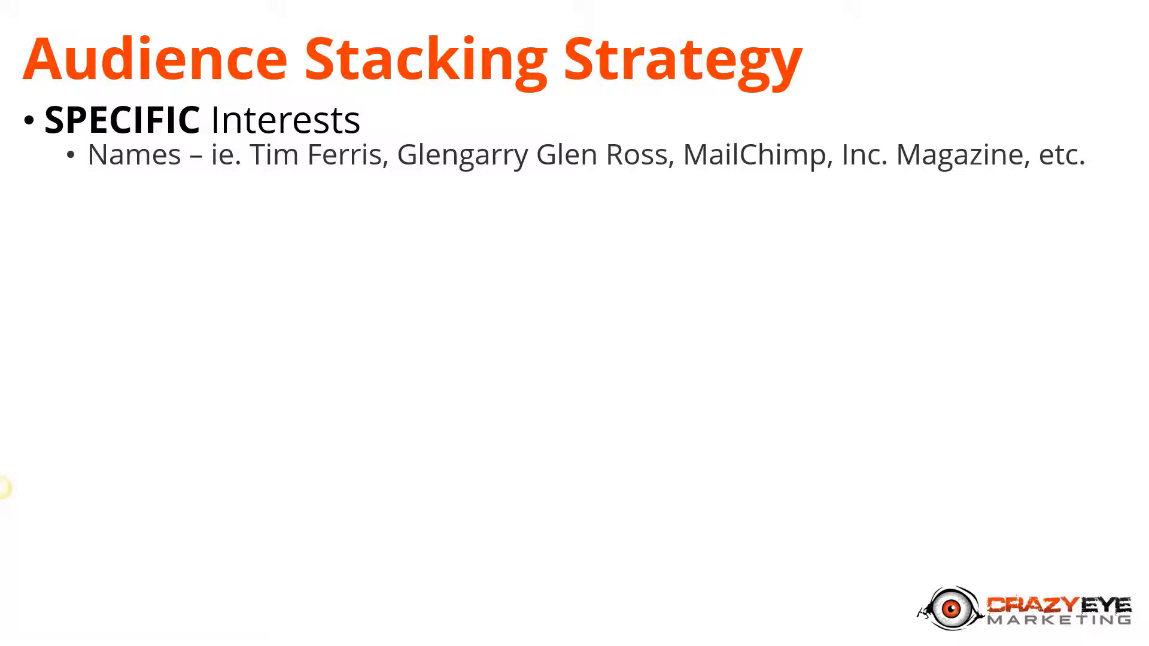
key(Right)
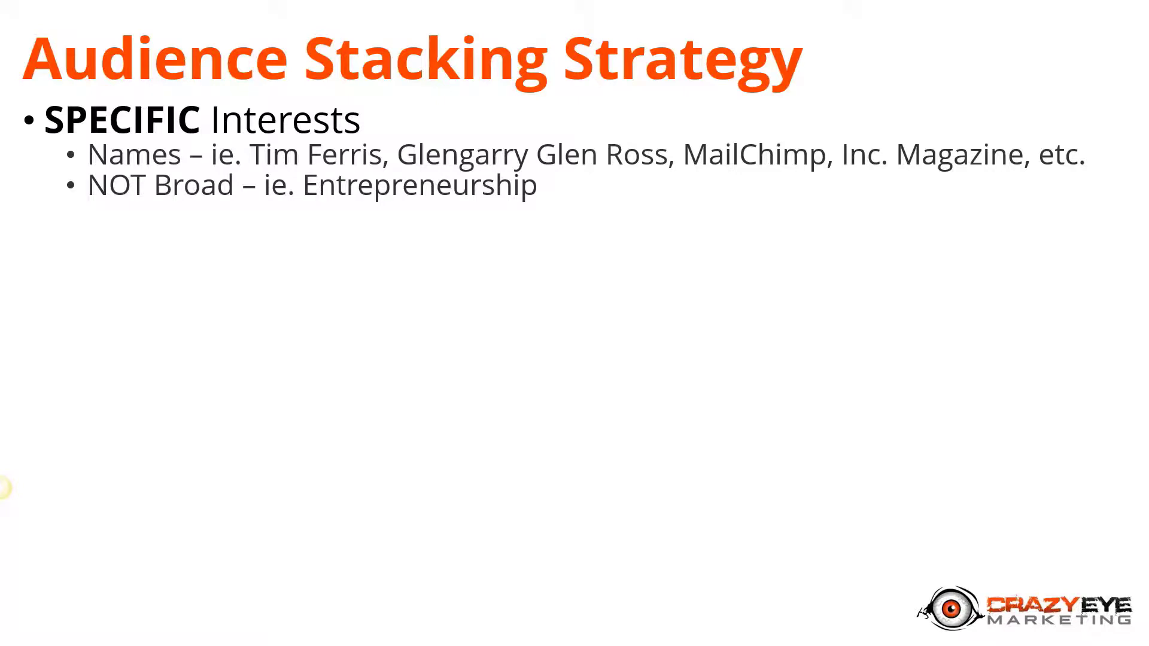
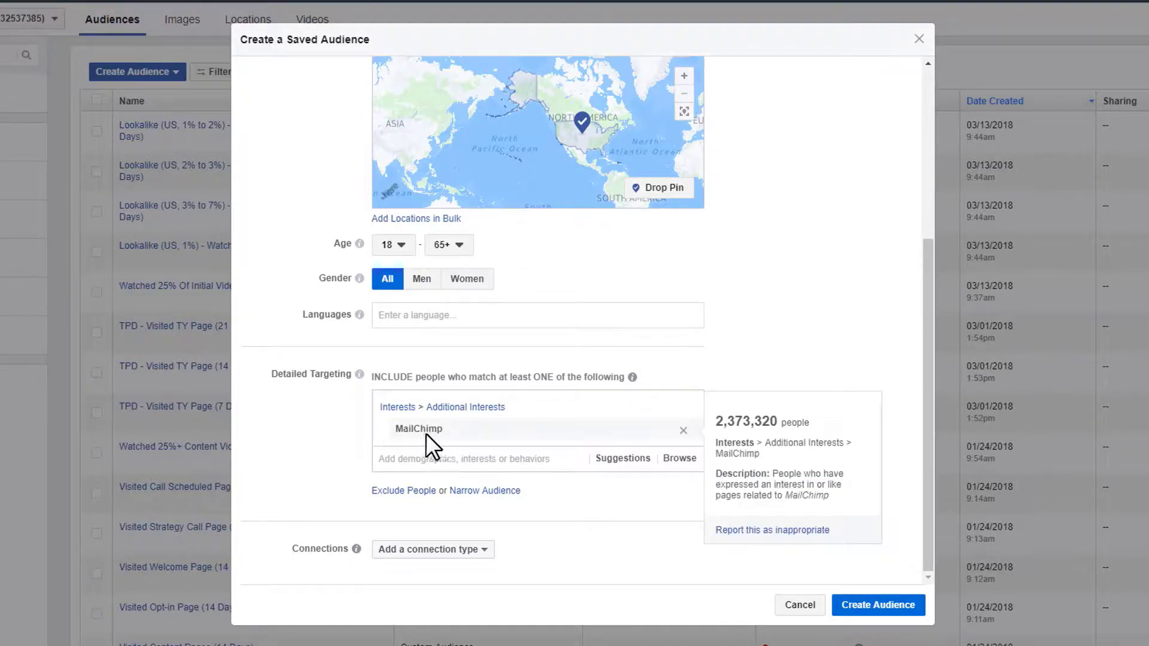
- Add GetResponse, Constant Contact, HubSpot, Infusionsoft and IContact from MailChimp's suggested interests
click(622, 459)
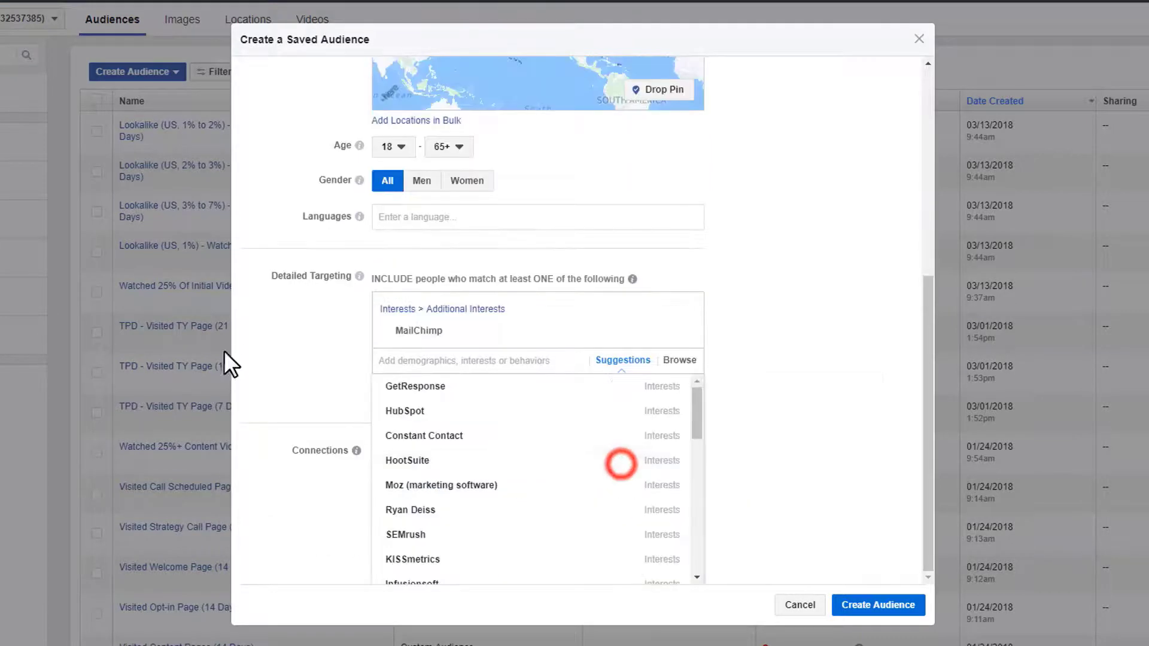
click(478, 390)
click(459, 386)
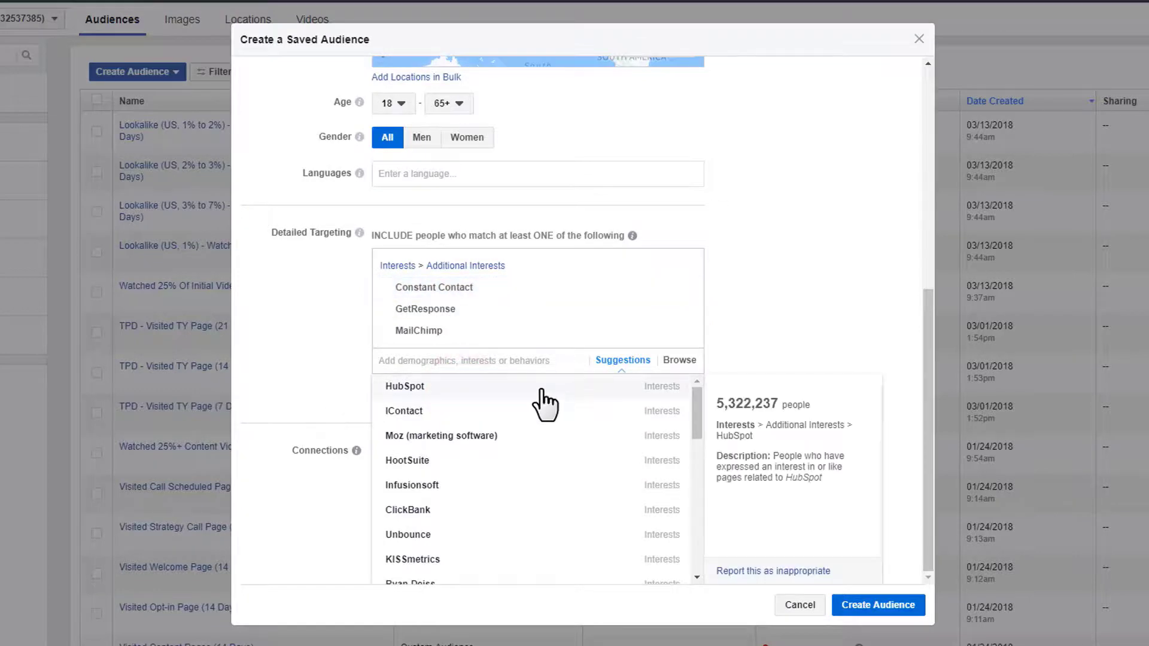
click(542, 388)
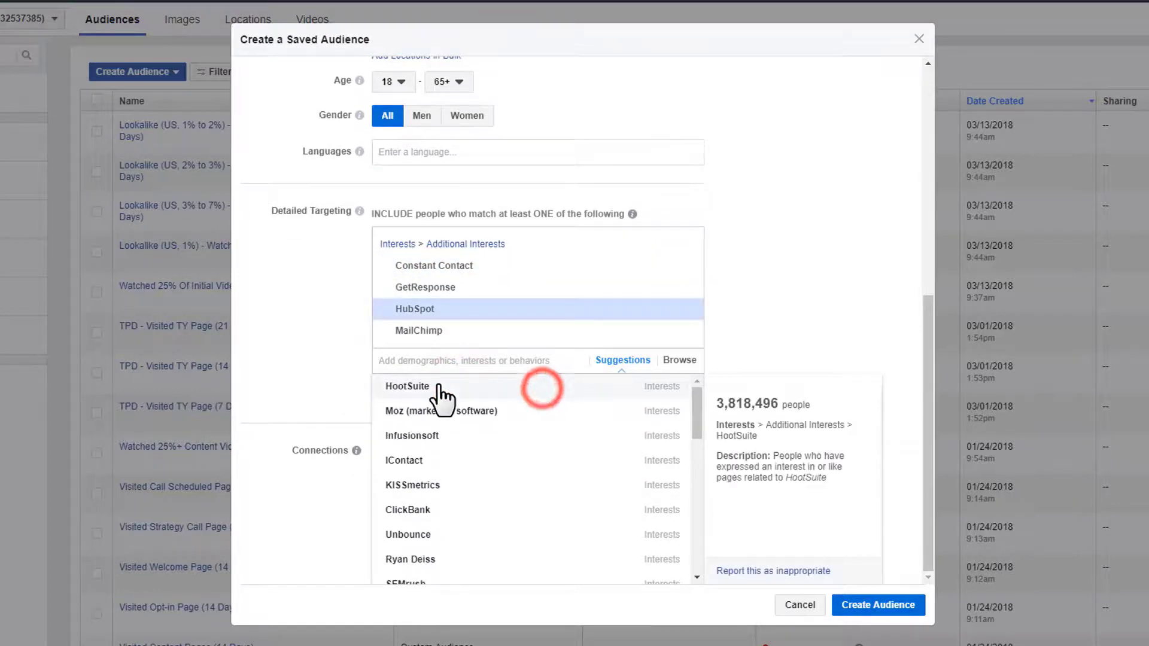
click(467, 436)
click(477, 439)
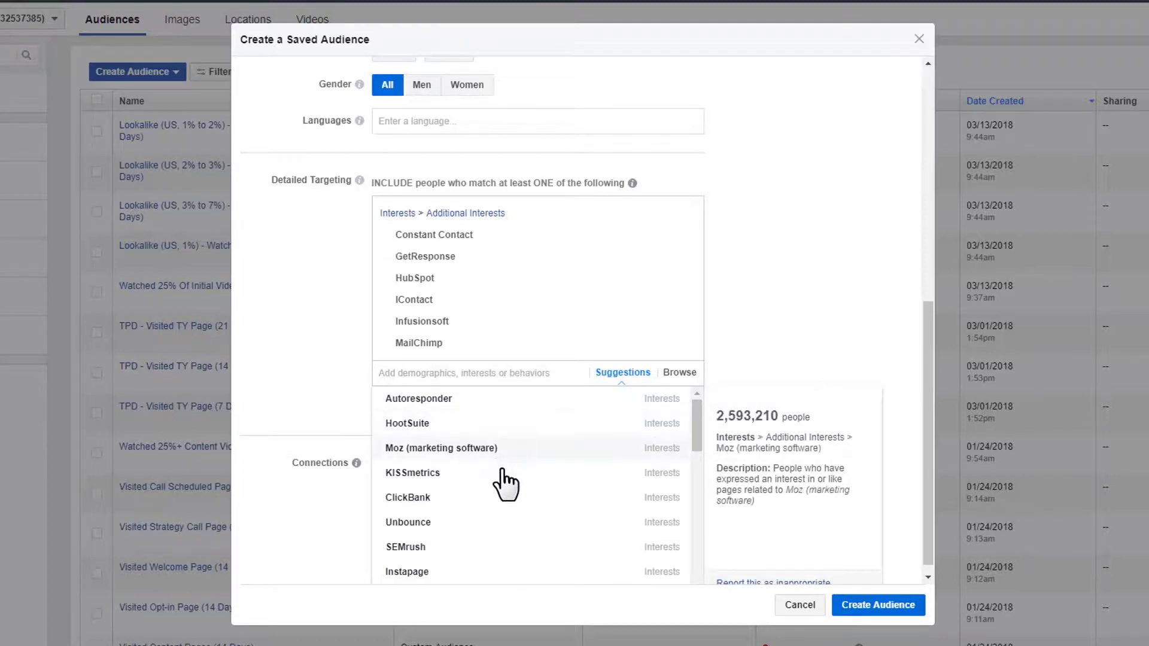
scroll(525, 460, down, 1)
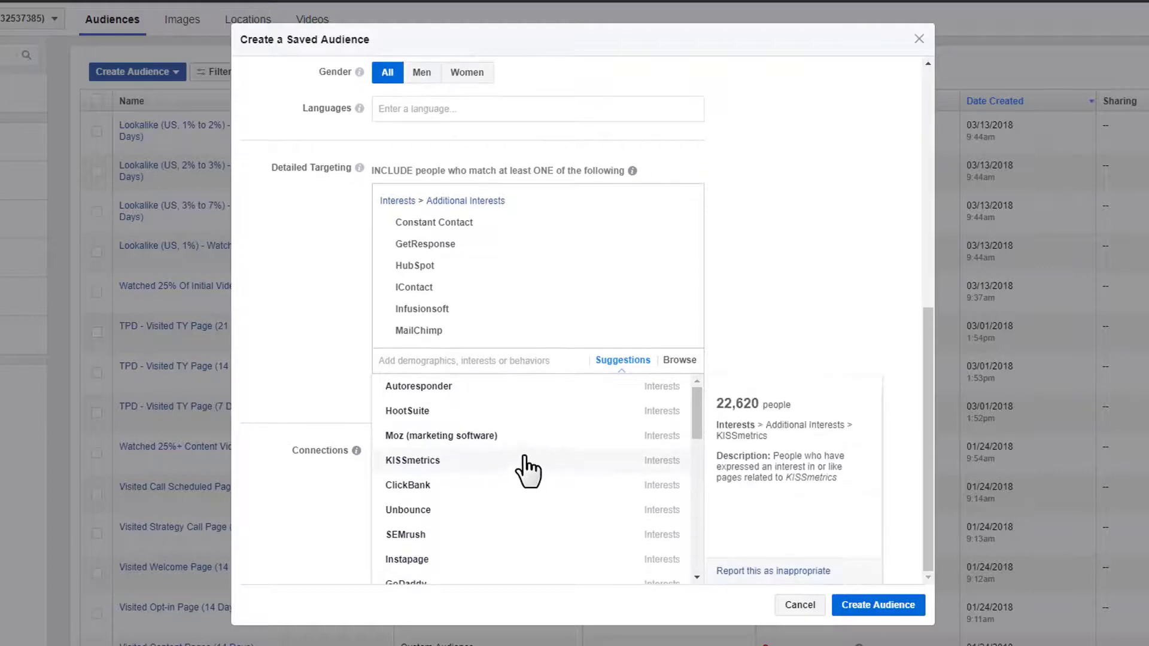
scroll(526, 473, down, 3)
scroll(508, 509, down, 3)
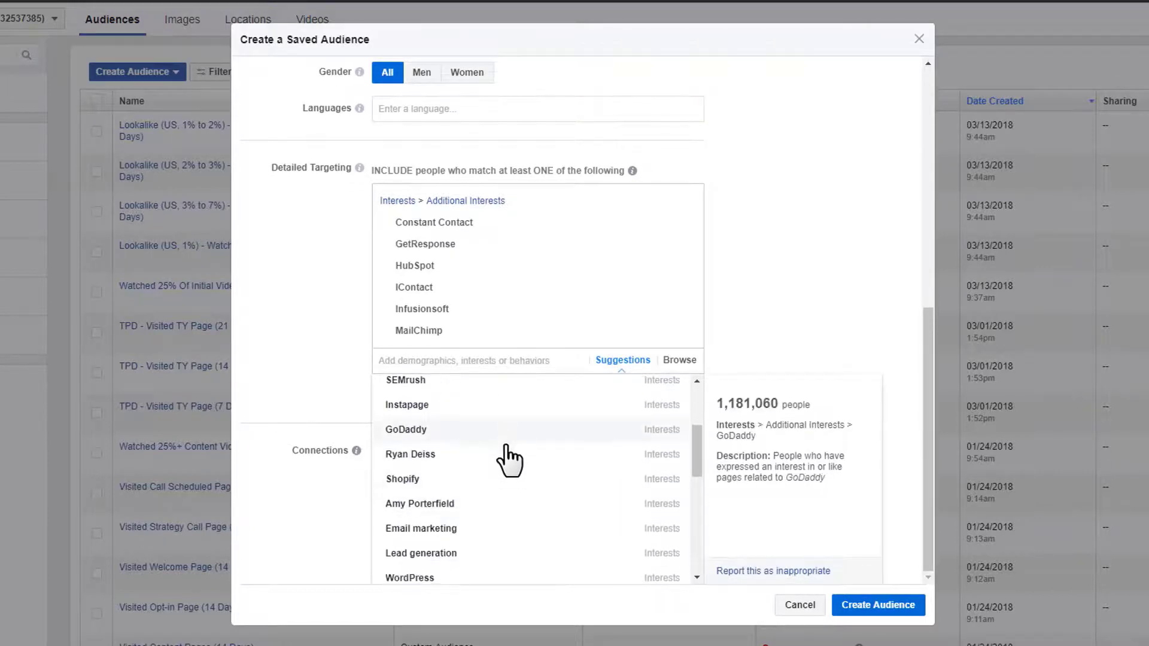
scroll(505, 497, down, 3)
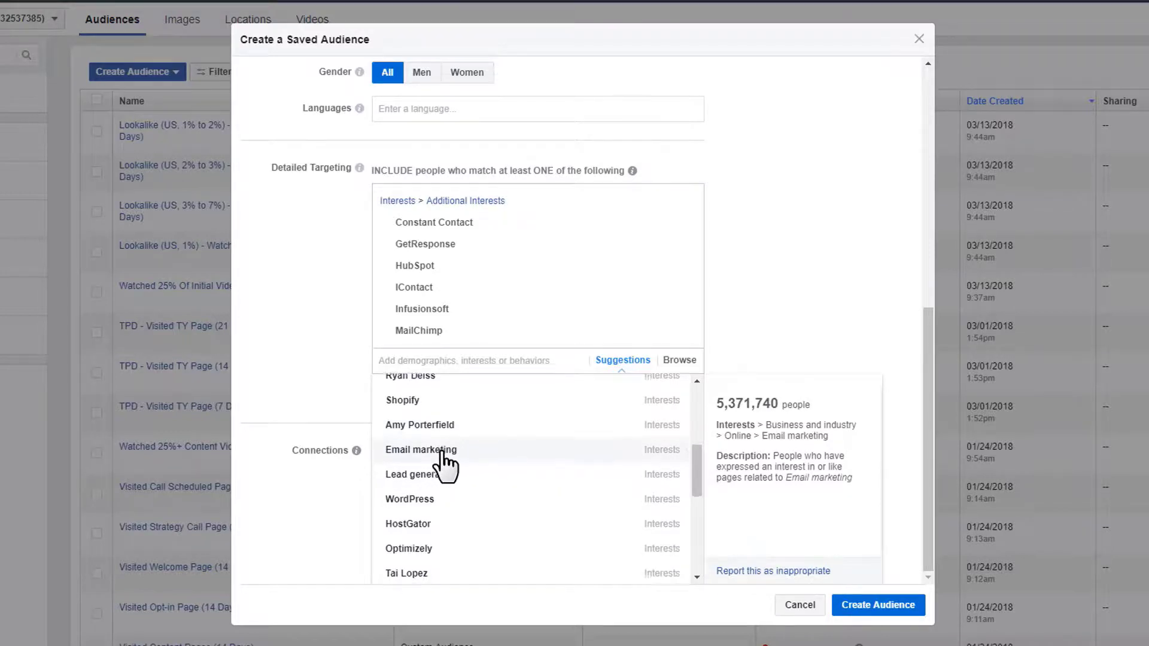
scroll(448, 470, down, 3)
scroll(449, 470, down, 3)
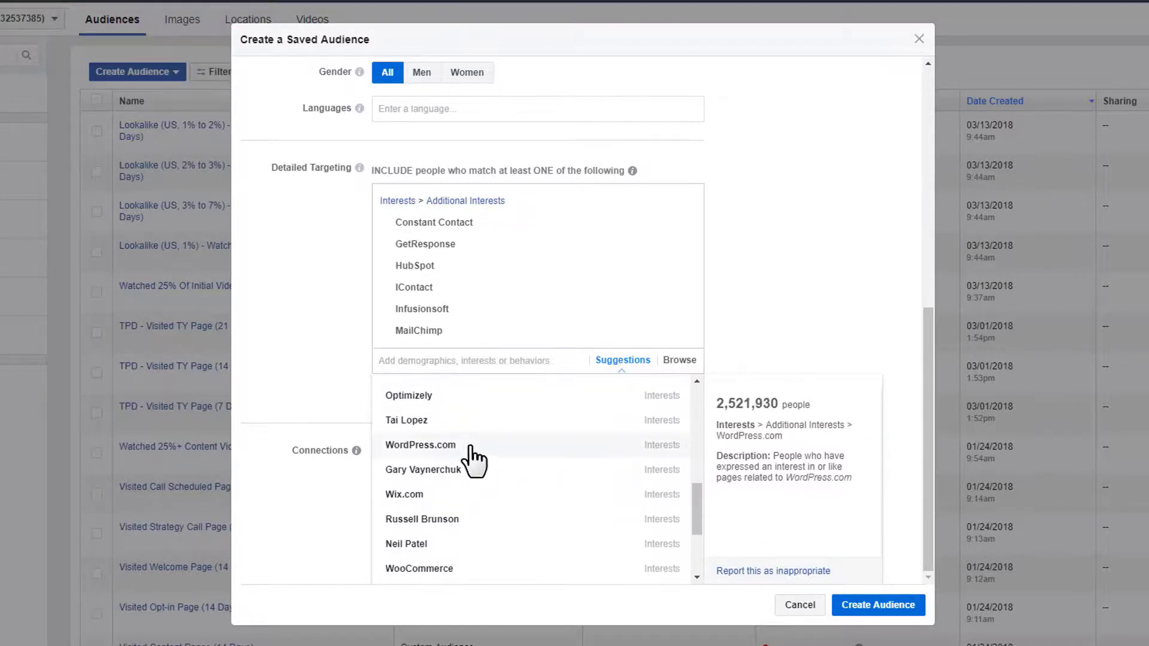
click(293, 318)
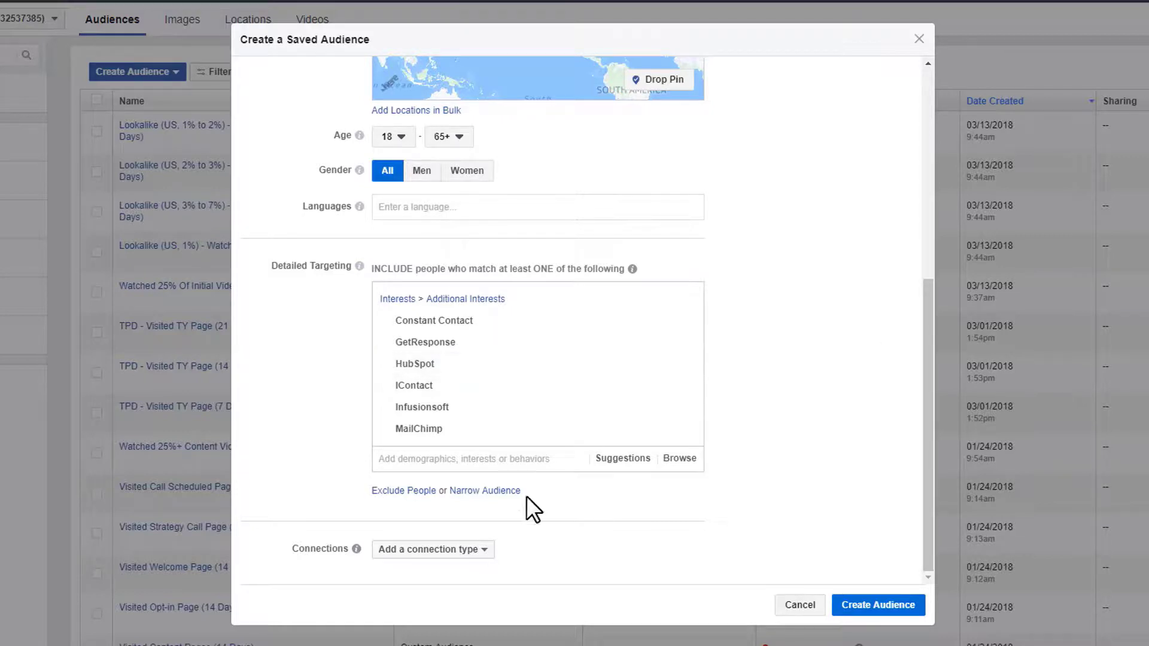
- Create a must-also-match group with Ryan Deiss as its first interest
click(488, 492)
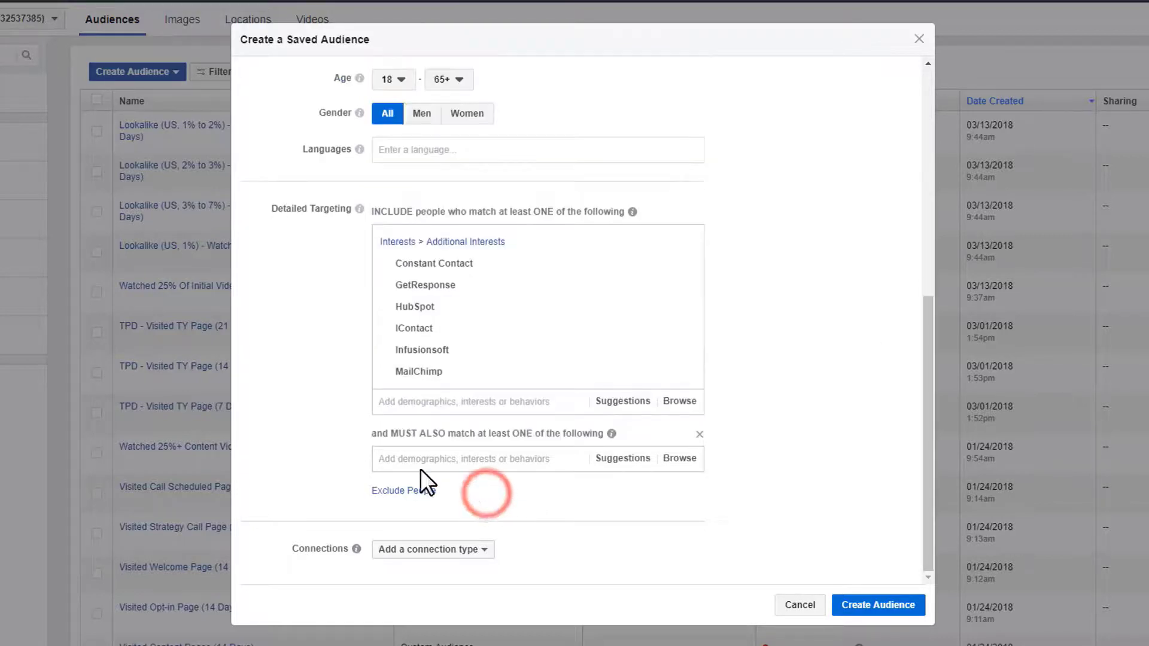
click(490, 459)
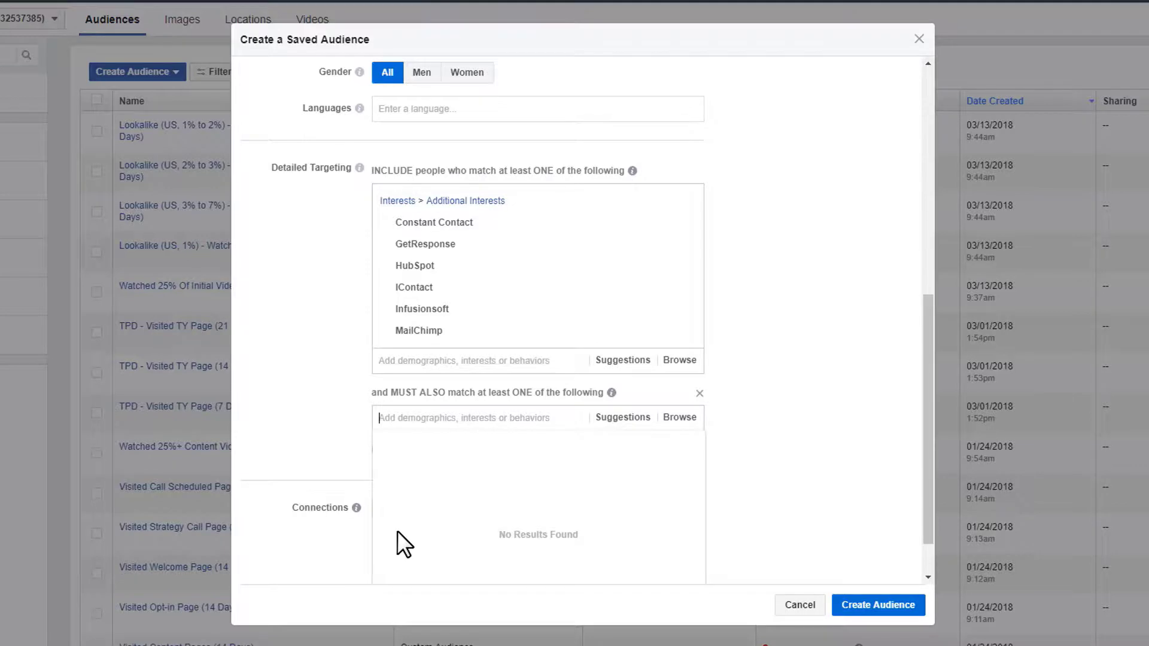
text(ryan de)
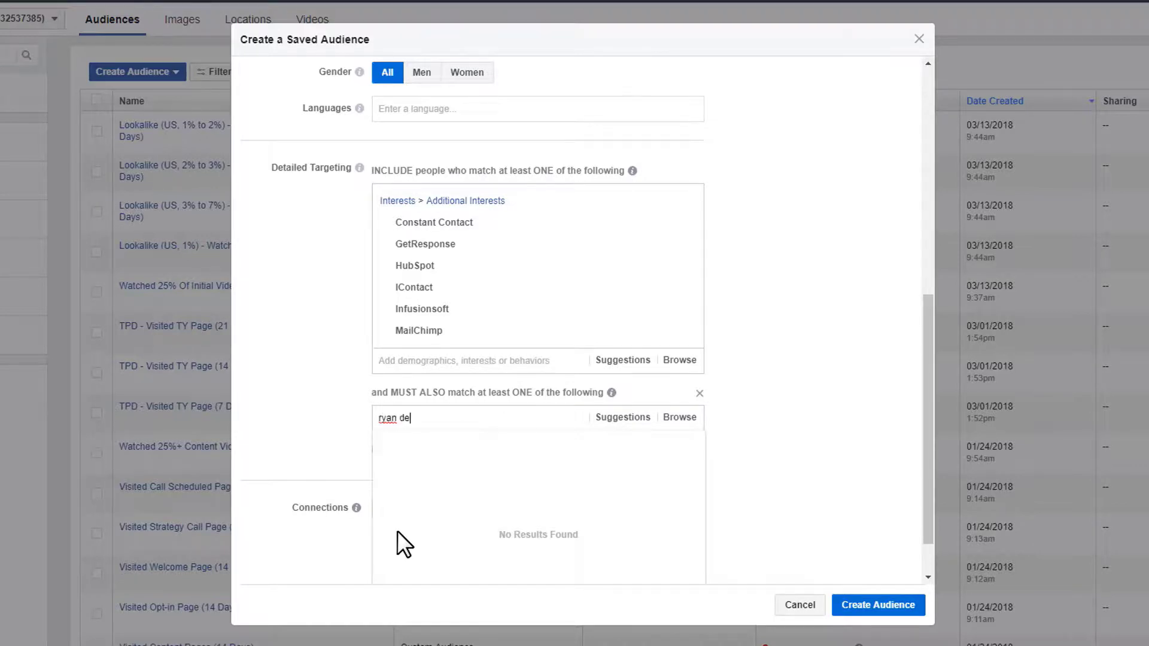
text(iss)
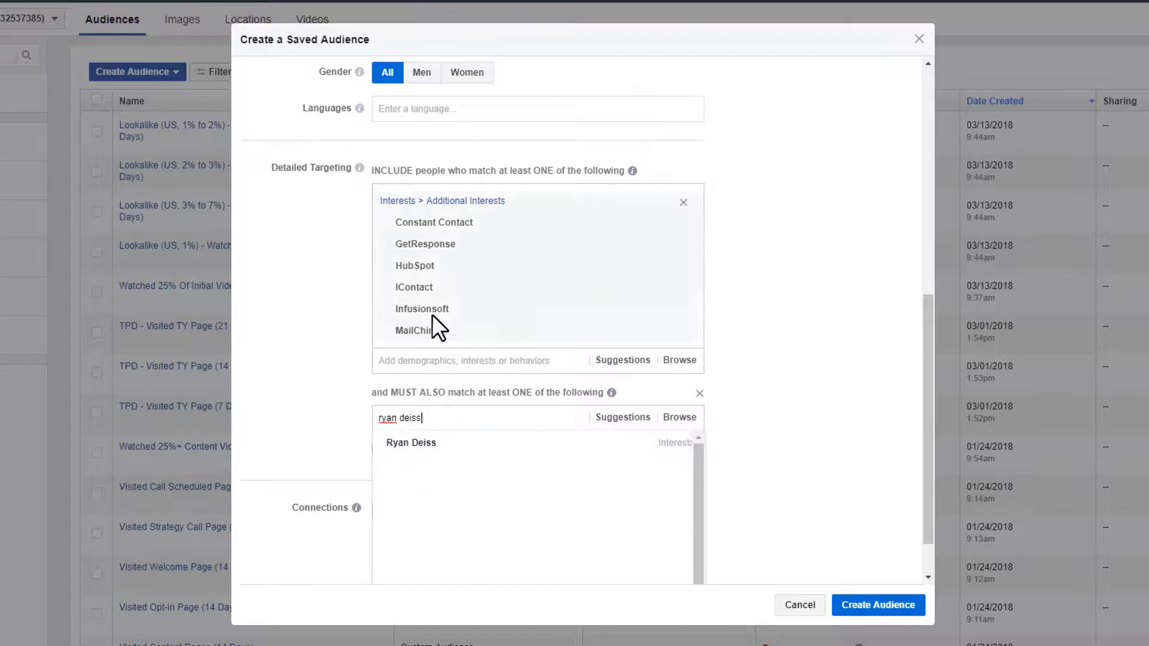
click(421, 447)
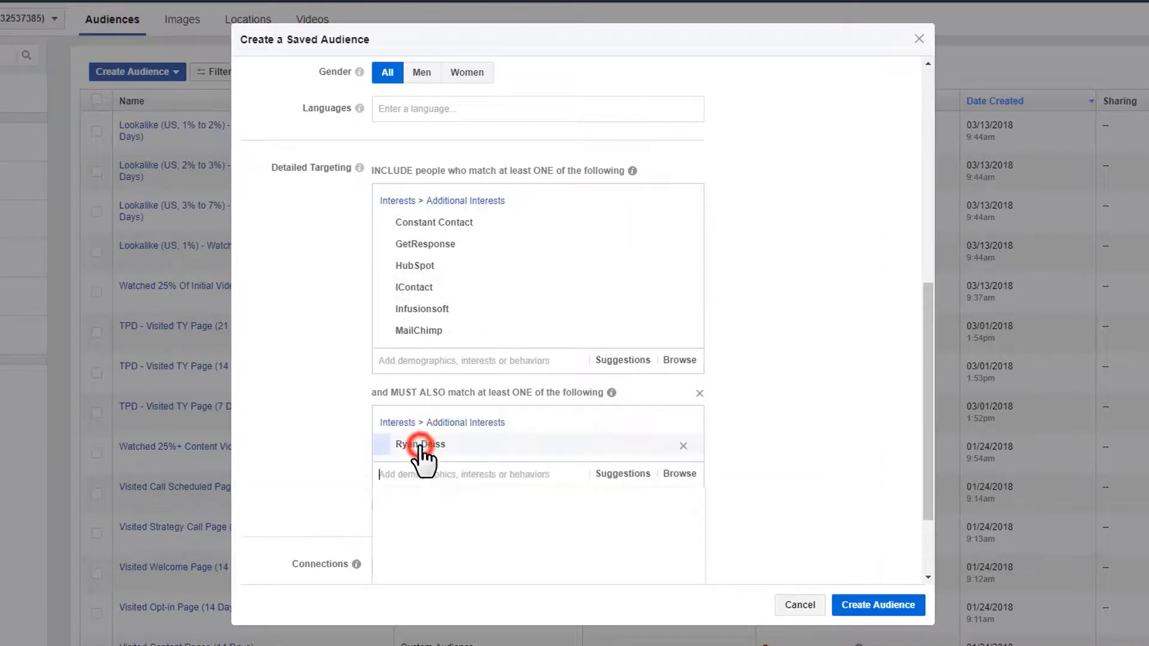
click(298, 421)
- Add three suggested marketing influencers to the narrowing group, then remove the last one
click(629, 474)
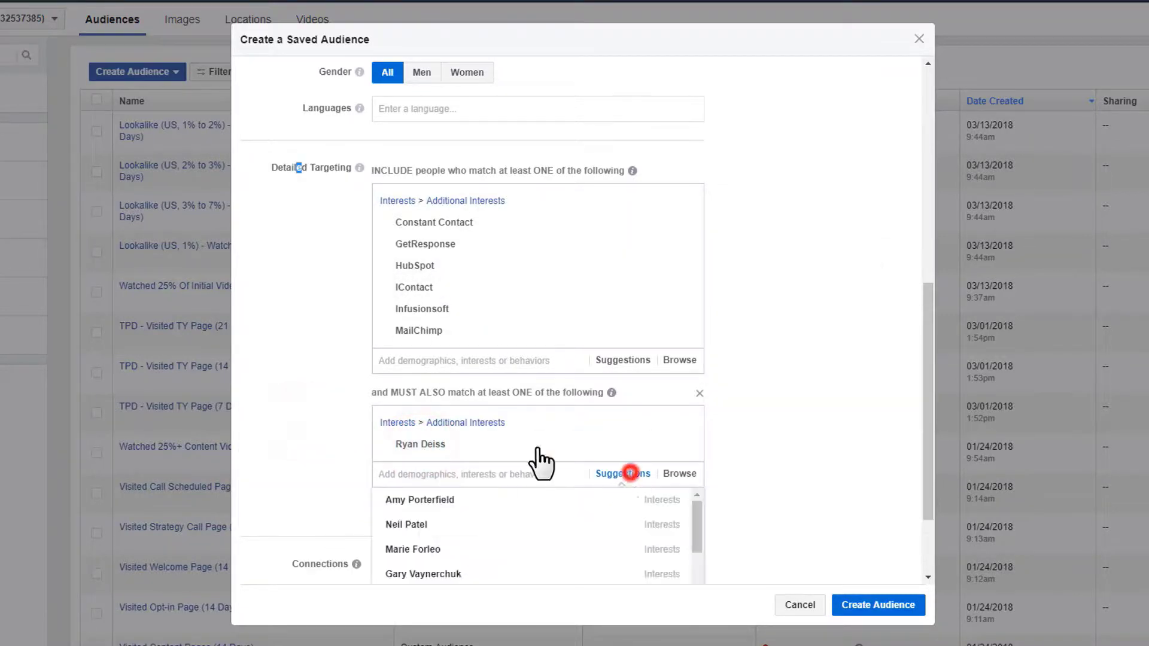
scroll(287, 366, down, 2)
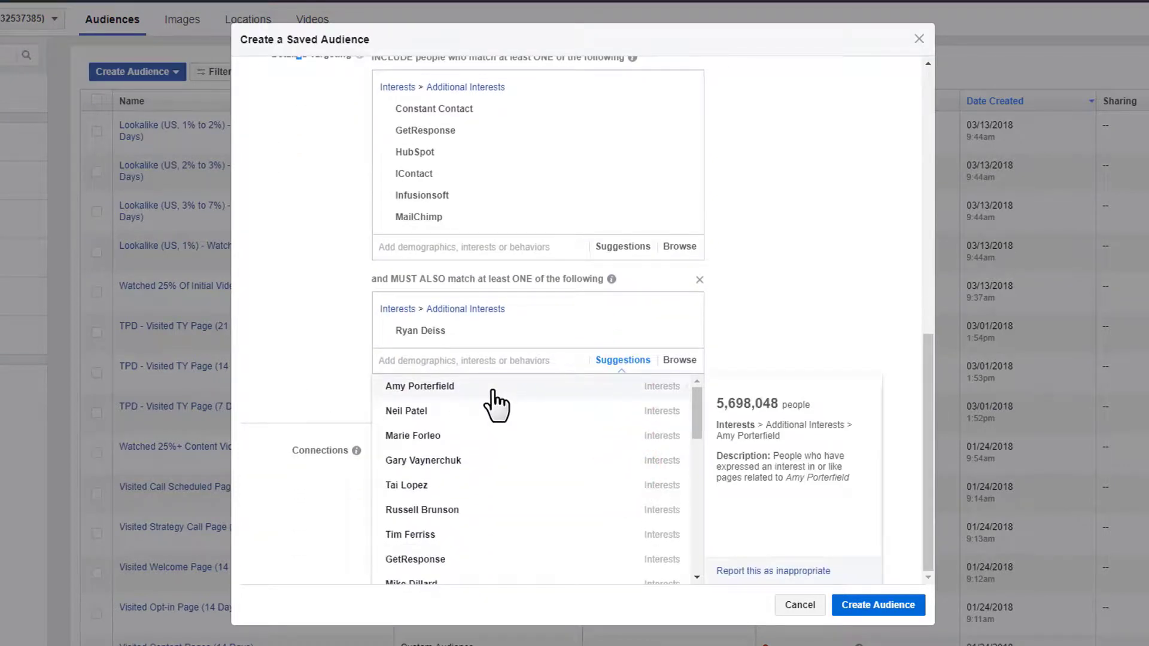
click(492, 392)
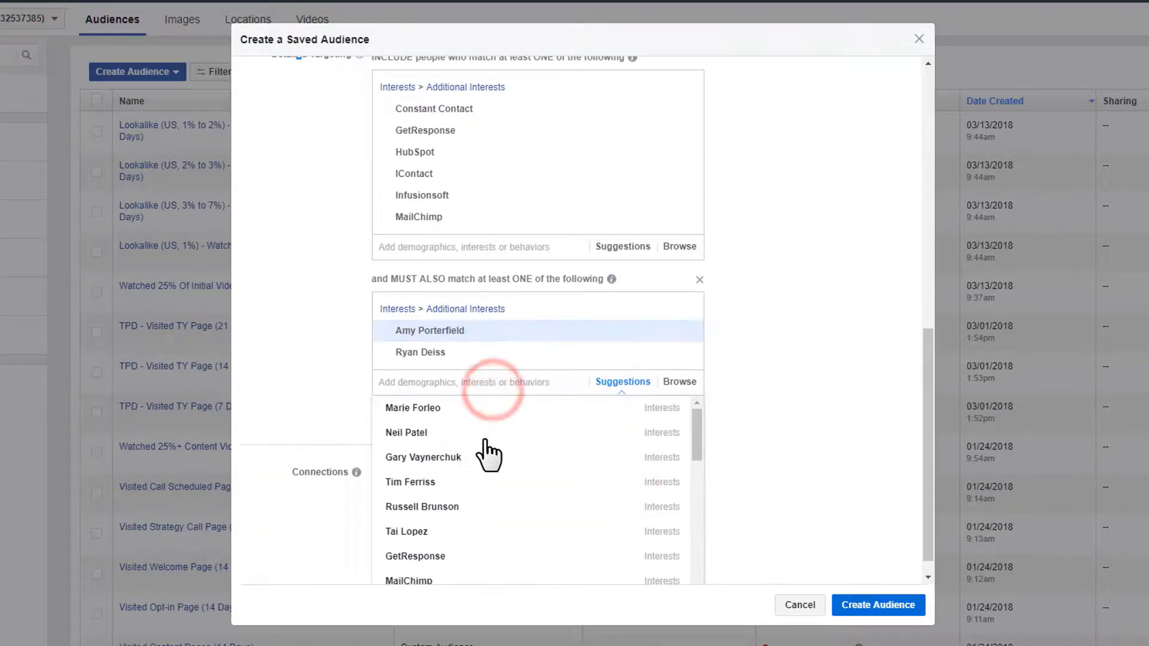
click(469, 508)
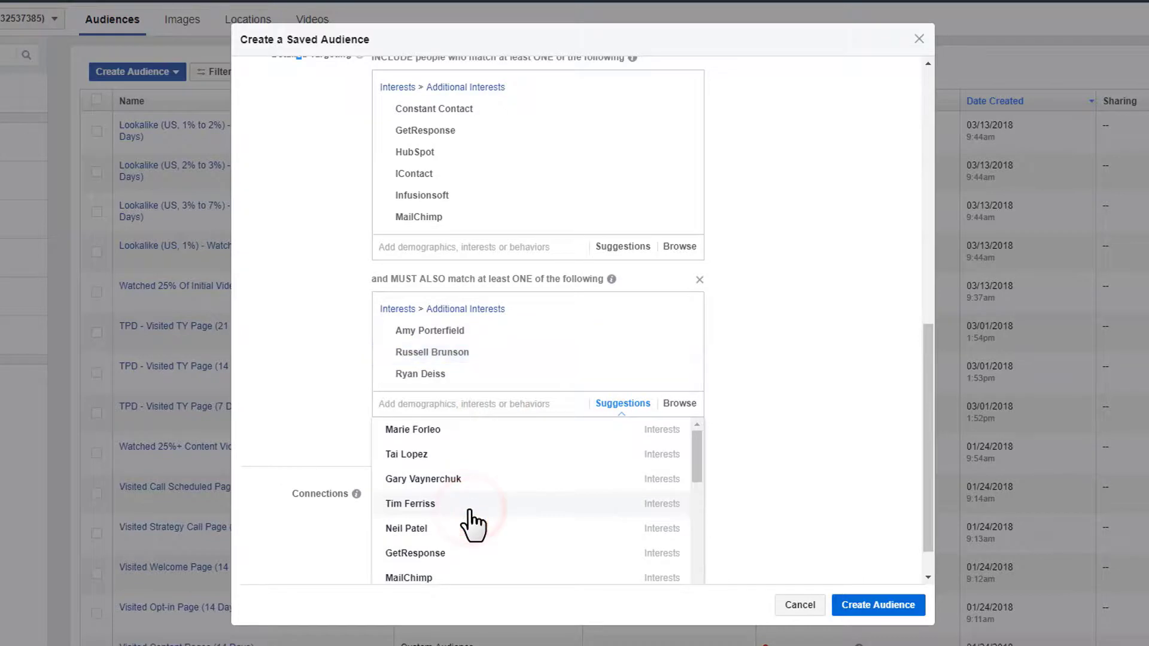
click(482, 490)
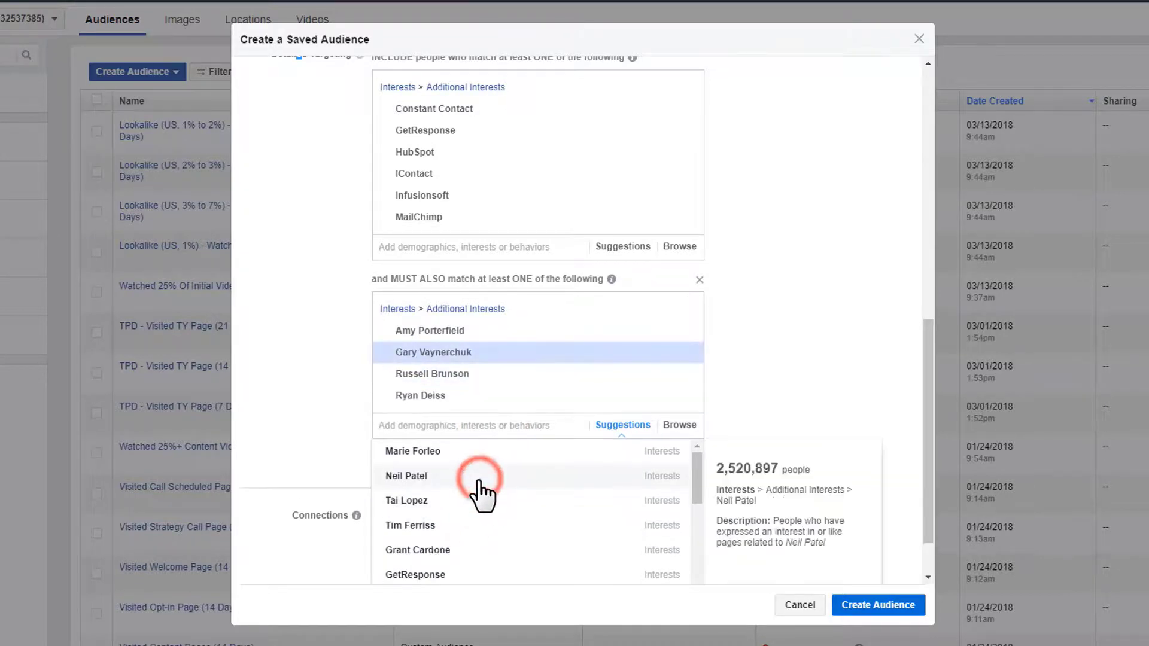
scroll(366, 431, down, 1)
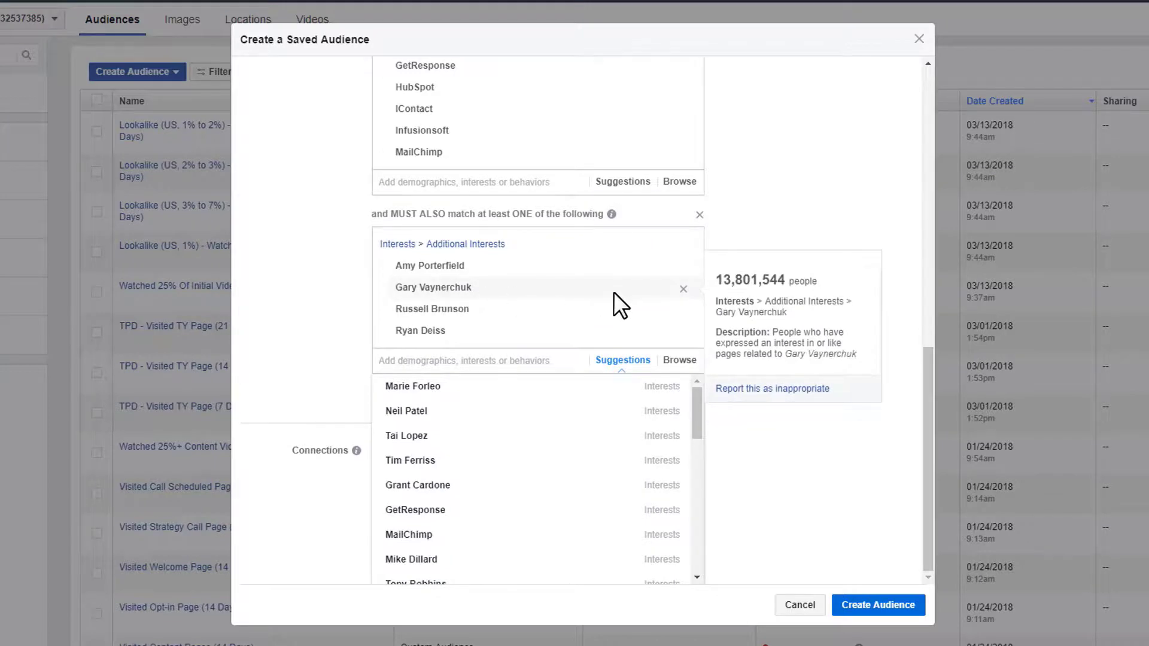
click(683, 290)
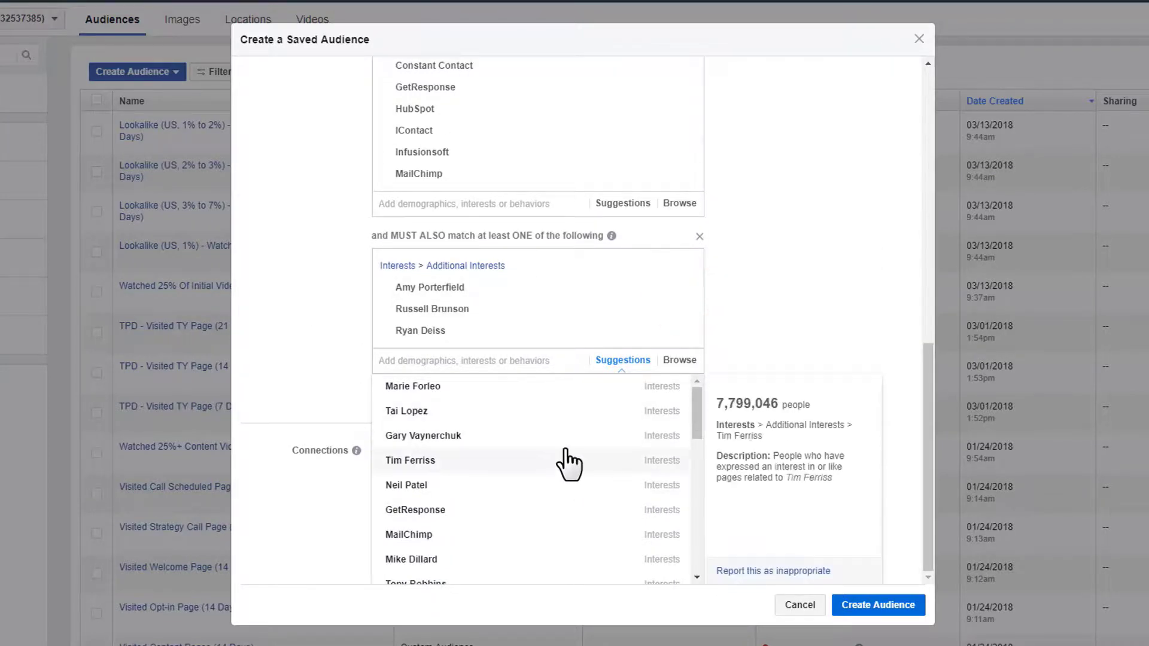
- Add two more suggested marketing influencers to the narrowing group
scroll(571, 500, down, 1)
scroll(572, 502, down, 1)
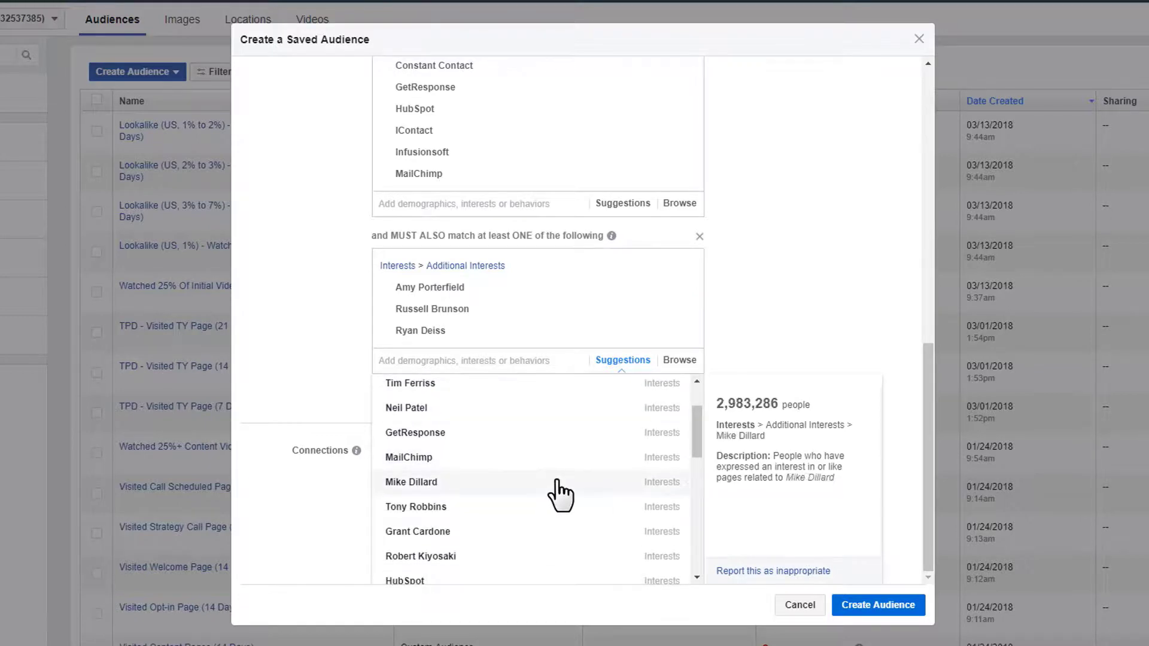
click(563, 483)
scroll(560, 486, down, 3)
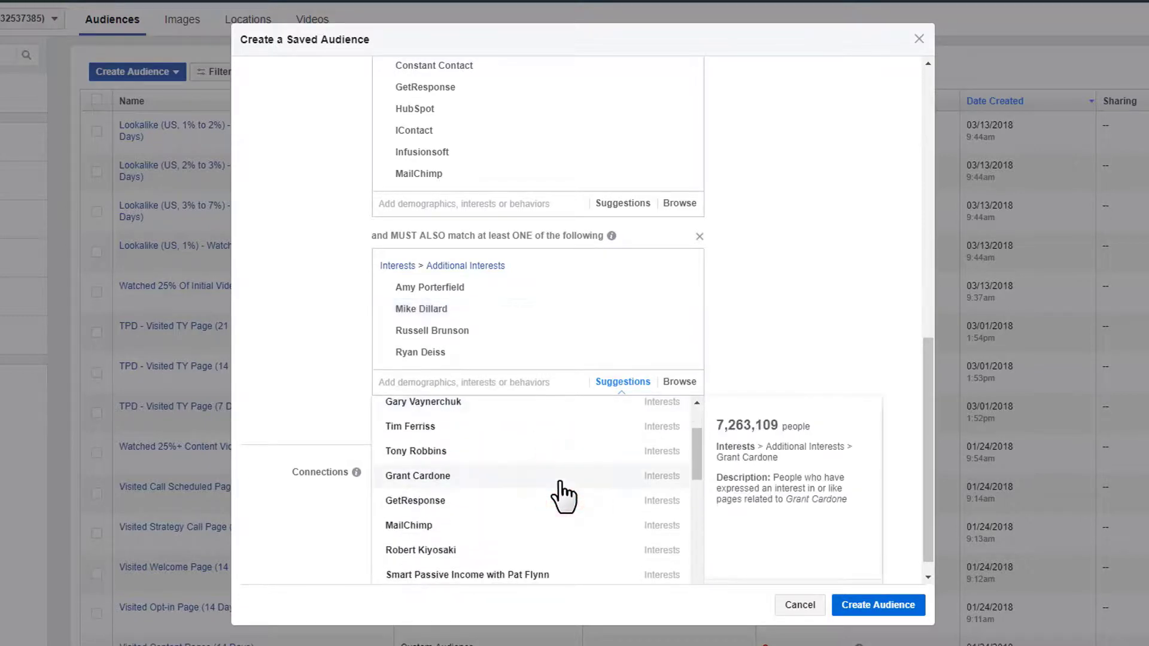
scroll(547, 494, down, 4)
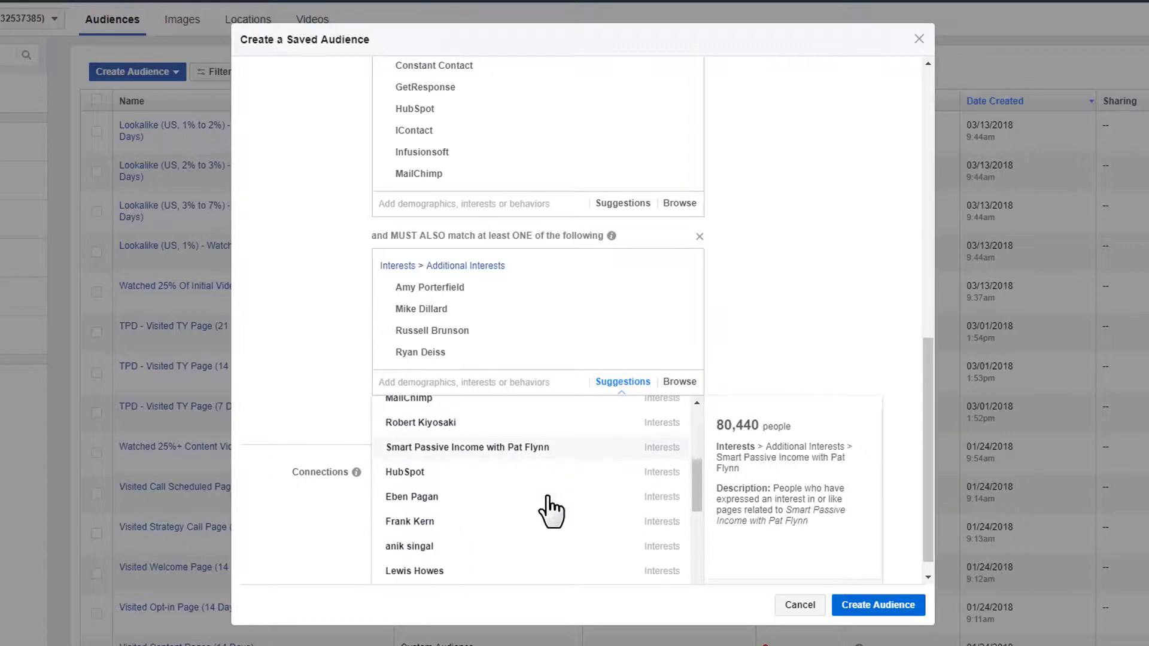
click(519, 468)
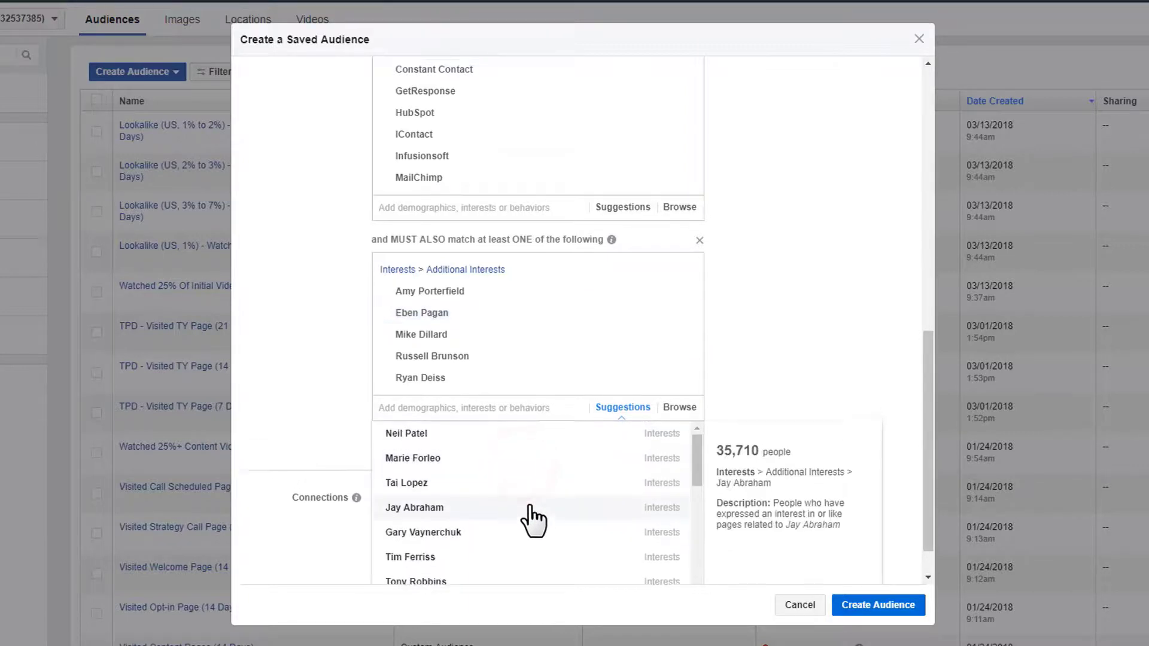
scroll(296, 434, up, 2)
scroll(296, 433, down, 3)
- Add Neil Patel, Marie Forleo and Mike Filsaime, bringing potential reach to 200,000
click(472, 388)
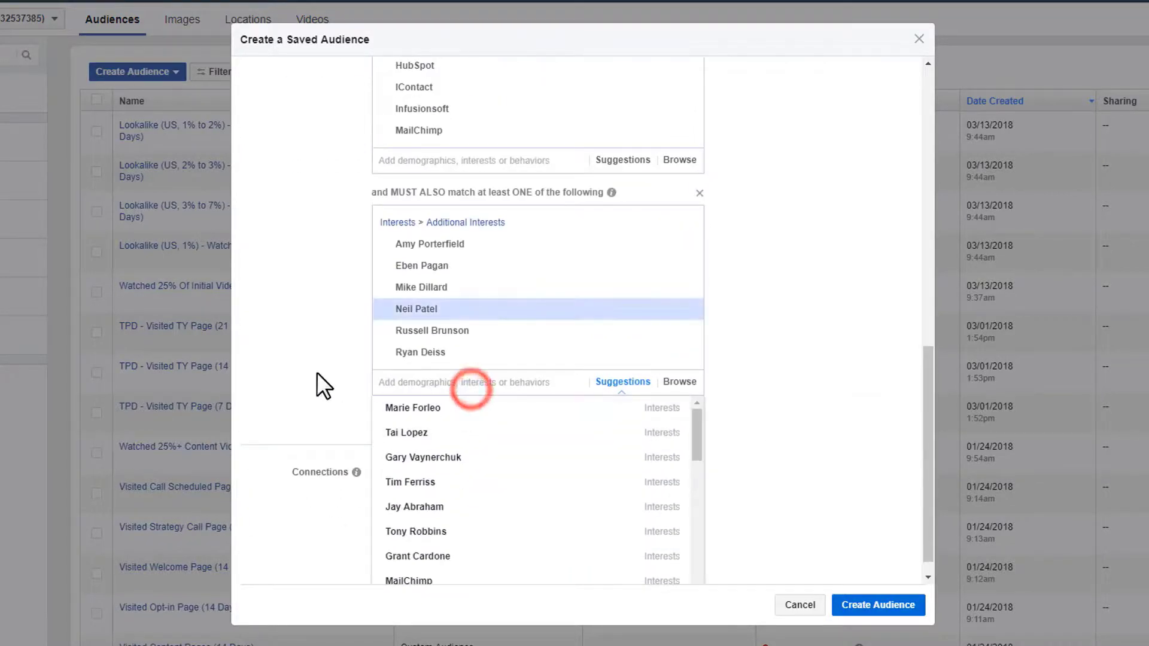
click(466, 413)
scroll(282, 390, down, 1)
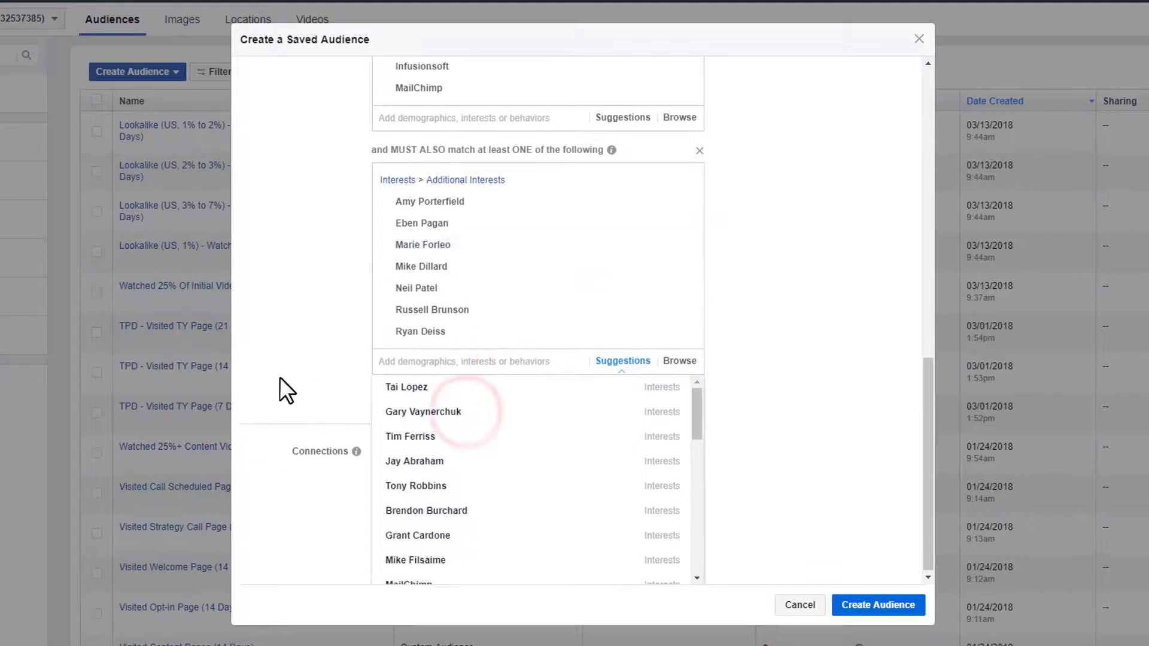
mouse_move(393, 437)
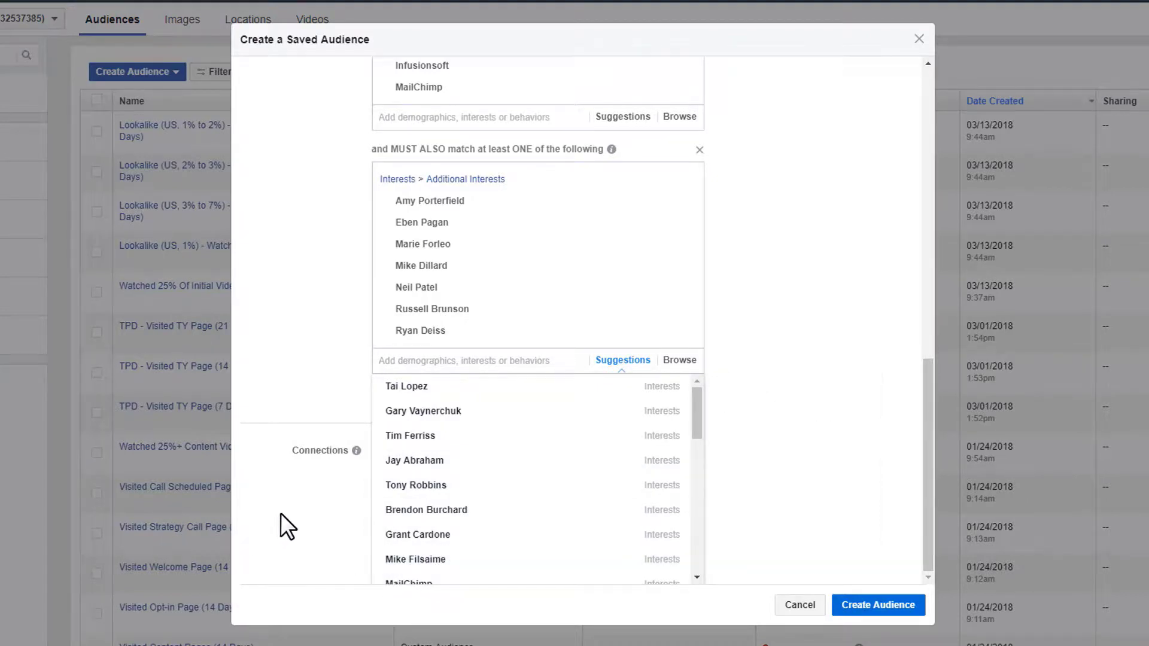
scroll(539, 509, down, 3)
click(499, 398)
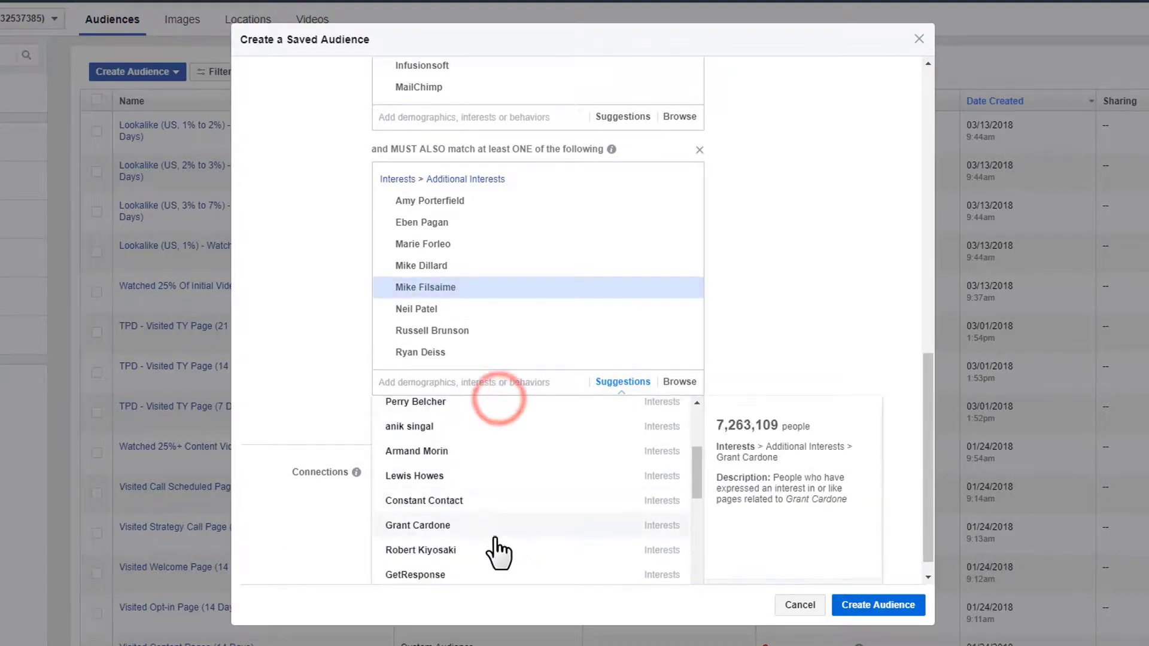
scroll(493, 550, up, 3)
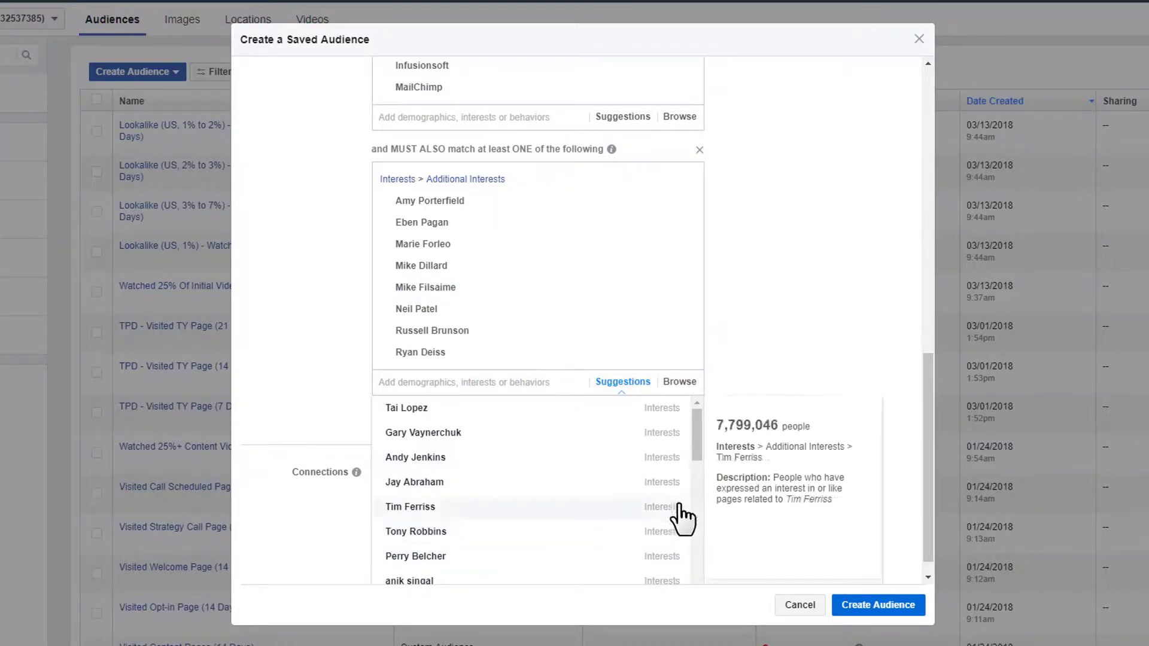
click(818, 342)
scroll(821, 526, up, 15)
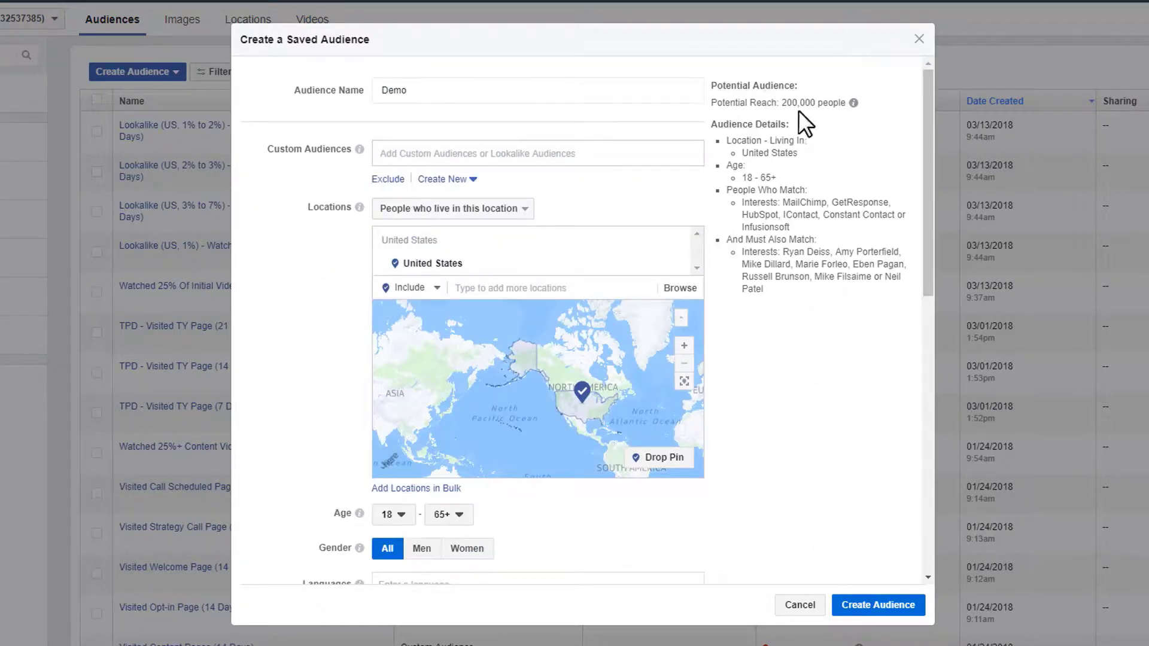
- Highlight the 200,000 potential reach figure, then clear the highlight
drag(782, 101, 831, 104)
click(839, 138)
scroll(796, 230, down, 3)
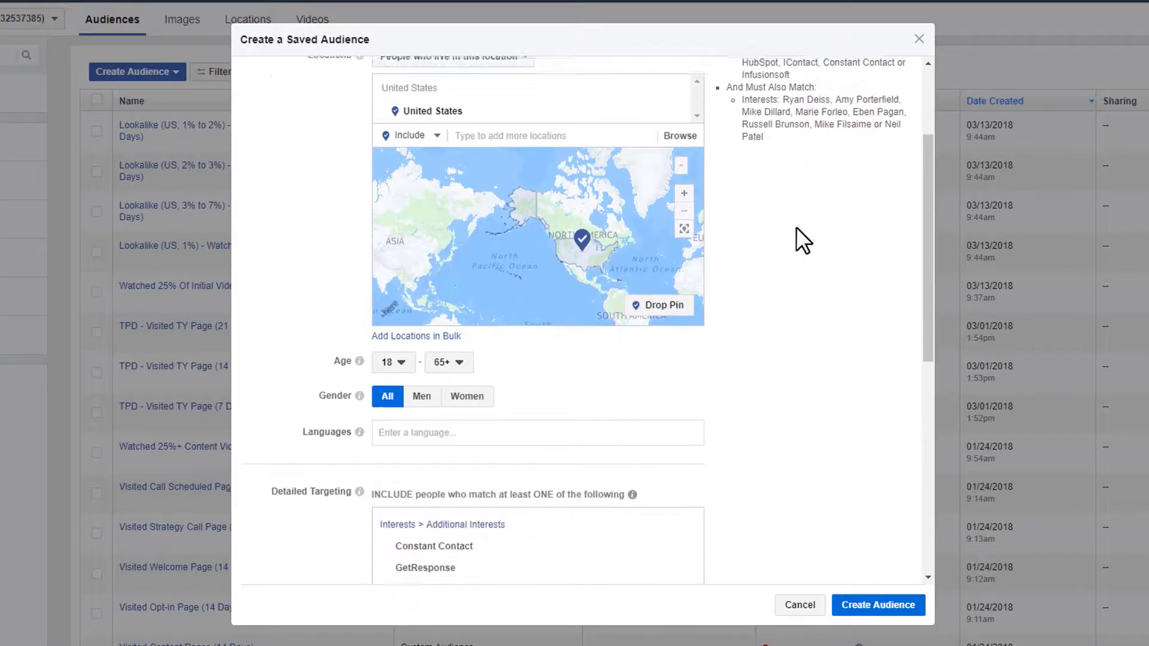
scroll(796, 227, up, 3)
scroll(778, 239, down, 10)
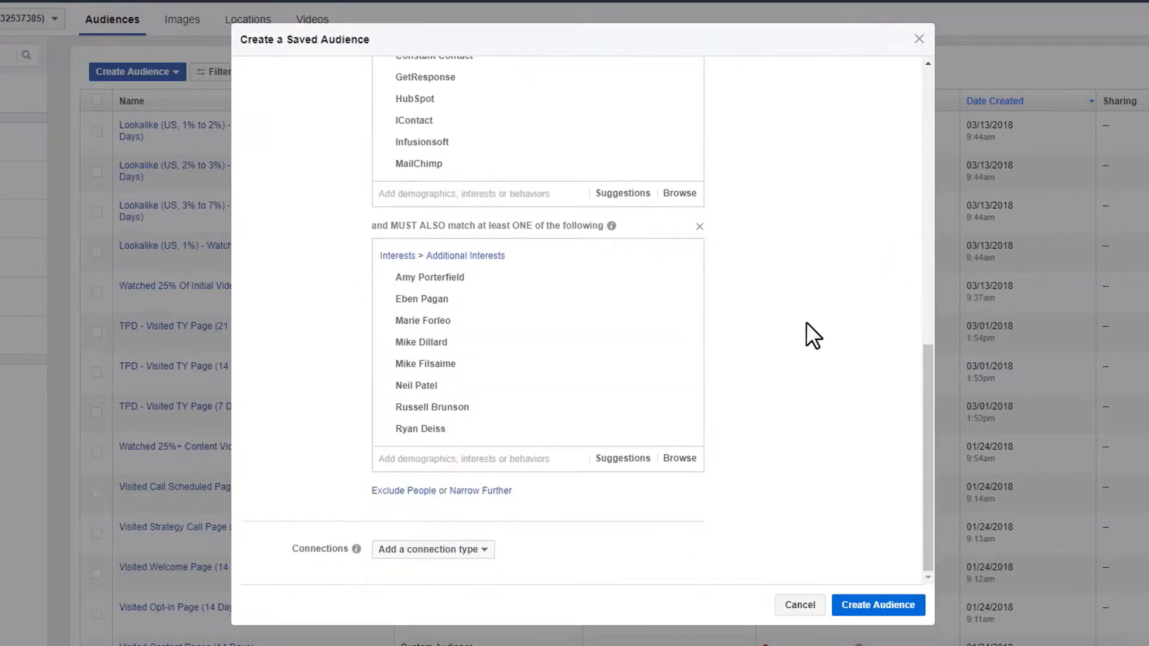
- Add a new must-also-match group containing Entrepreneur (magazine)
click(490, 492)
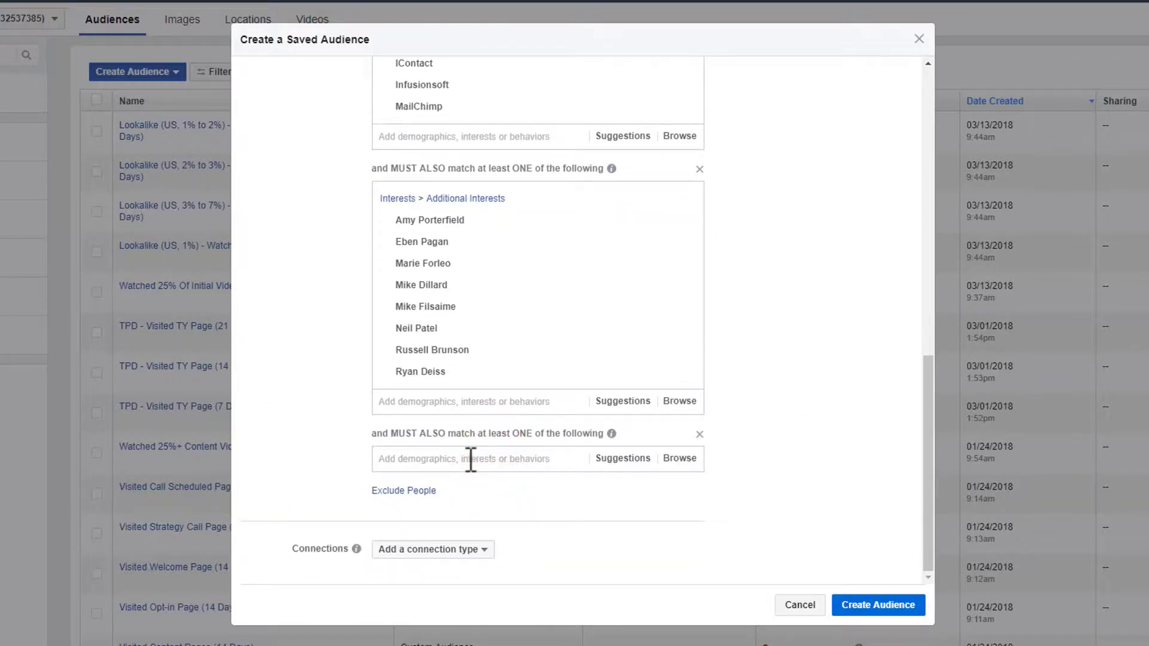
click(471, 460)
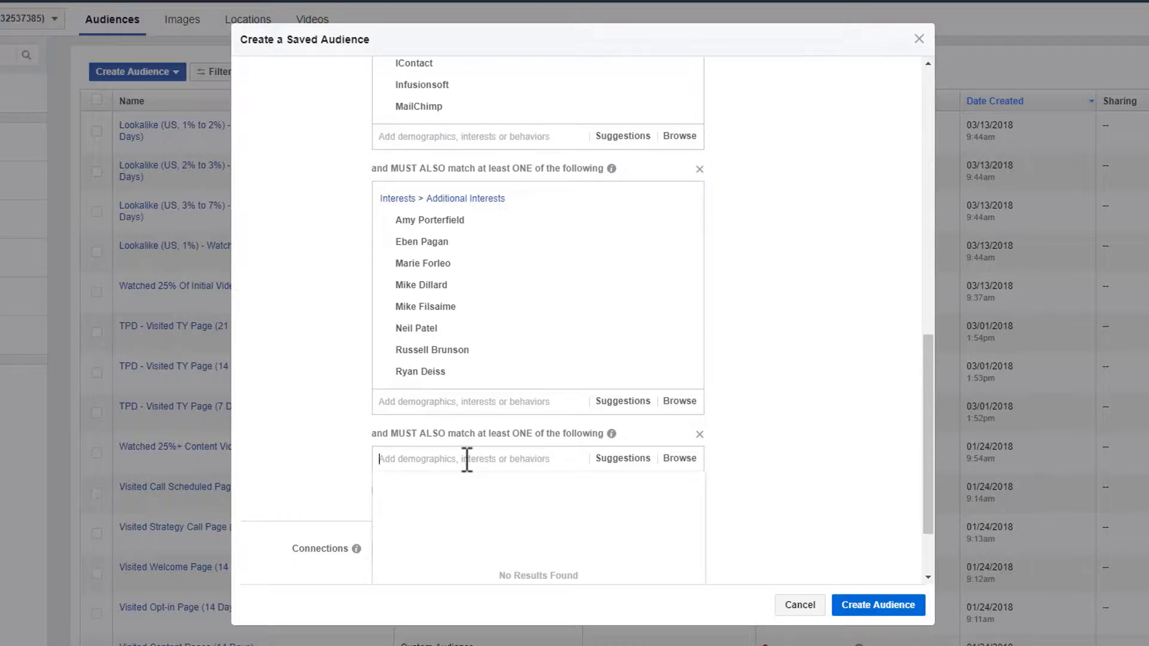
text(entrepreneur maga)
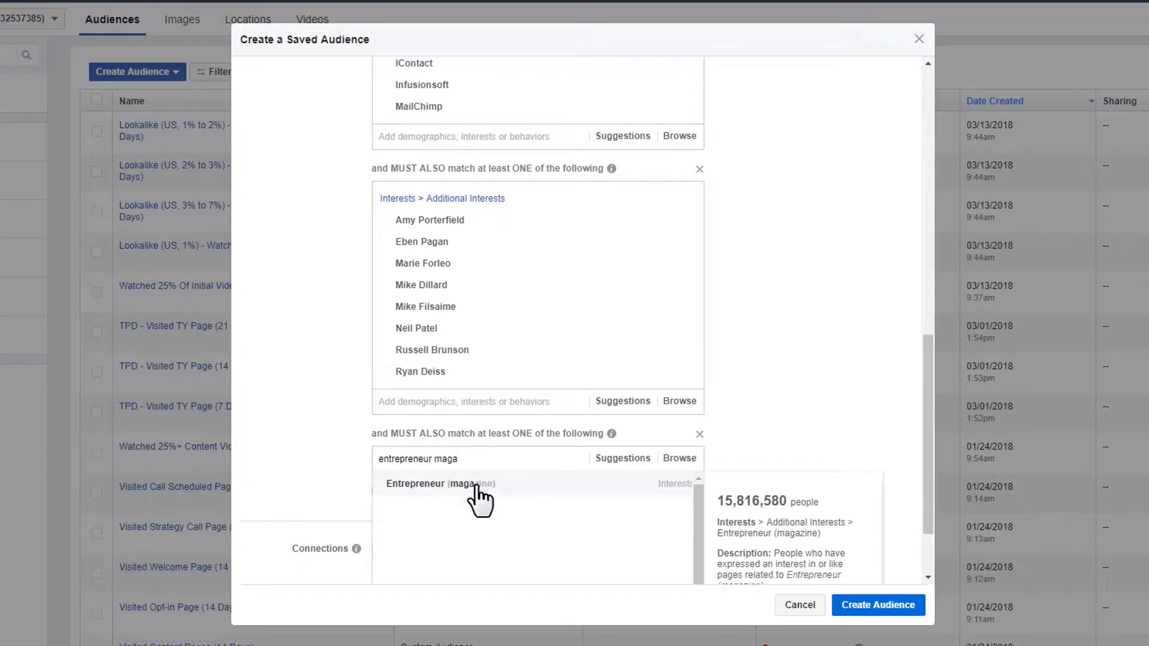
click(476, 485)
- Add Success, Inc., Fast Company, Fortune, Forbes and Money magazines to the new group
scroll(613, 453, down, 1)
click(621, 437)
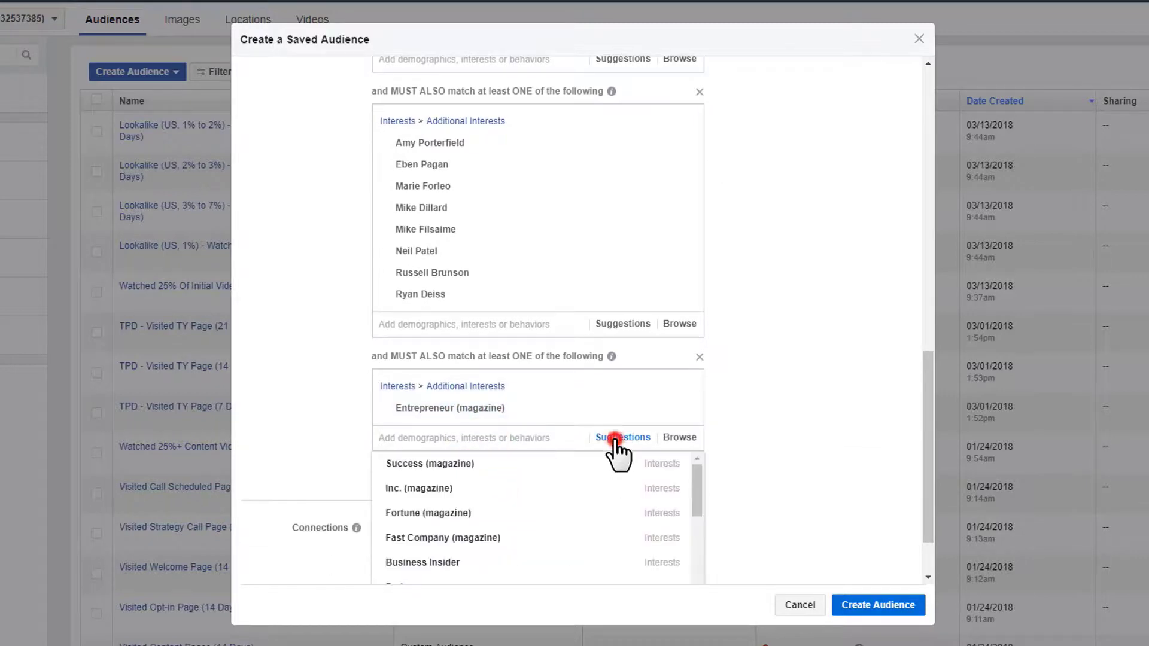
scroll(255, 398, down, 1)
click(496, 390)
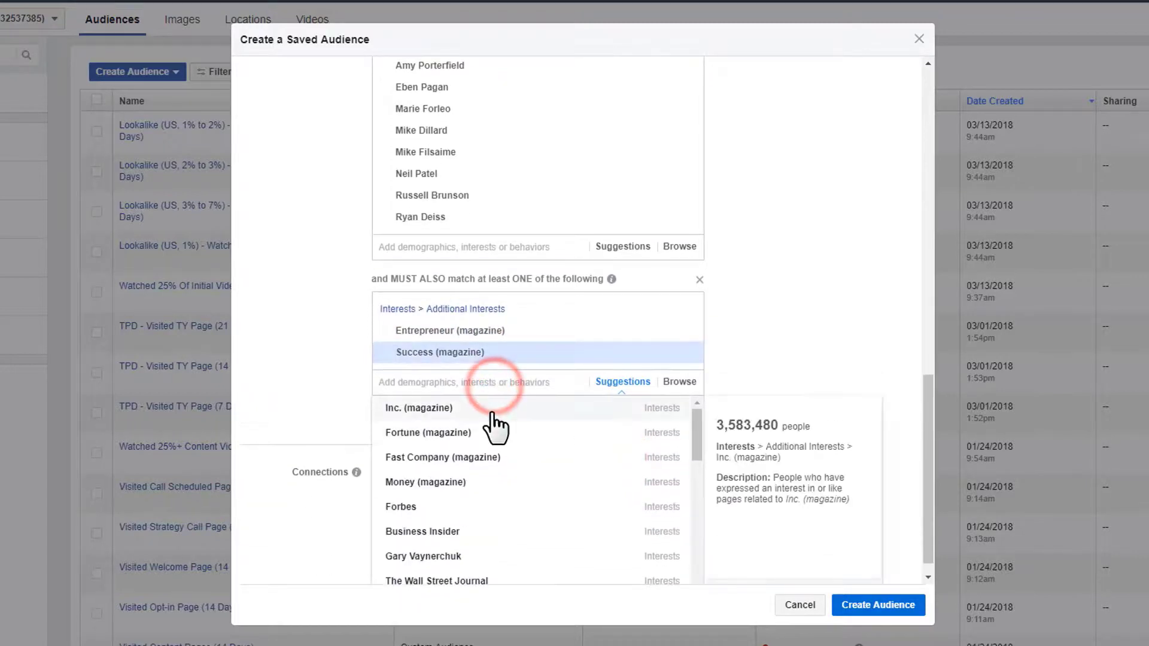
click(494, 409)
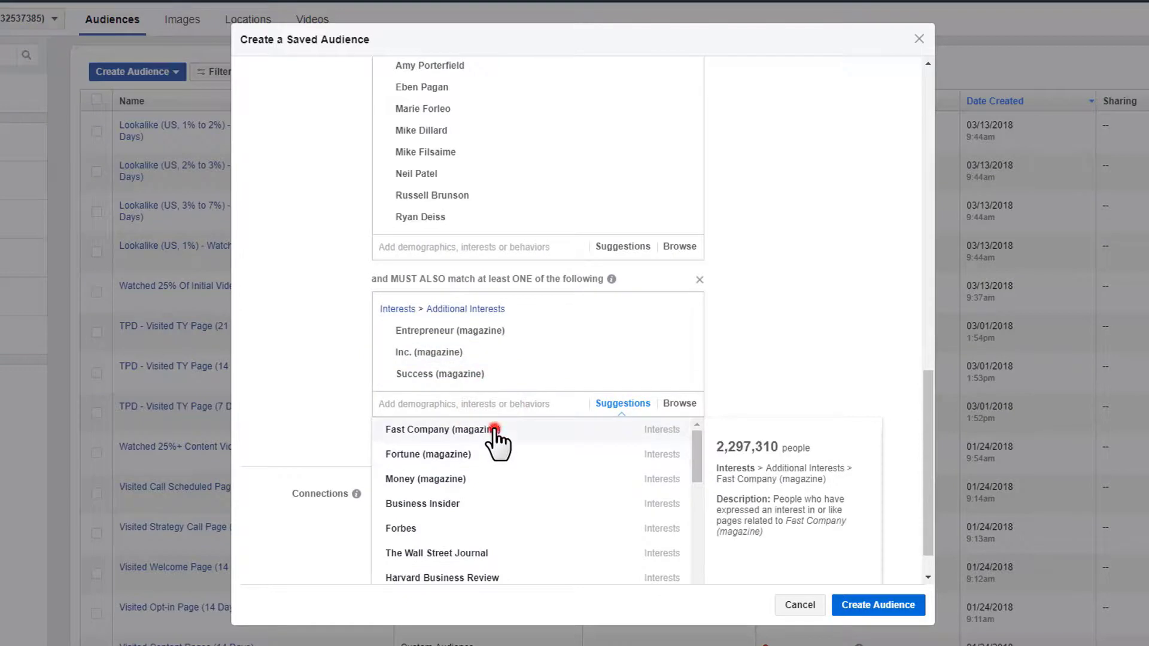
click(494, 430)
click(488, 455)
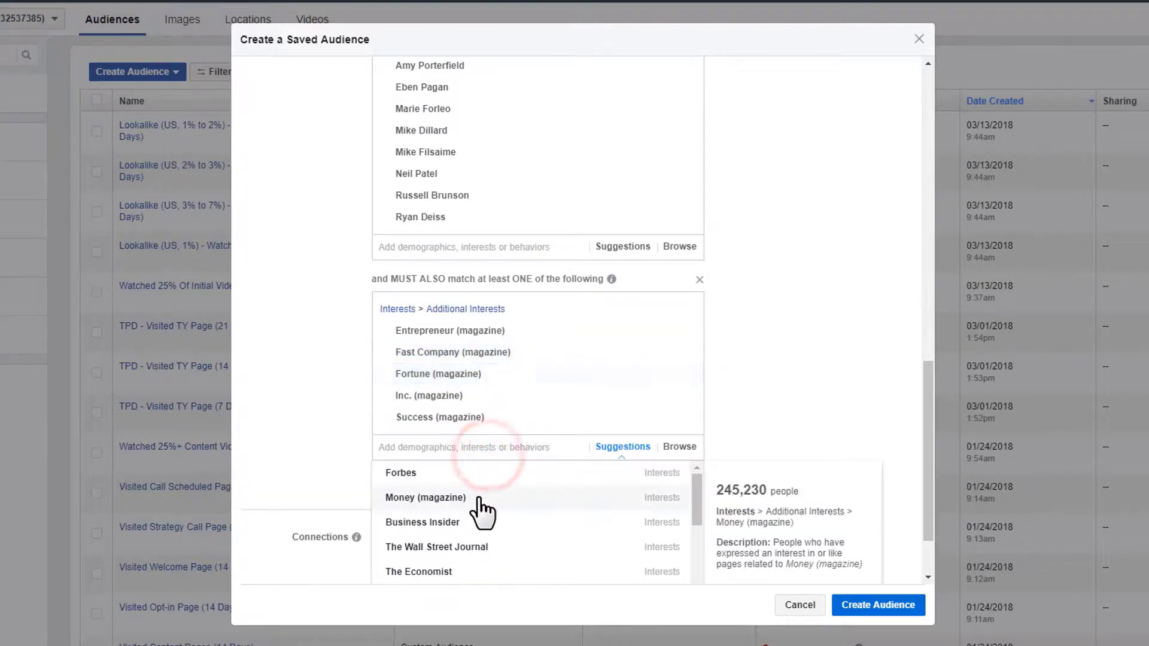
click(479, 474)
click(479, 495)
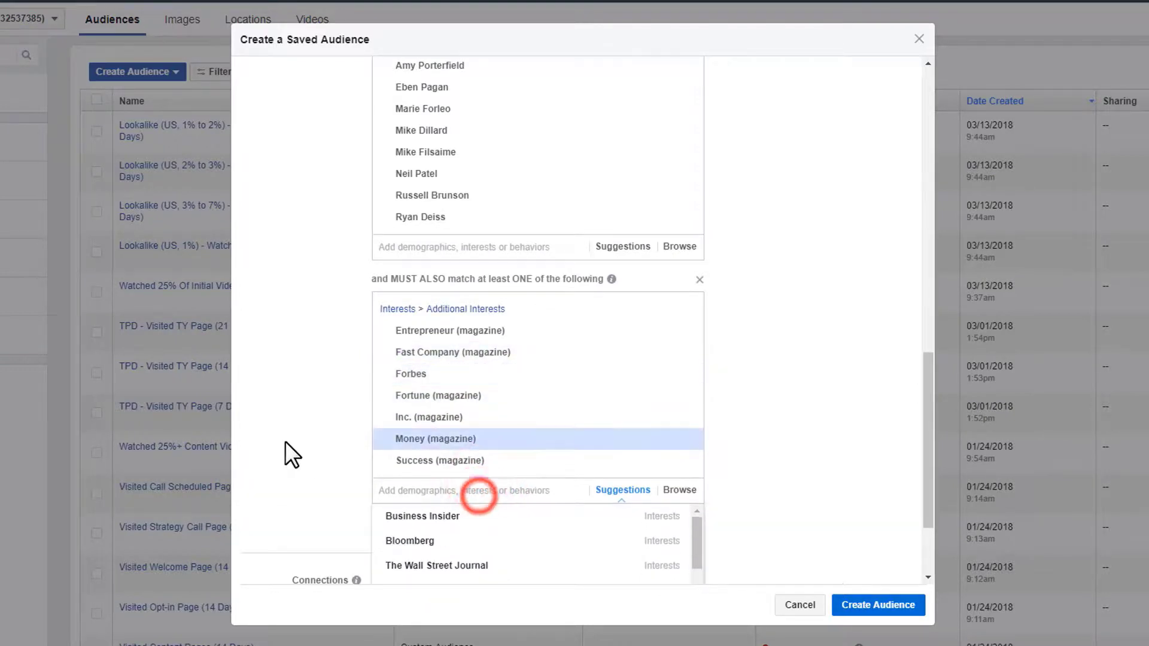
click(288, 440)
scroll(838, 490, up, 8)
scroll(803, 494, up, 6)
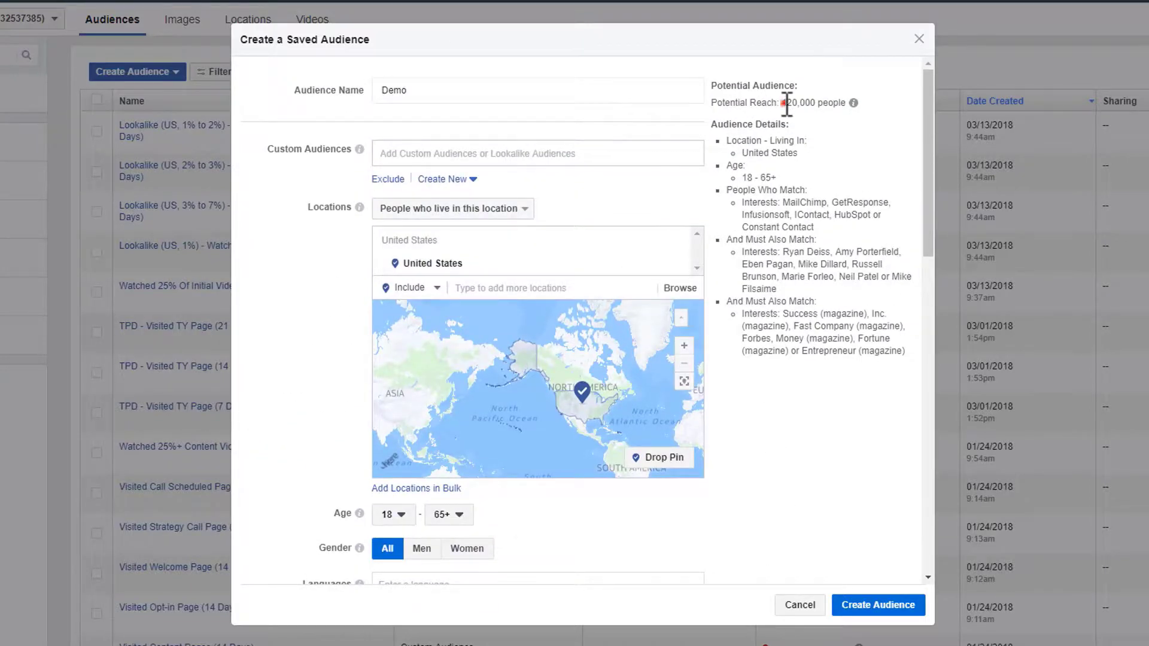
drag(783, 102, 822, 104)
click(820, 103)
scroll(780, 200, down, 6)
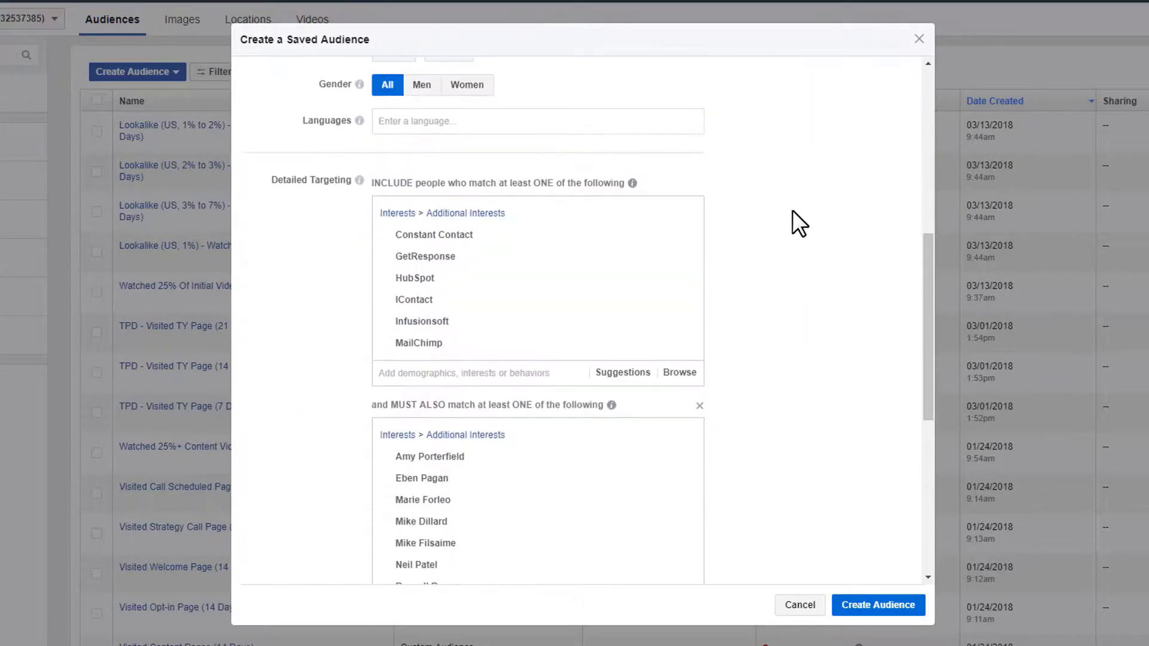
mouse_move(610, 237)
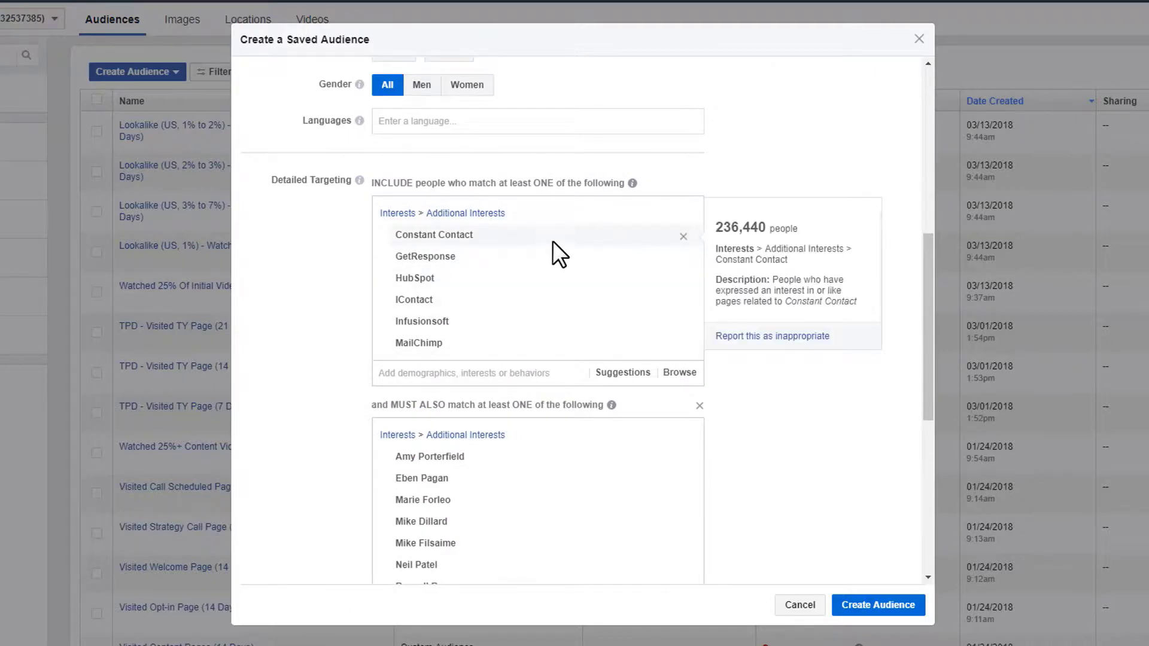
mouse_move(438, 308)
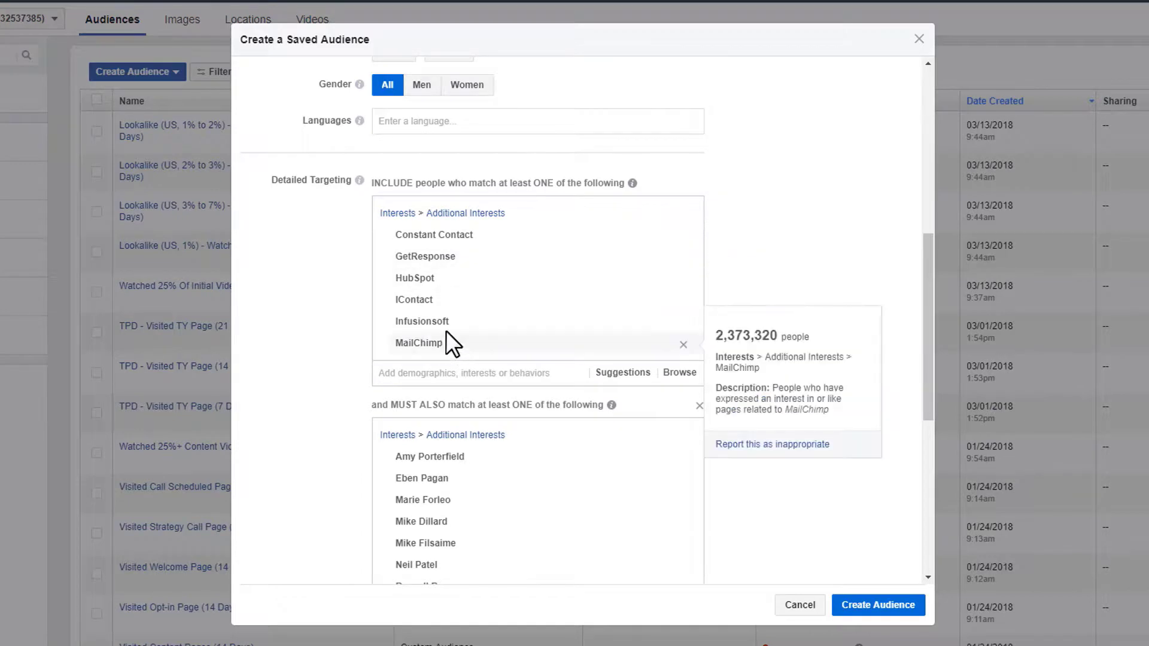
scroll(446, 333, down, 2)
click(542, 296)
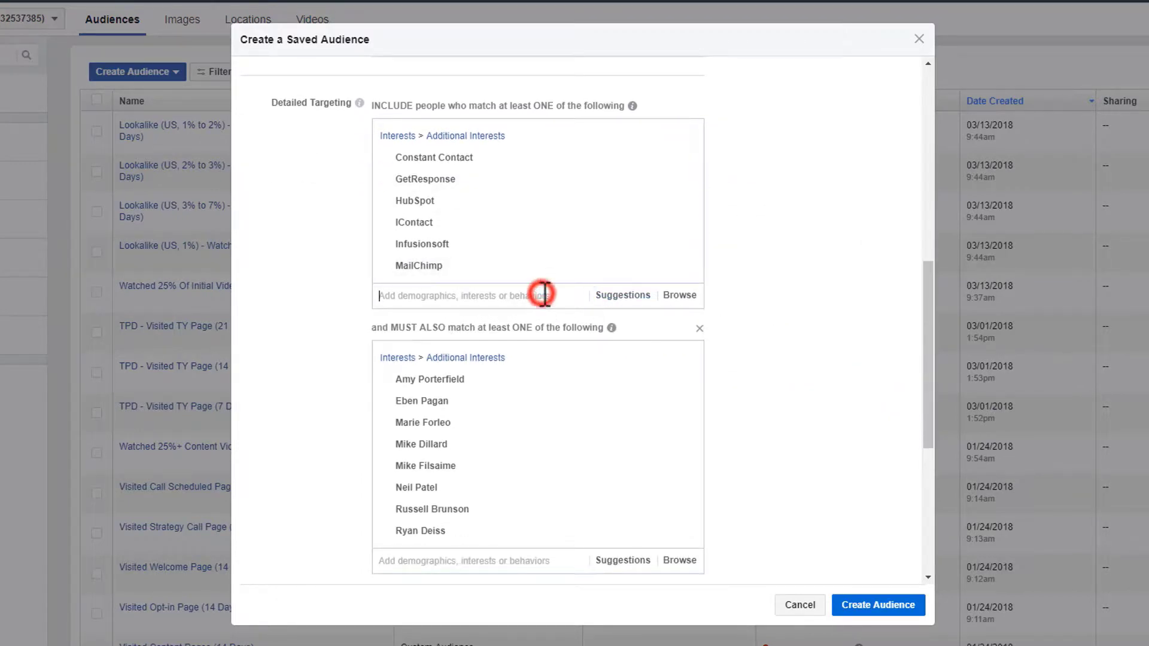
click(616, 295)
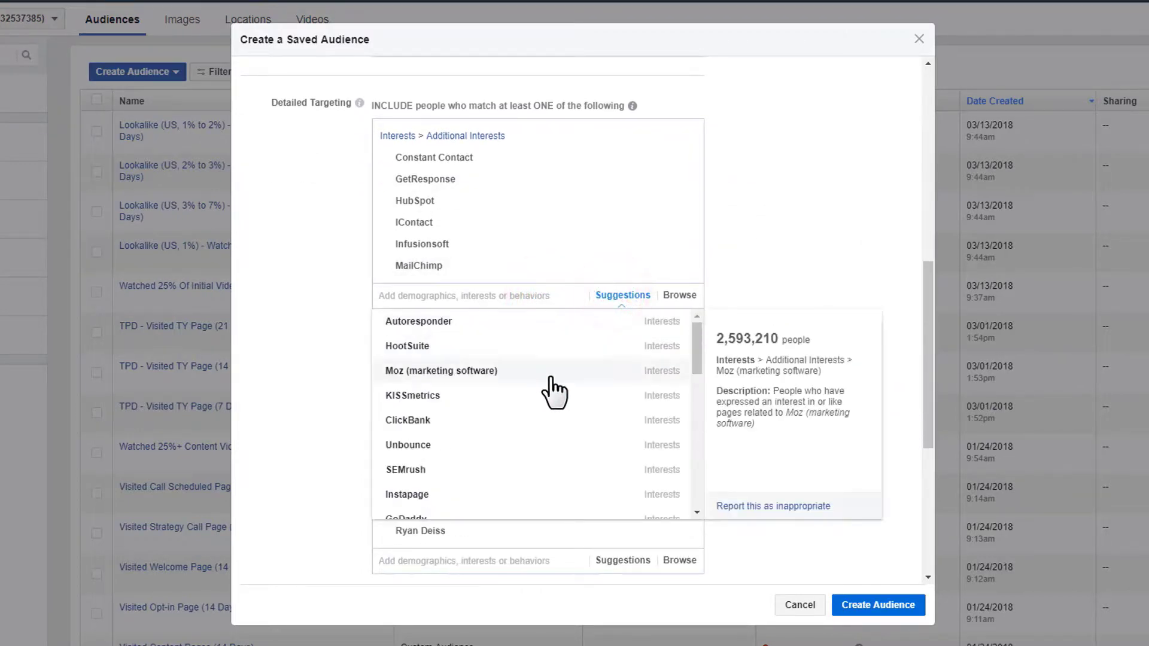
scroll(490, 457, down, 2)
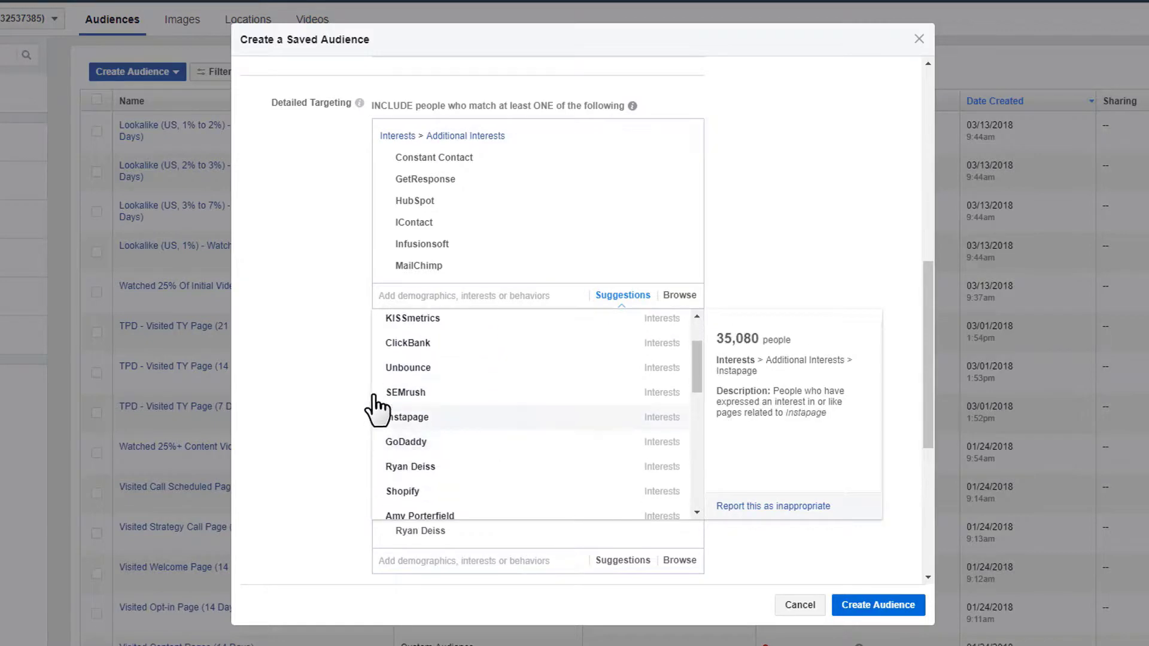
click(316, 365)
scroll(491, 341, down, 2)
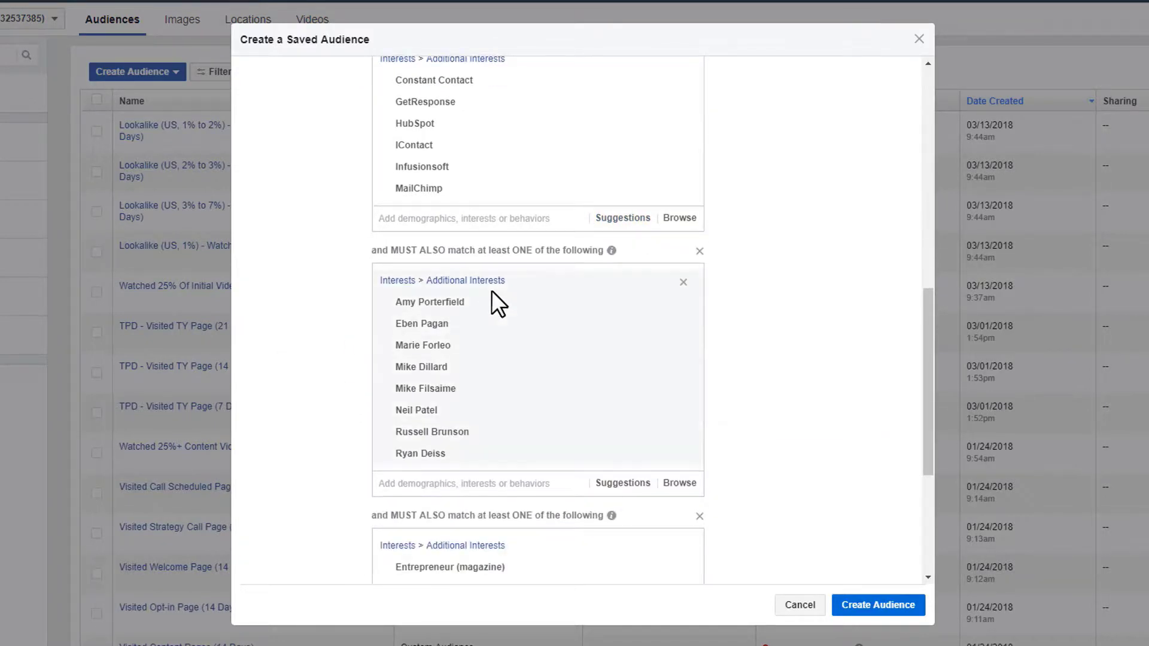
scroll(419, 222, up, 3)
scroll(419, 252, down, 4)
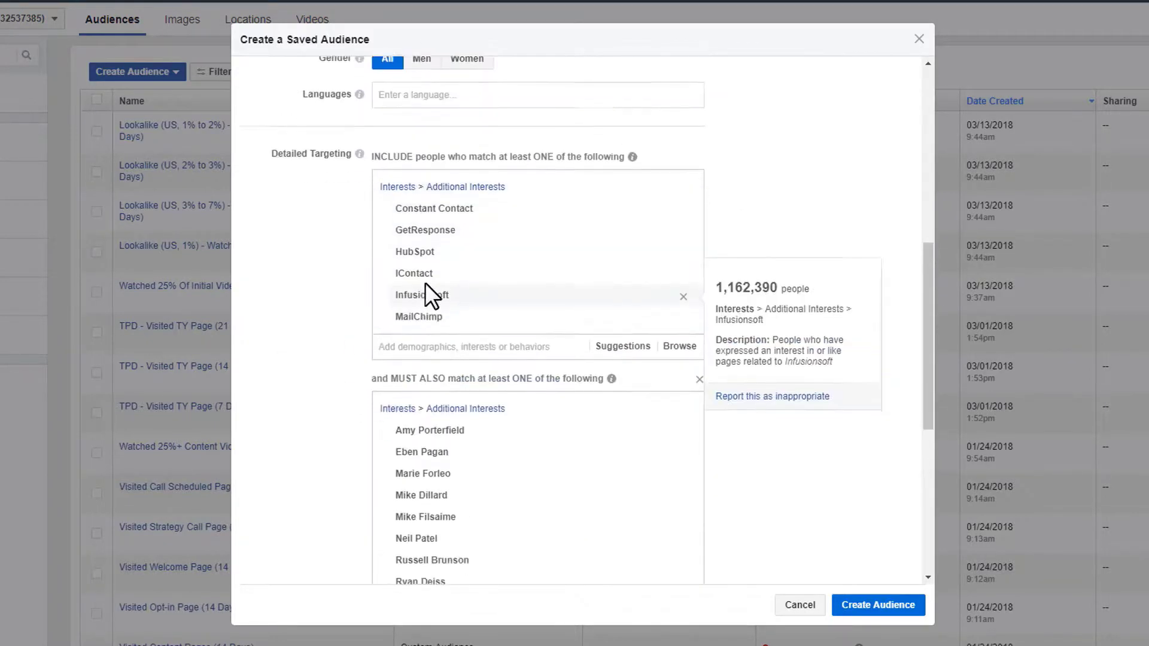
scroll(419, 264, down, 2)
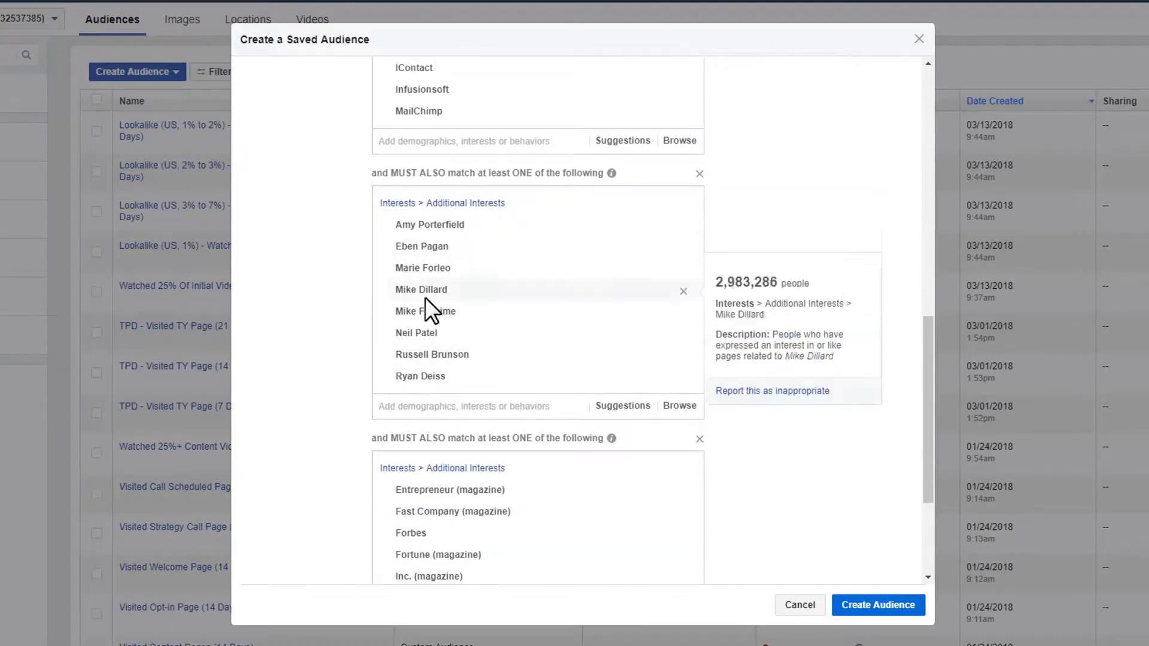
scroll(424, 242, down, 2)
scroll(426, 263, down, 3)
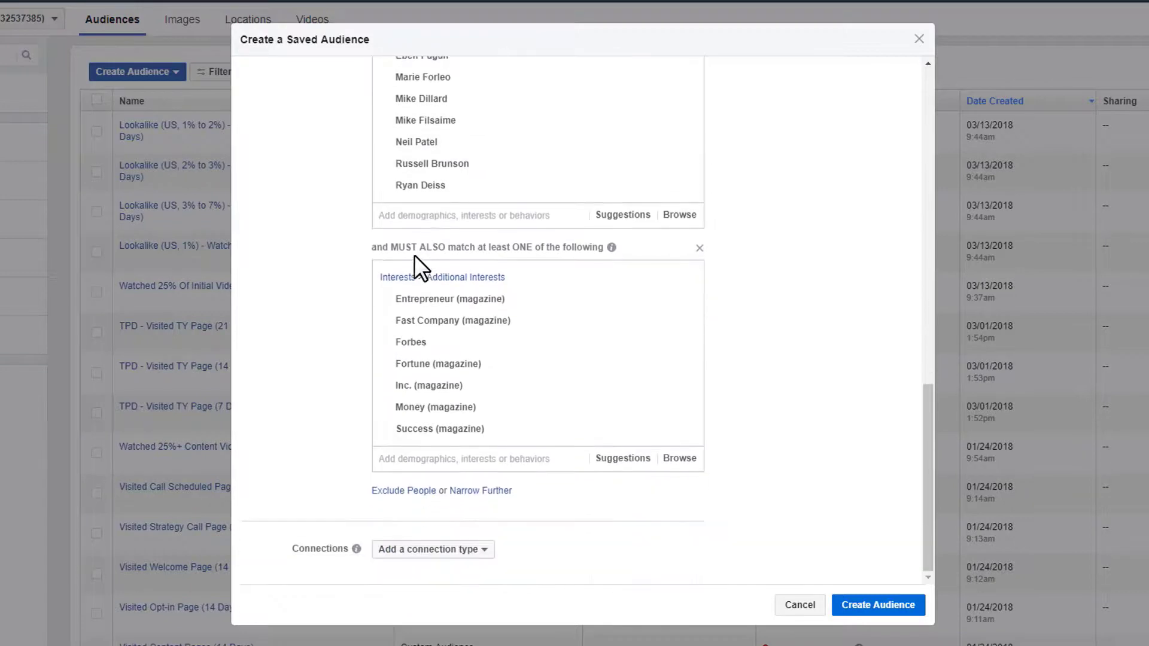
drag(382, 247, 526, 247)
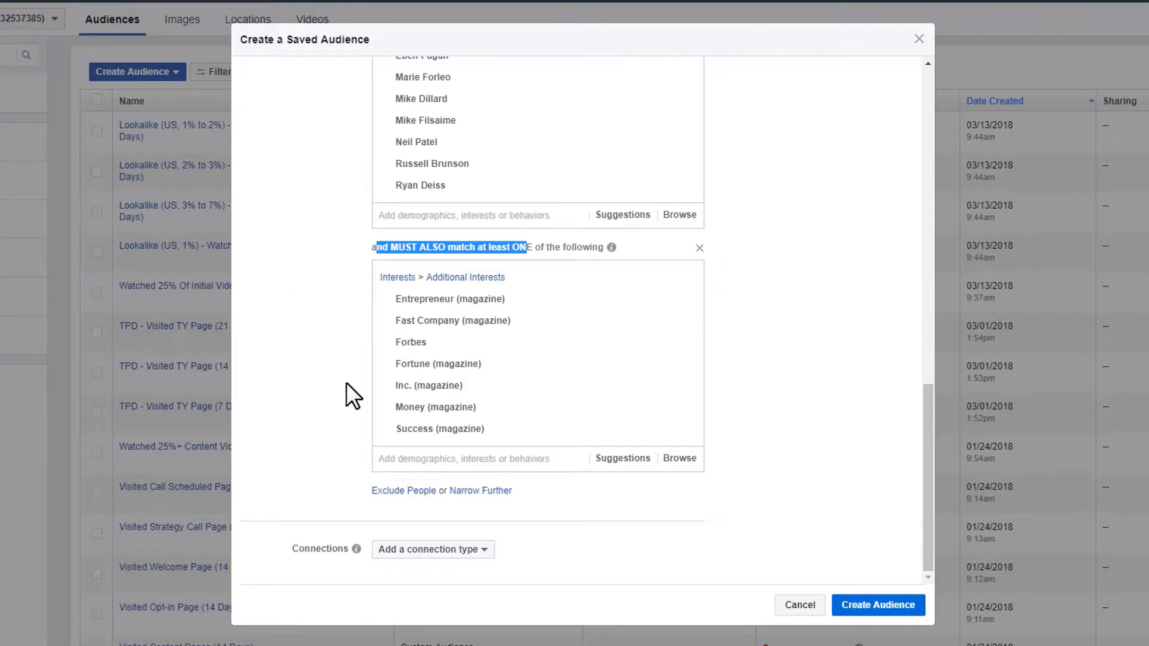
scroll(353, 392, up, 10)
scroll(724, 378, down, 15)
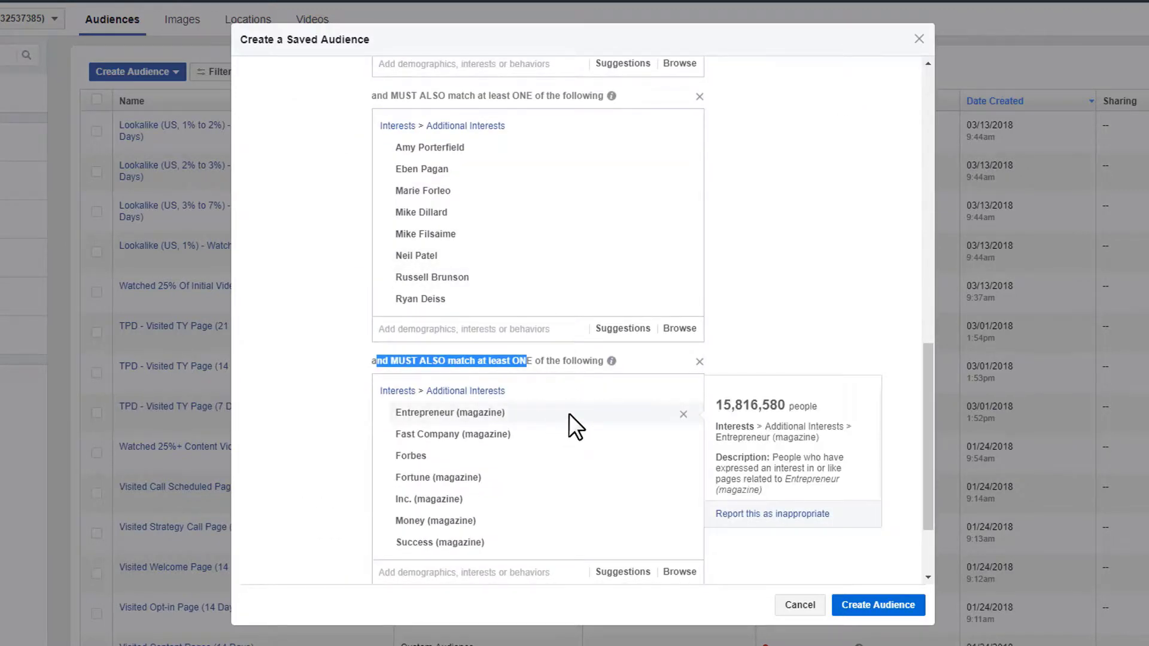
scroll(795, 351, up, 15)
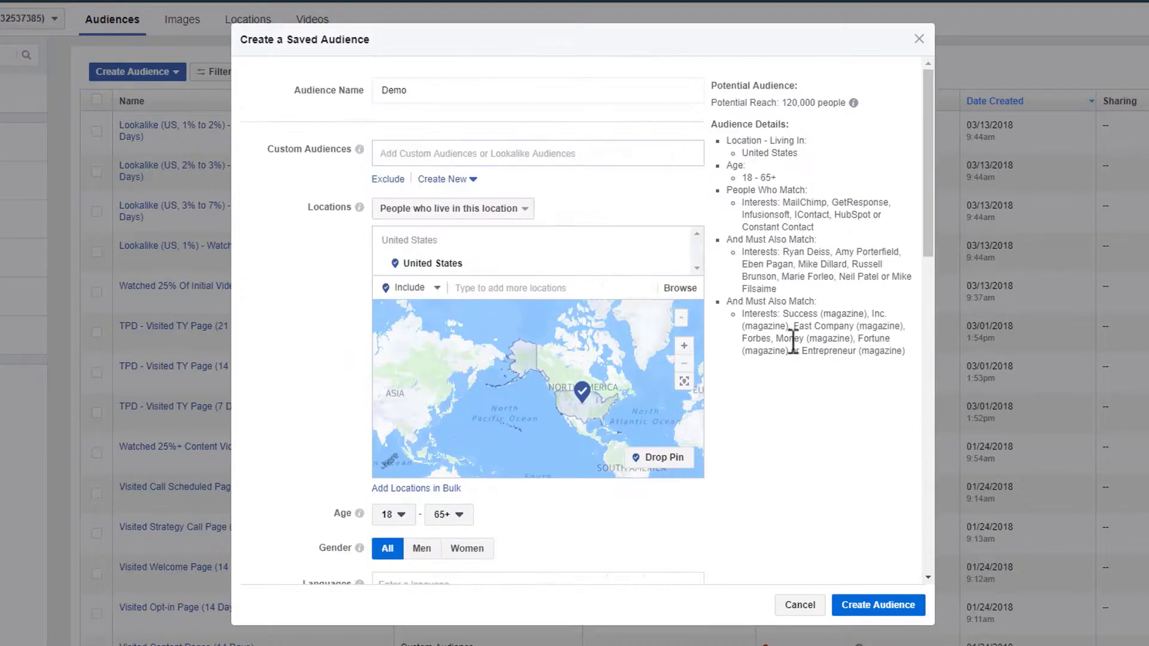
drag(709, 101, 825, 105)
click(805, 100)
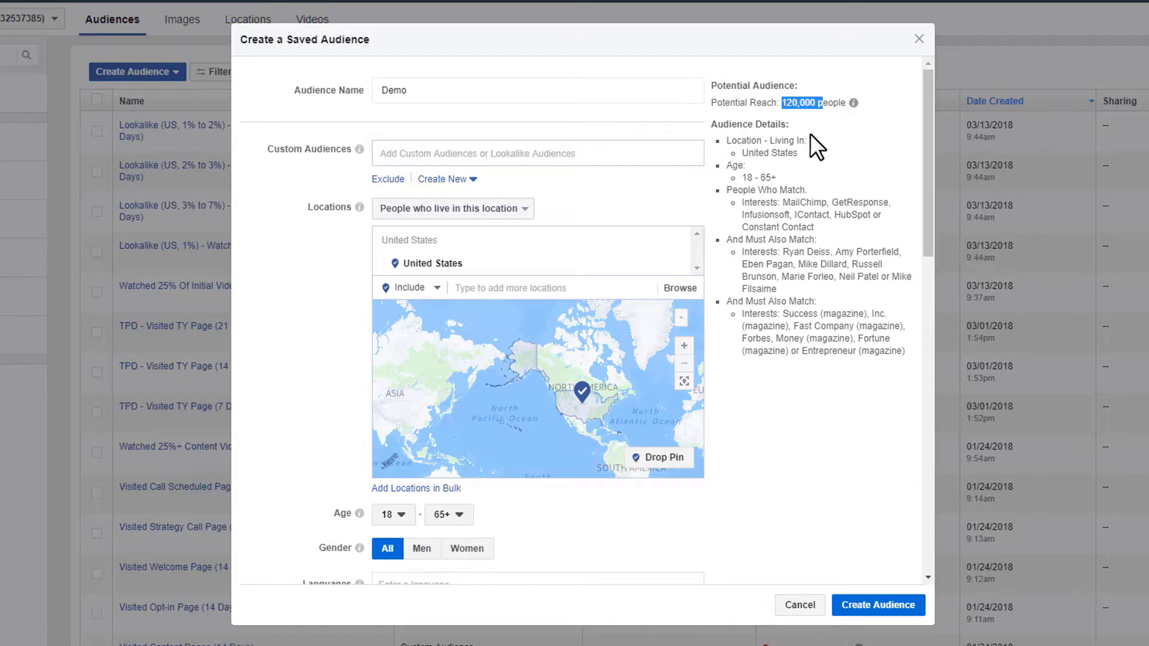
click(790, 106)
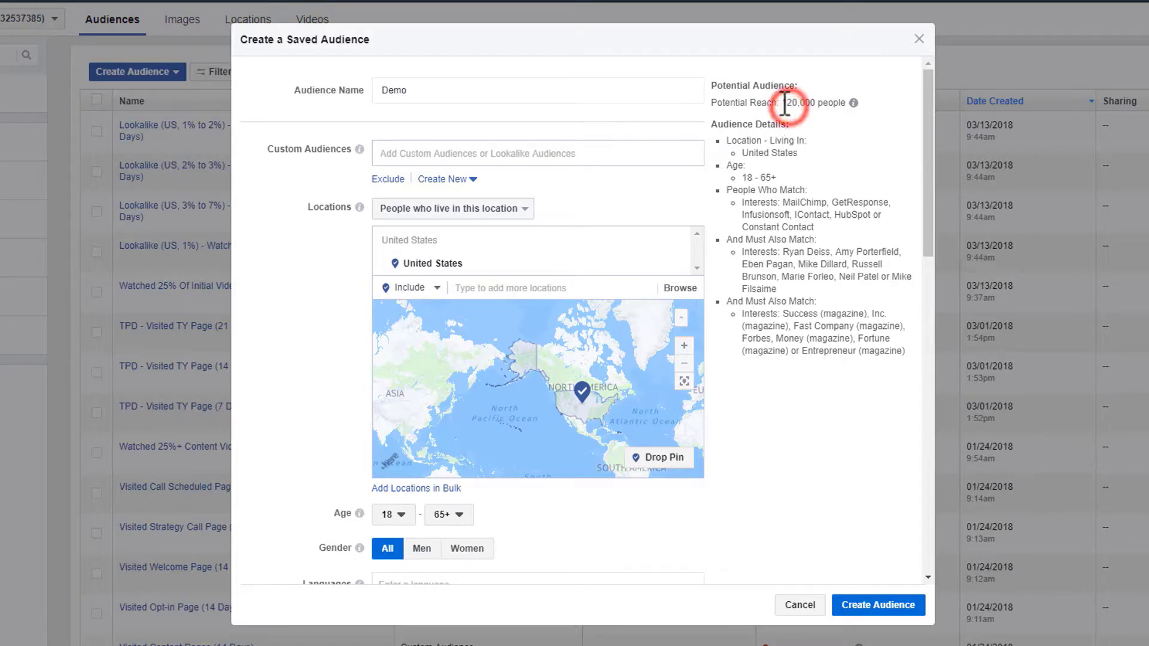
drag(785, 104, 824, 107)
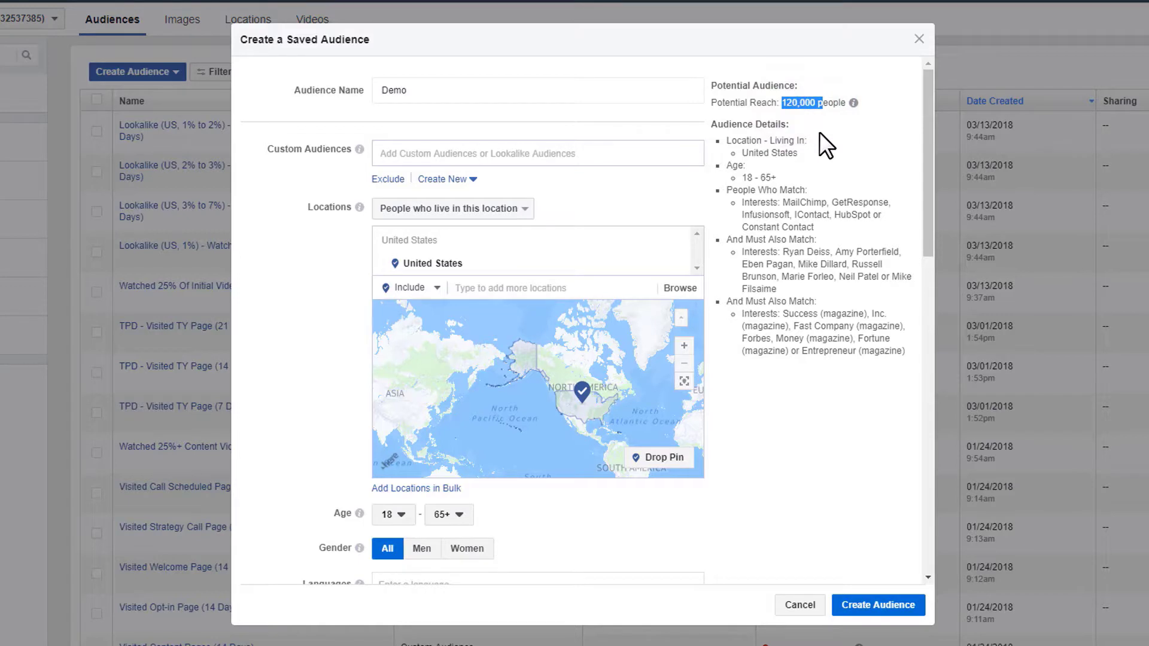
drag(809, 104, 787, 104)
scroll(802, 139, down, 3)
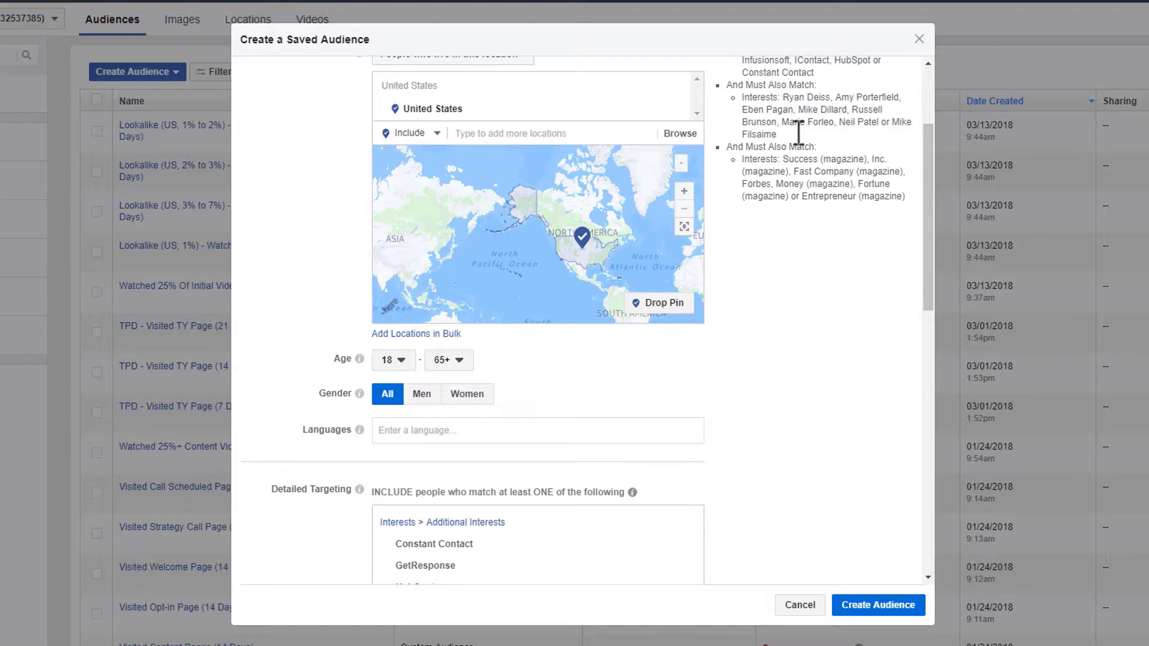
scroll(799, 132, up, 3)
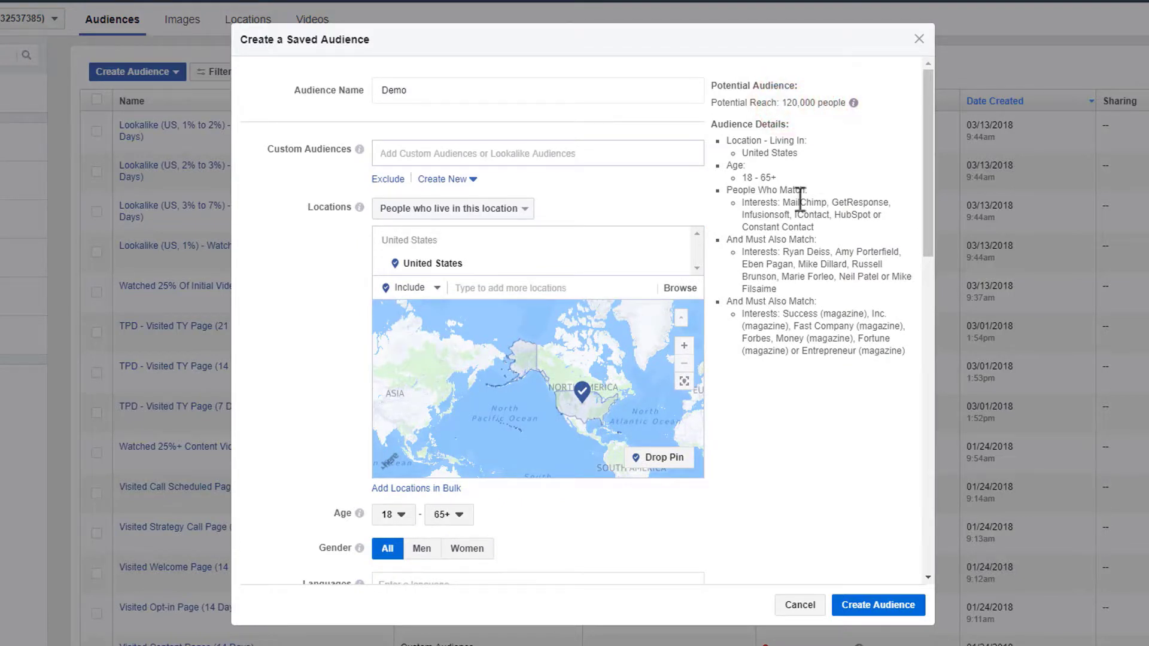
scroll(779, 153, down, 1)
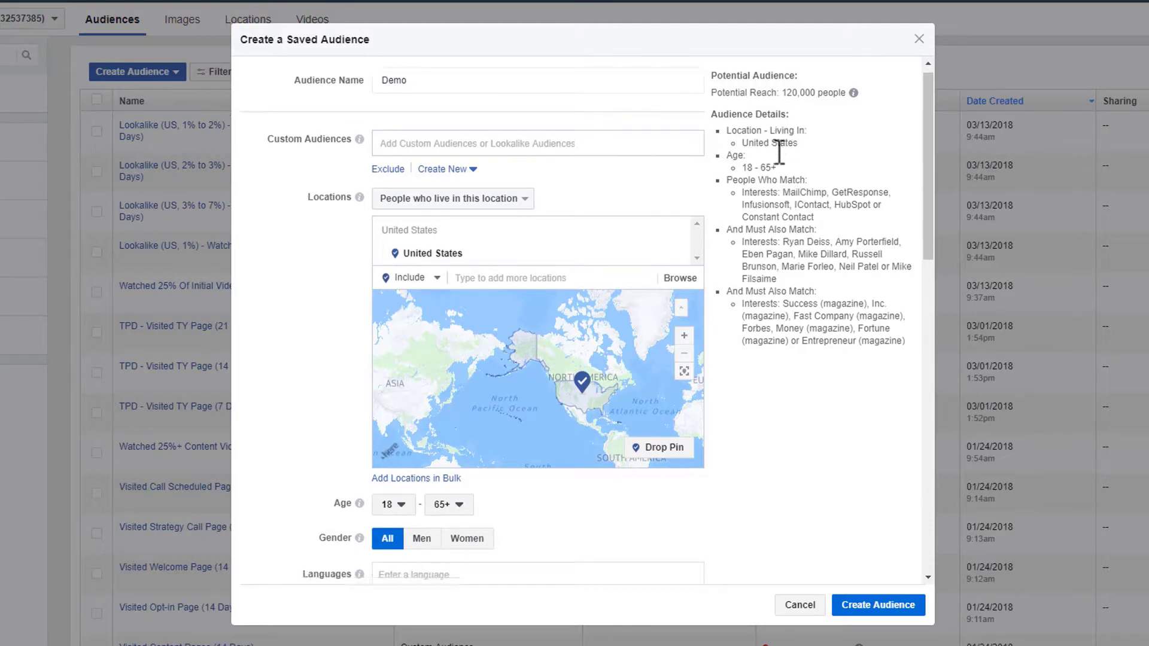
scroll(779, 152, down, 8)
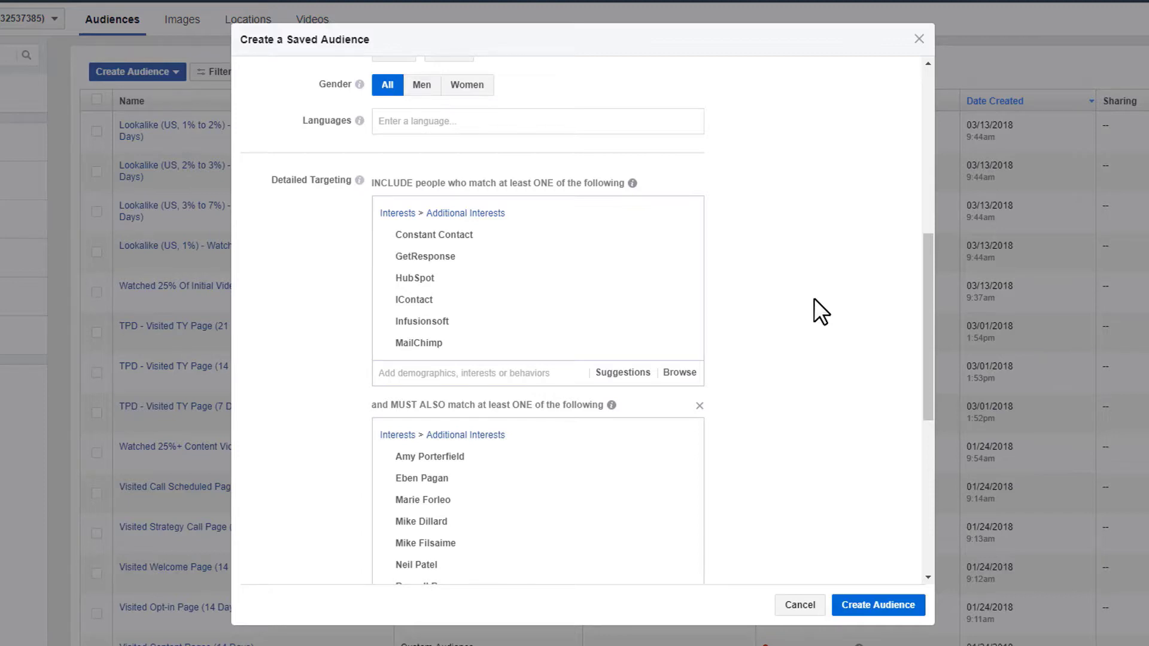
- Bring up the connection type choices in the Connections section
scroll(816, 312, down, 4)
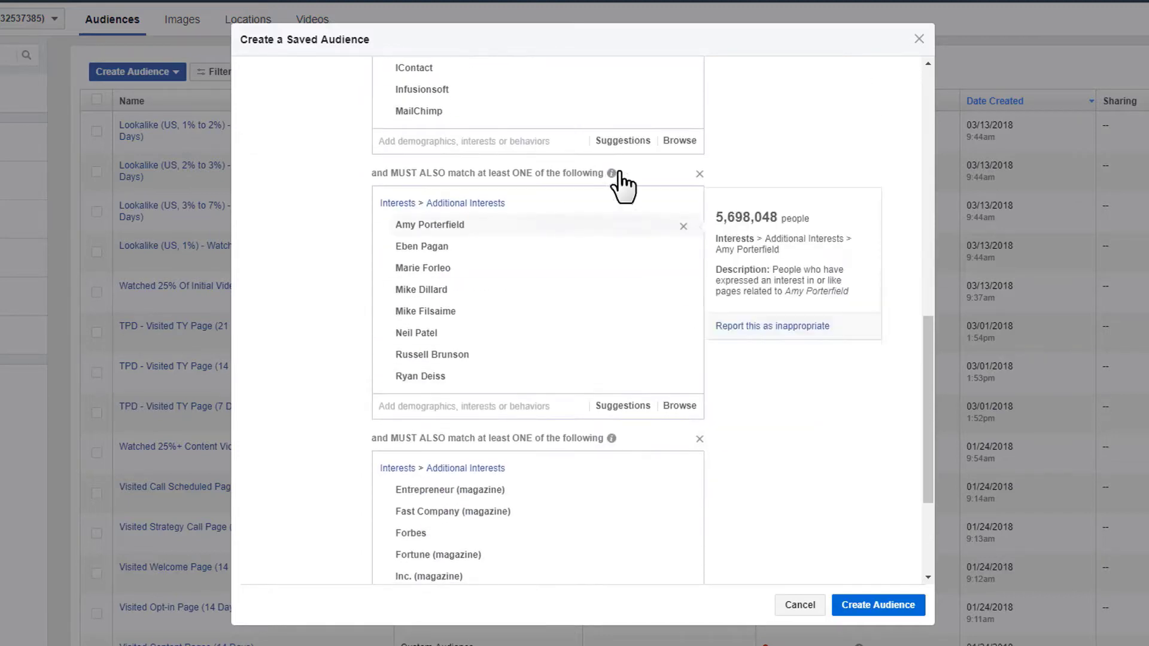
scroll(659, 287, down, 3)
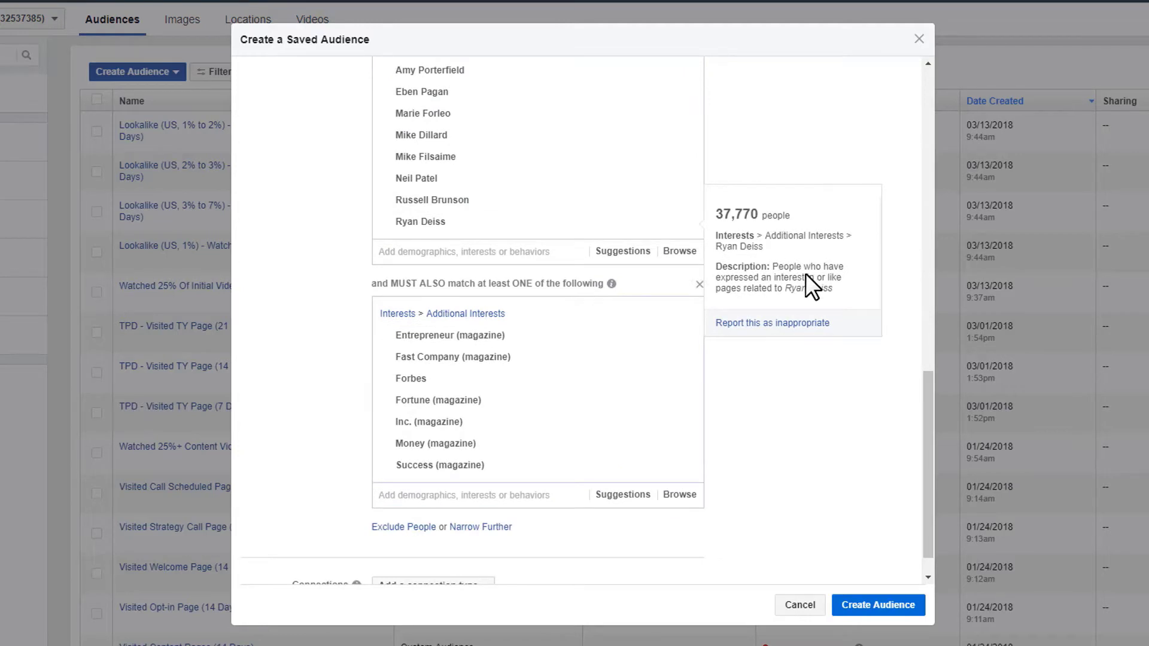
scroll(657, 299, down, 1)
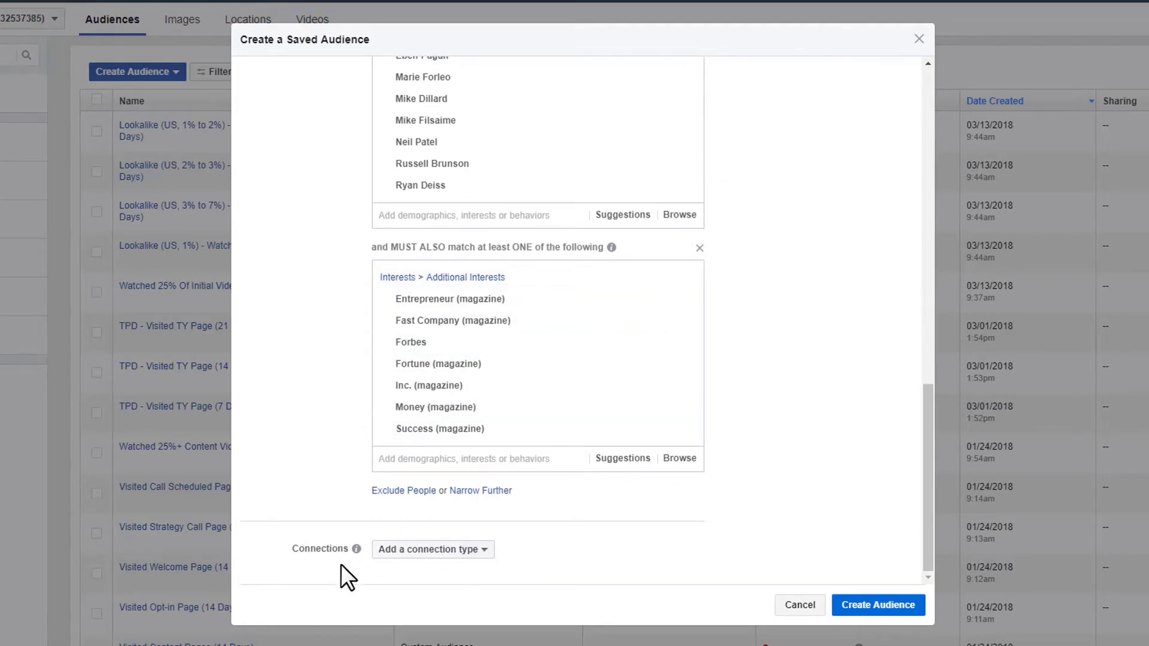
click(450, 549)
mouse_move(456, 465)
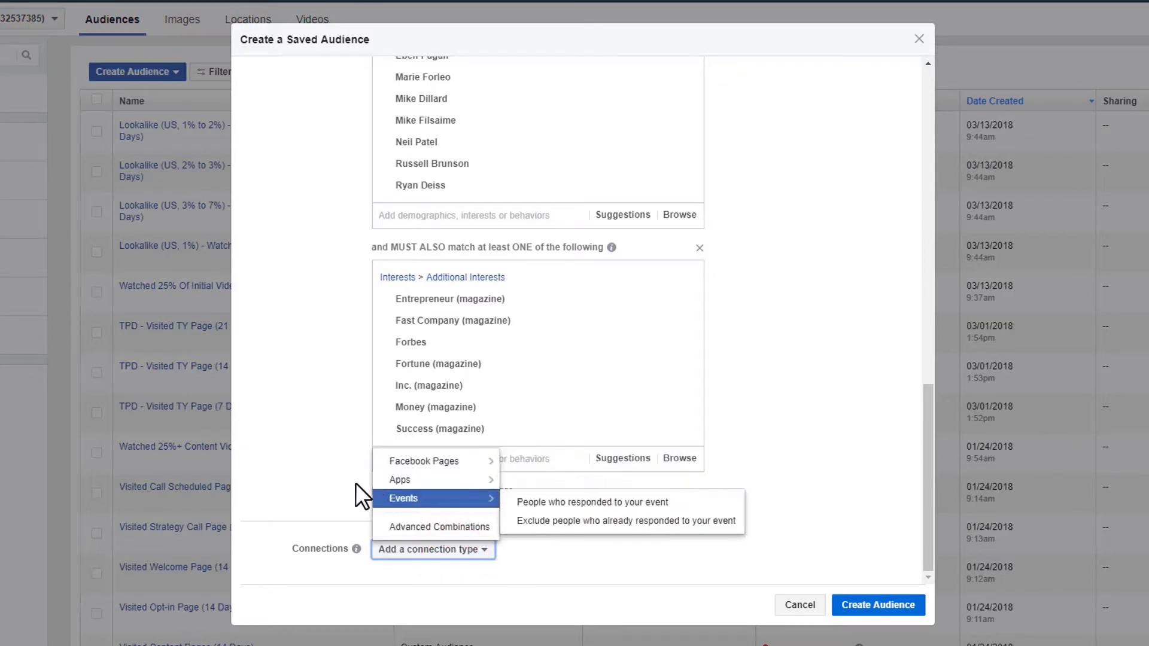
- Close the connection choices without adding one and review the 120,000-reach audience summary
click(272, 377)
scroll(599, 551, up, 1)
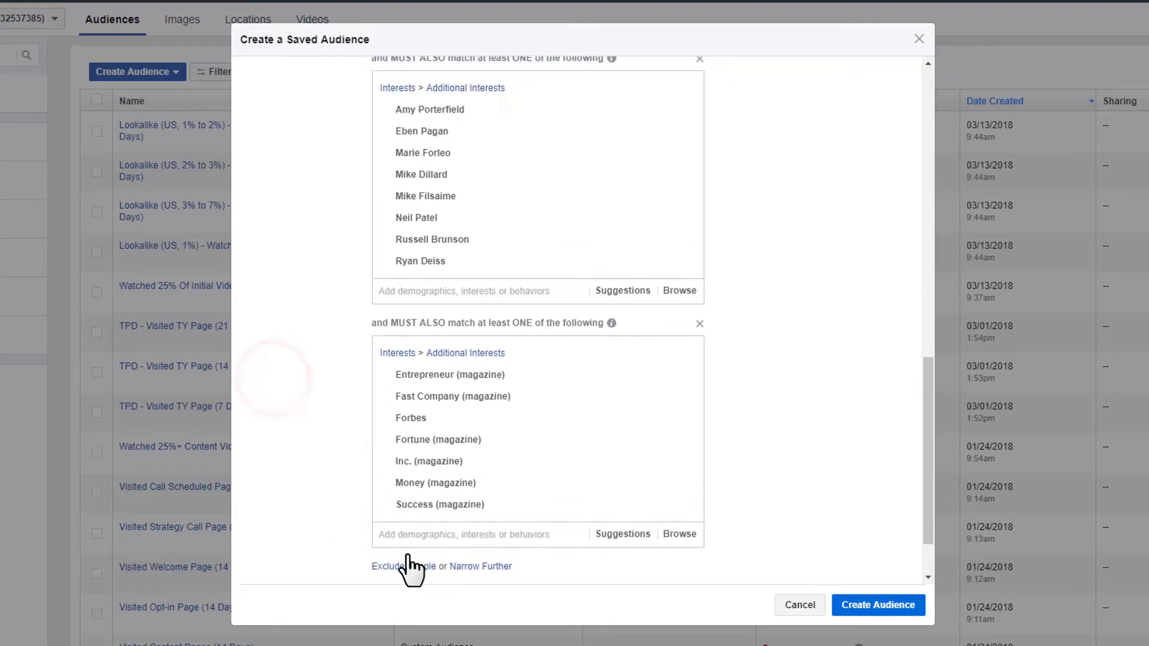
scroll(405, 555, down, 1)
scroll(580, 551, up, 10)
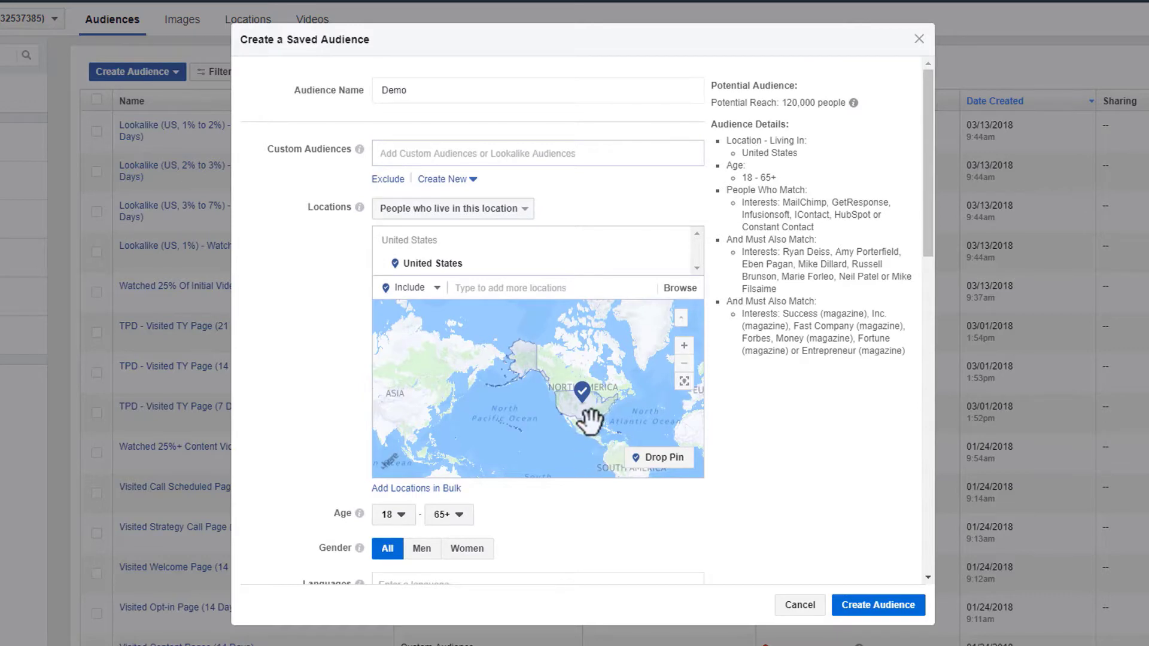
scroll(766, 438, down, 6)
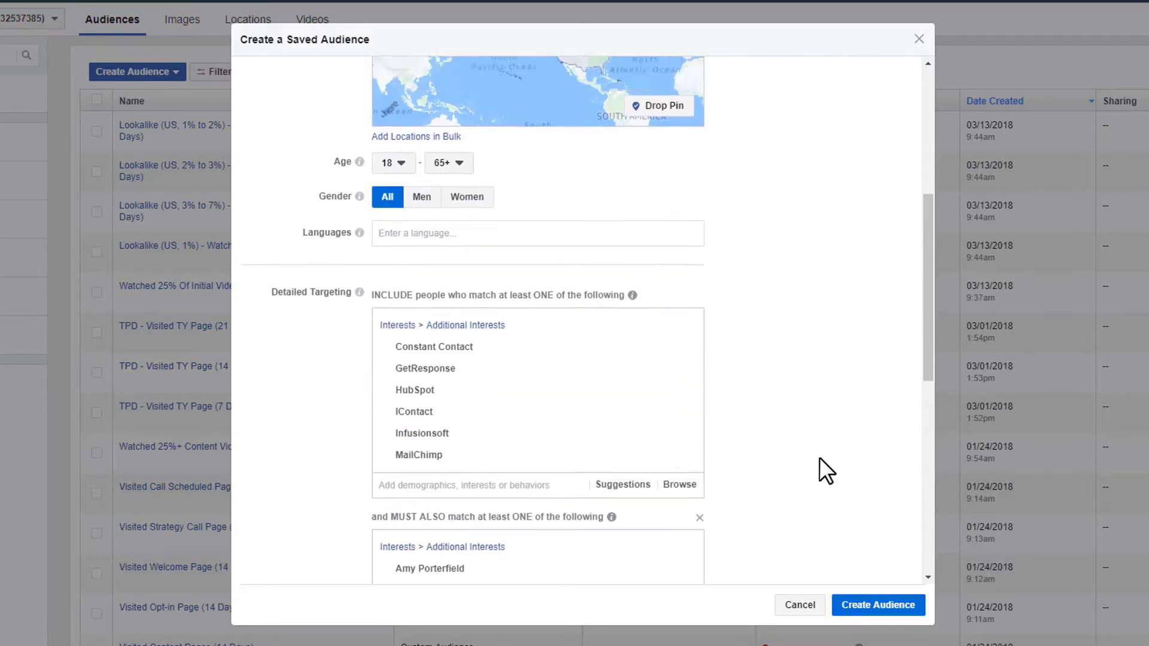
scroll(820, 457, up, 3)
scroll(814, 465, down, 6)
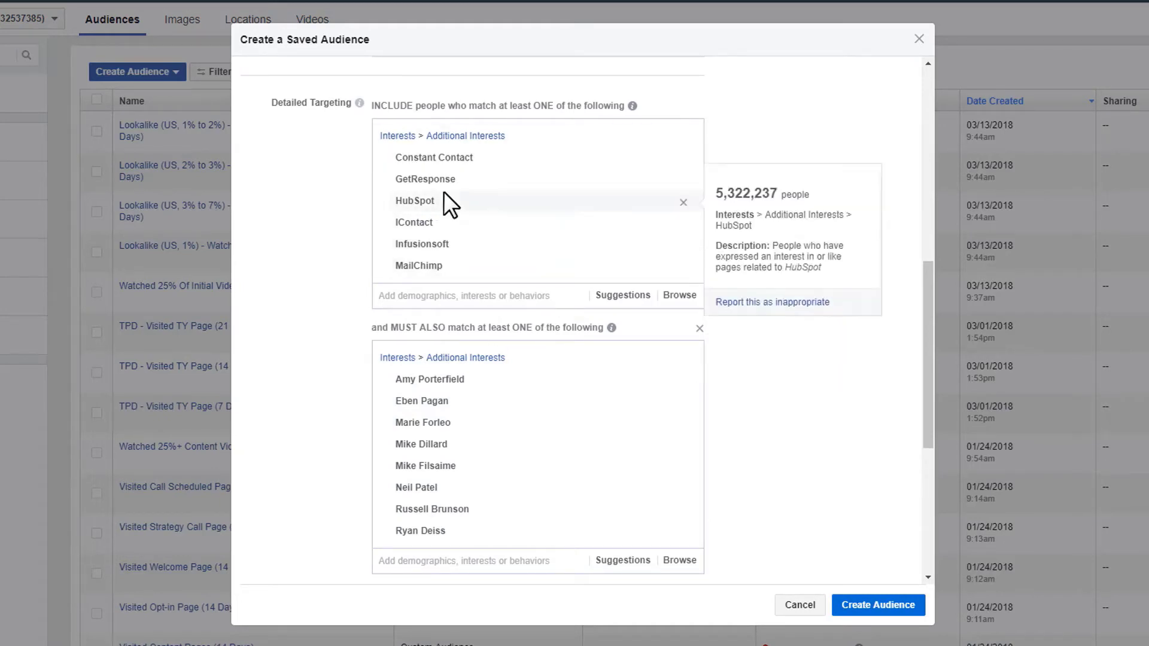
scroll(482, 393, down, 2)
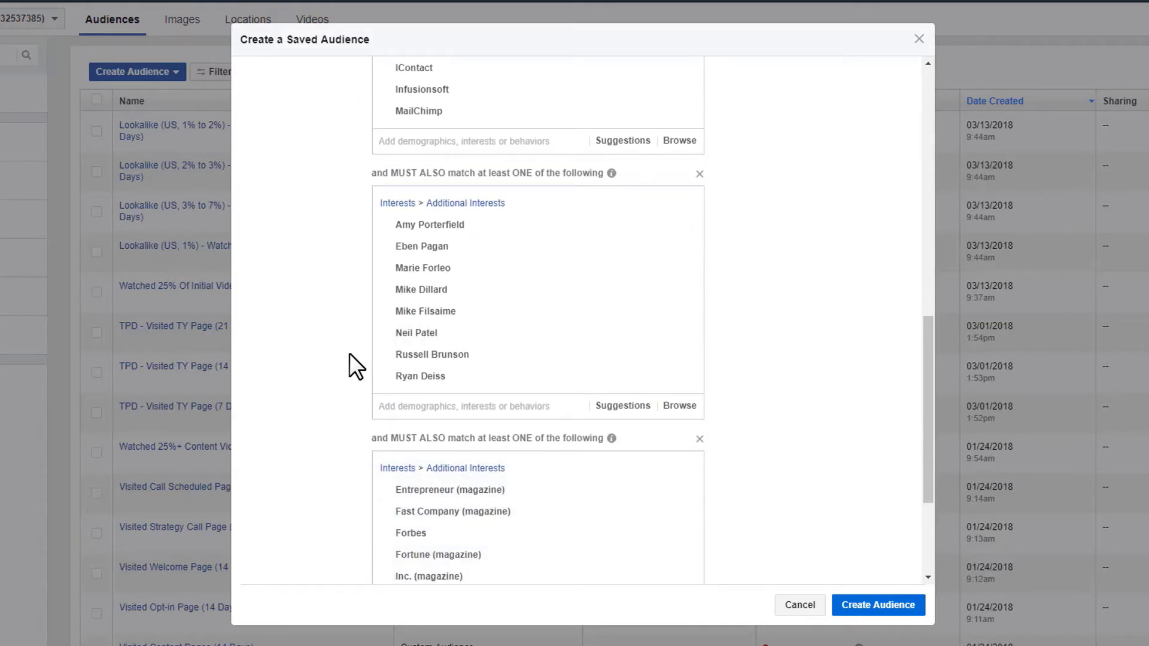
scroll(365, 350, down, 2)
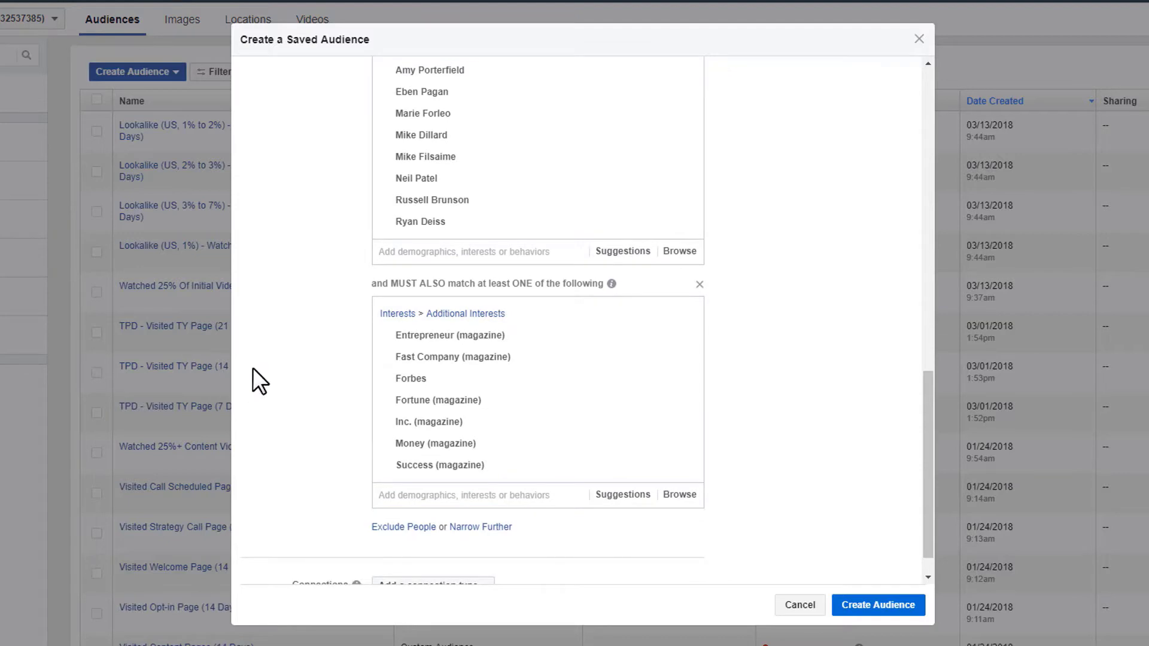
scroll(263, 365, down, 1)
scroll(299, 377, up, 10)
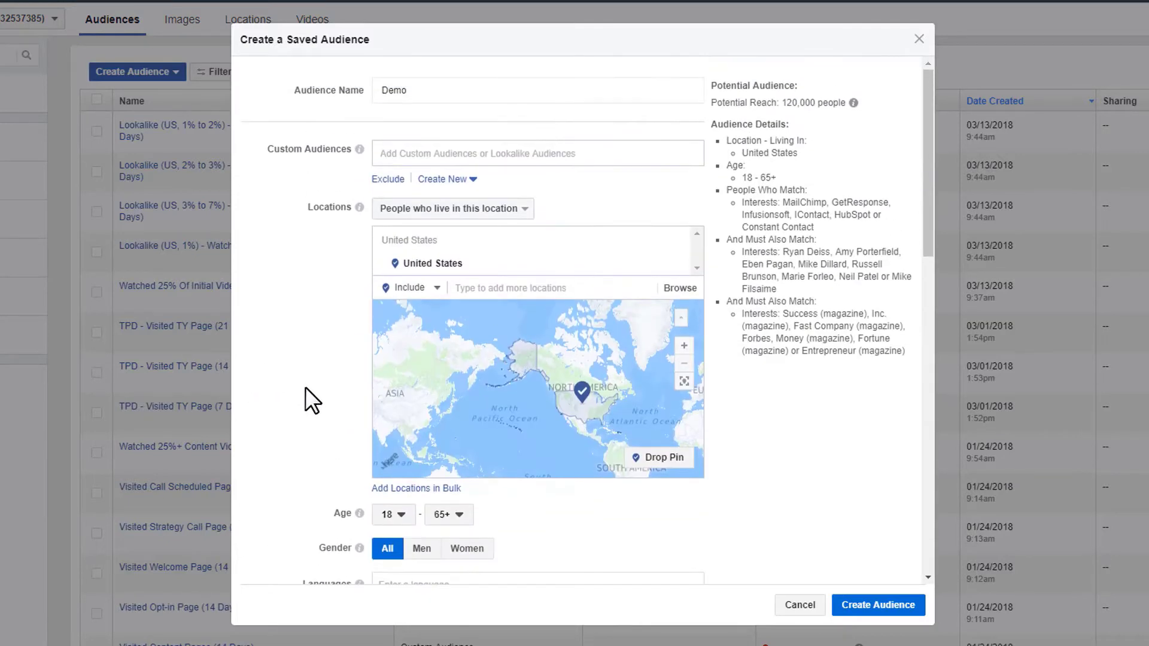